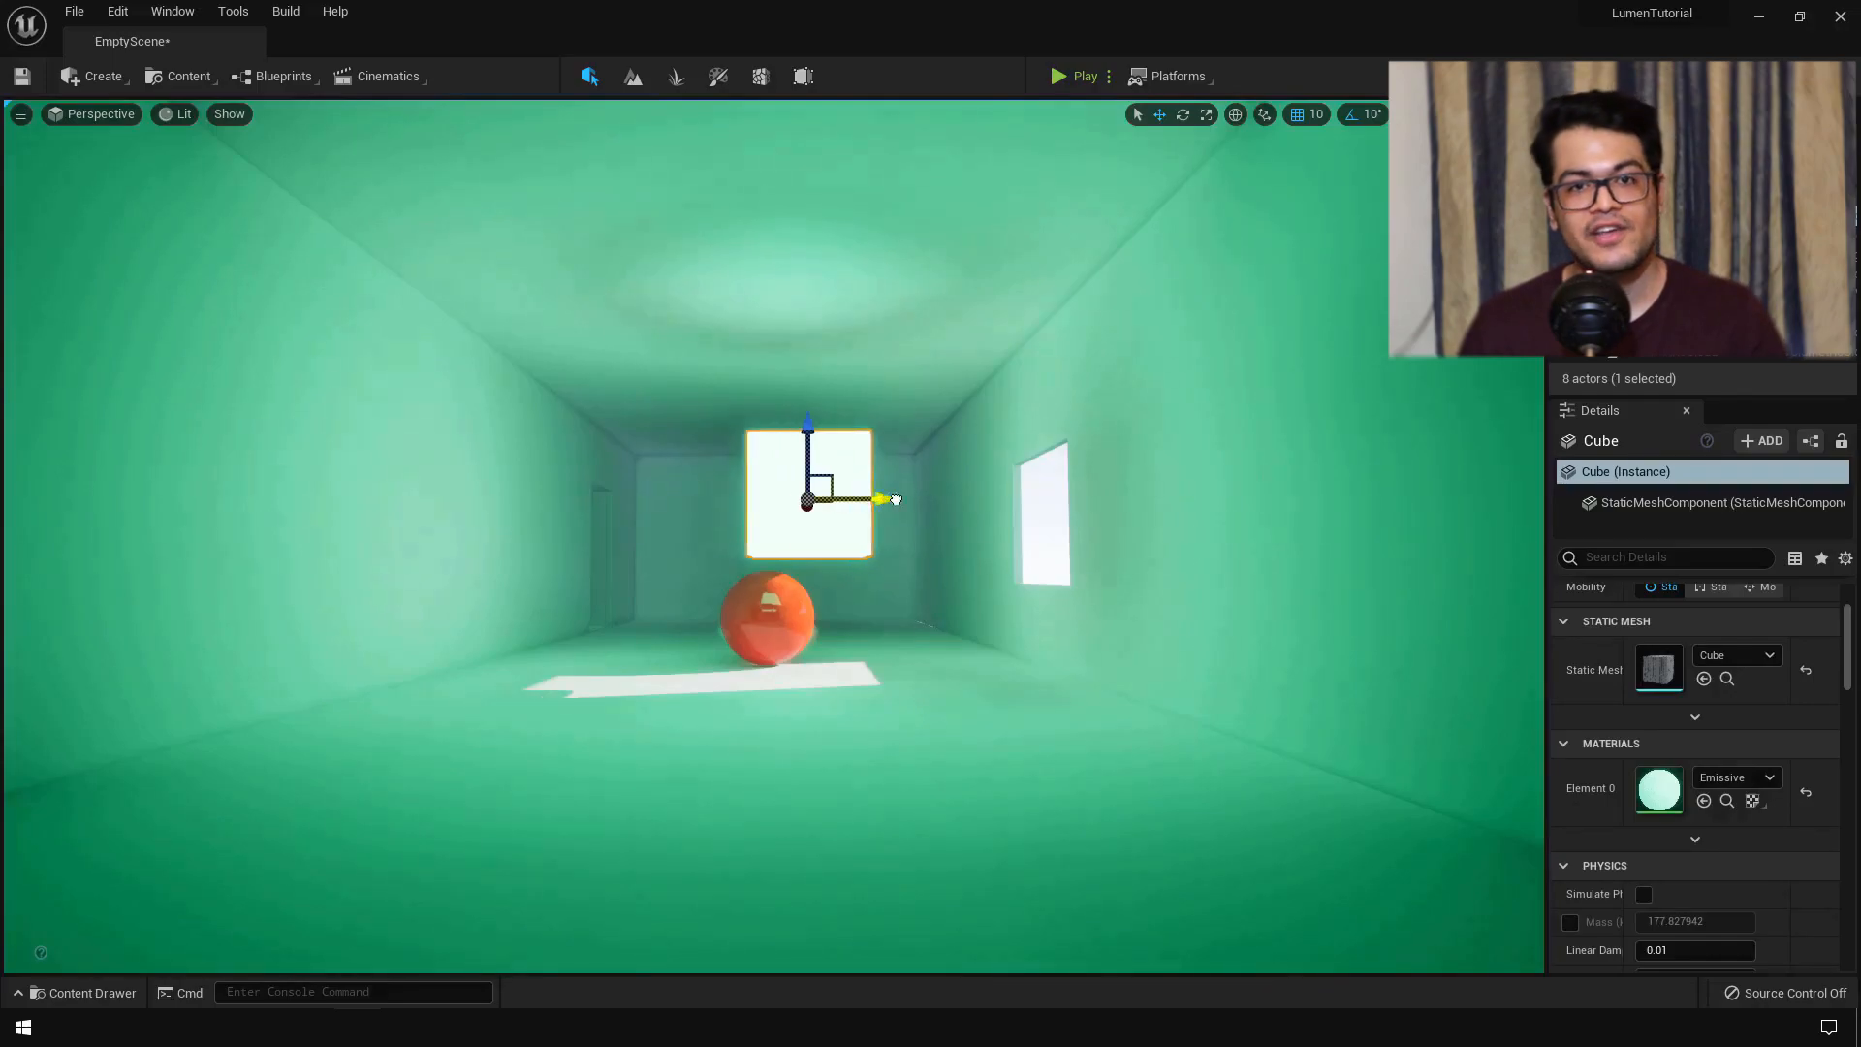
- Lower the emissive cube onto the floor, slide it to the left wall, then select the room and red sphere
{"action": "left_click_drag", "start_coordinate": [900, 427], "coordinate": [899, 655]}
{"action": "left_click_drag", "start_coordinate": [955, 735], "coordinate": [572, 653]}
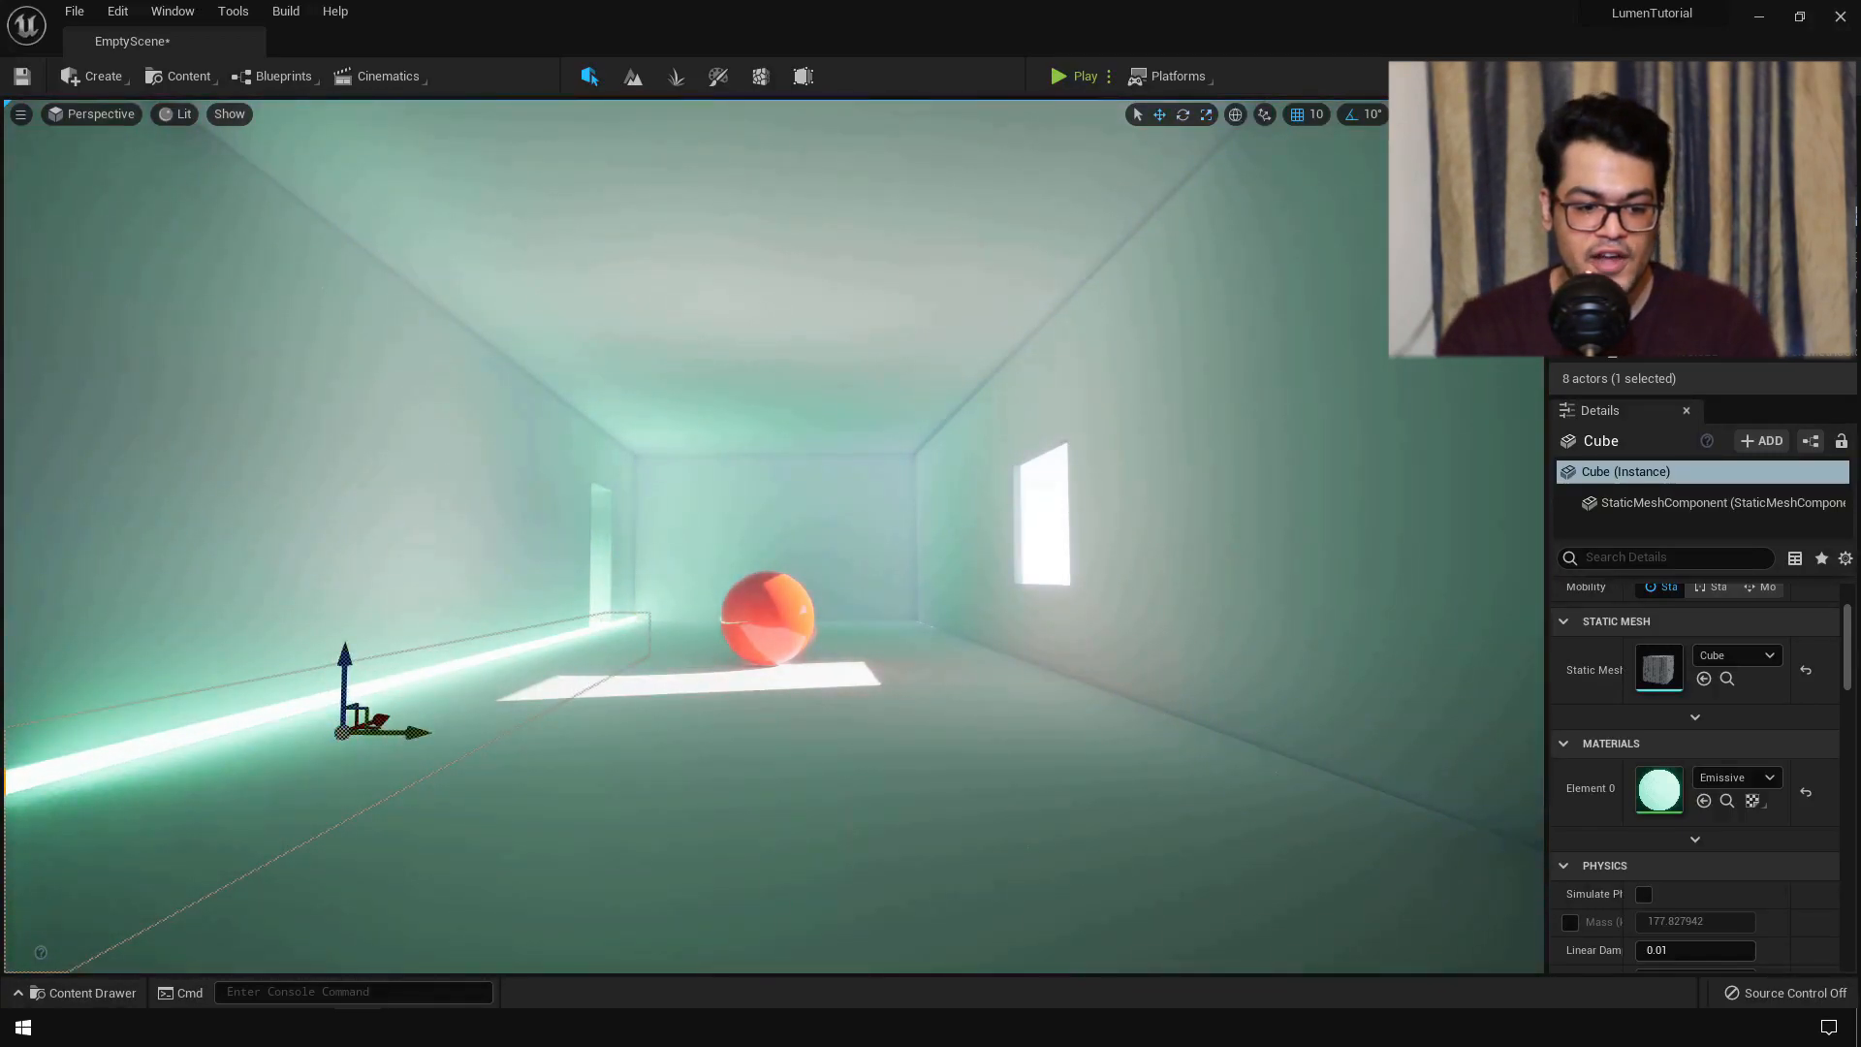
{"action": "left_click", "coordinate": [717, 775]}
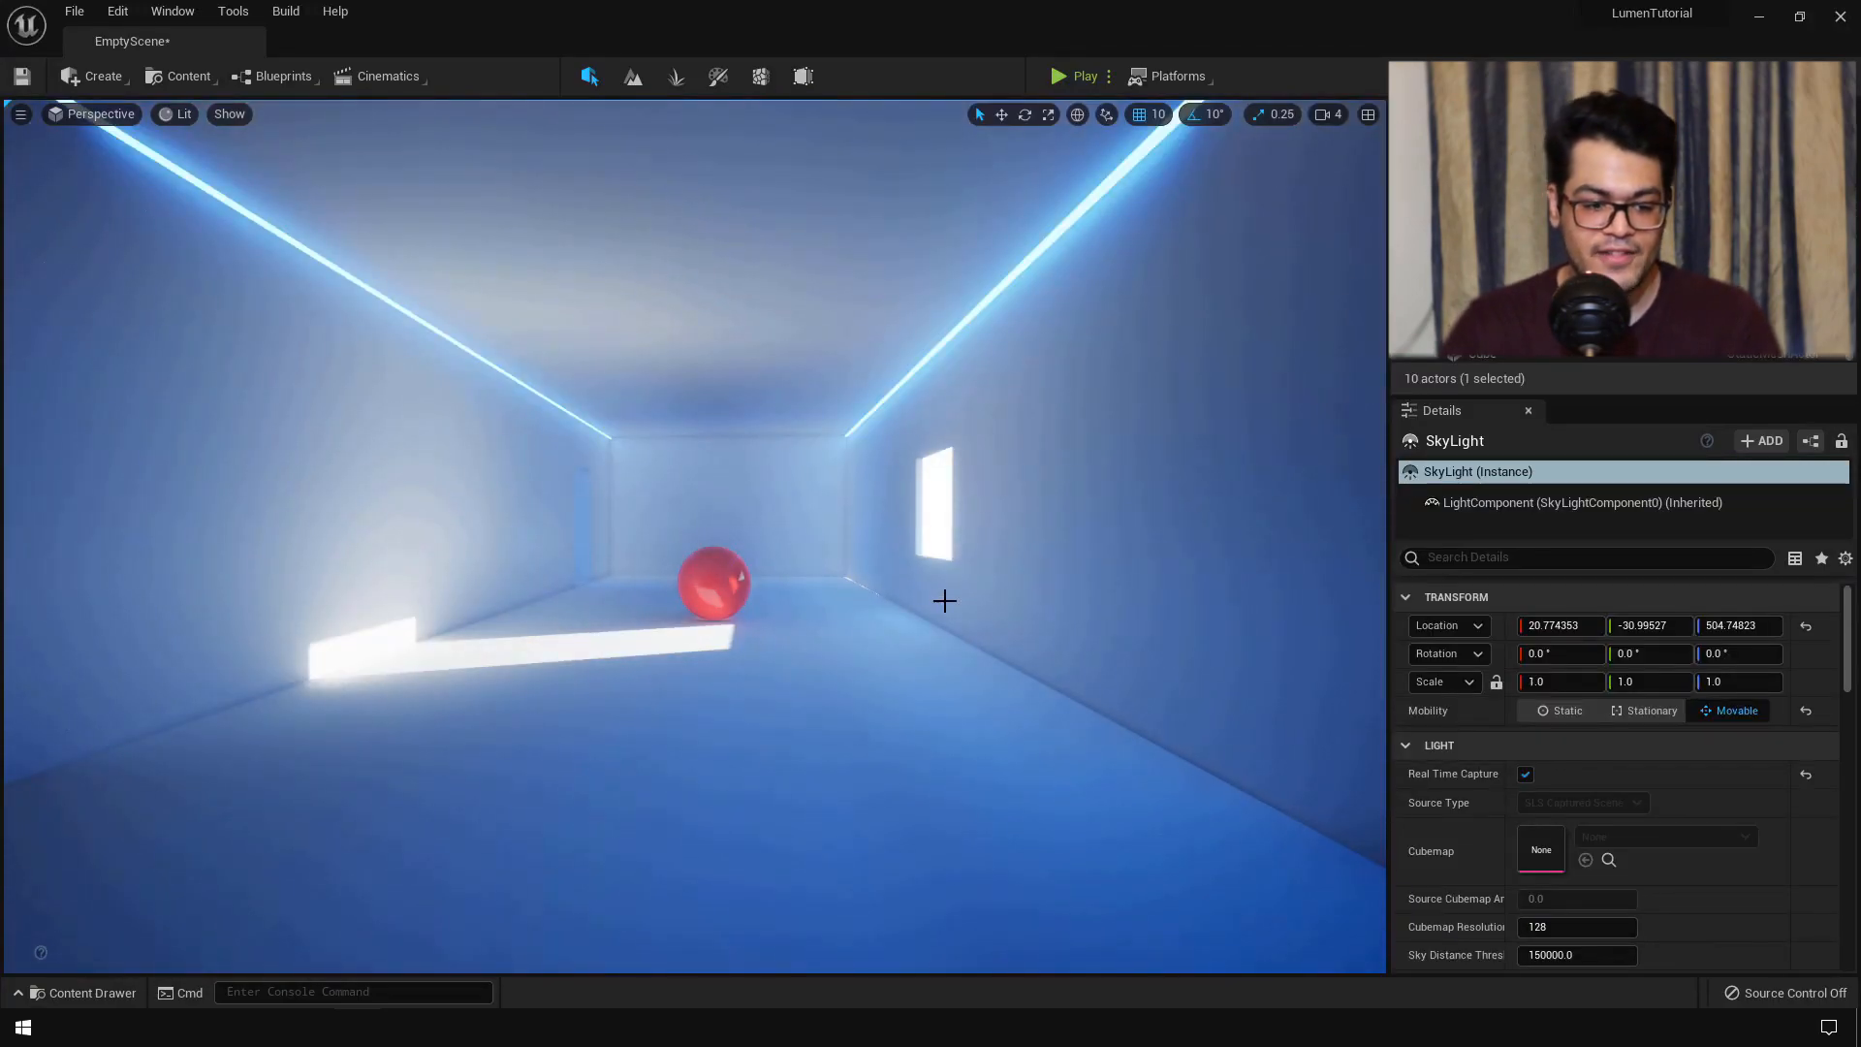
{"action": "left_click", "coordinate": [737, 580]}
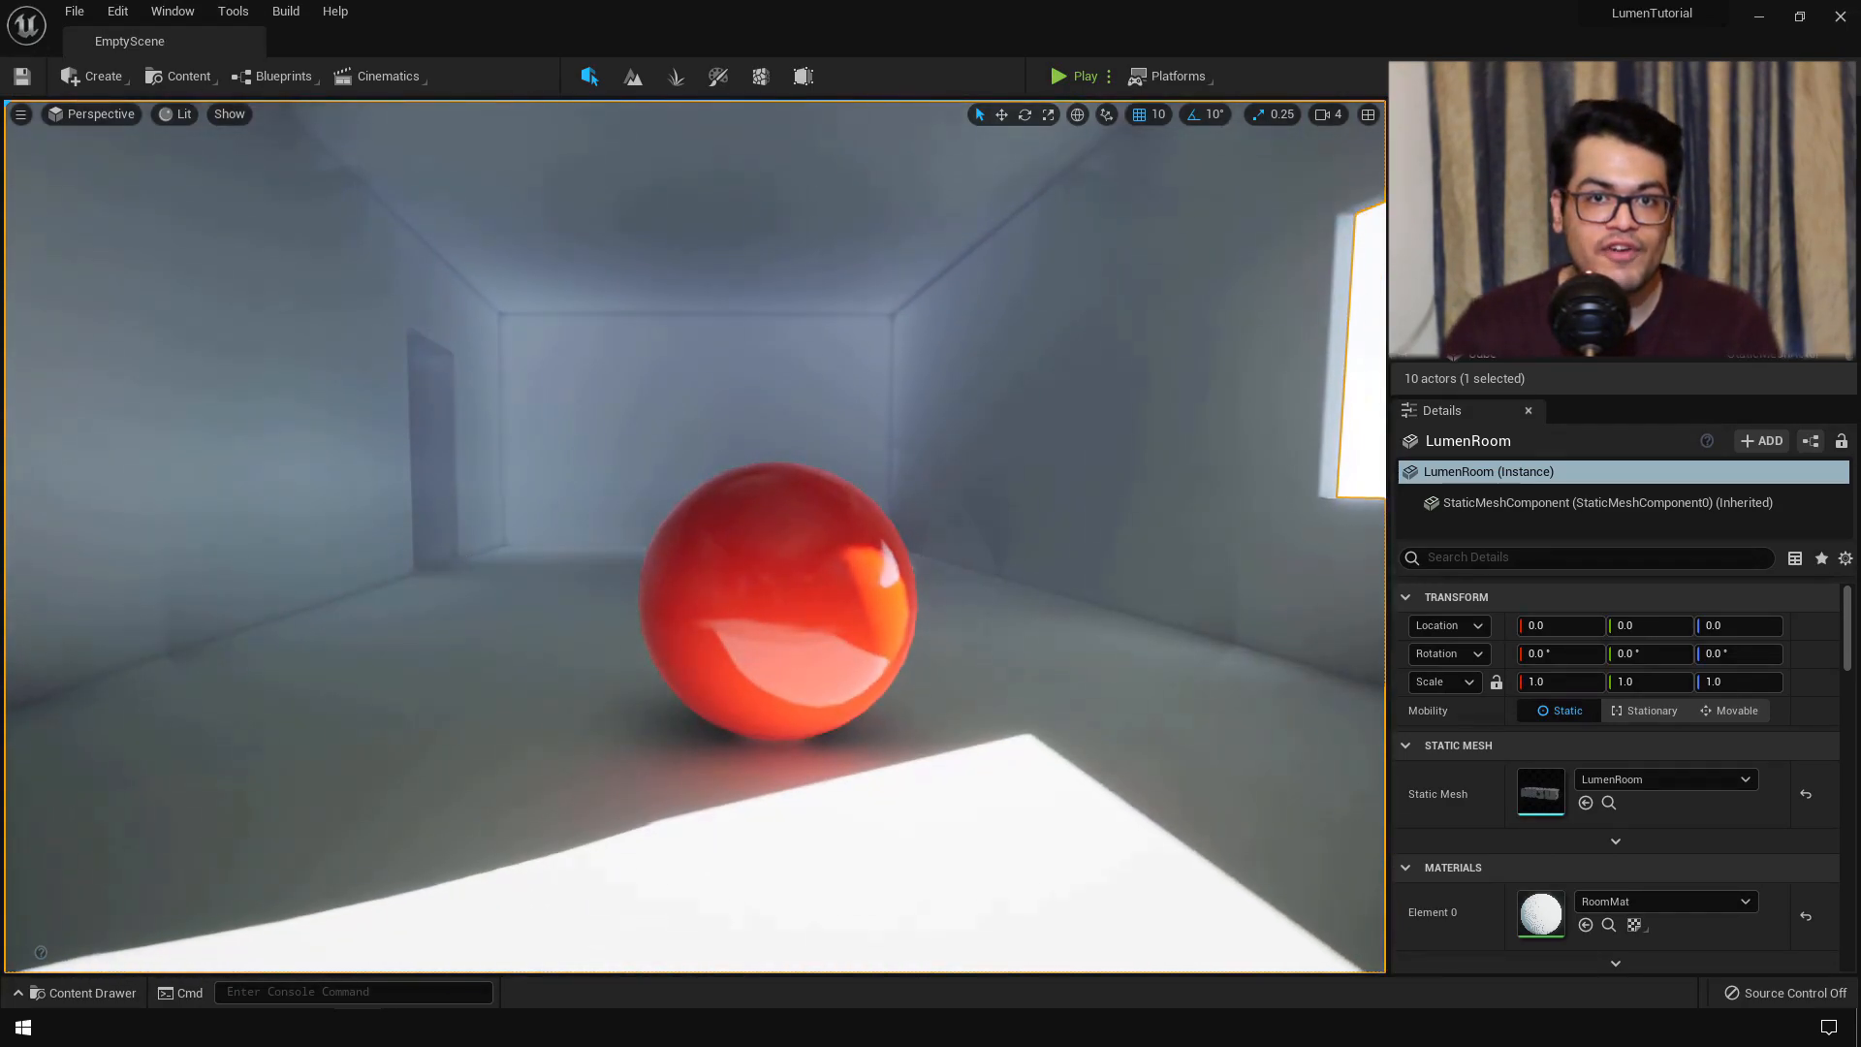
- Fly the view around the red sphere toward the window and nudge the glowing cube toward the window wall
{"action": "key", "text": "d"}
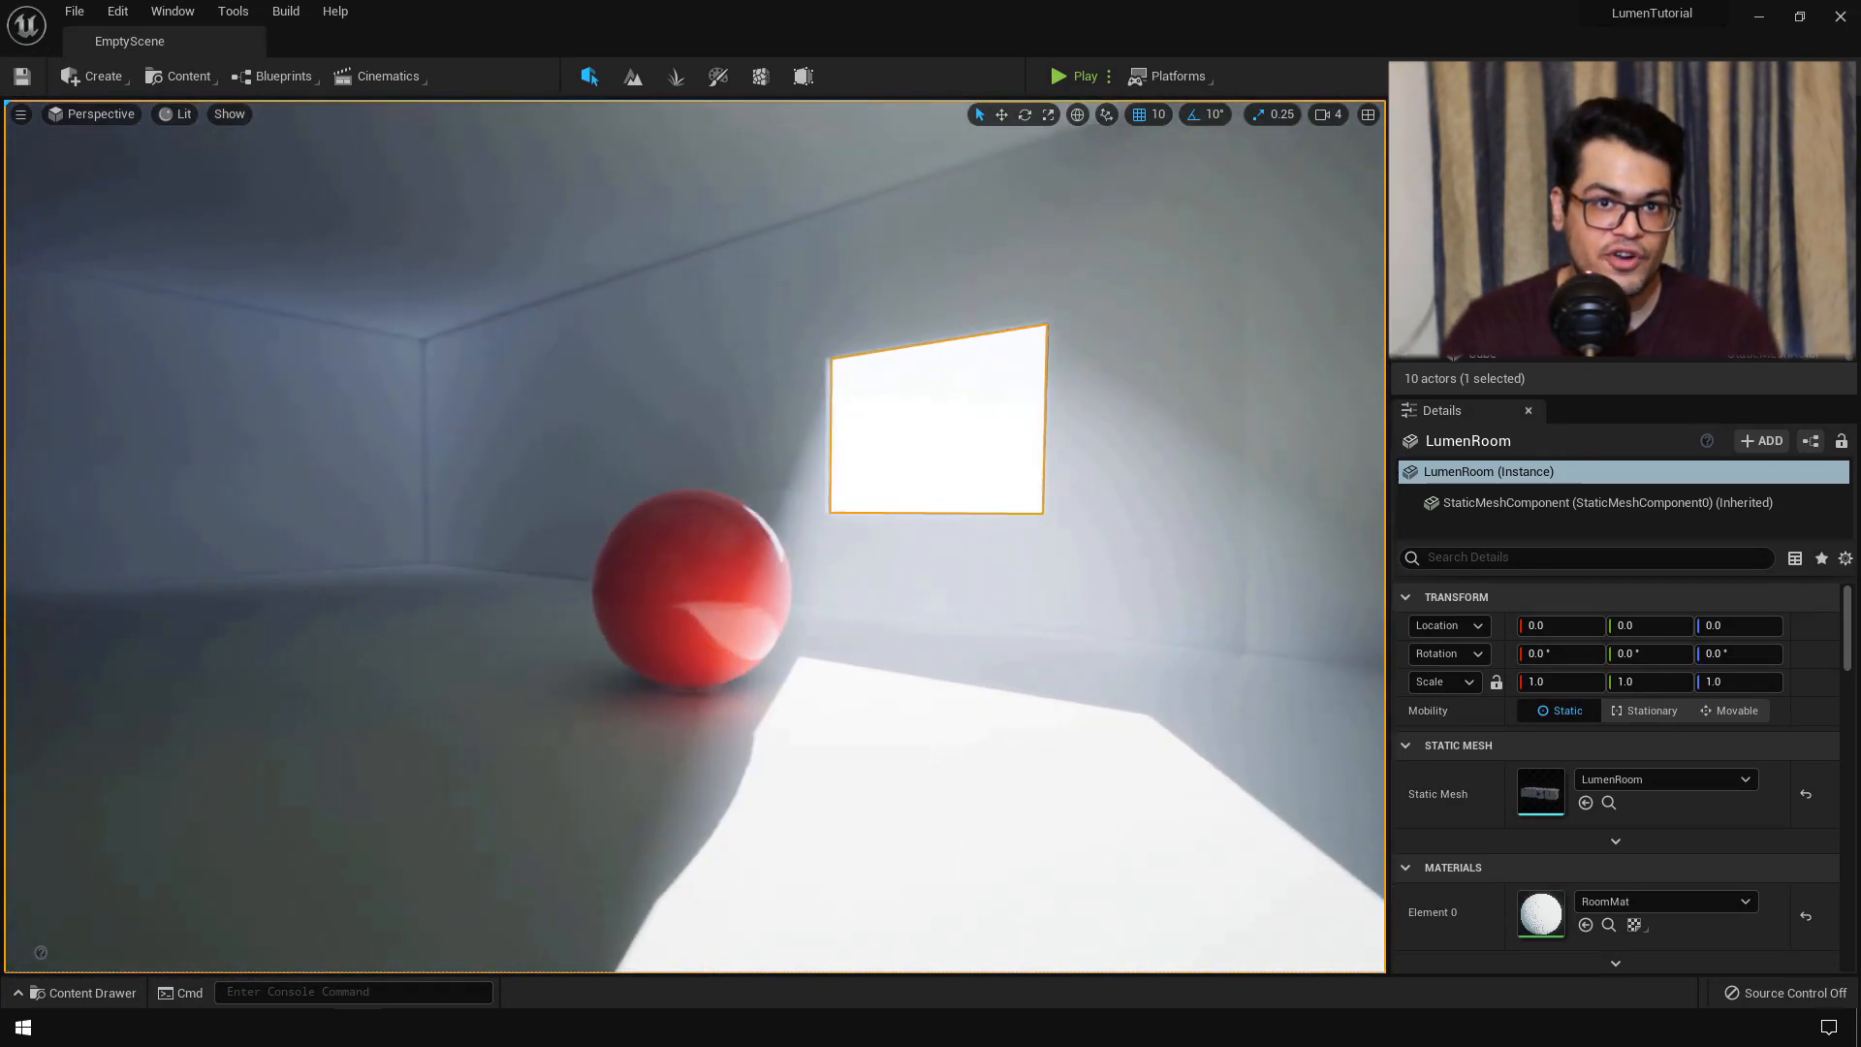
{"action": "key", "text": "d"}
{"action": "key", "text": "w"}
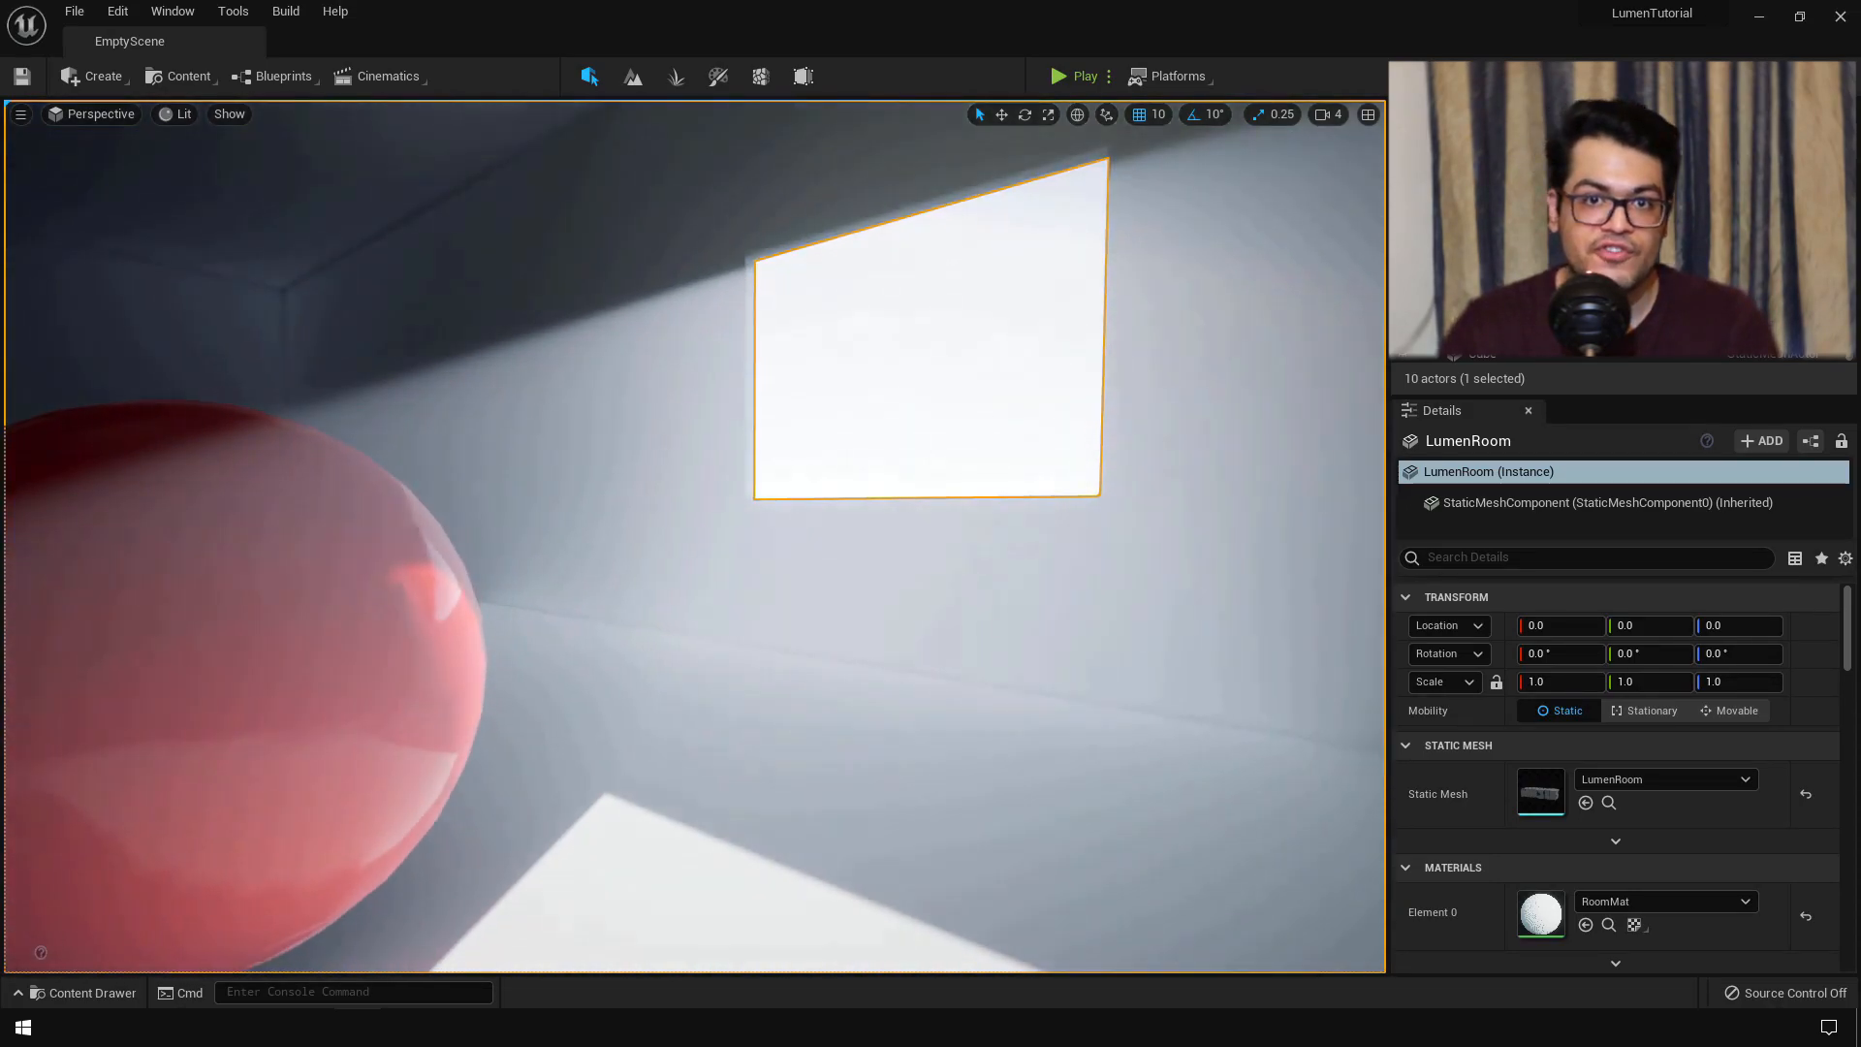
{"action": "key", "text": "d"}
{"action": "key", "text": "s"}
{"action": "right_click_drag", "start_coordinate": [694, 537], "coordinate": [891, 537]}
{"action": "key", "text": "w"}
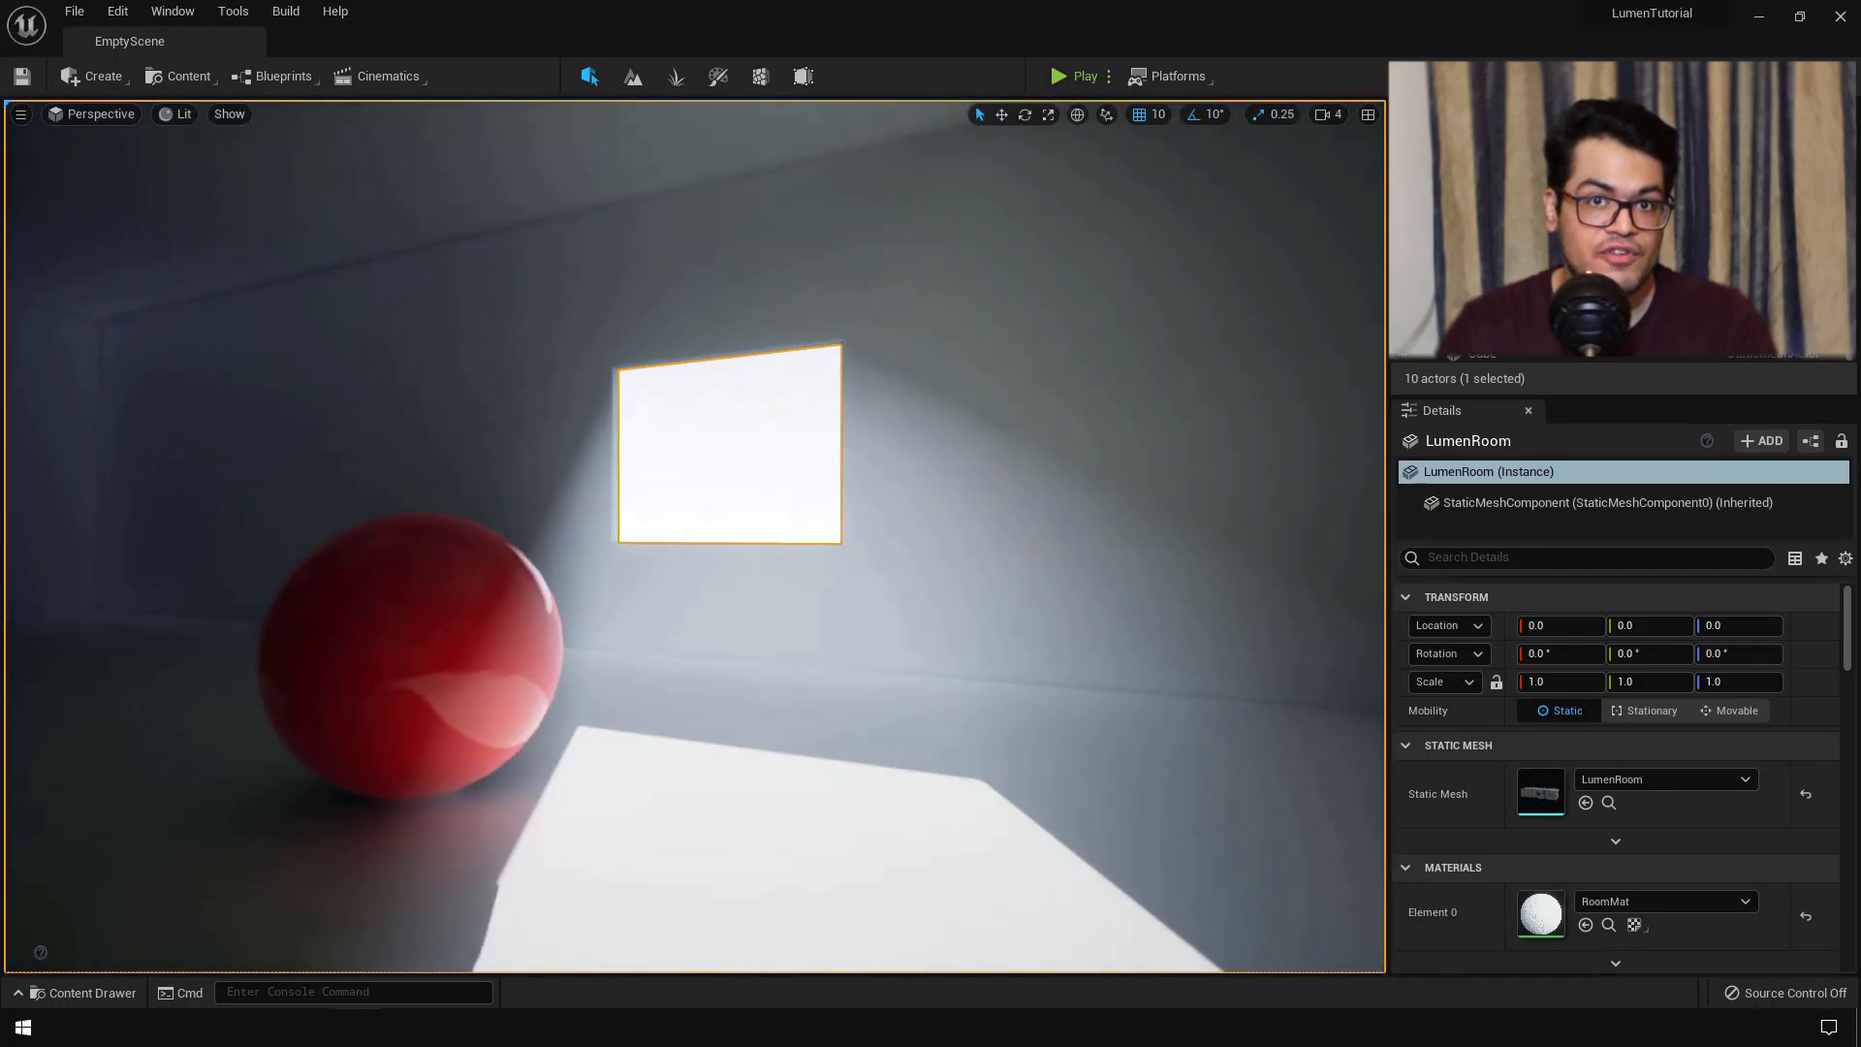
{"action": "key", "text": "a"}
{"action": "right_click_drag", "start_coordinate": [694, 537], "coordinate": [485, 533]}
{"action": "key", "text": "w"}
{"action": "key", "text": "d"}
{"action": "key", "text": "s"}
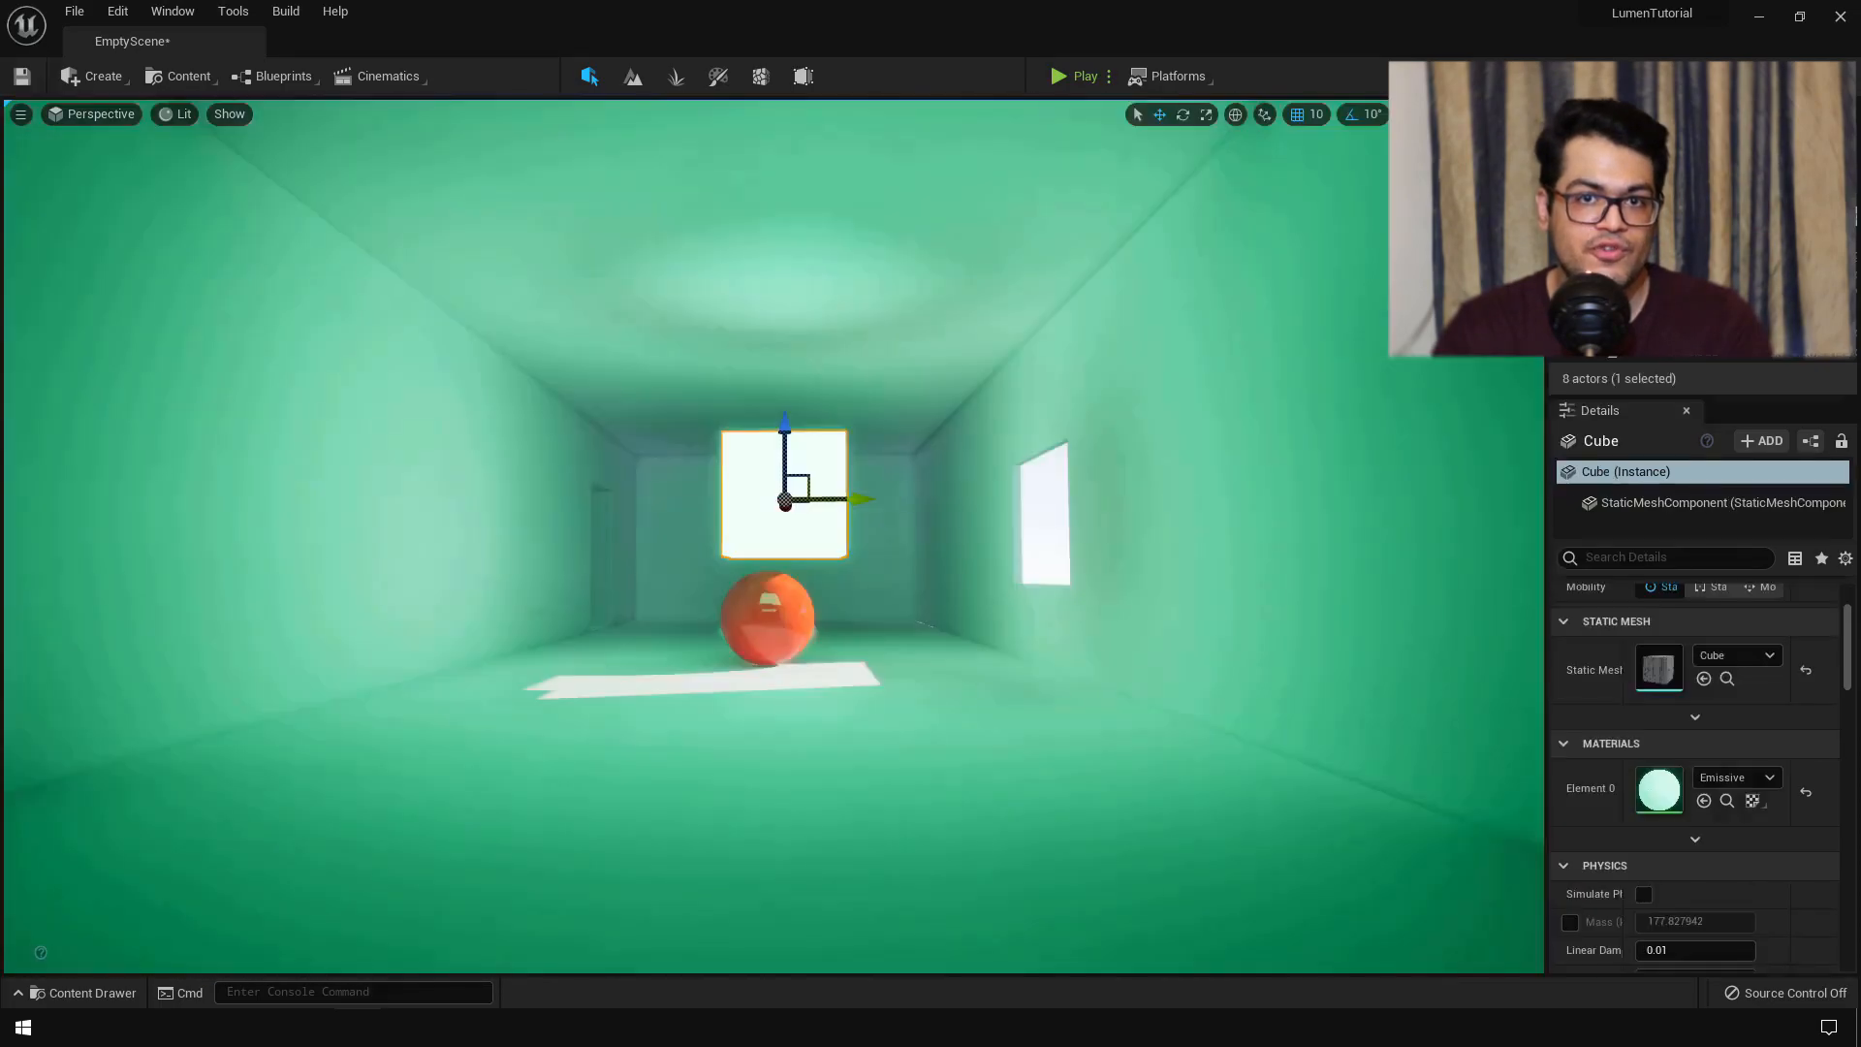
{"action": "left_click_drag", "start_coordinate": [859, 500], "coordinate": [900, 674]}
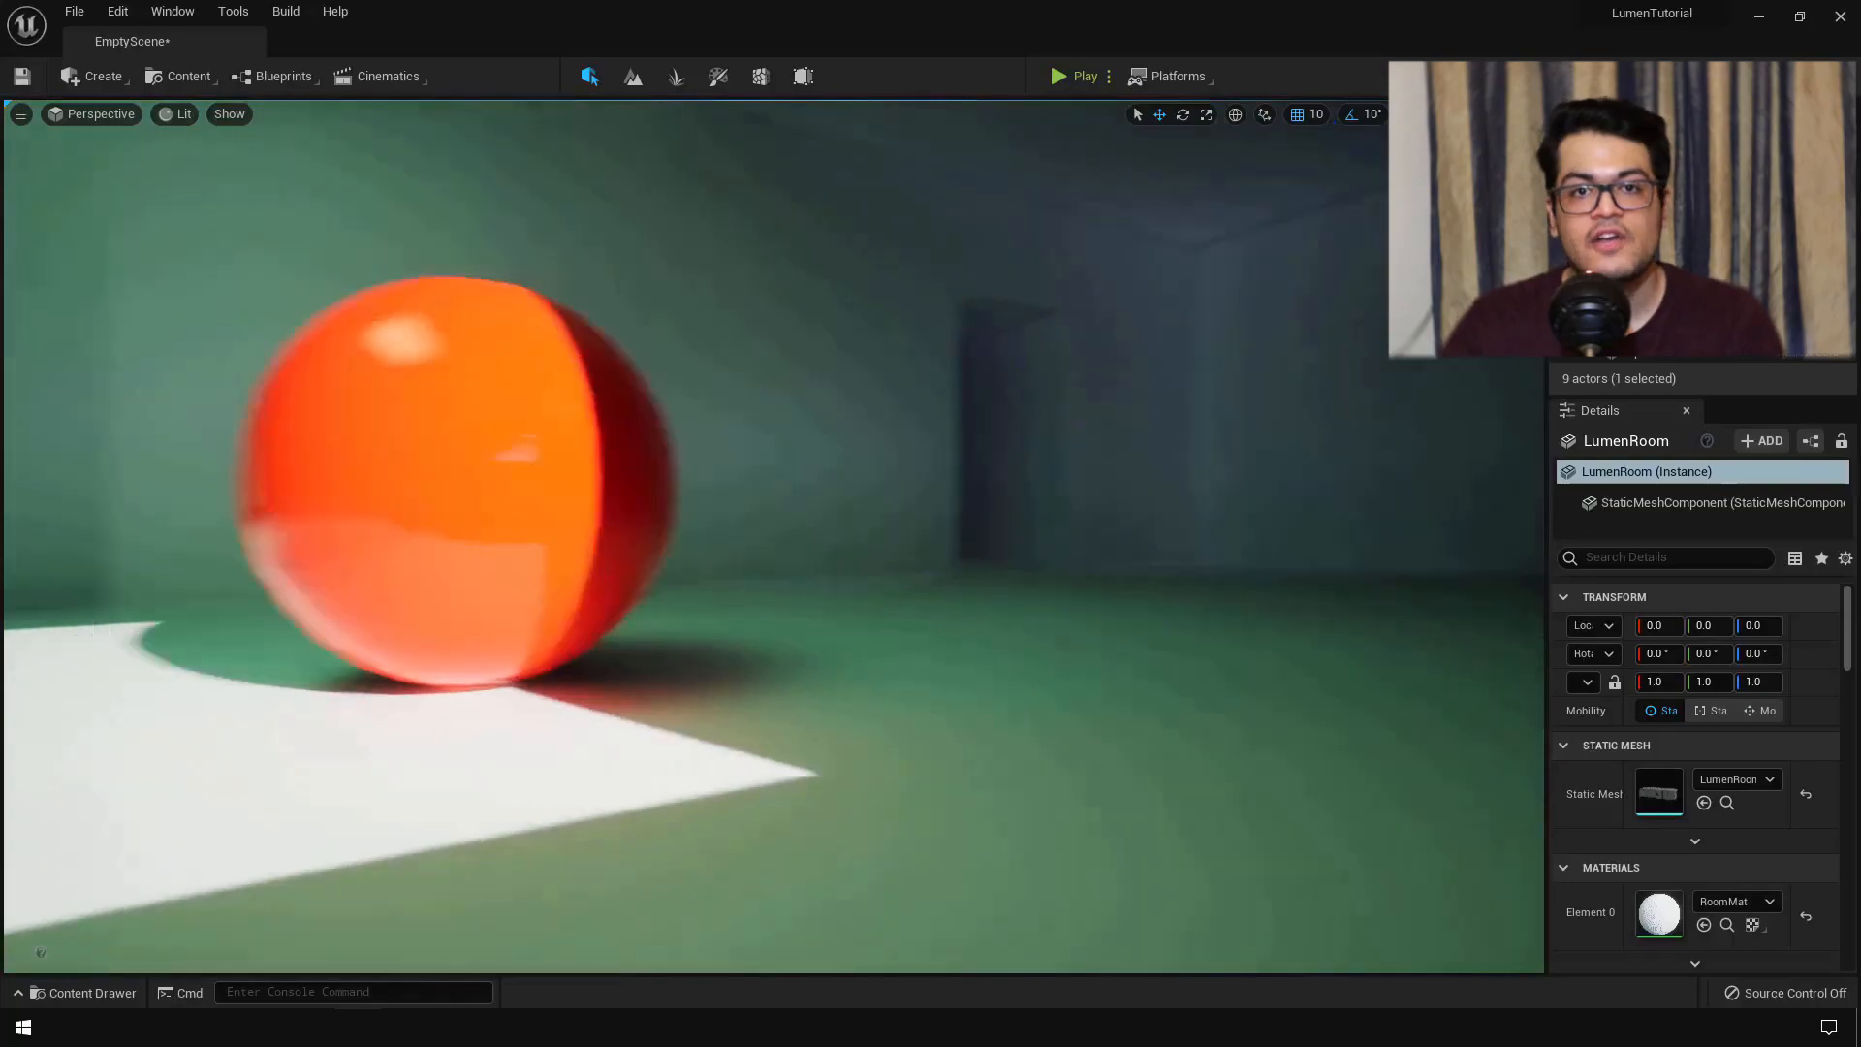
{"action": "key", "text": "s"}
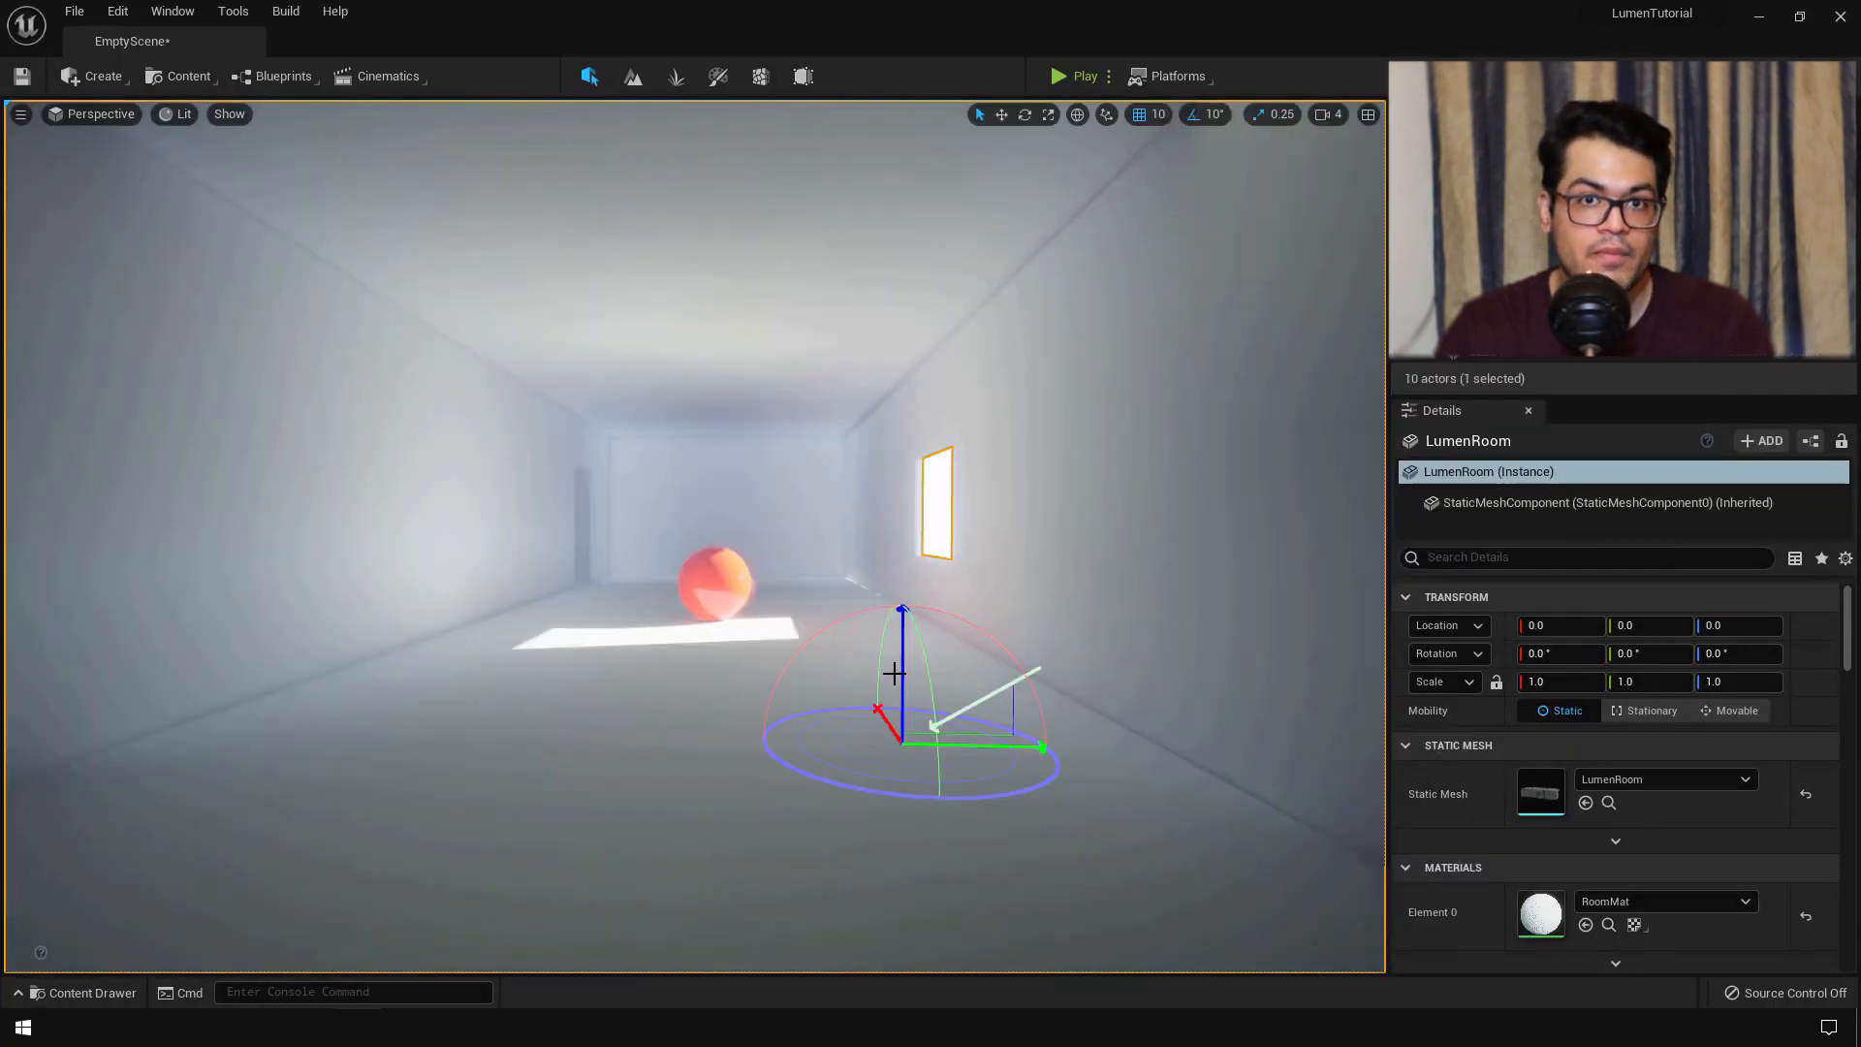
- Rotate the sun with Ctrl+L until its light falls on the corridor ceiling
{"action": "key", "text": "ctrl+l"}
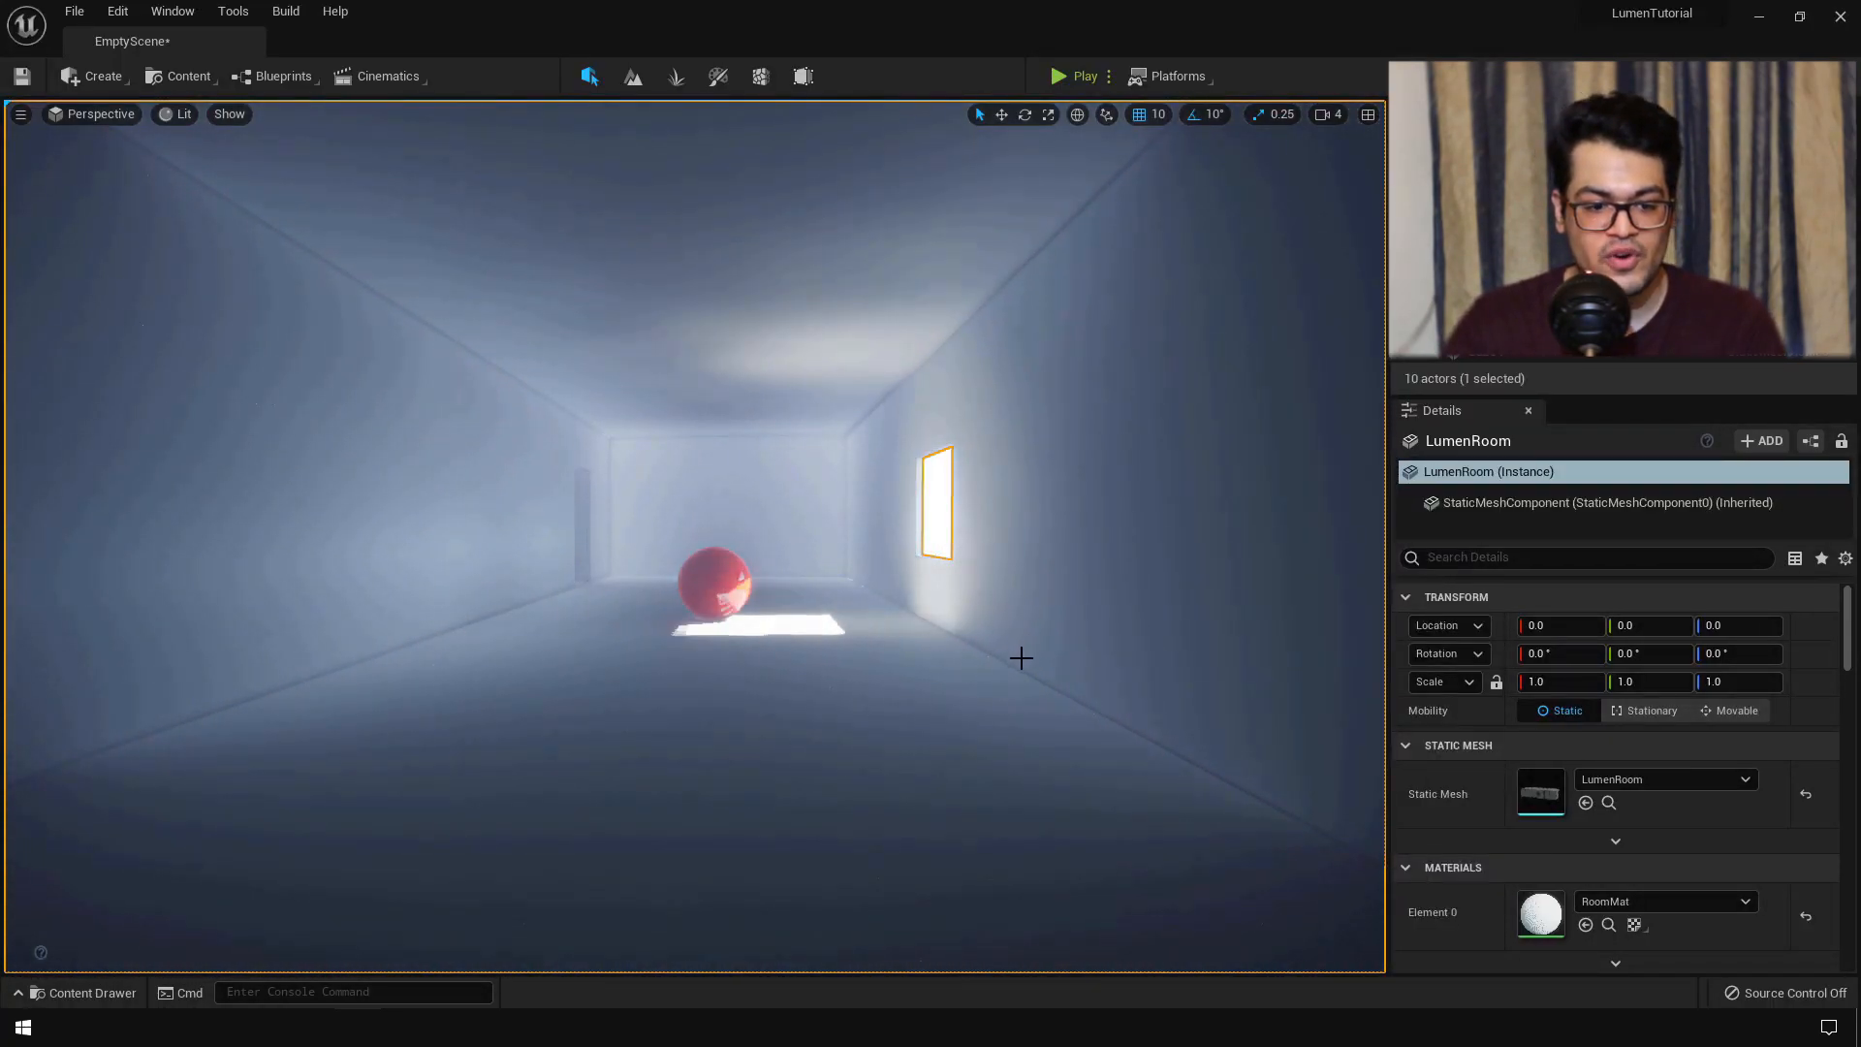
{"action": "key", "text": "ctrl+l"}
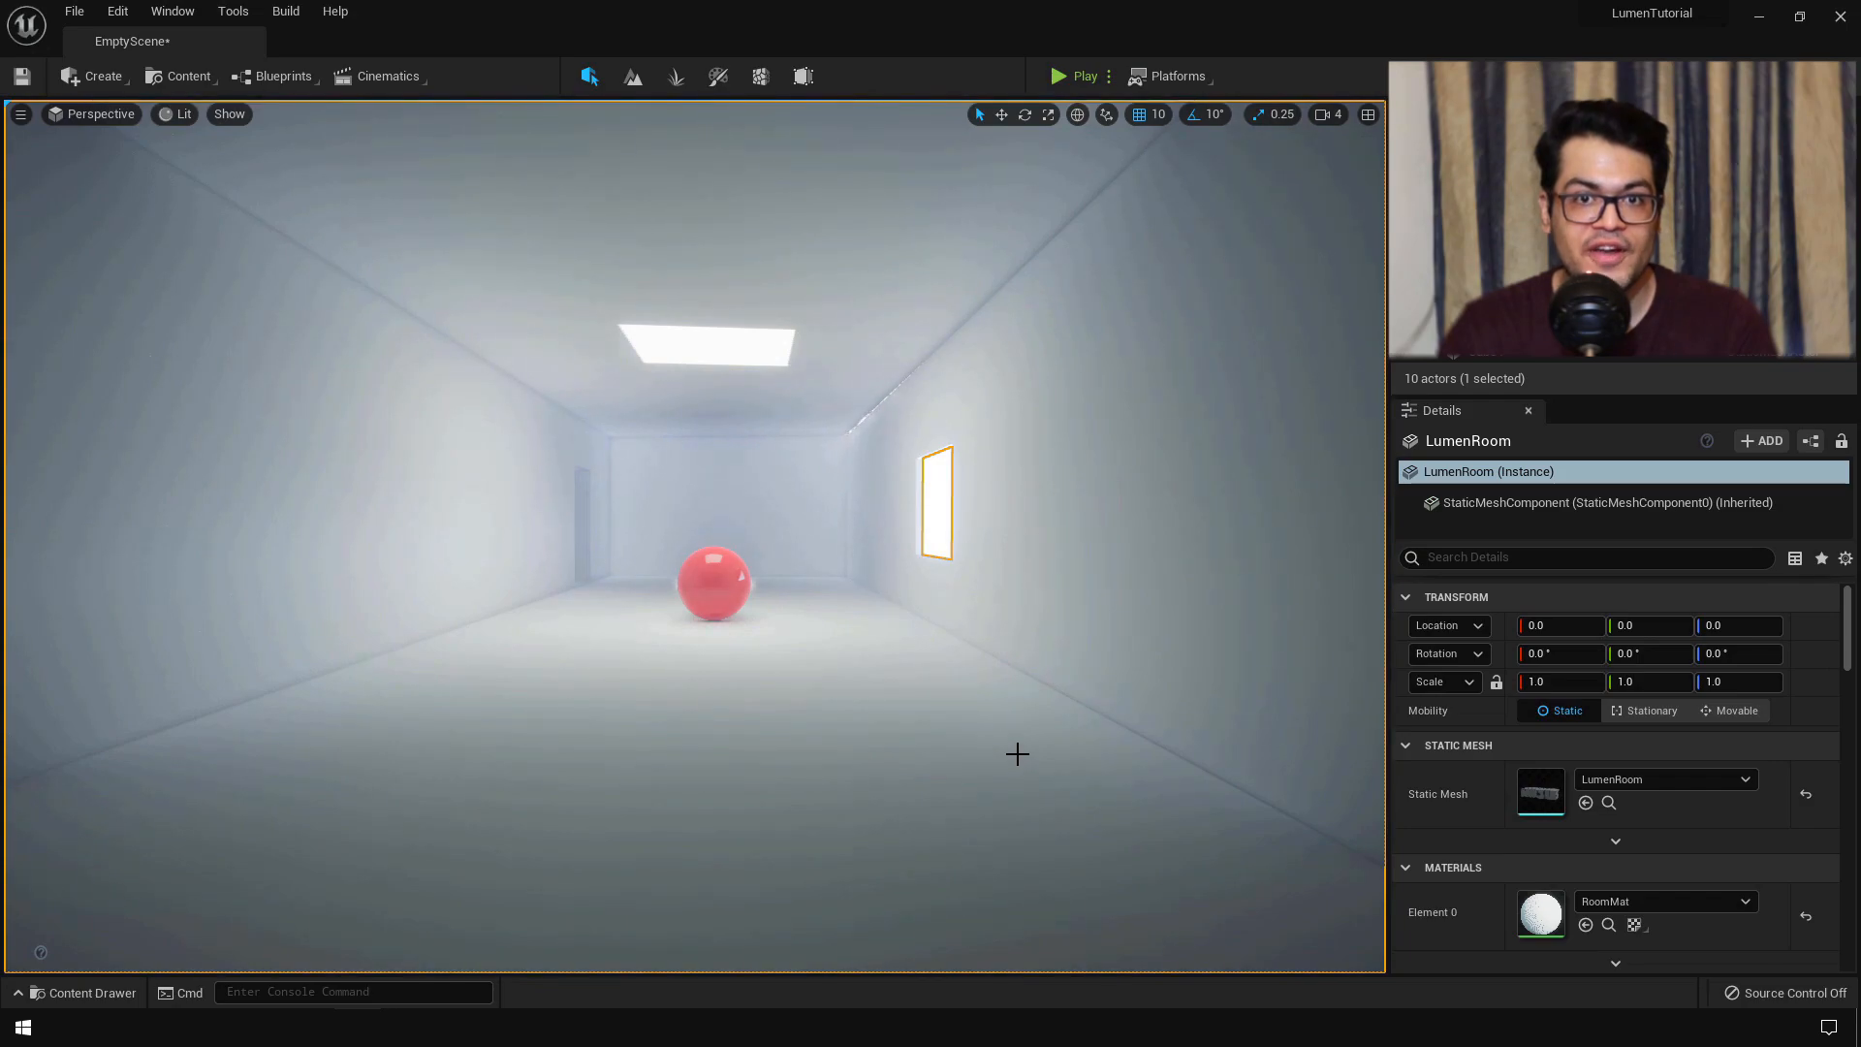
{"action": "key", "text": "ctrl+l"}
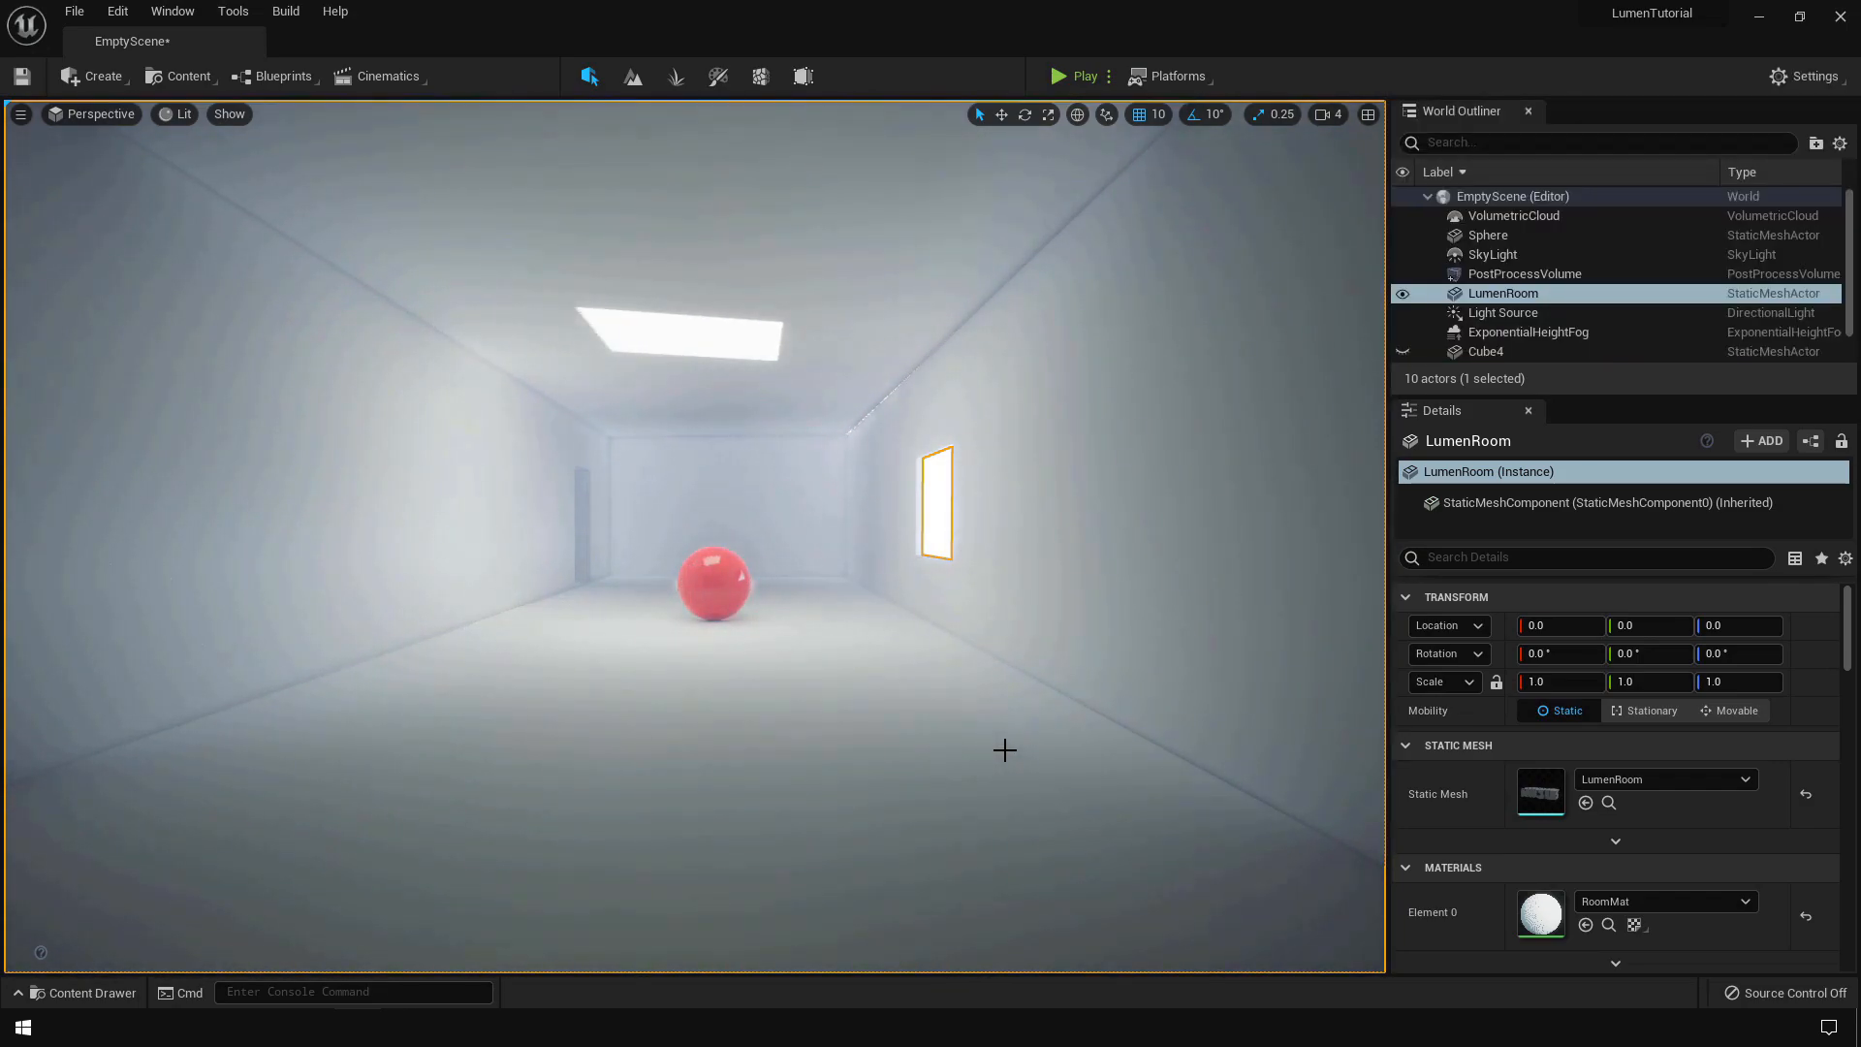
{"action": "key", "text": "ctrl+l"}
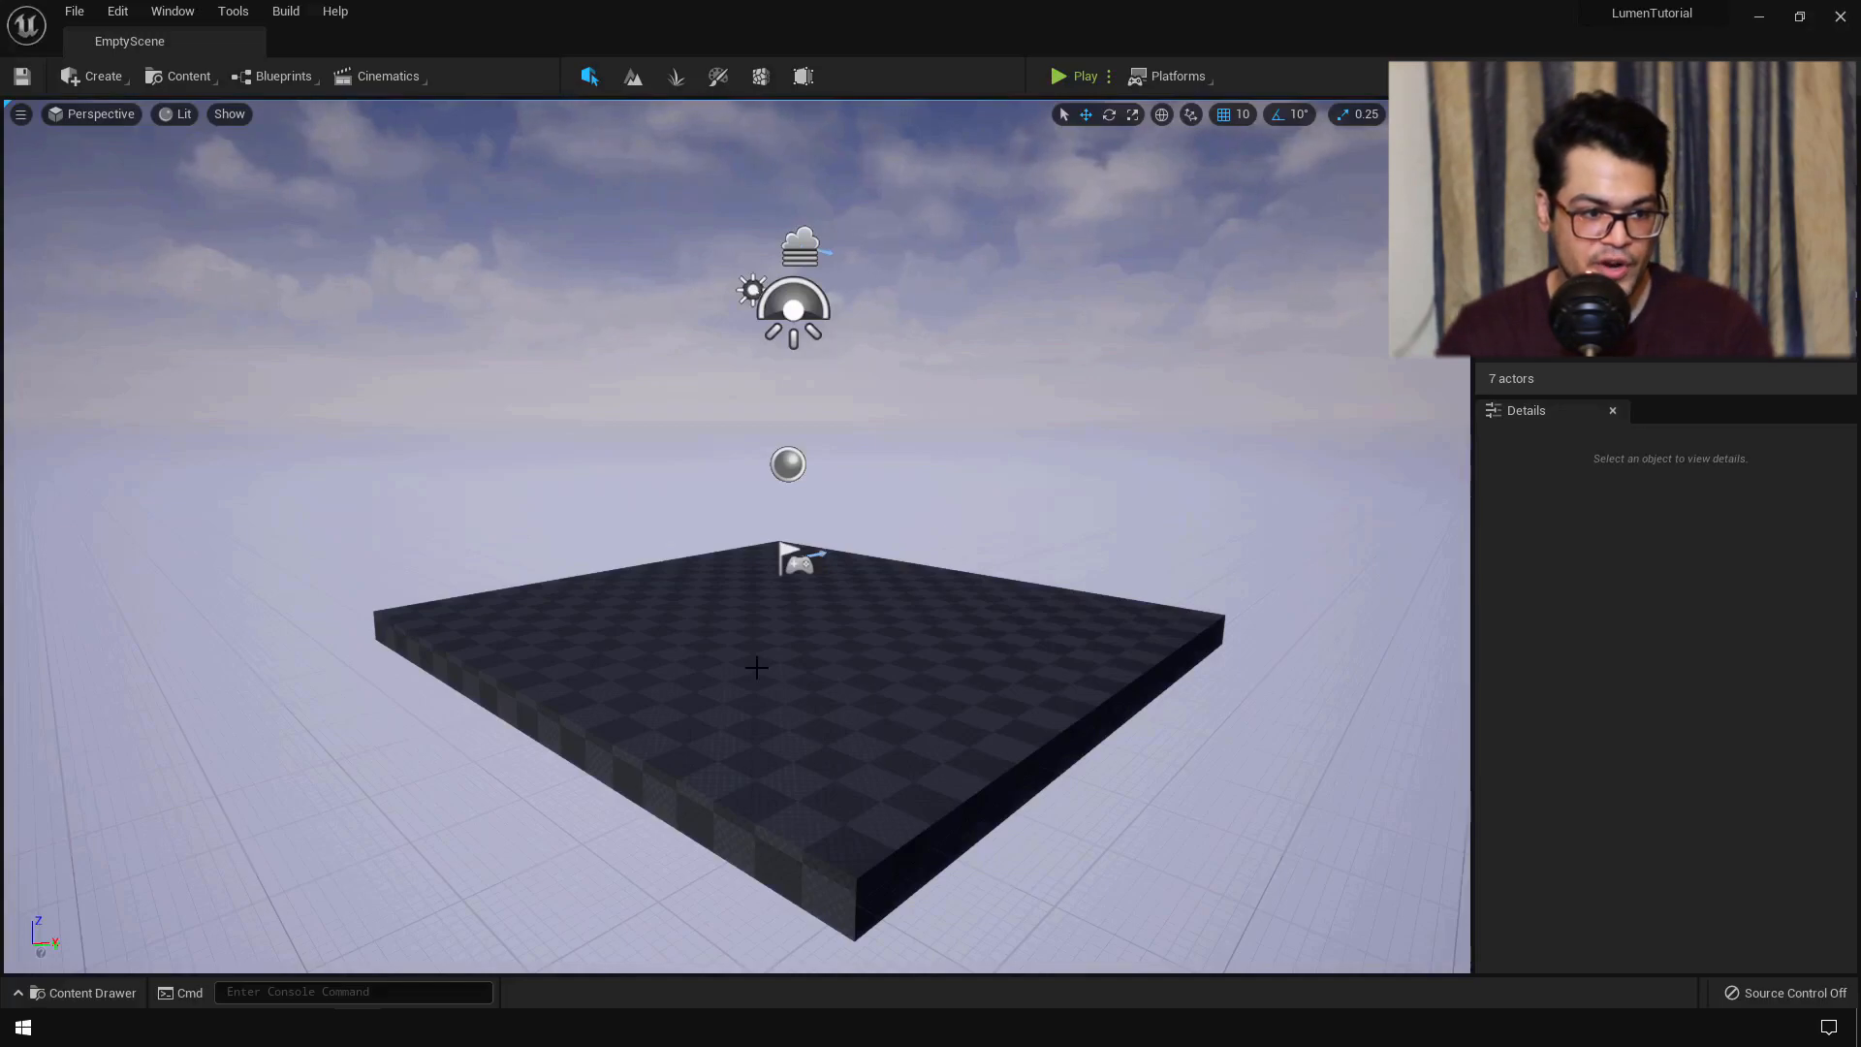
{"action": "left_click", "coordinate": [117, 12]}
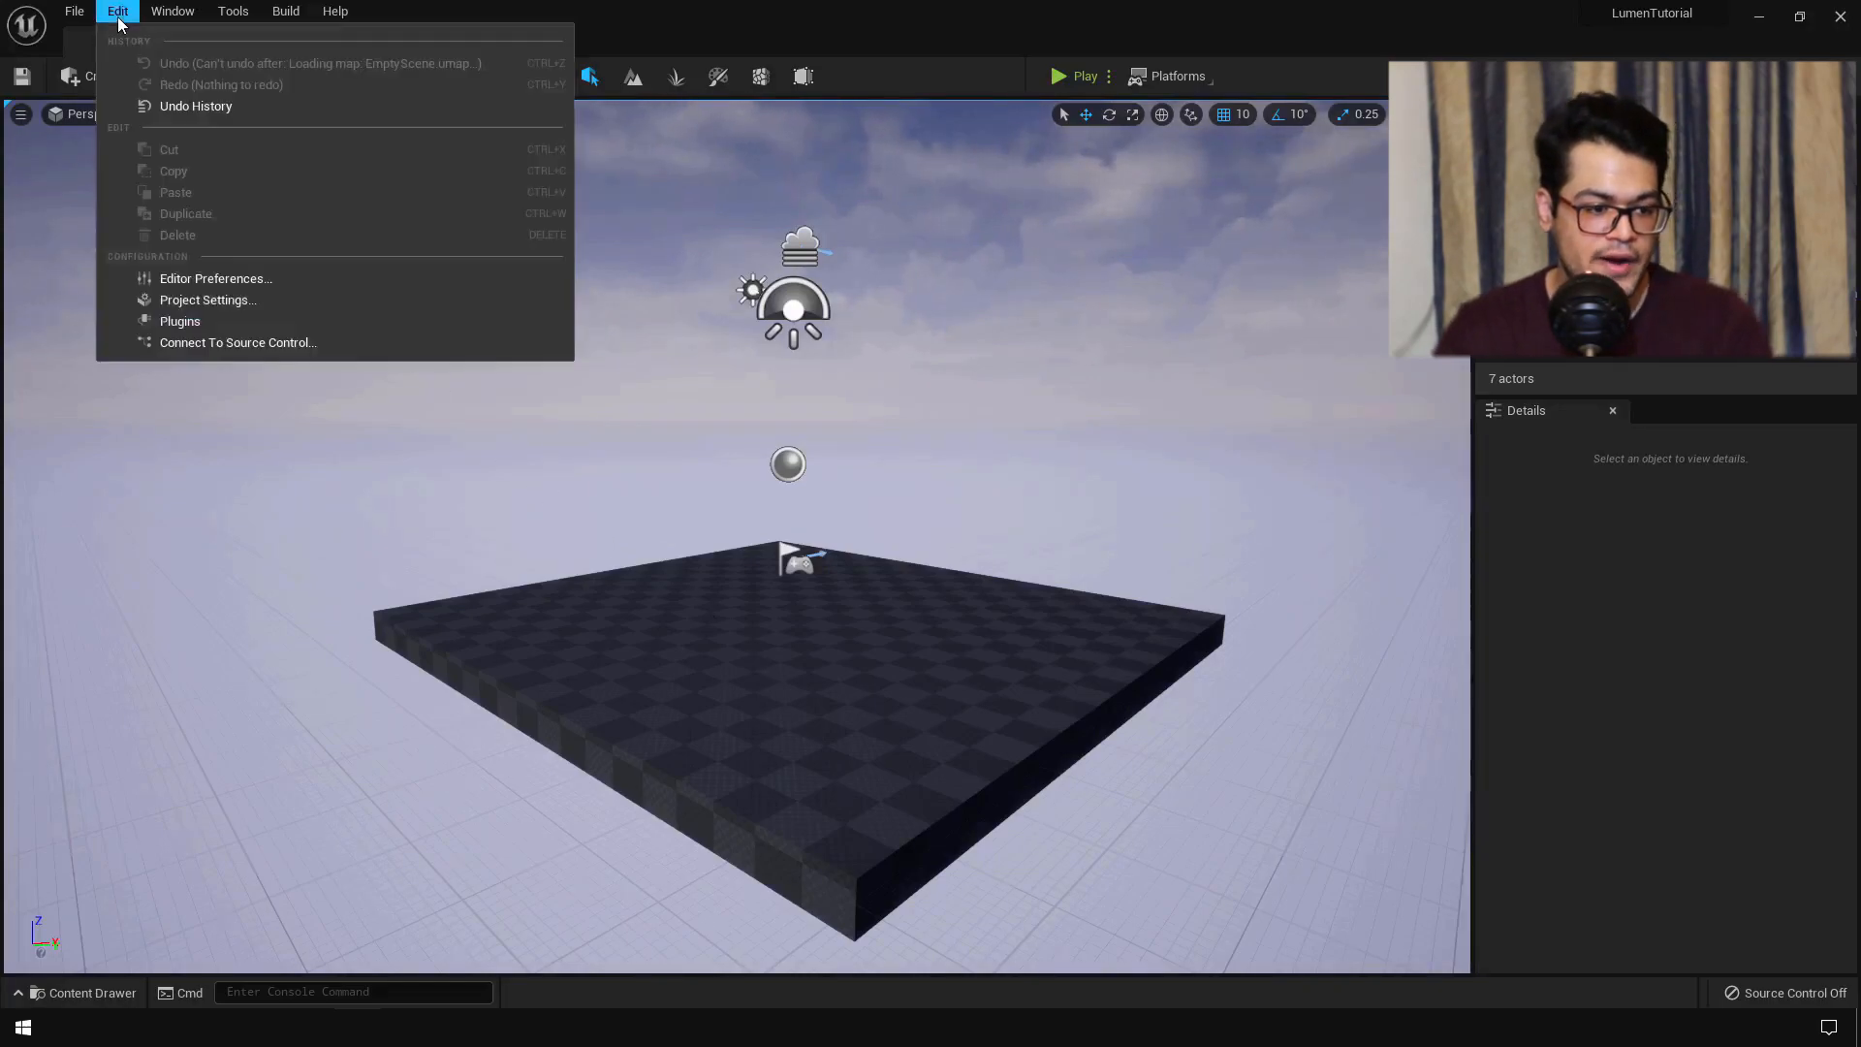
{"action": "left_click", "coordinate": [276, 300]}
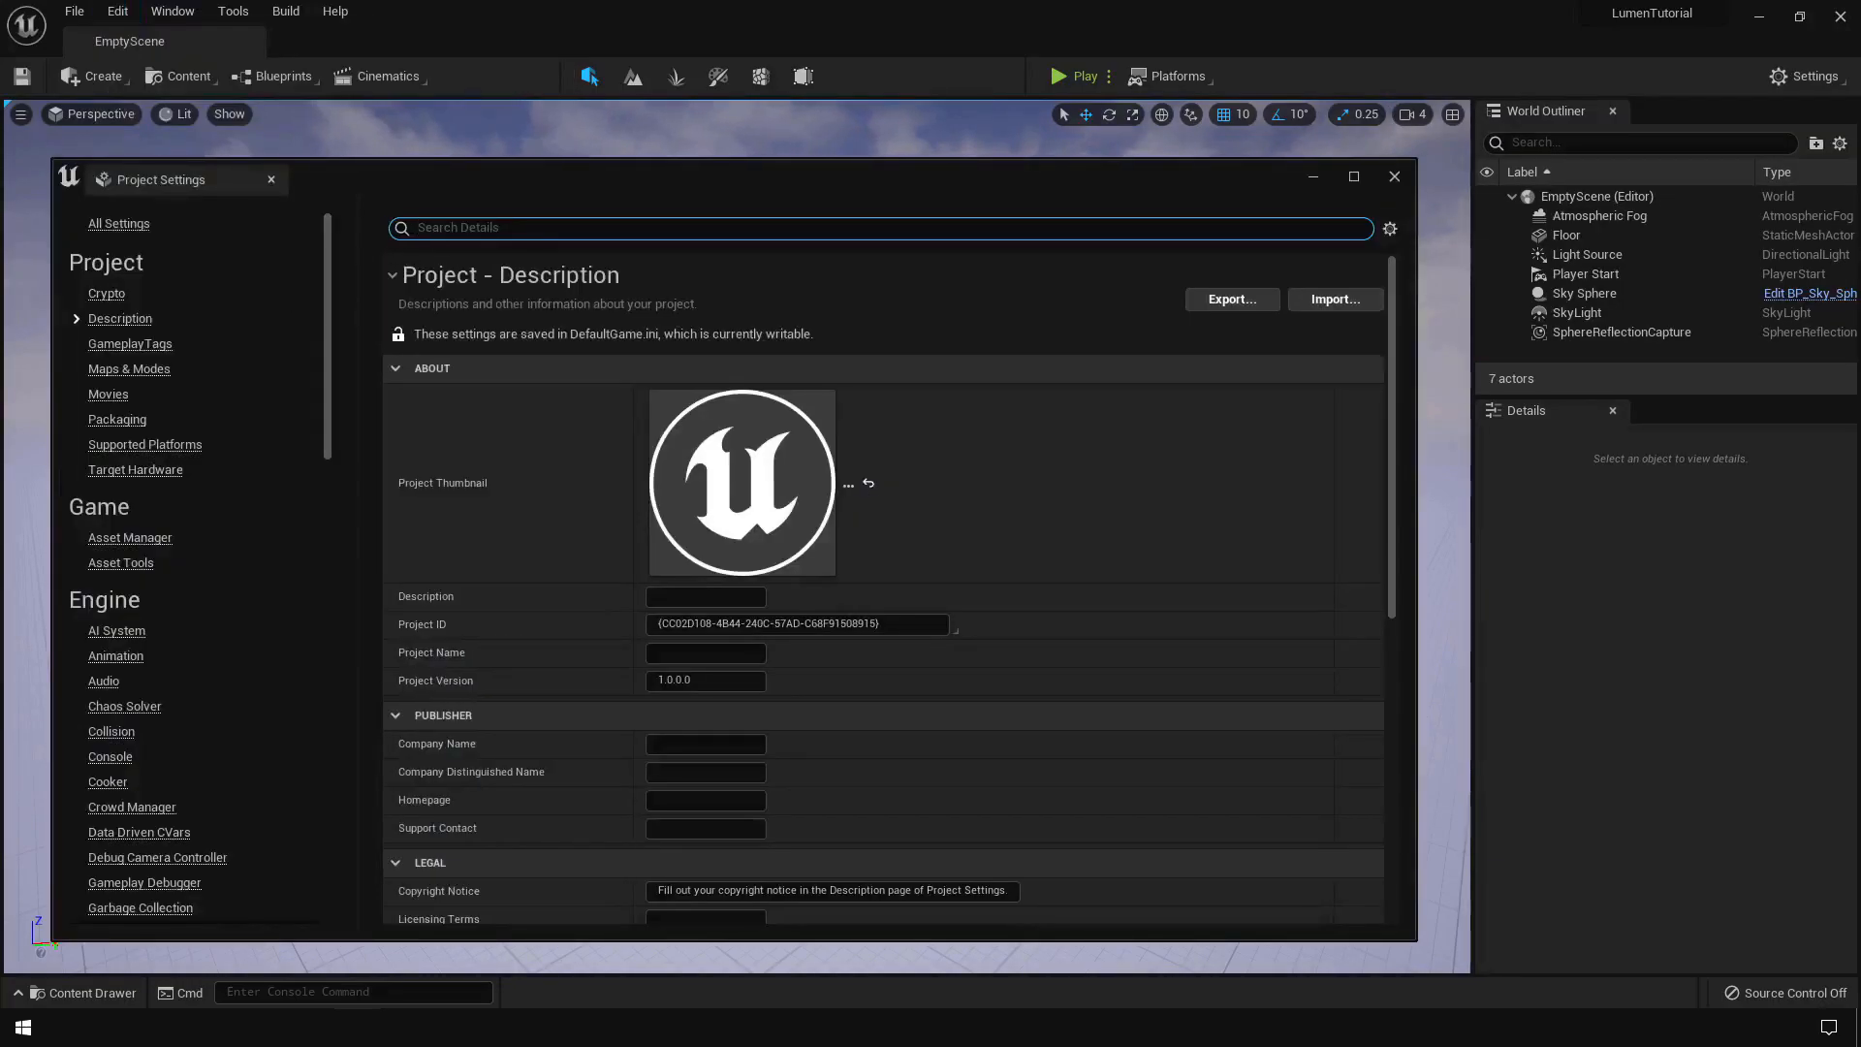
{"action": "type", "text": "Lumen"}
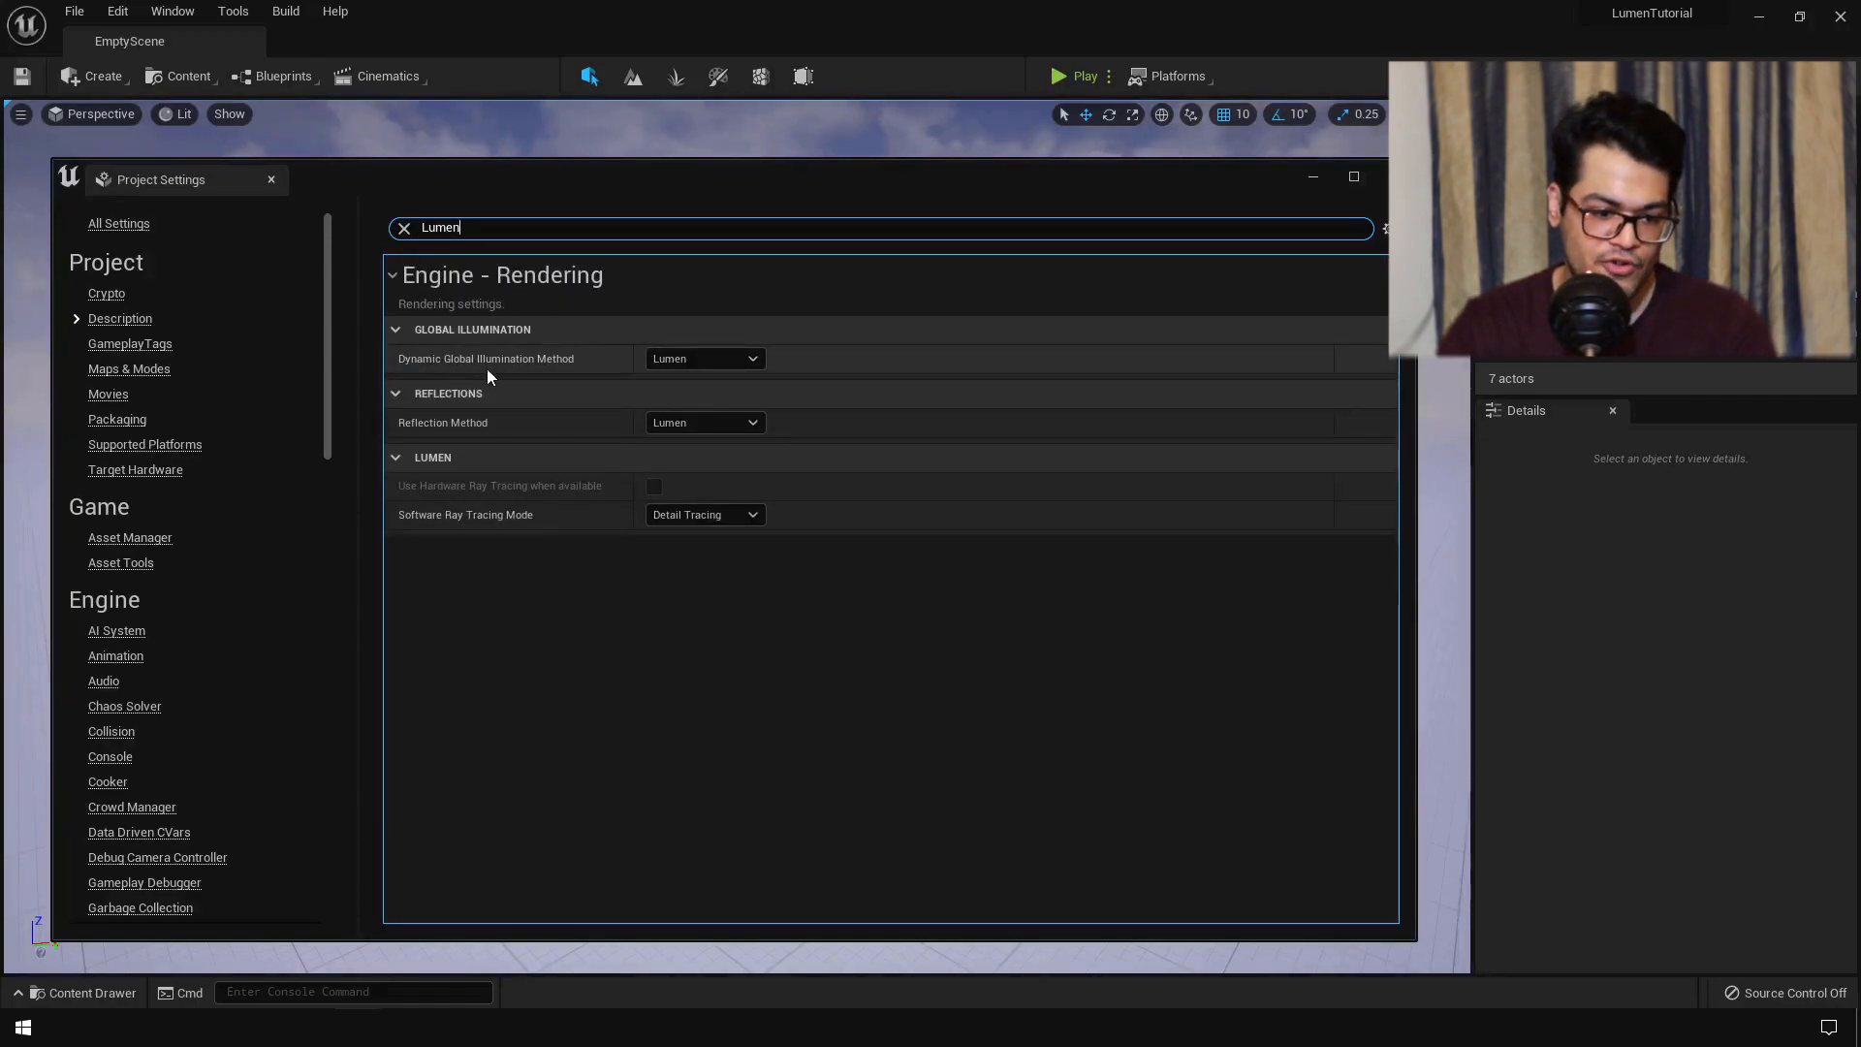
{"action": "left_click", "coordinate": [730, 361]}
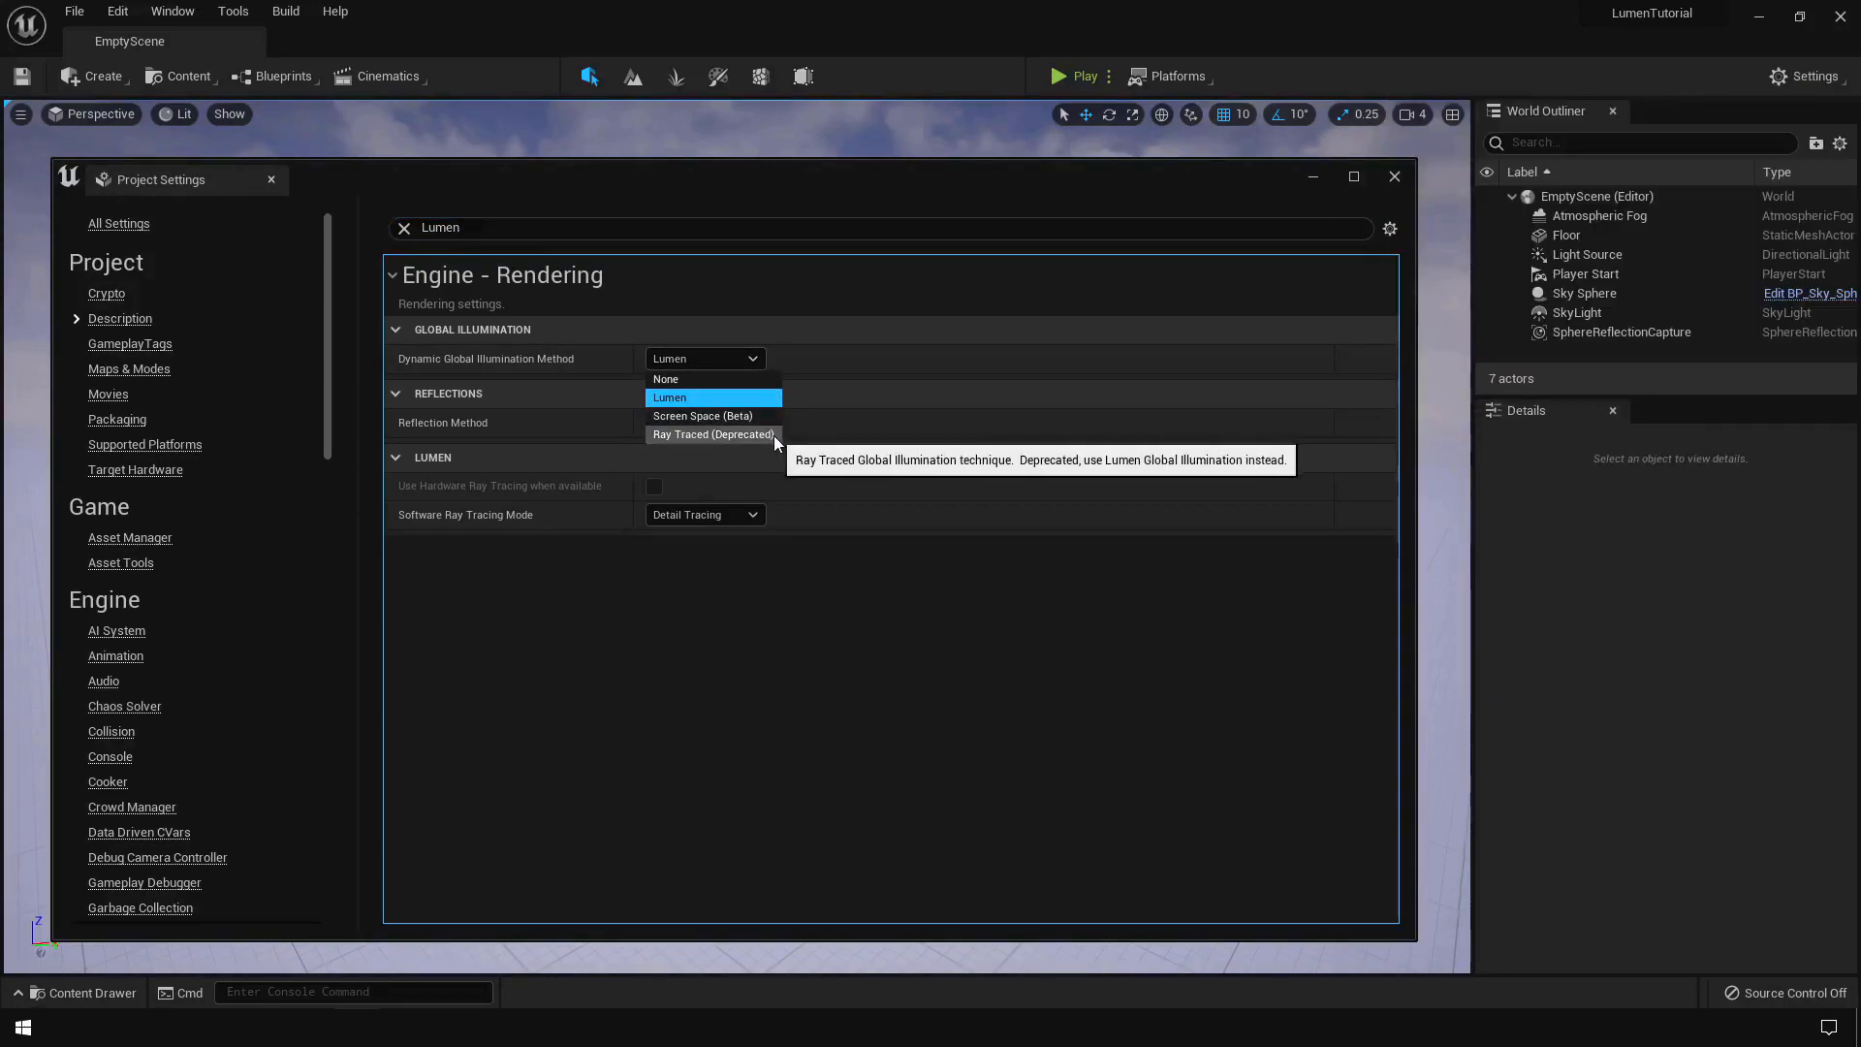
{"action": "left_click", "coordinate": [738, 400]}
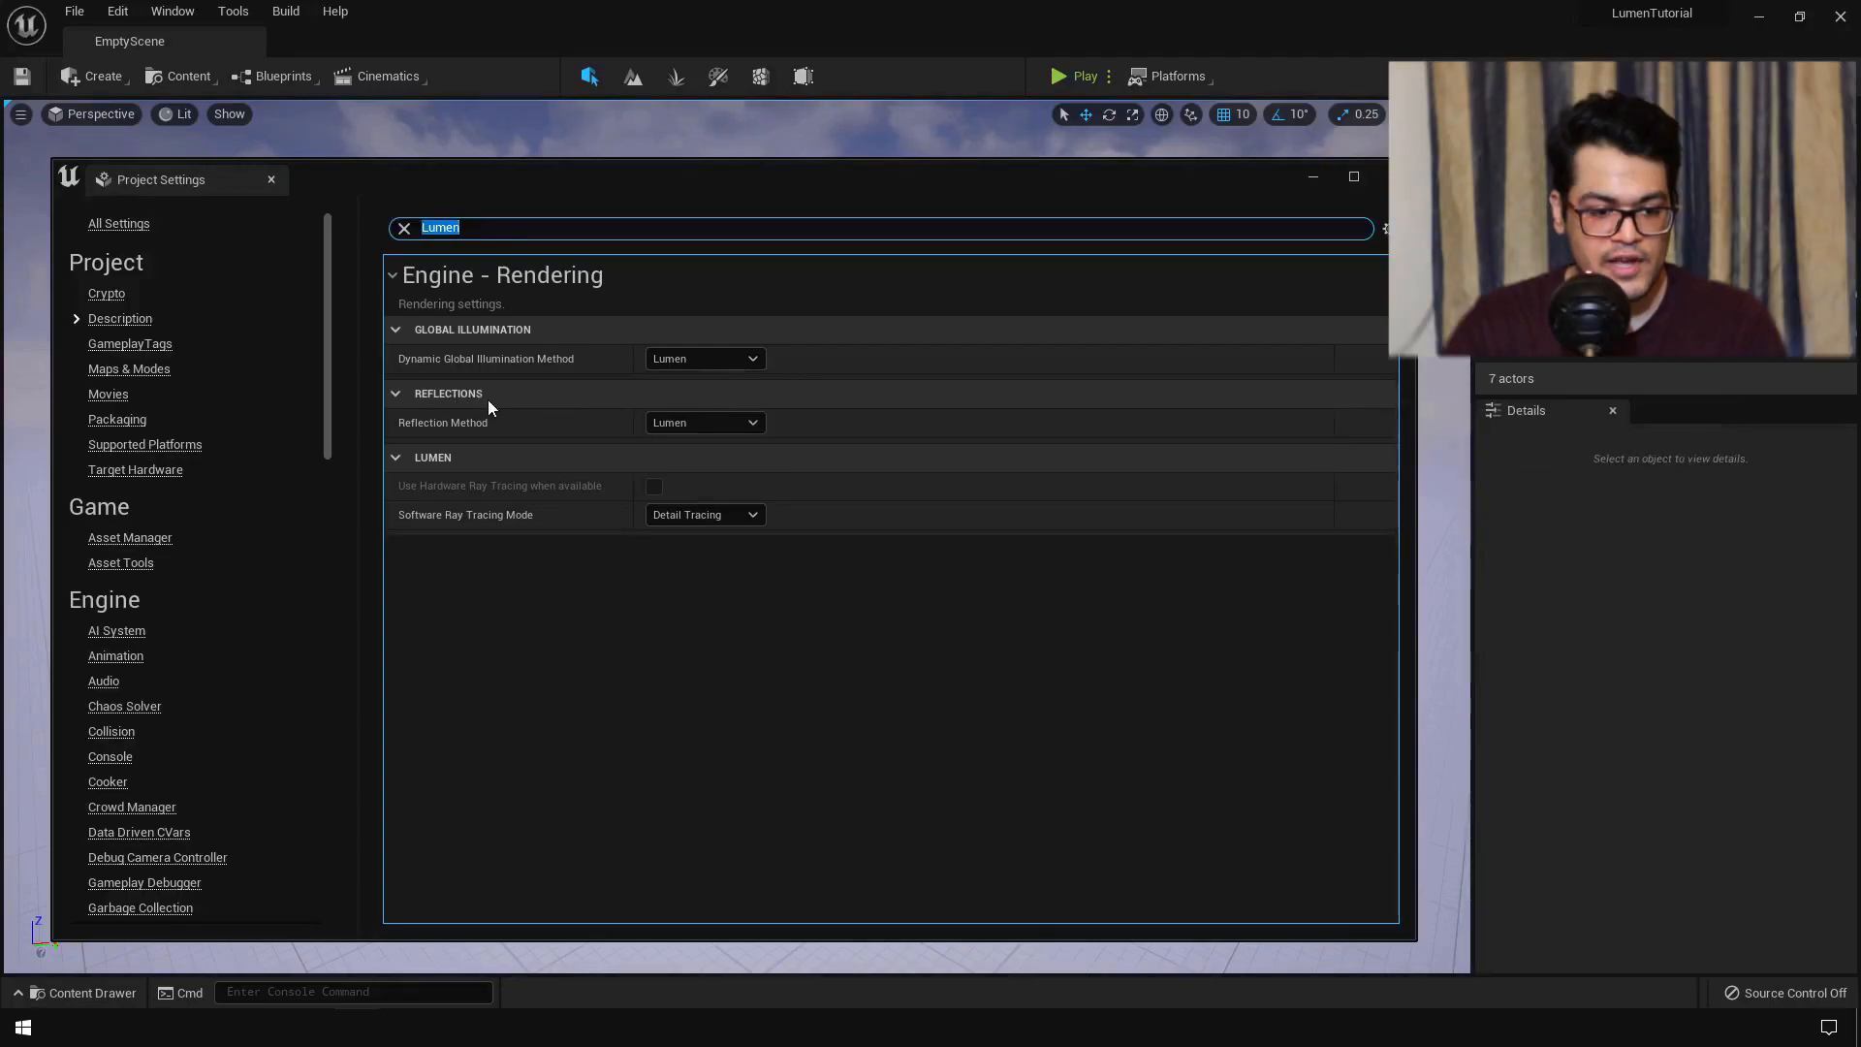
{"action": "left_click", "coordinate": [753, 424]}
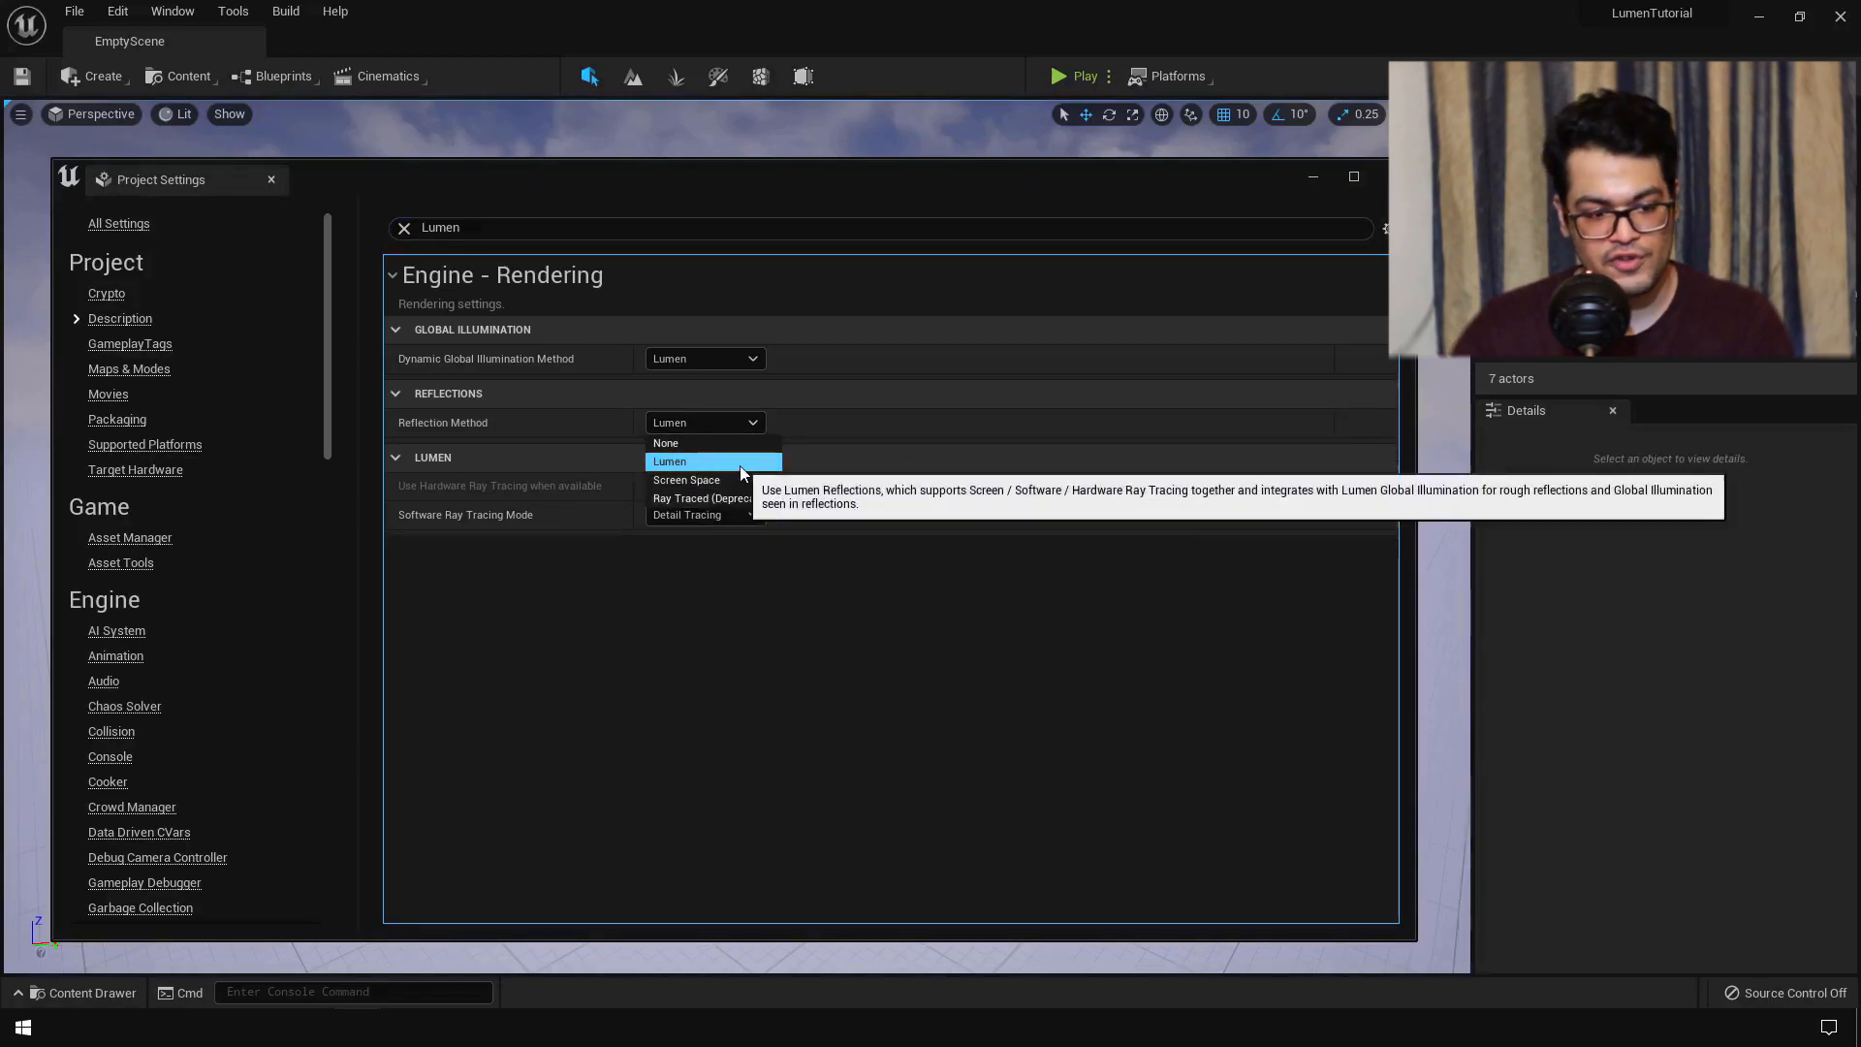
{"action": "left_click", "coordinate": [736, 464]}
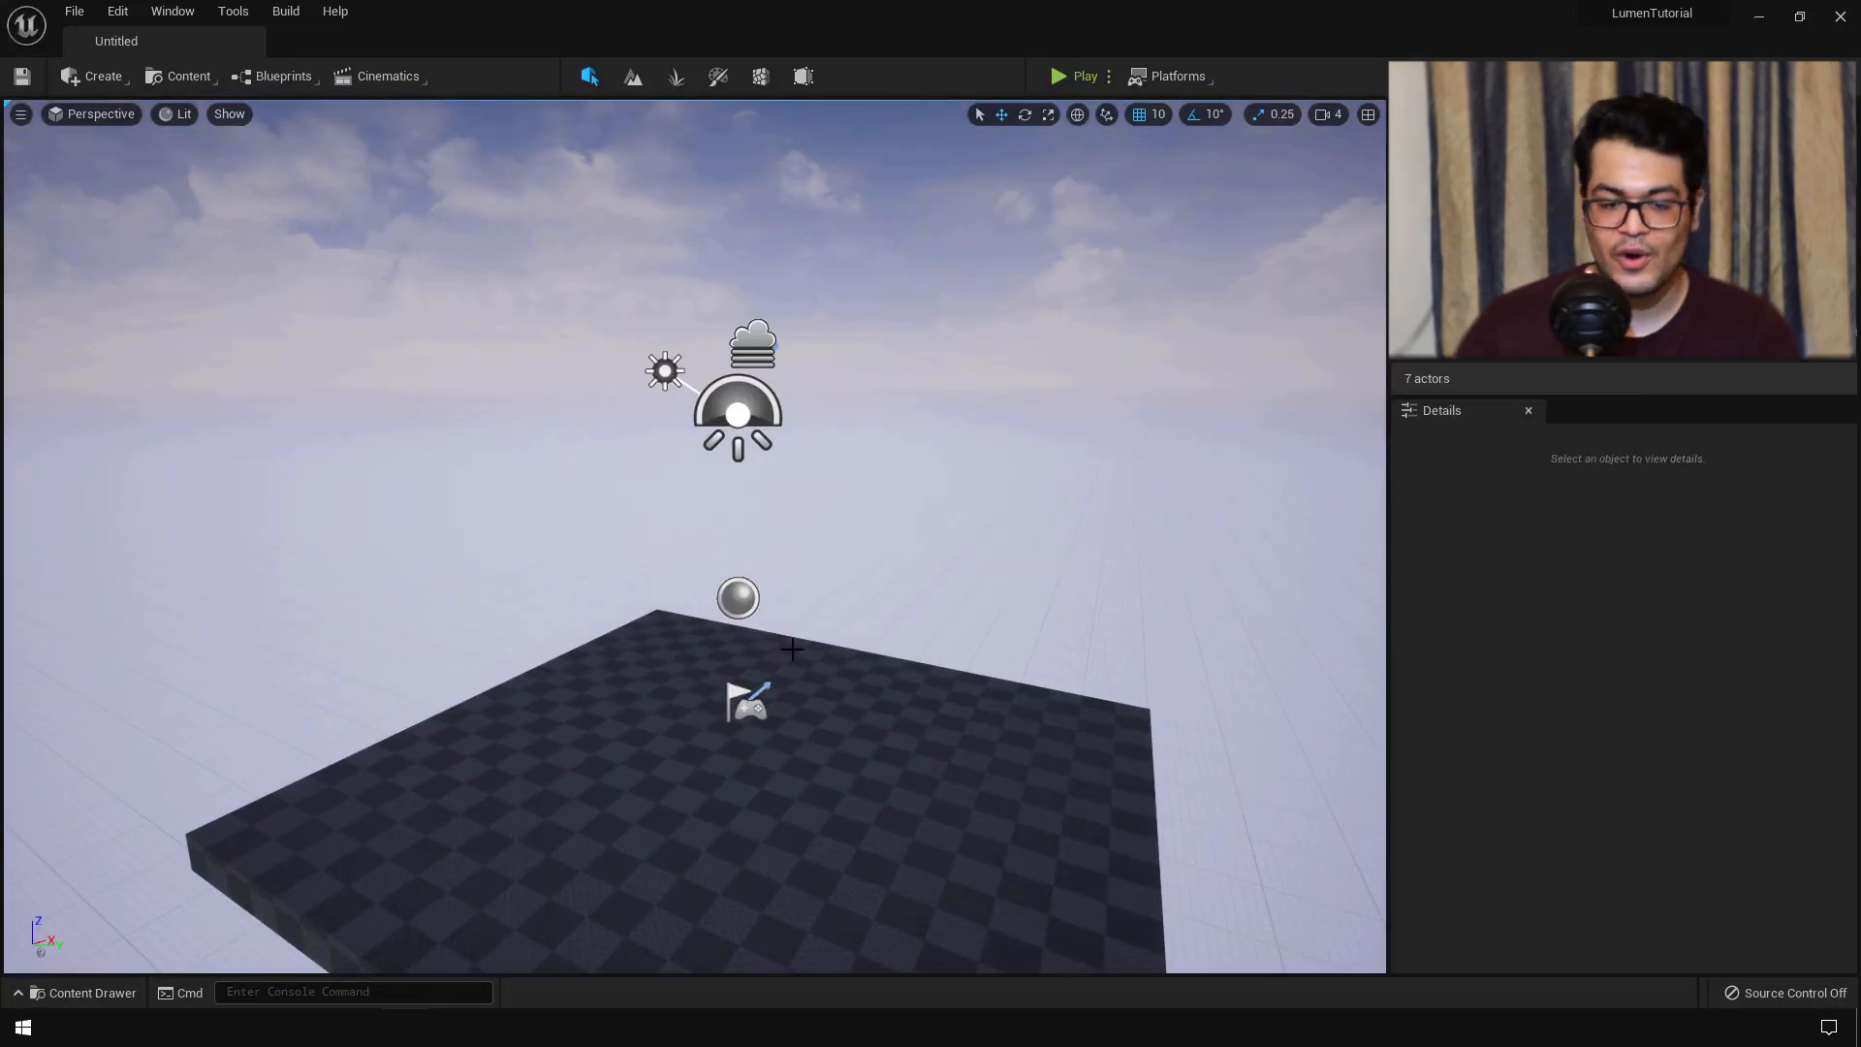
- Save the current level under the new name LumenLevel
{"action": "left_click", "coordinate": [75, 10]}
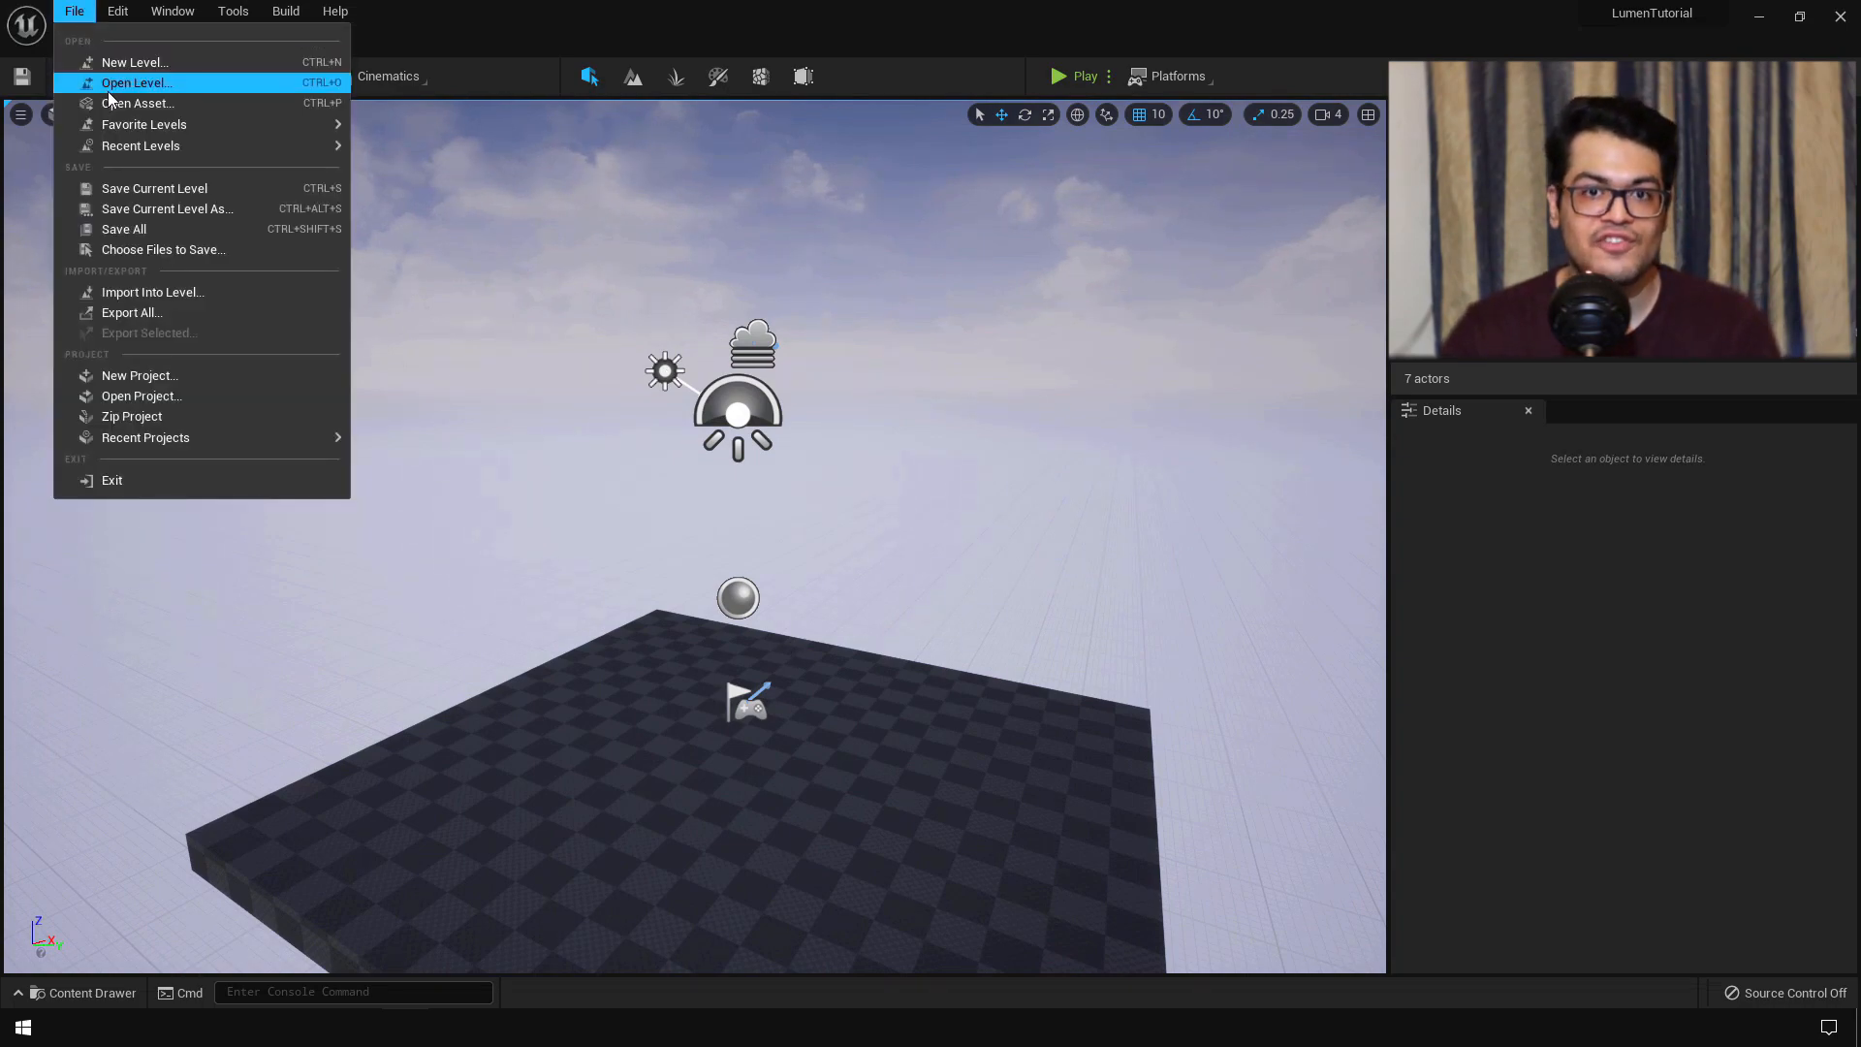
{"action": "left_click", "coordinate": [167, 192]}
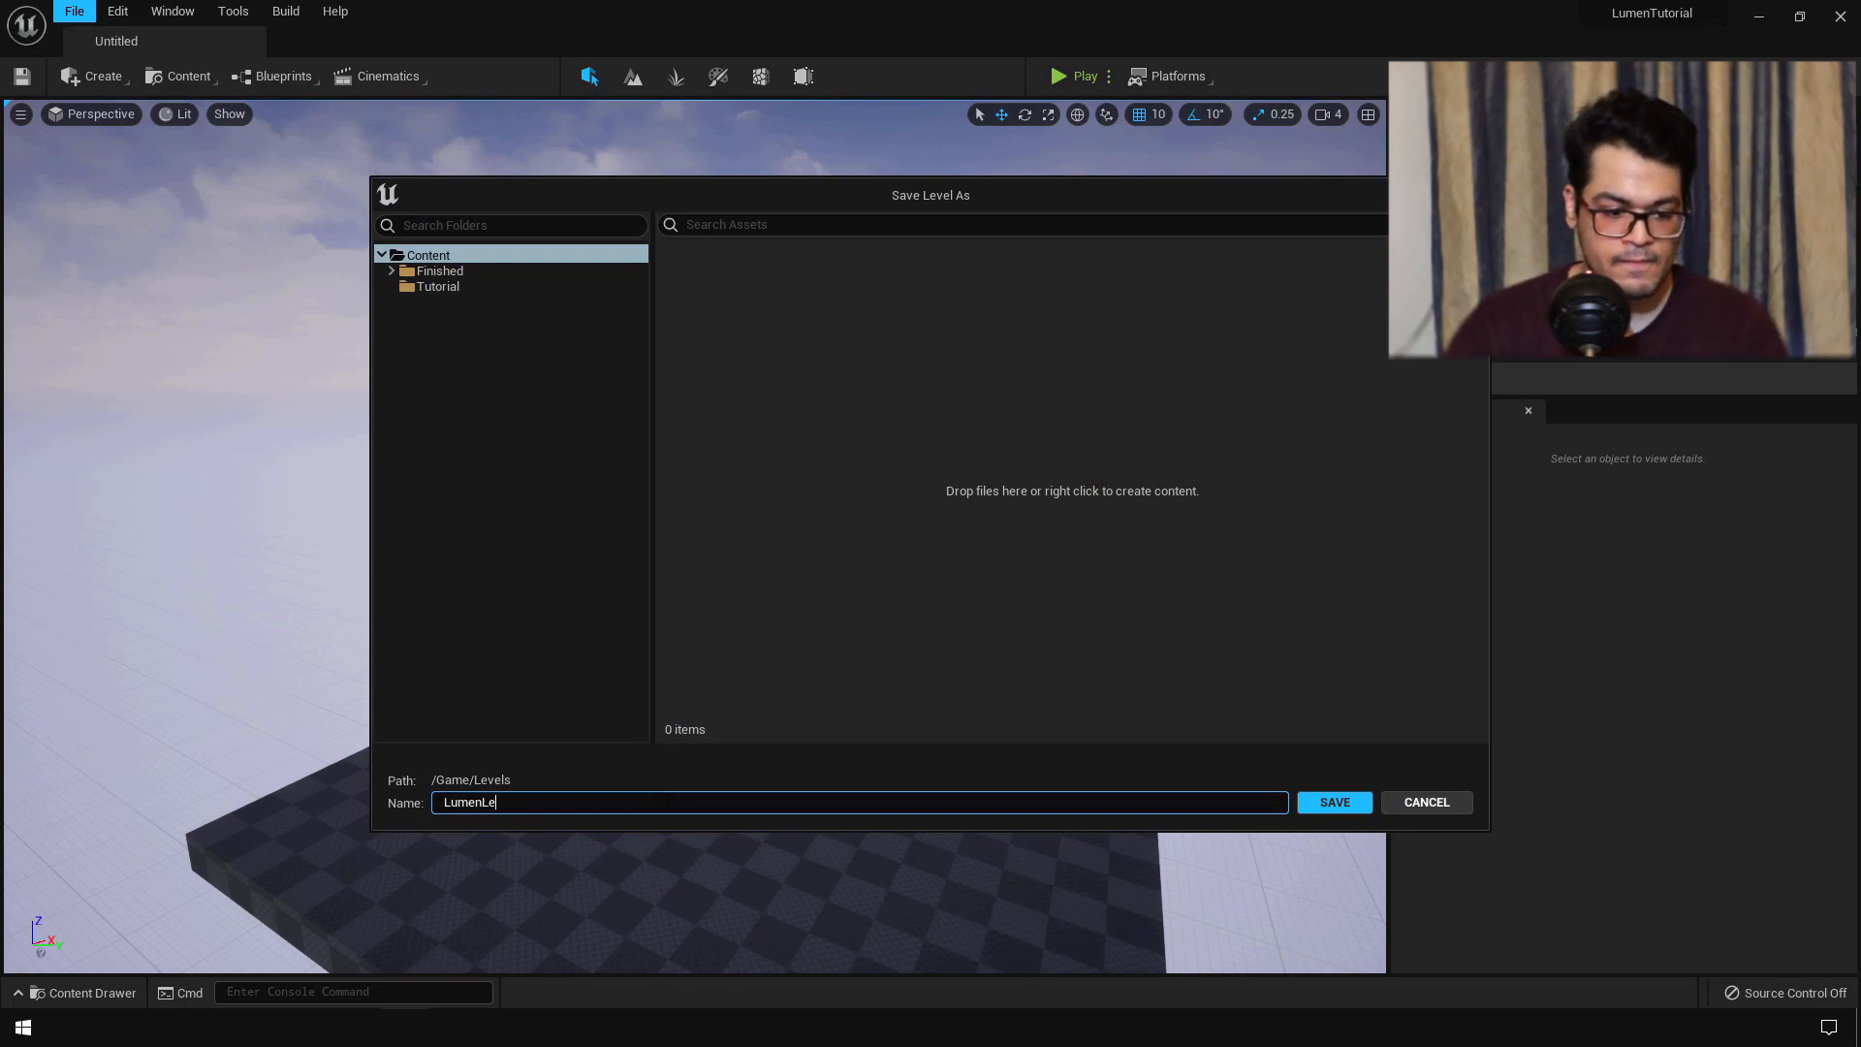
{"action": "left_click", "coordinate": [1352, 802]}
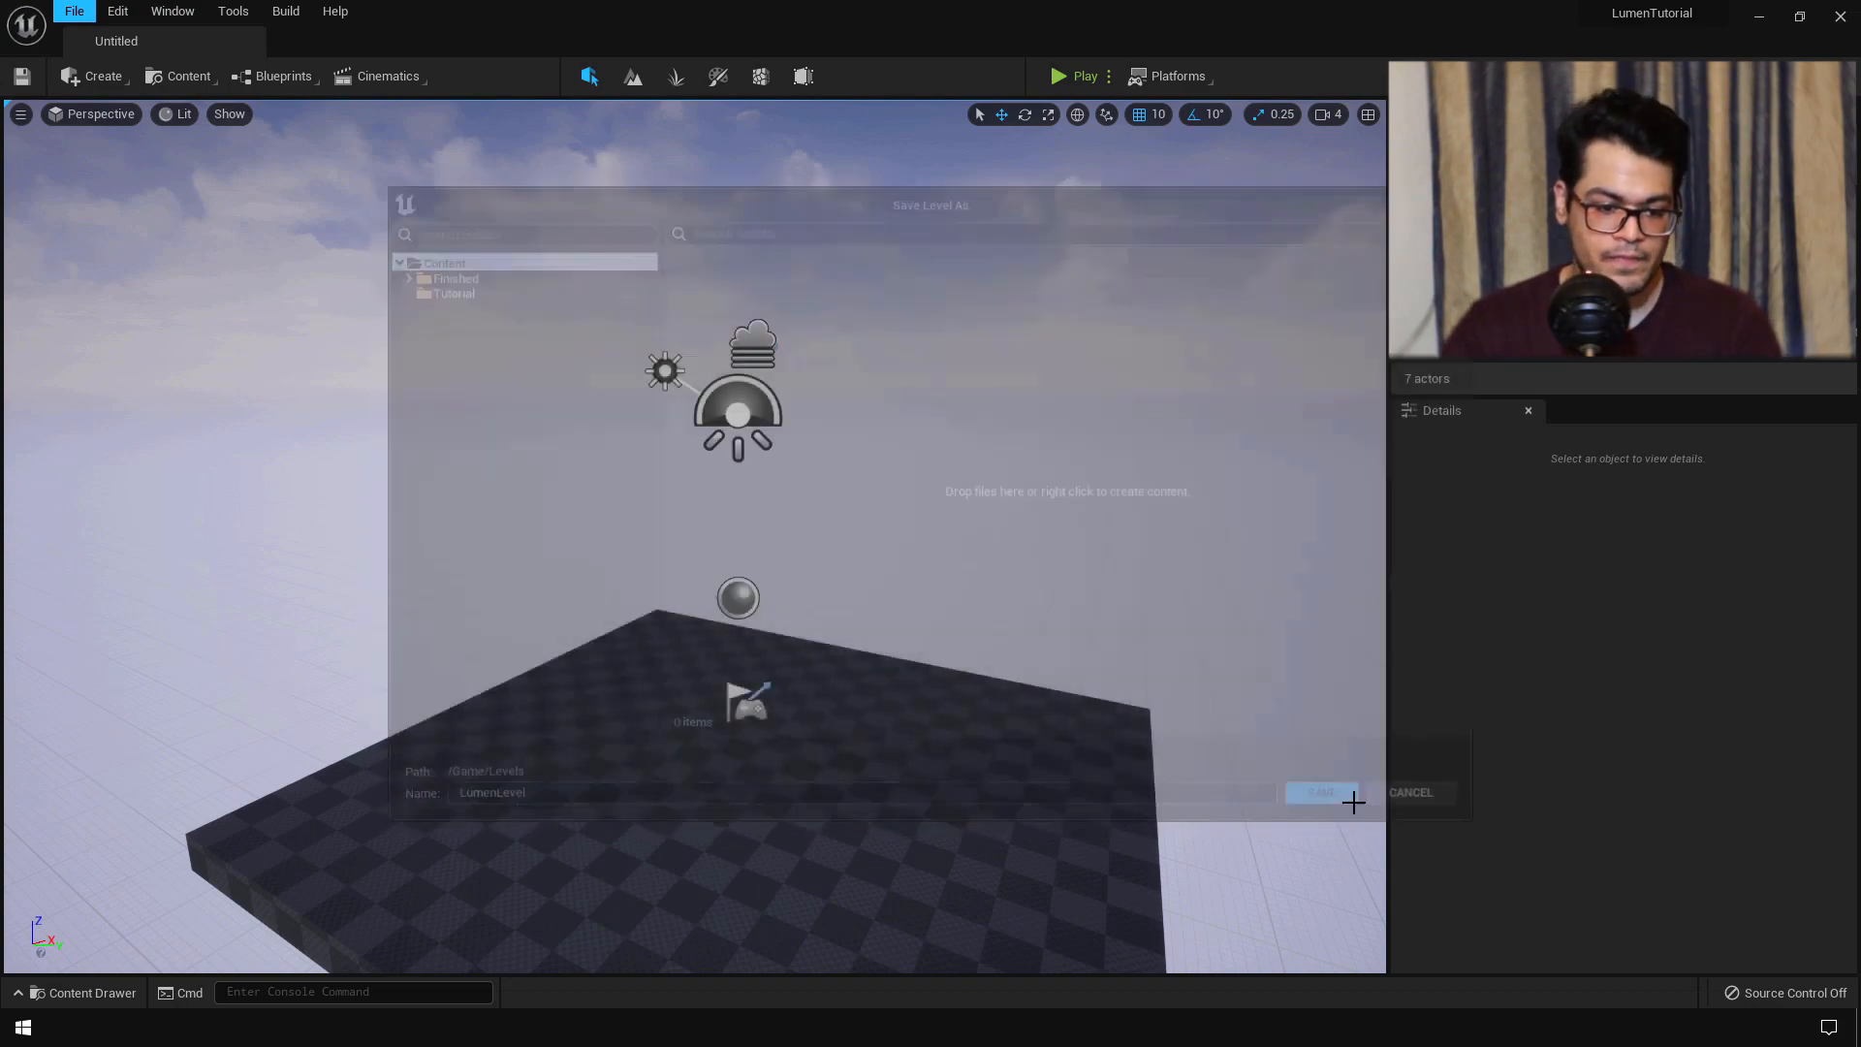
- Delete the Floor and the Player Start from the level
{"action": "right_click_drag", "start_coordinate": [832, 606], "coordinate": [794, 623]}
{"action": "key", "text": "w"}
{"action": "left_click", "coordinate": [769, 622]}
{"action": "key", "text": "Delete"}
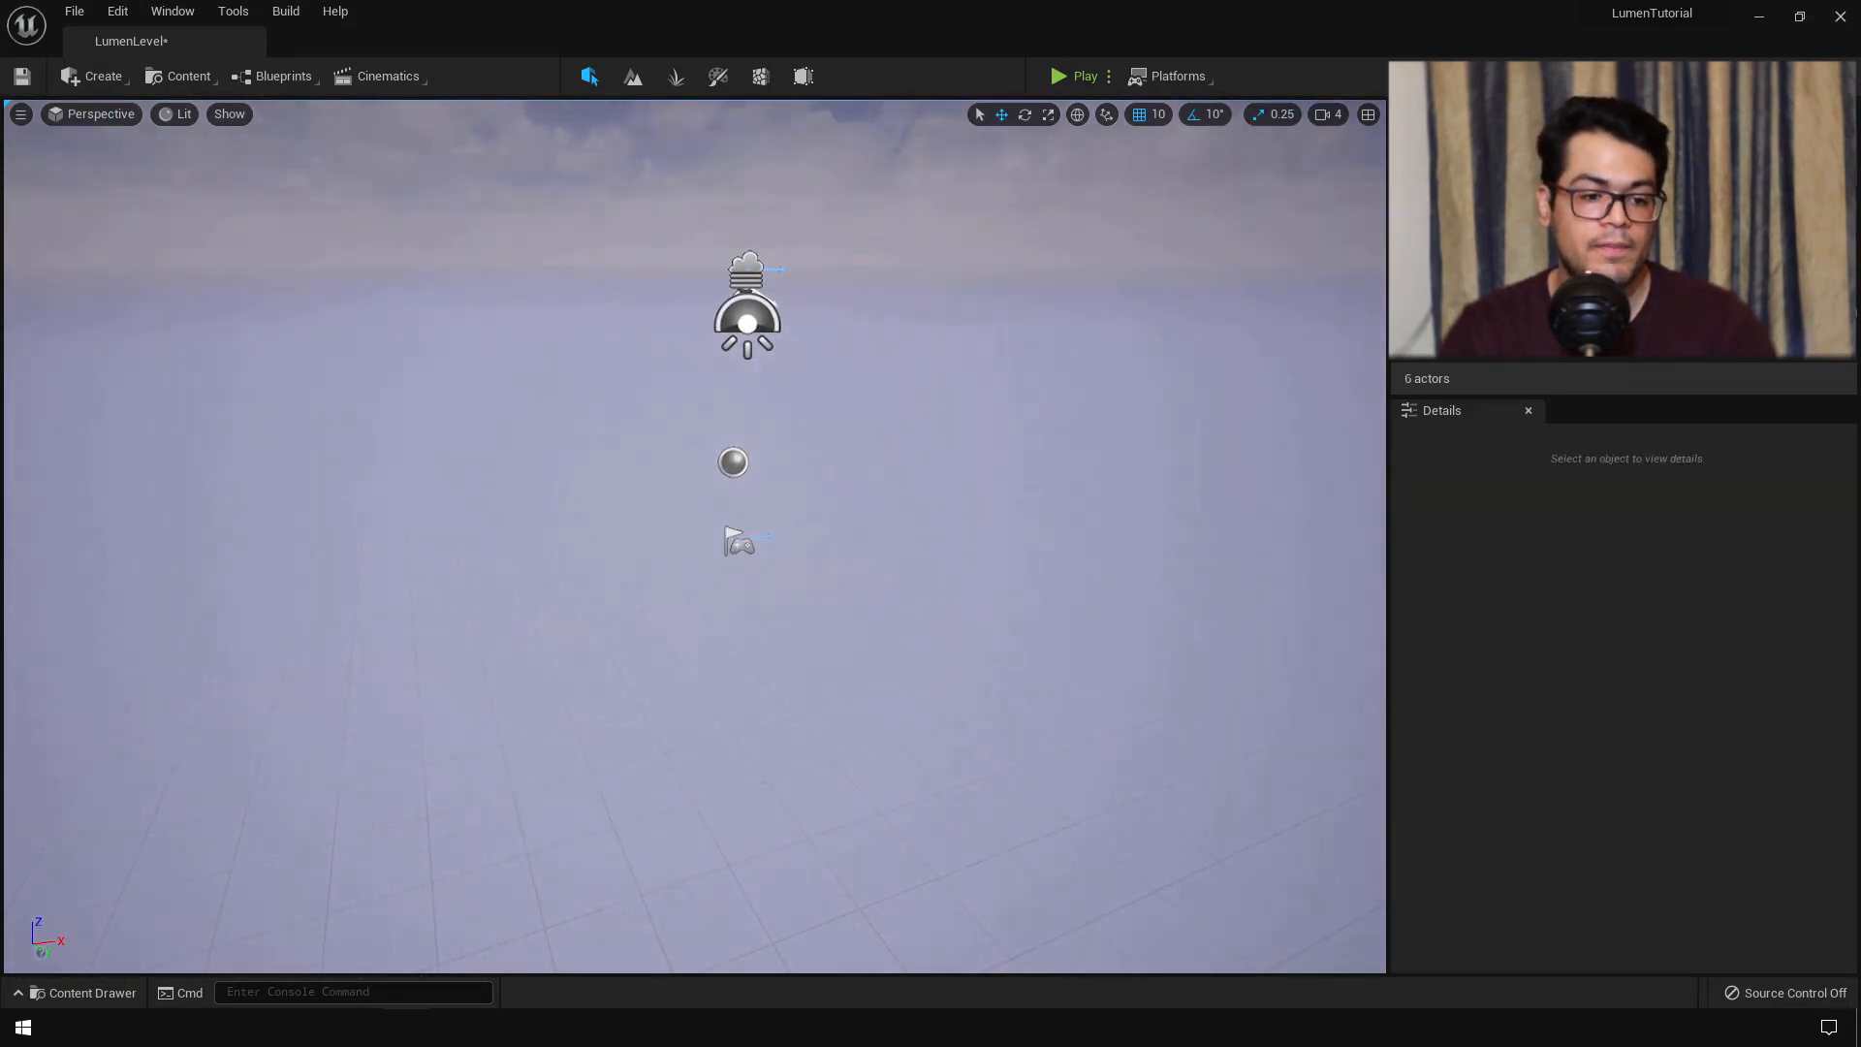
{"action": "left_click", "coordinate": [742, 552]}
{"action": "right_click_drag", "start_coordinate": [897, 685], "coordinate": [744, 533]}
{"action": "key", "text": "w"}
{"action": "key", "text": "s"}
{"action": "key", "text": "Delete"}
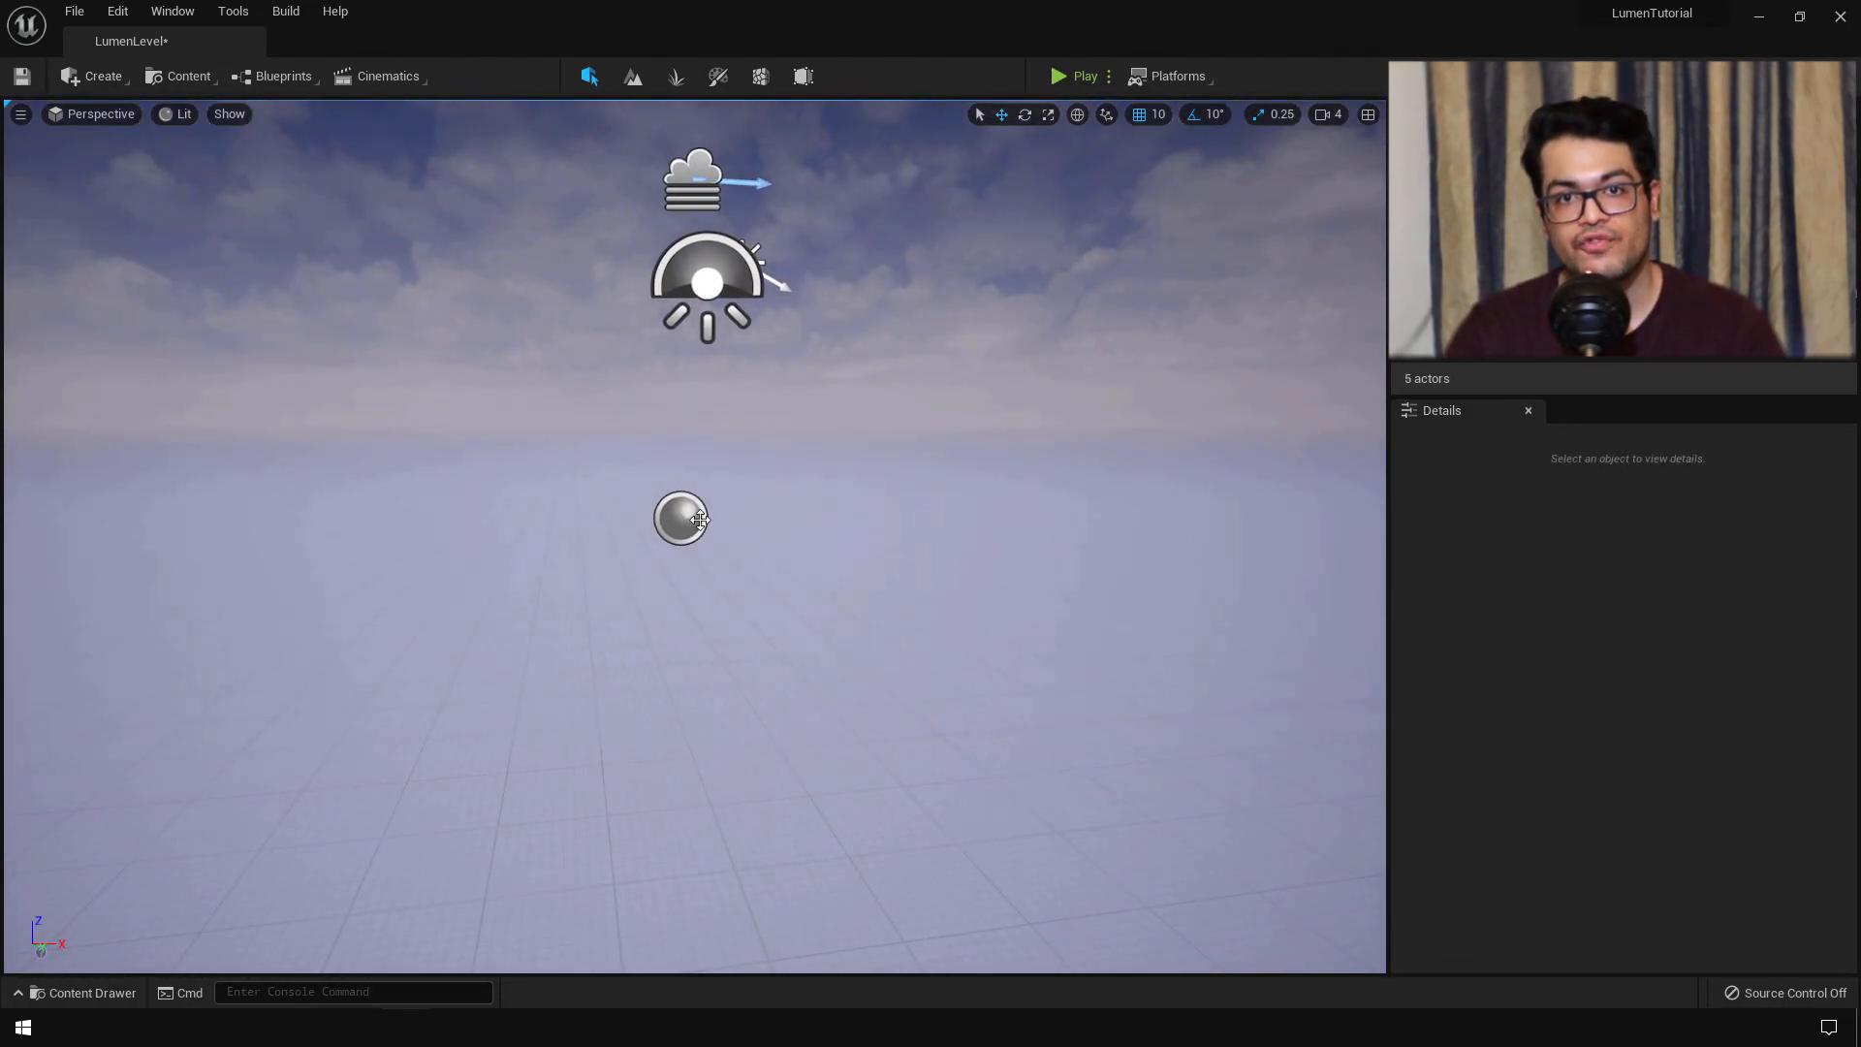
- Delete the sphere reflection capture and lower the sky light
{"action": "left_click", "coordinate": [700, 520]}
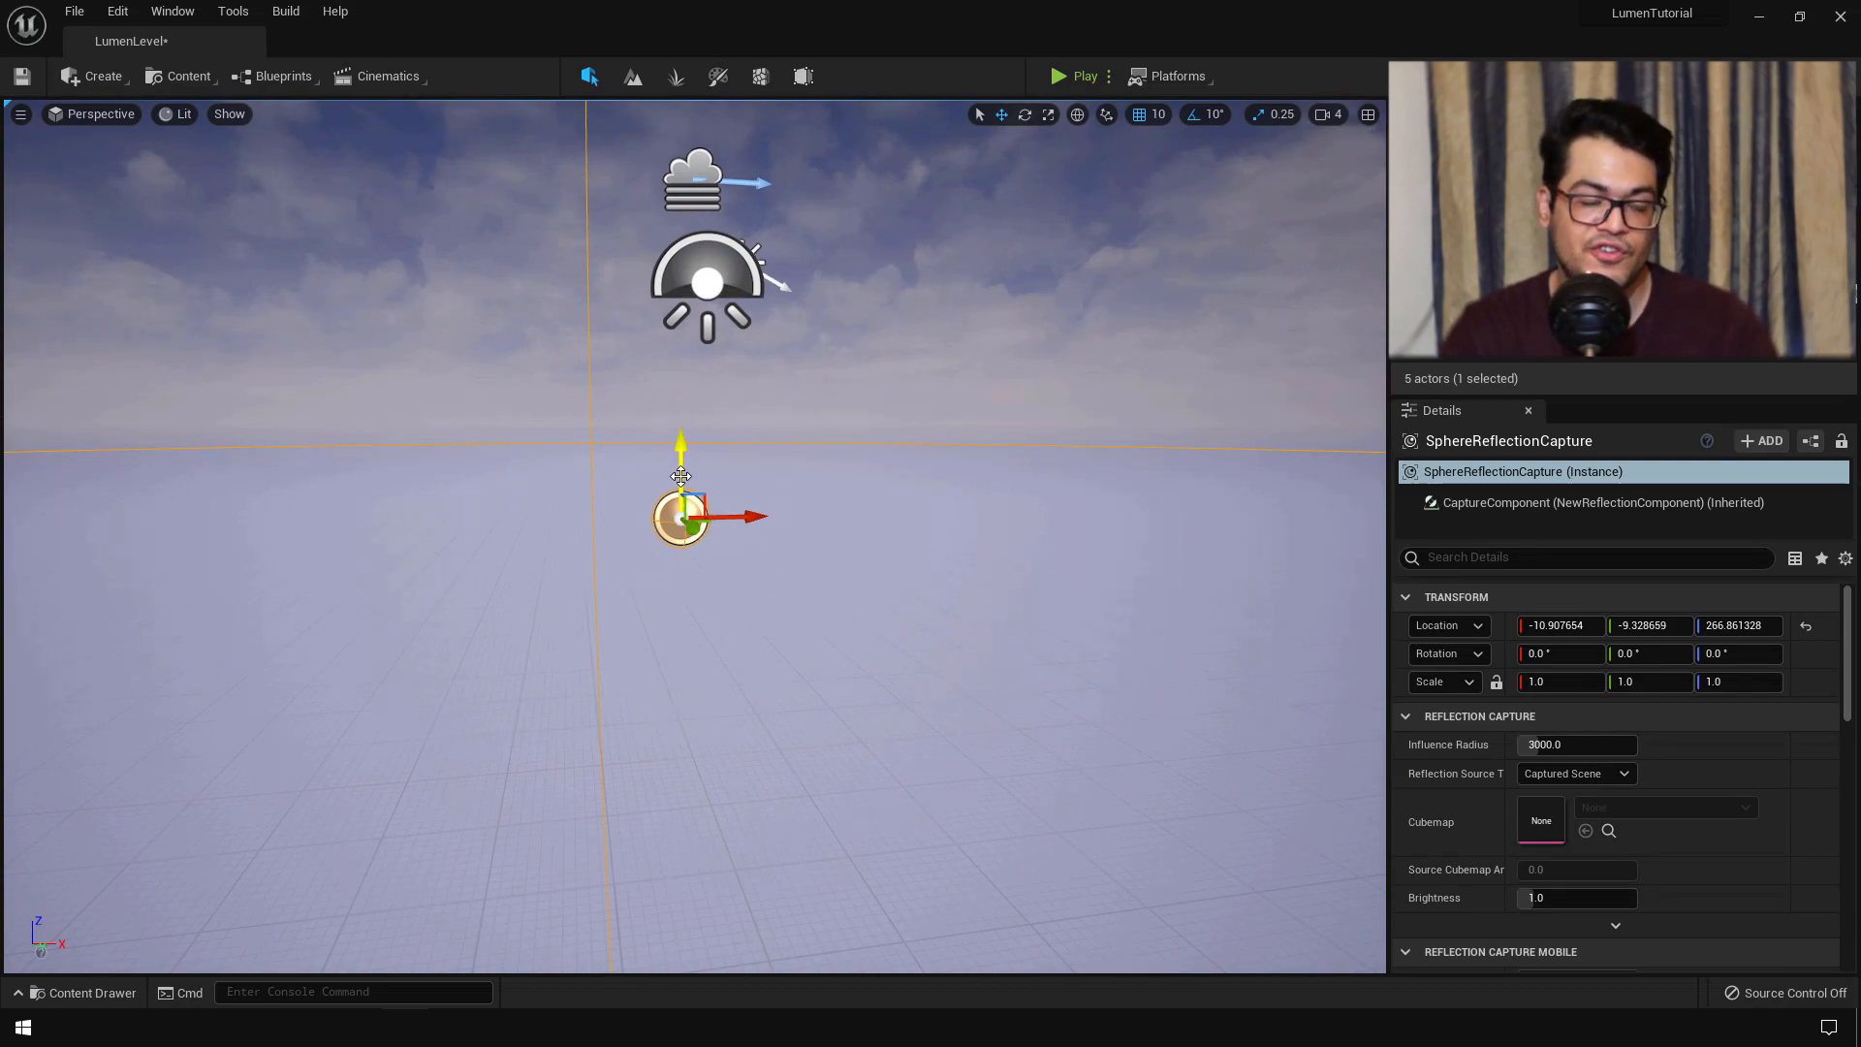
{"action": "key", "text": "Delete"}
{"action": "left_click", "coordinate": [691, 249]}
{"action": "left_click_drag", "start_coordinate": [713, 205], "coordinate": [714, 371]}
{"action": "right_click_drag", "start_coordinate": [594, 465], "coordinate": [795, 436]}
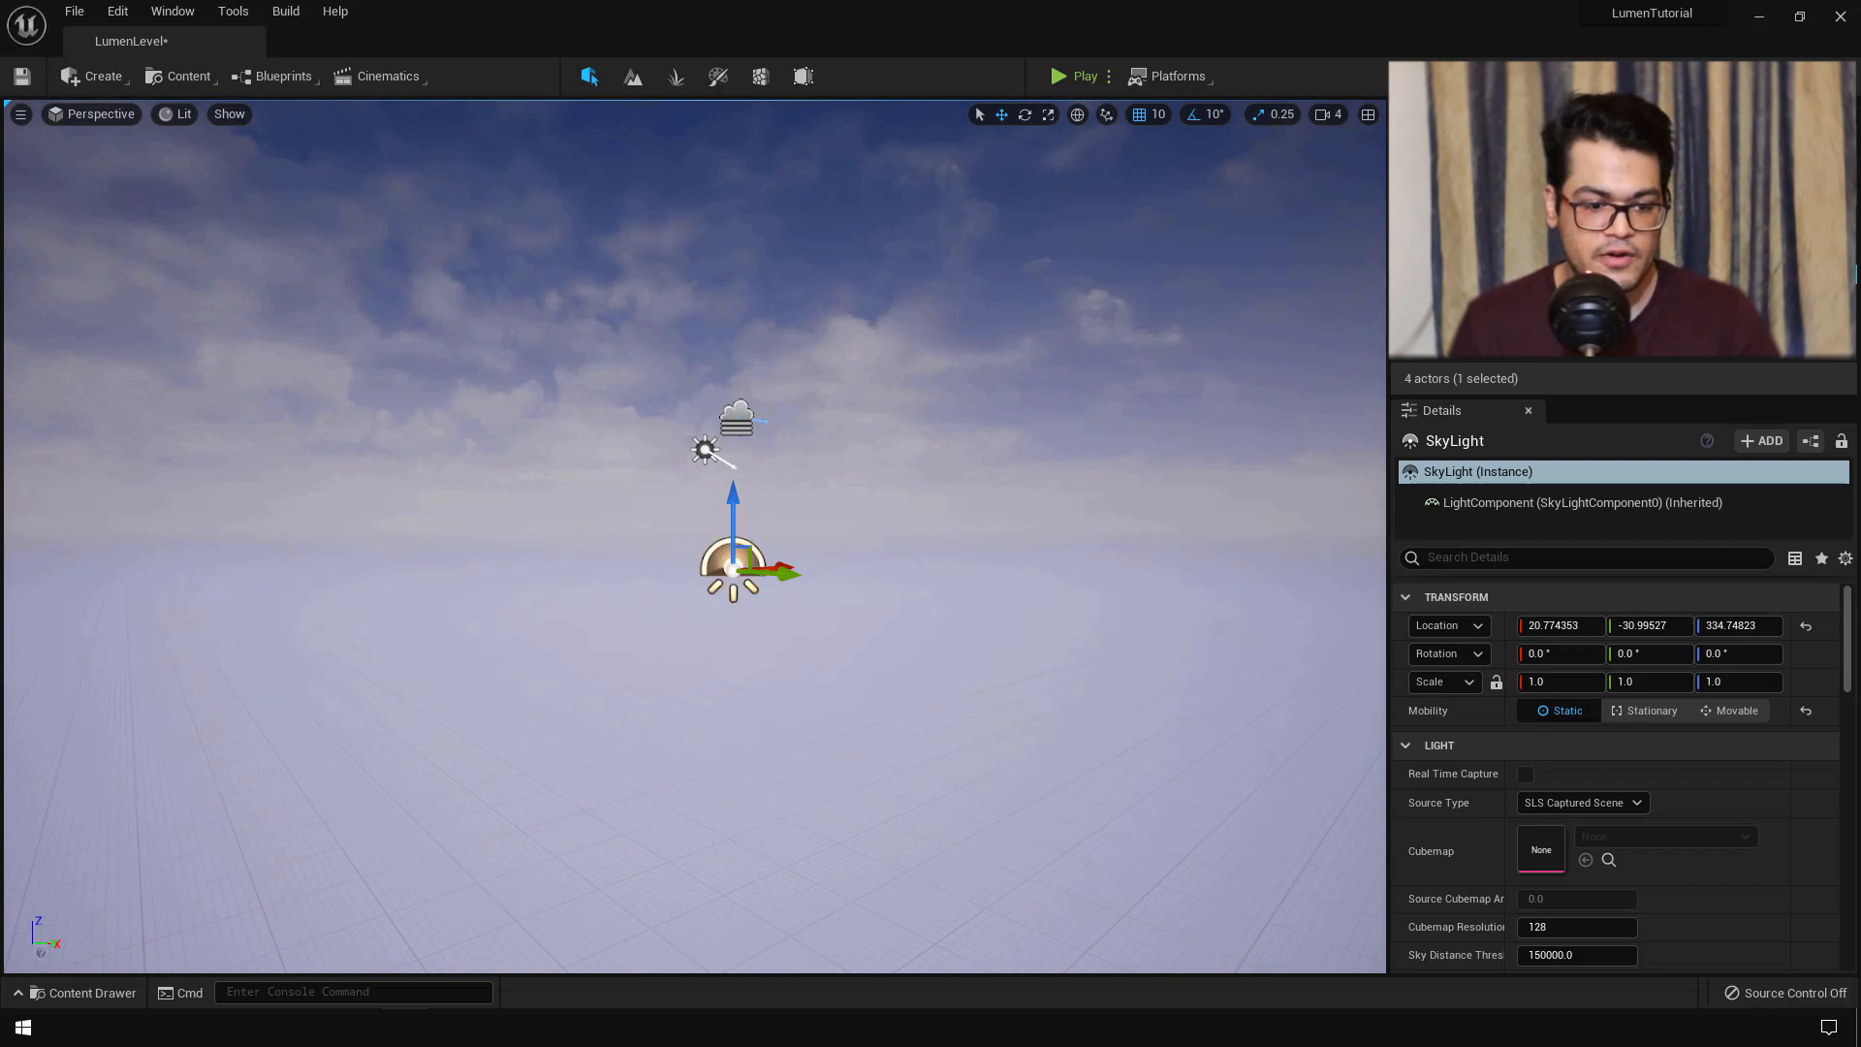
- Hide and then delete the atmospheric fog
{"action": "left_click", "coordinate": [705, 449]}
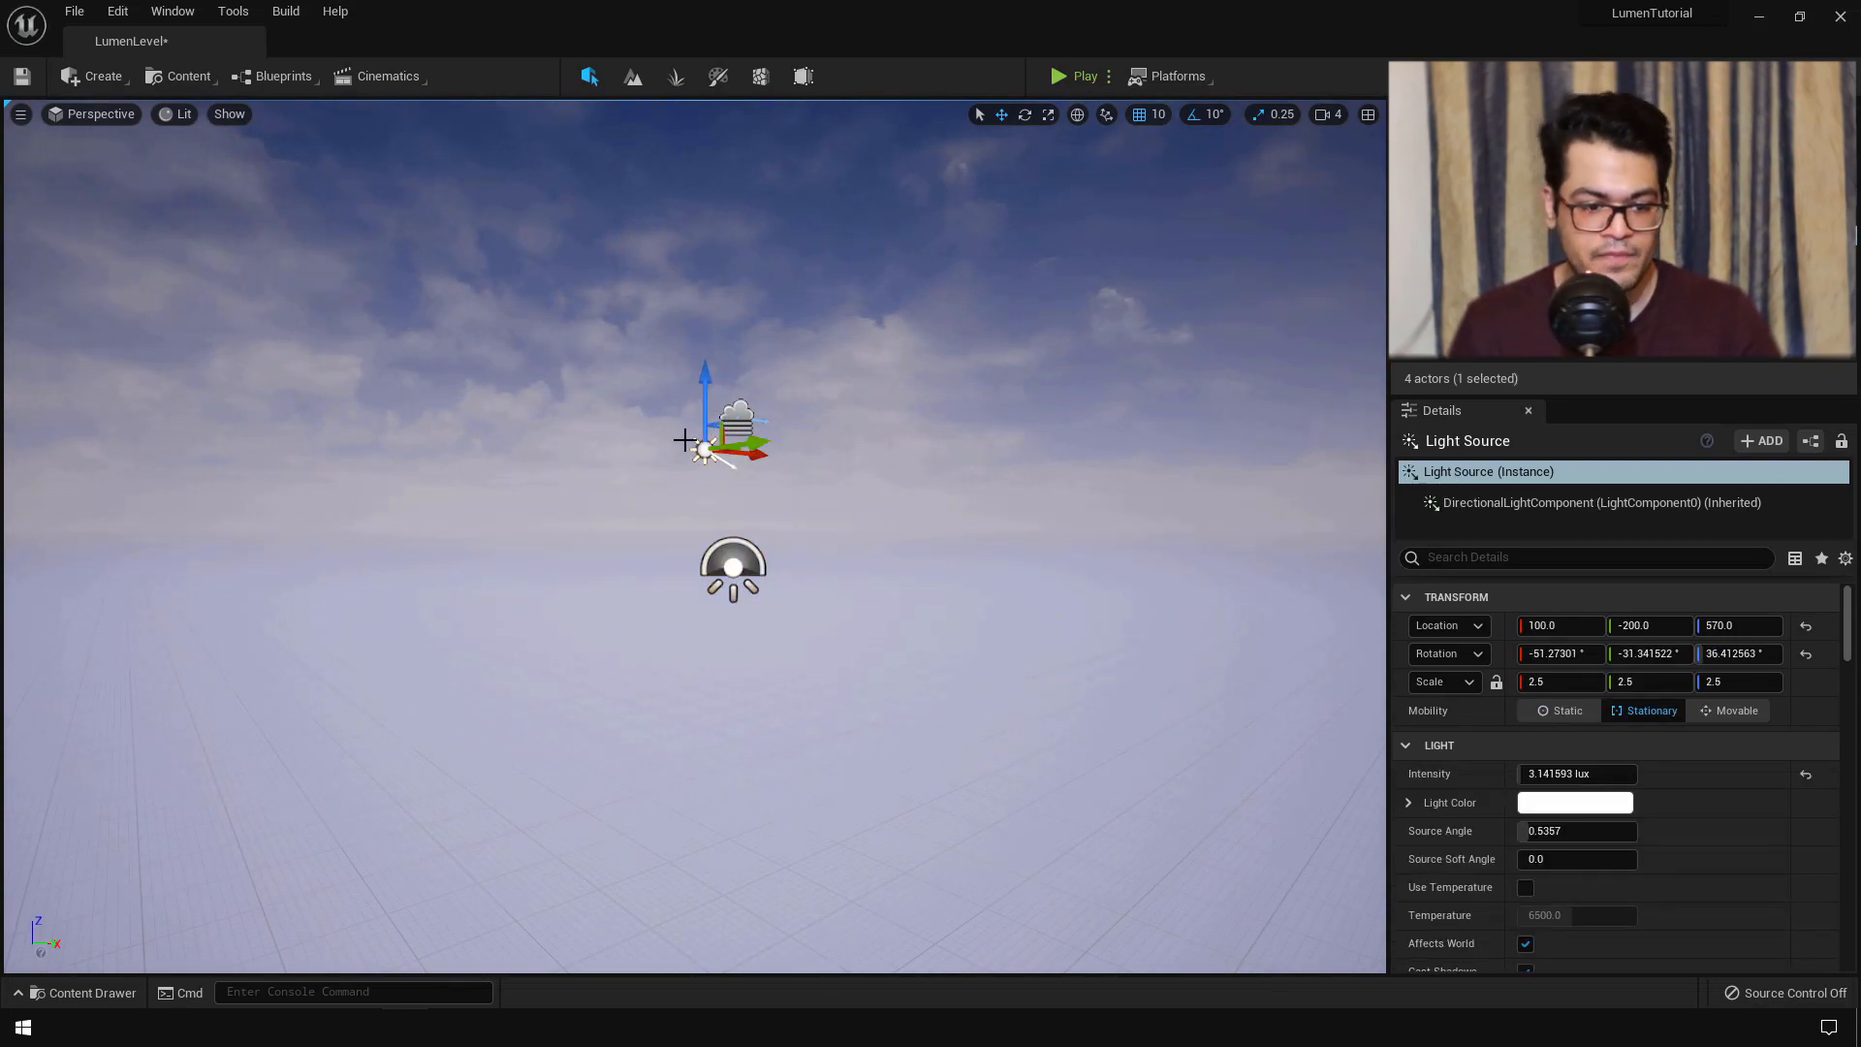
{"action": "left_click", "coordinate": [737, 417]}
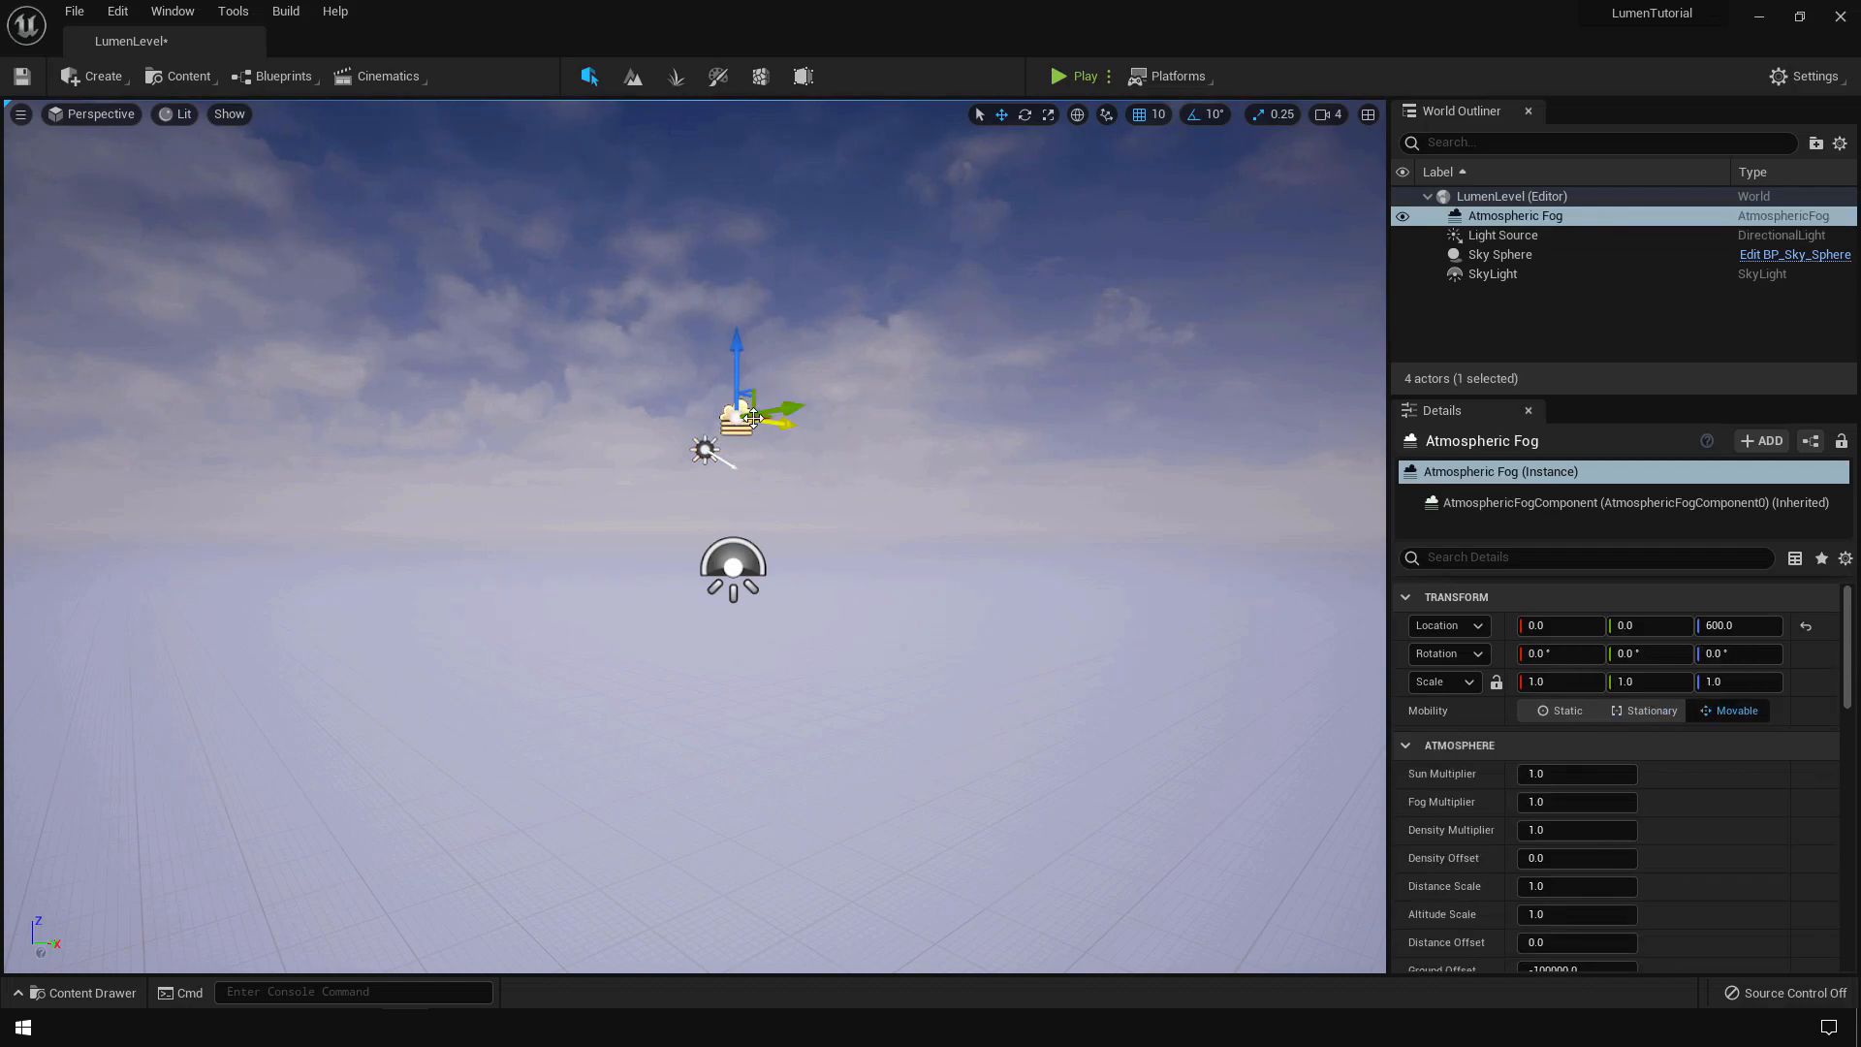
{"action": "left_click", "coordinate": [1401, 223]}
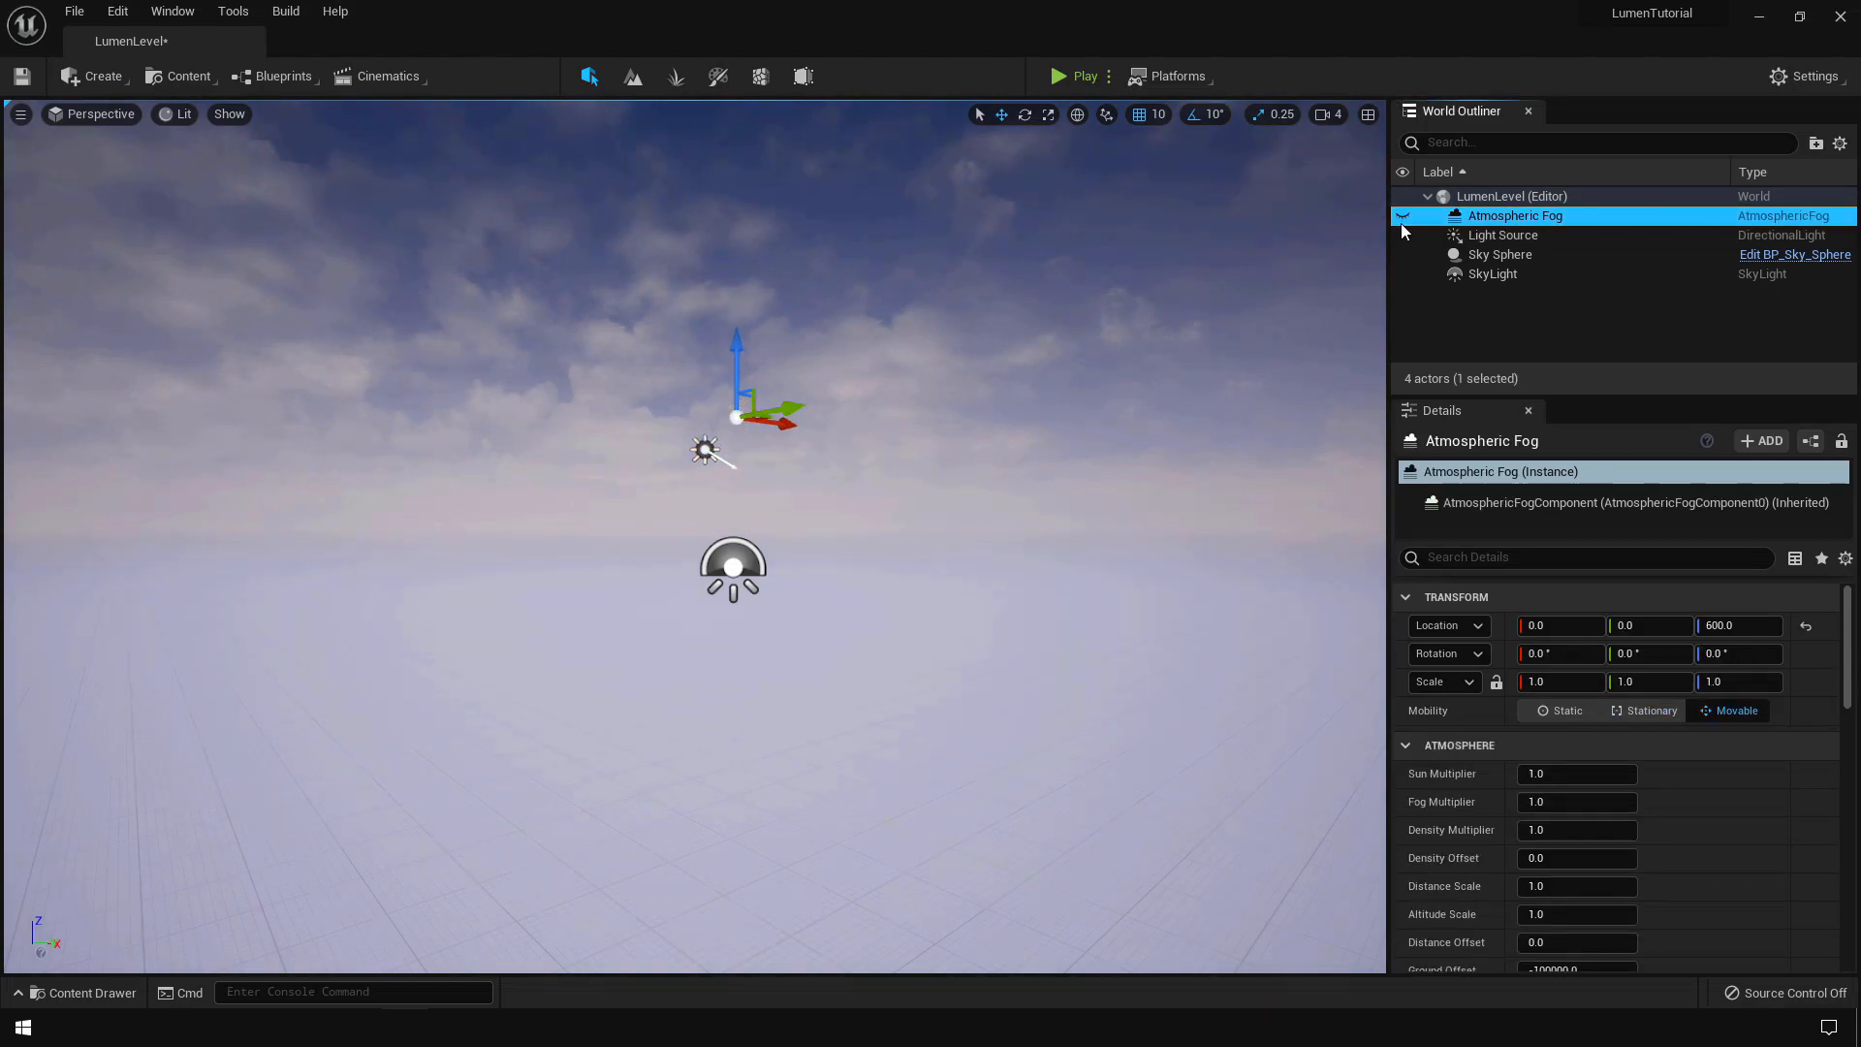
{"action": "key", "text": "Delete"}
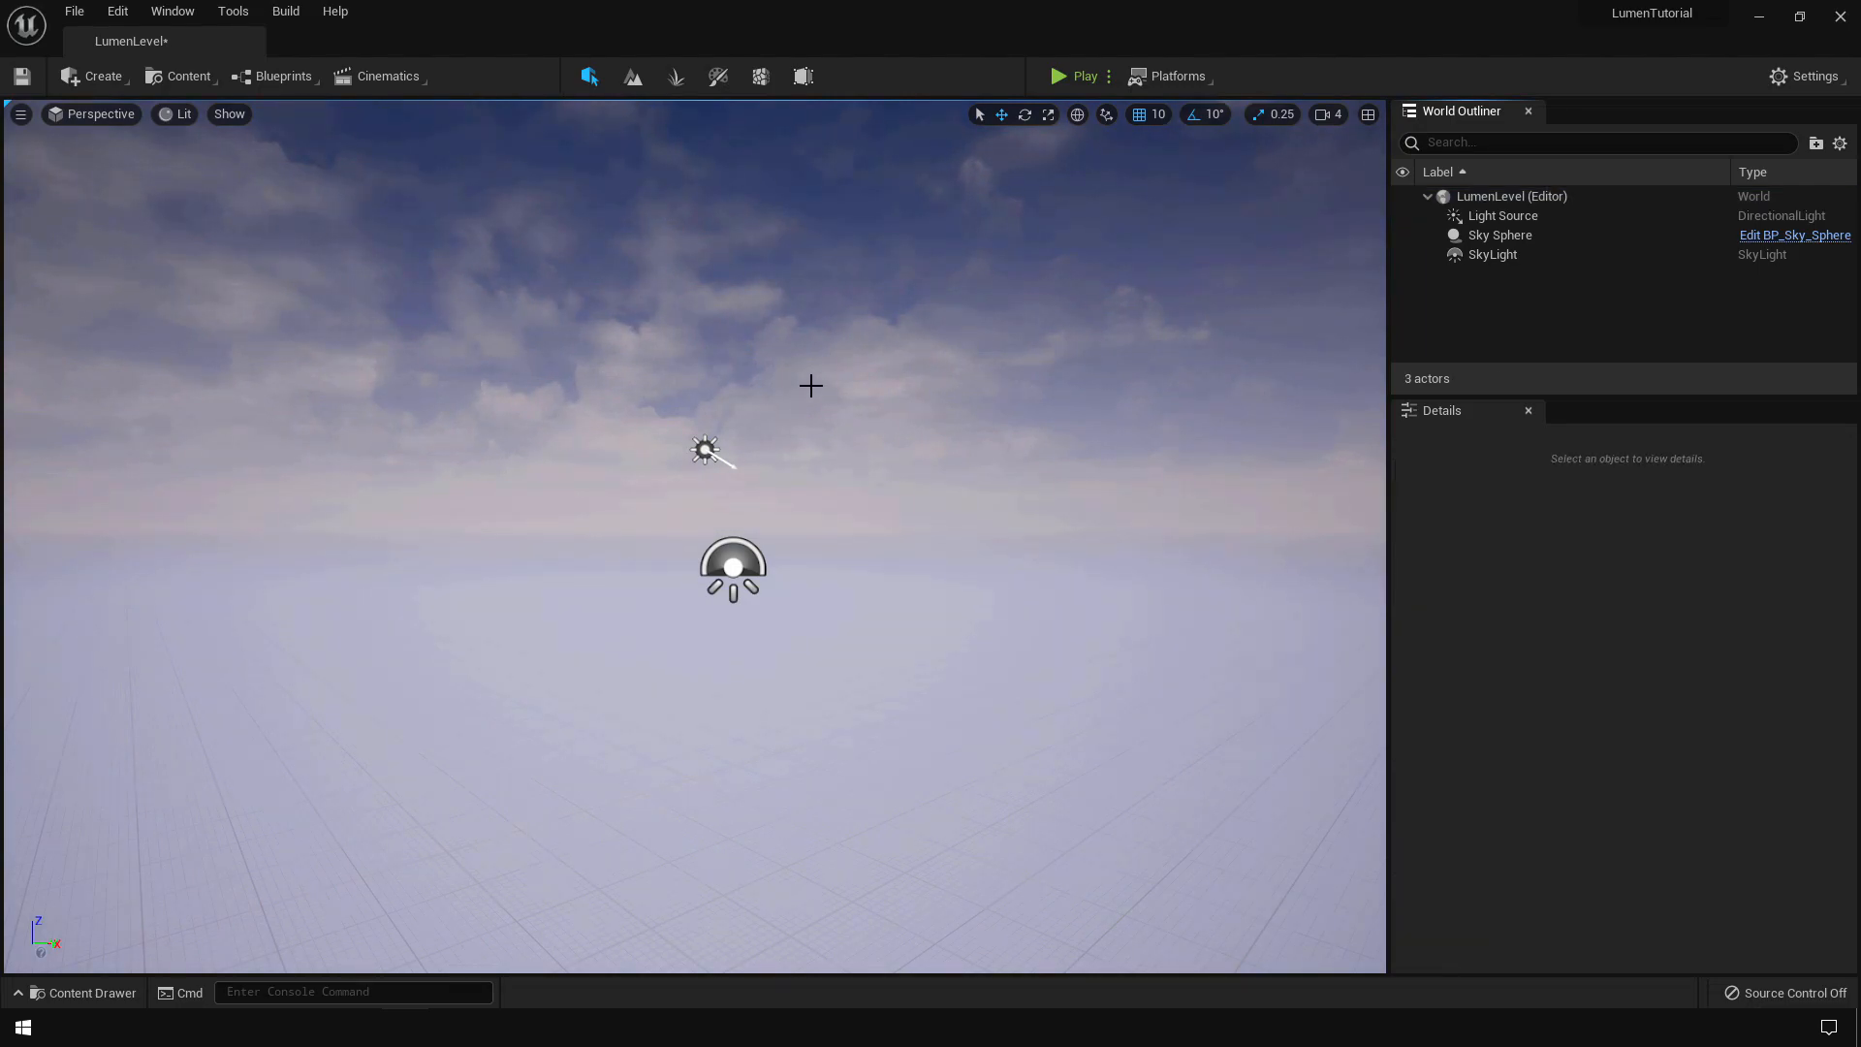
- Delete the Sky Sphere, then inspect the remaining Light Source and SkyLight
{"action": "left_click", "coordinate": [1483, 234]}
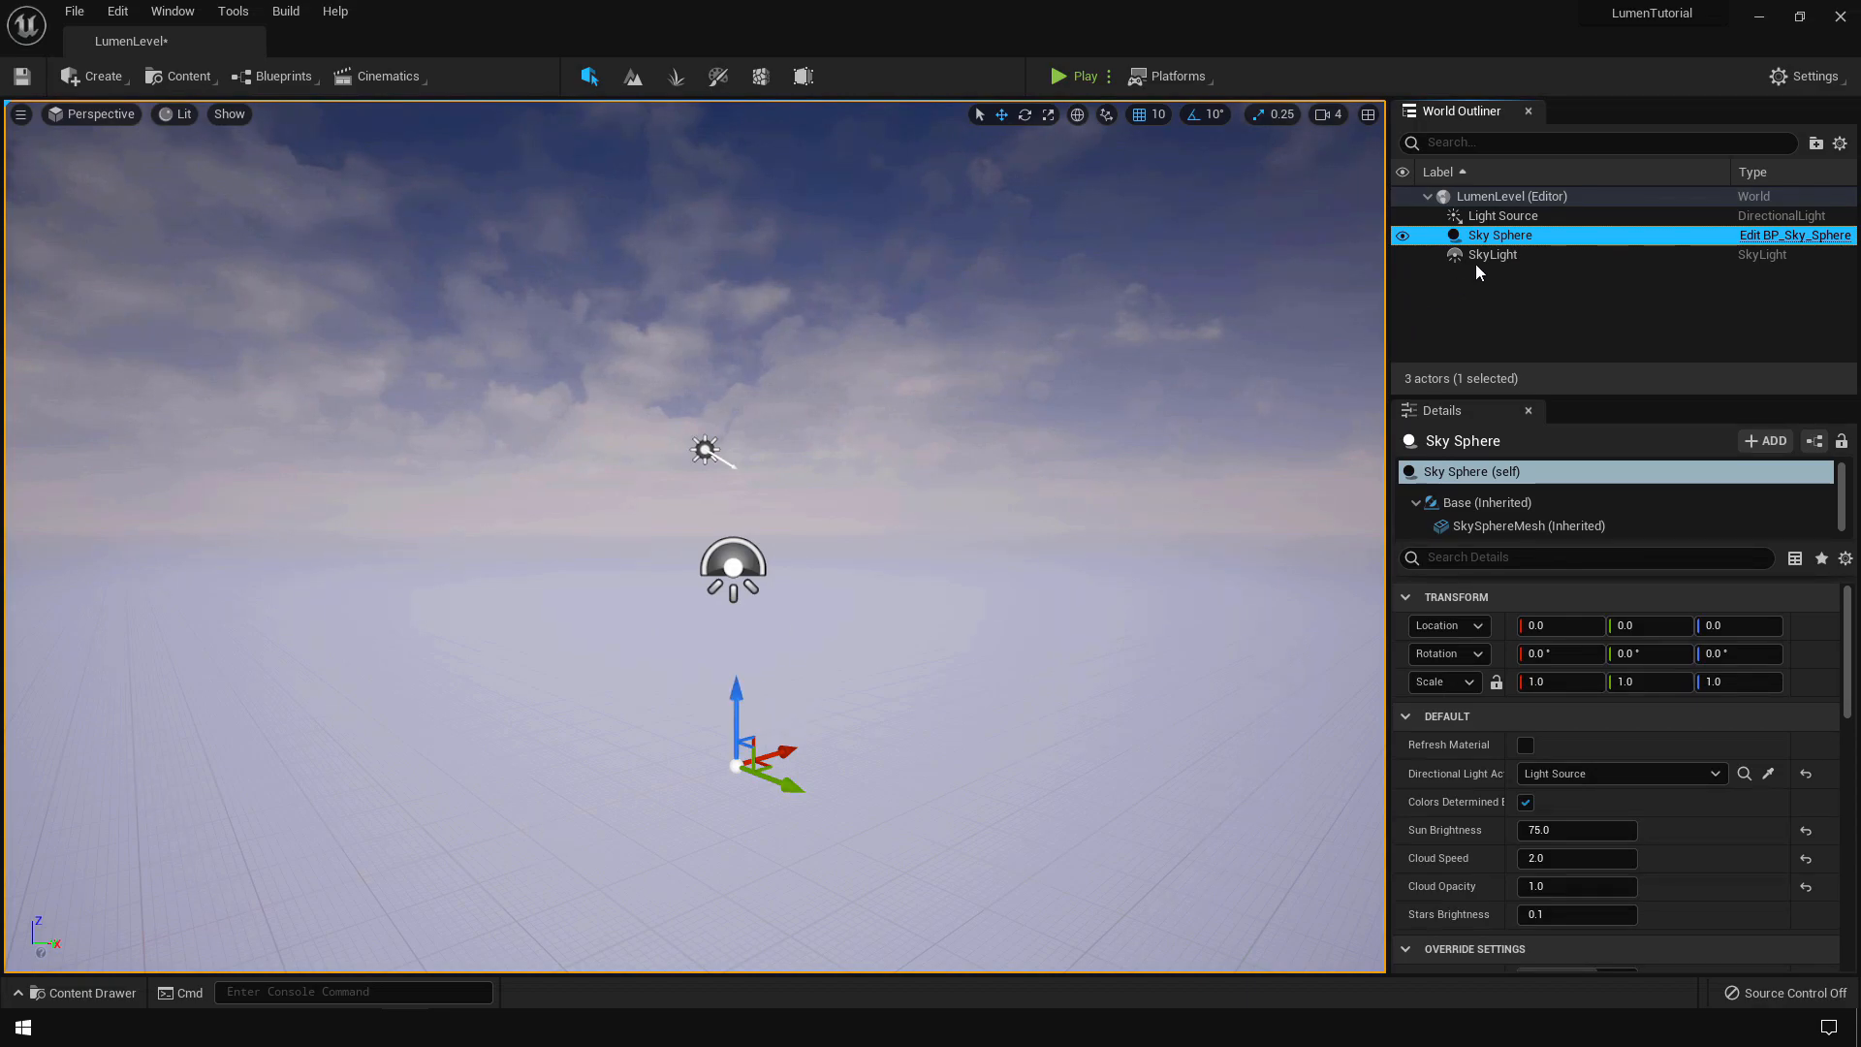
{"action": "key", "text": "Delete"}
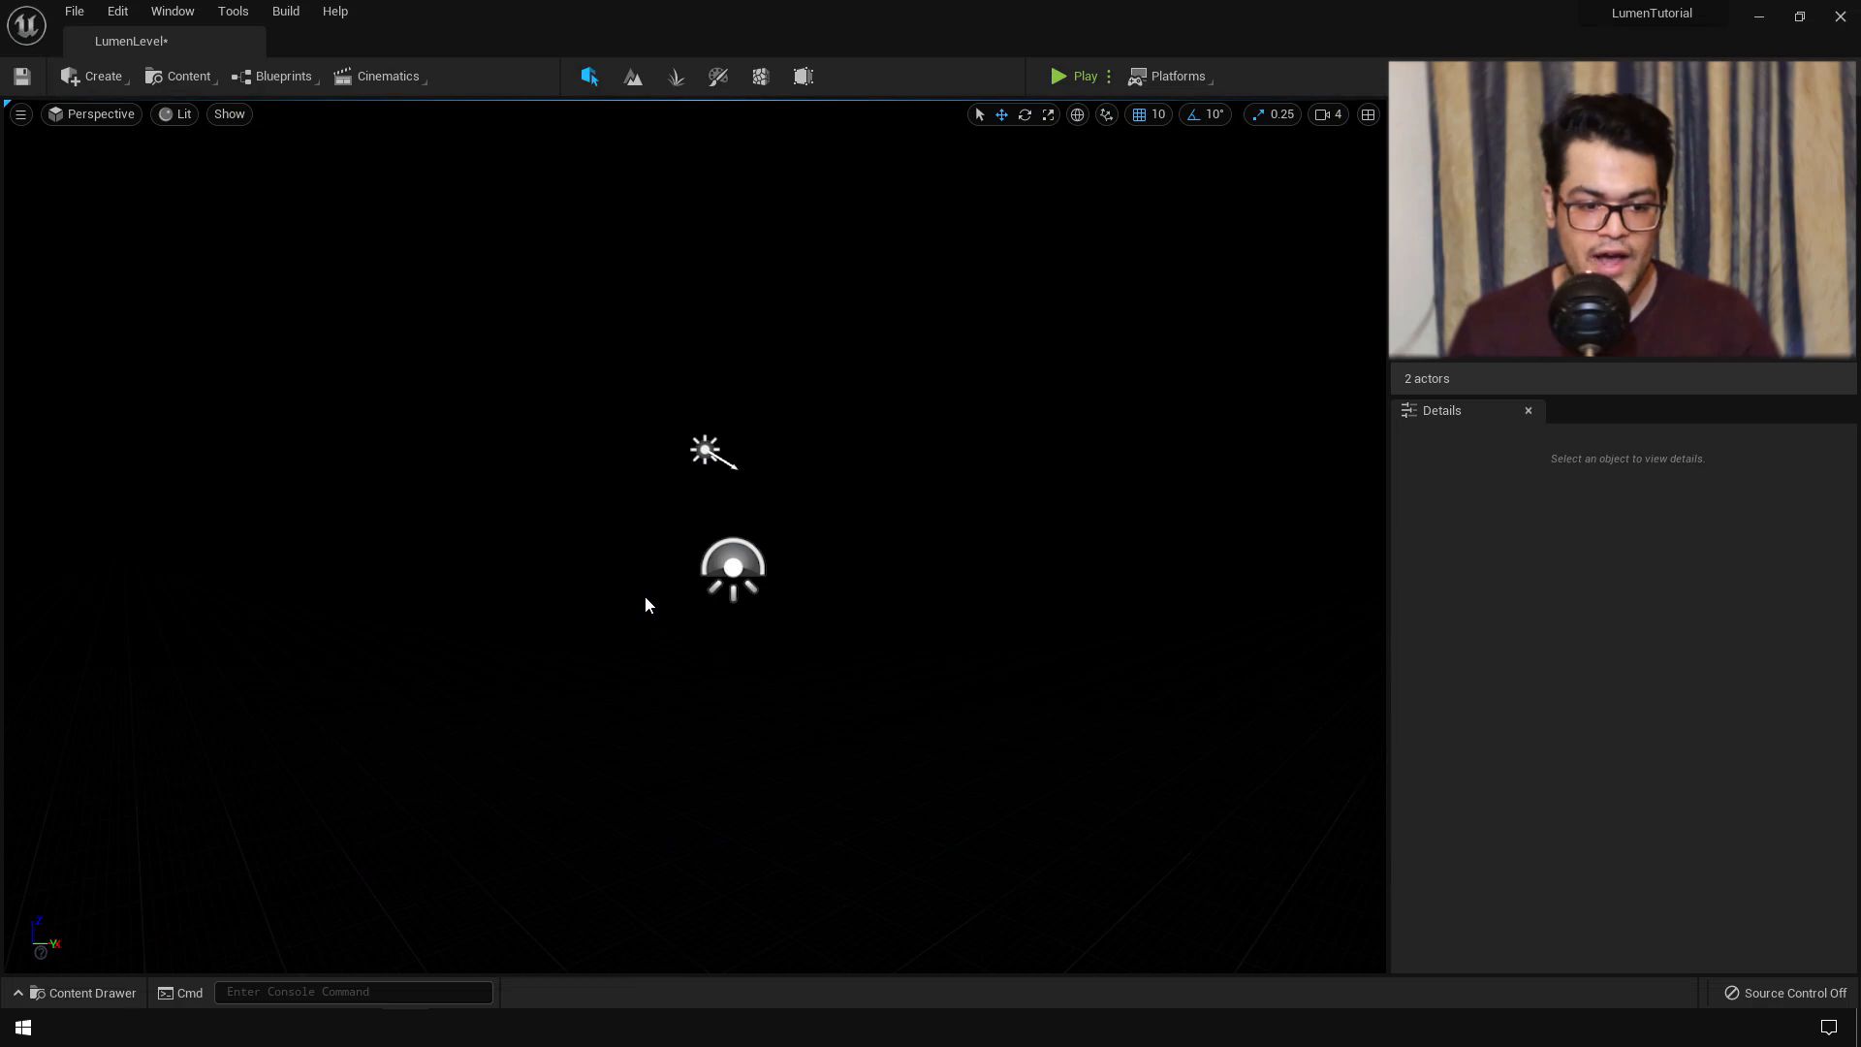
{"action": "left_click", "coordinate": [705, 451]}
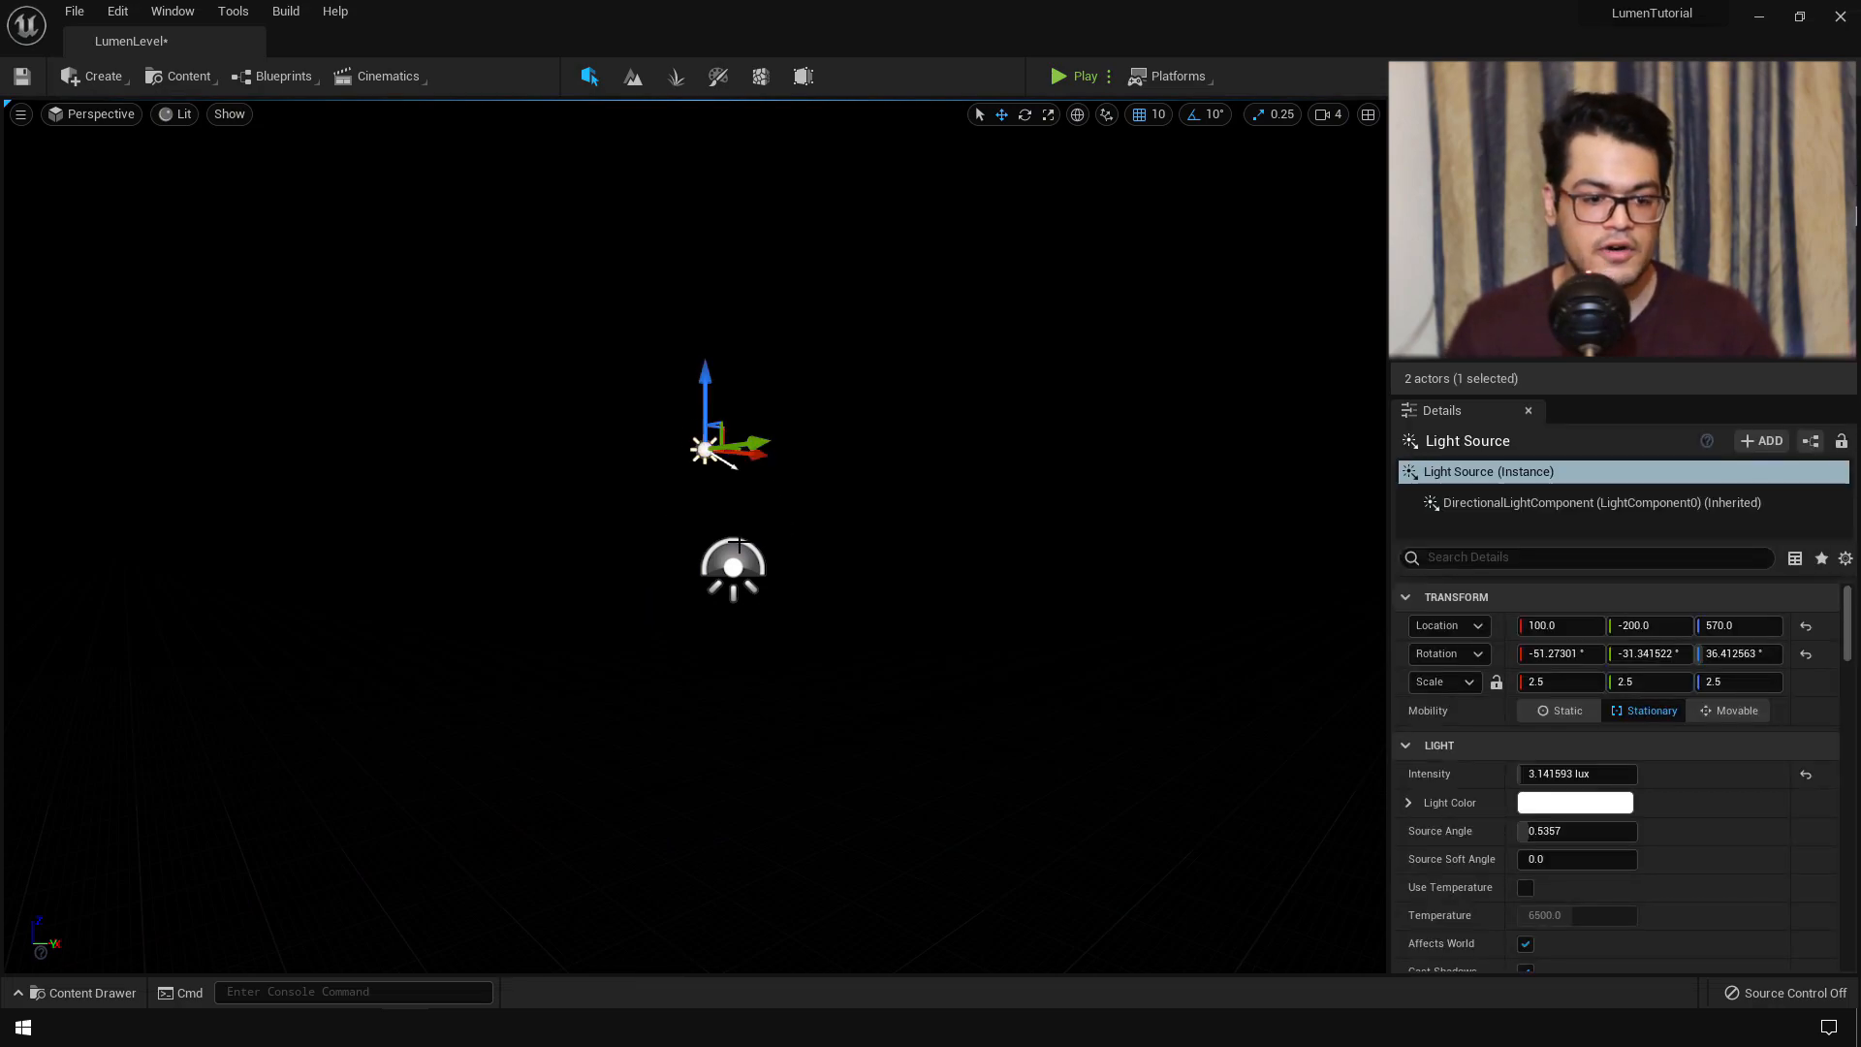
{"action": "left_click", "coordinate": [715, 567]}
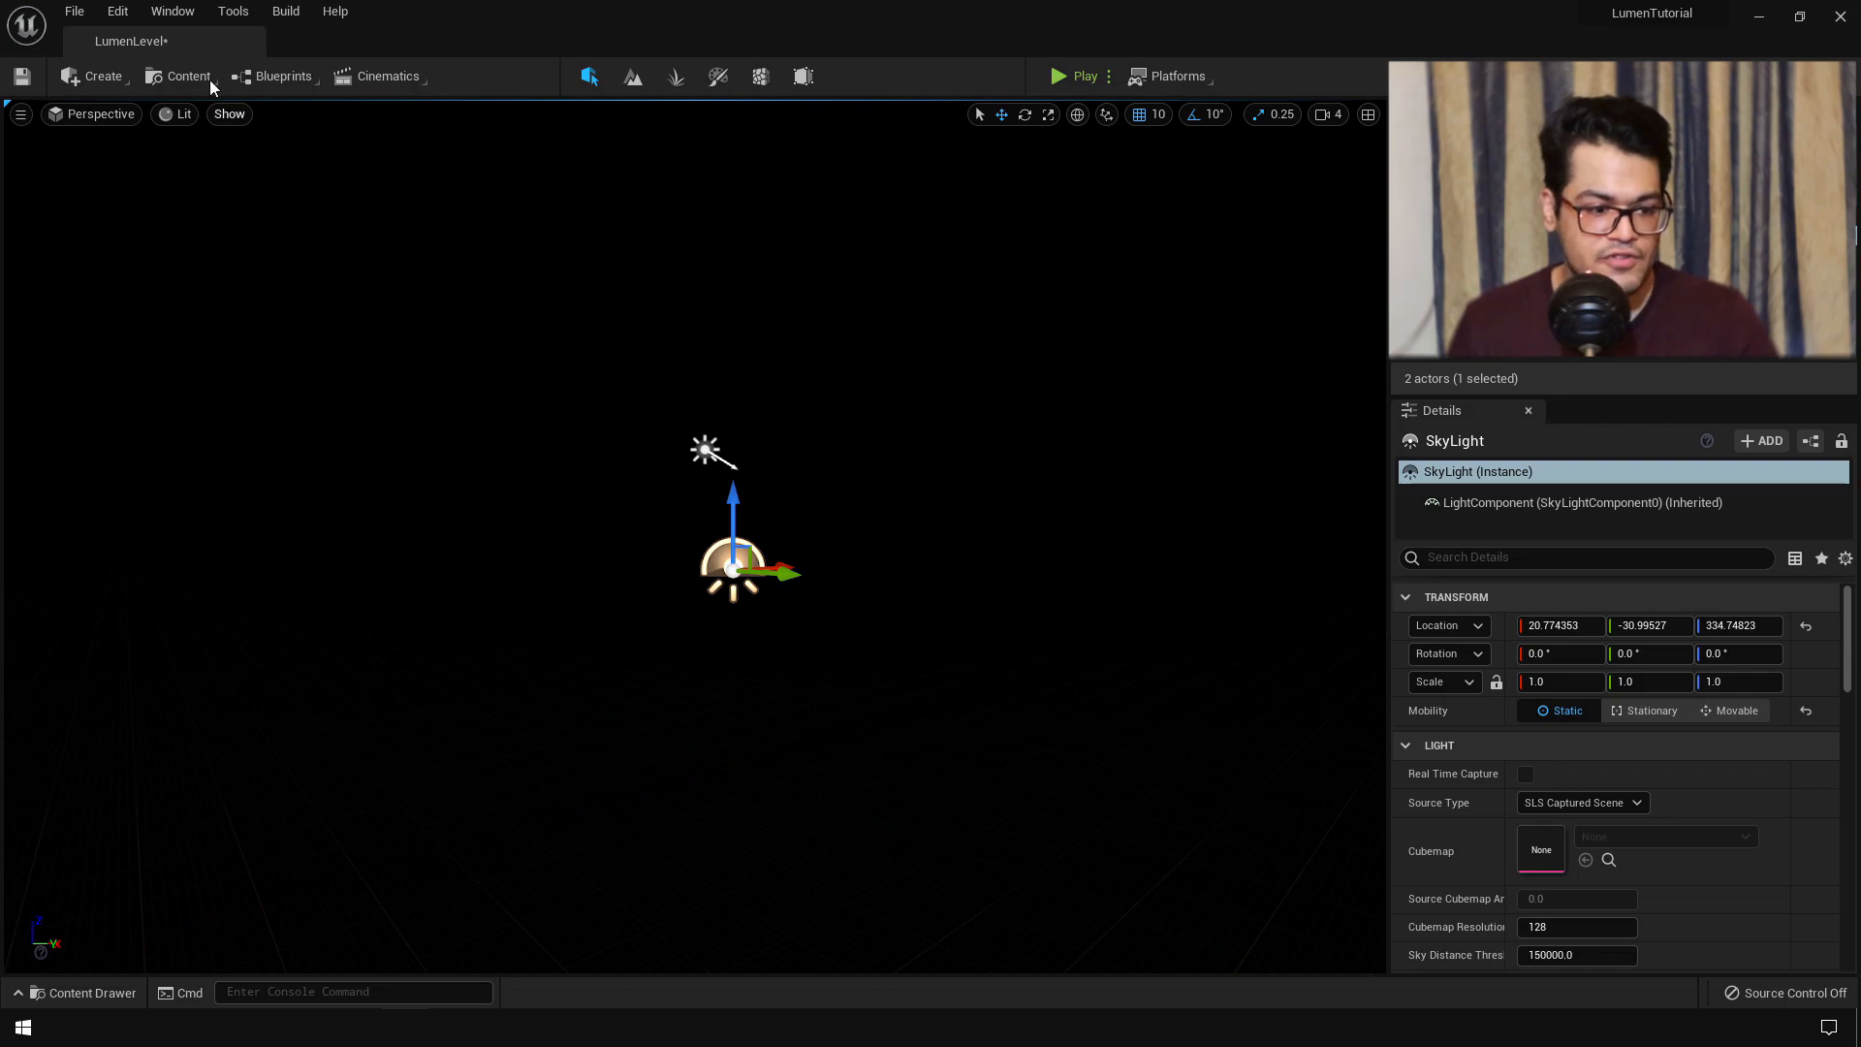
- Add an Exponential Height Fog from Place Actors' Visual Effects and enable Volumetric Fog
{"action": "left_click", "coordinate": [172, 11]}
{"action": "mouse_move", "coordinate": [223, 68]}
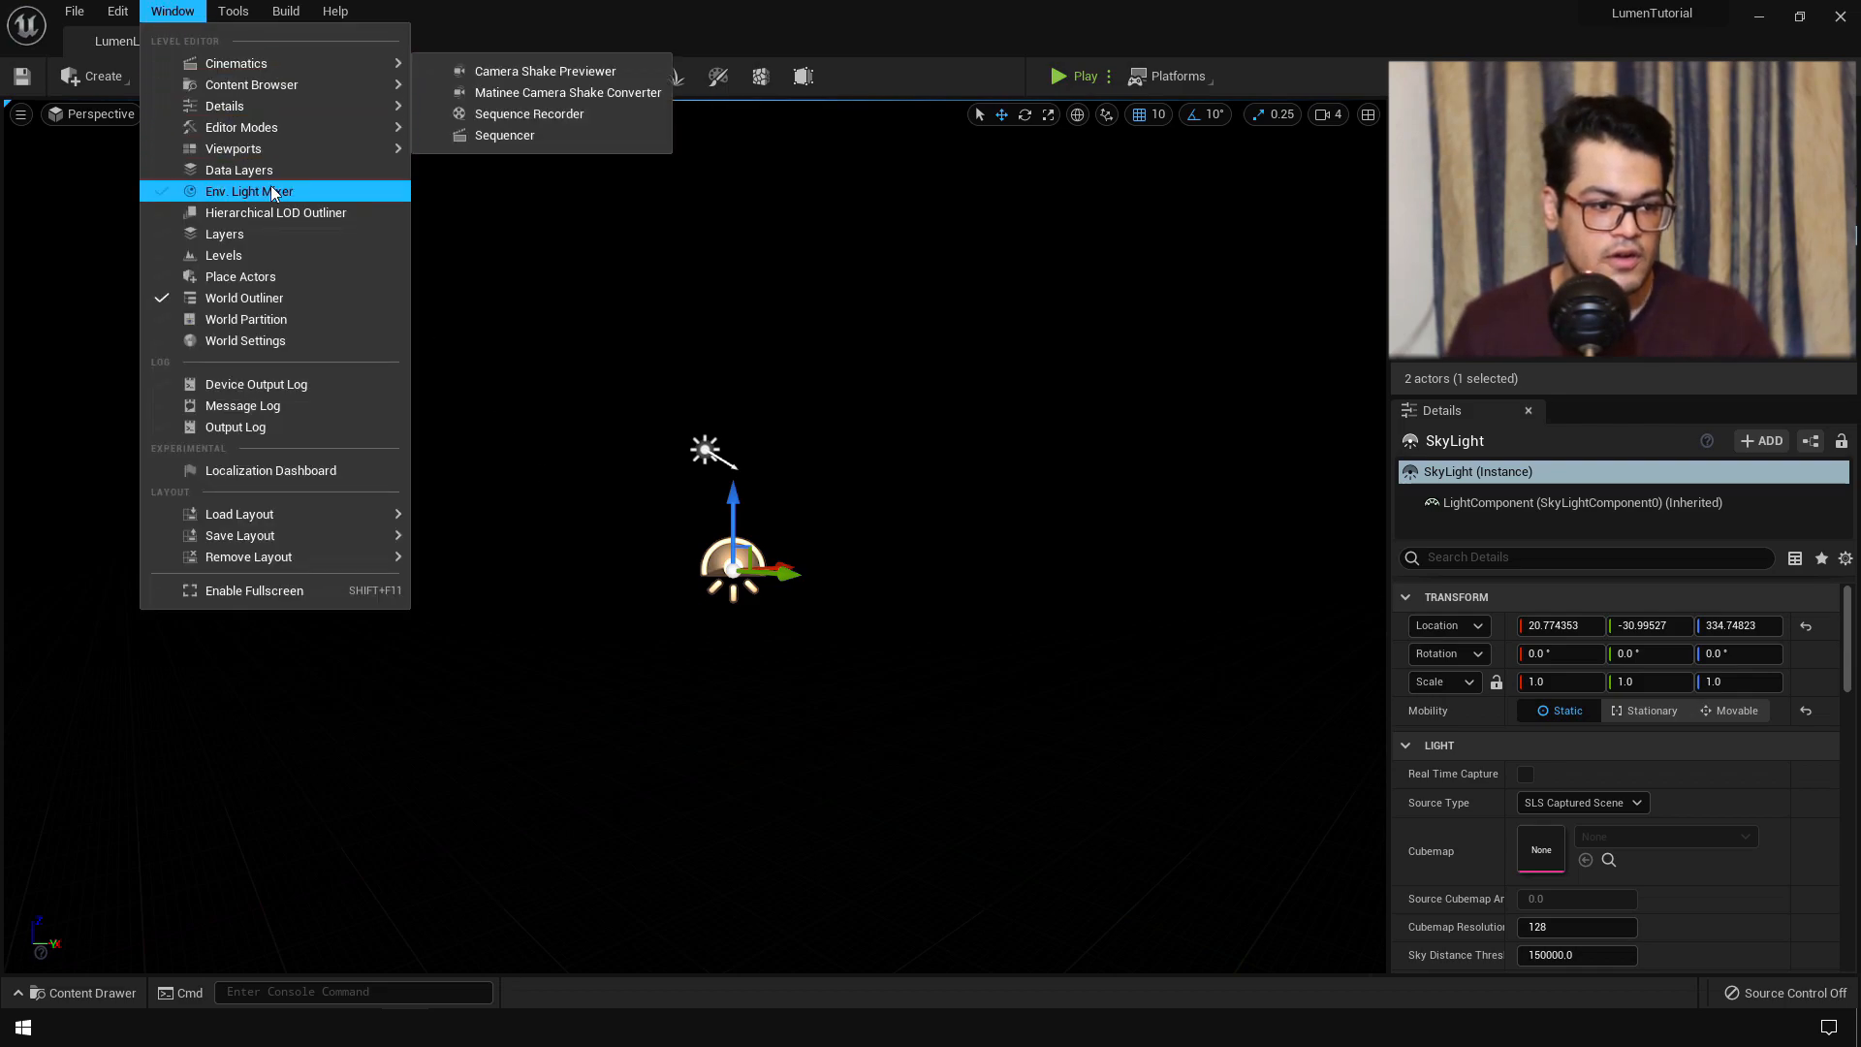
{"action": "left_click", "coordinate": [258, 276]}
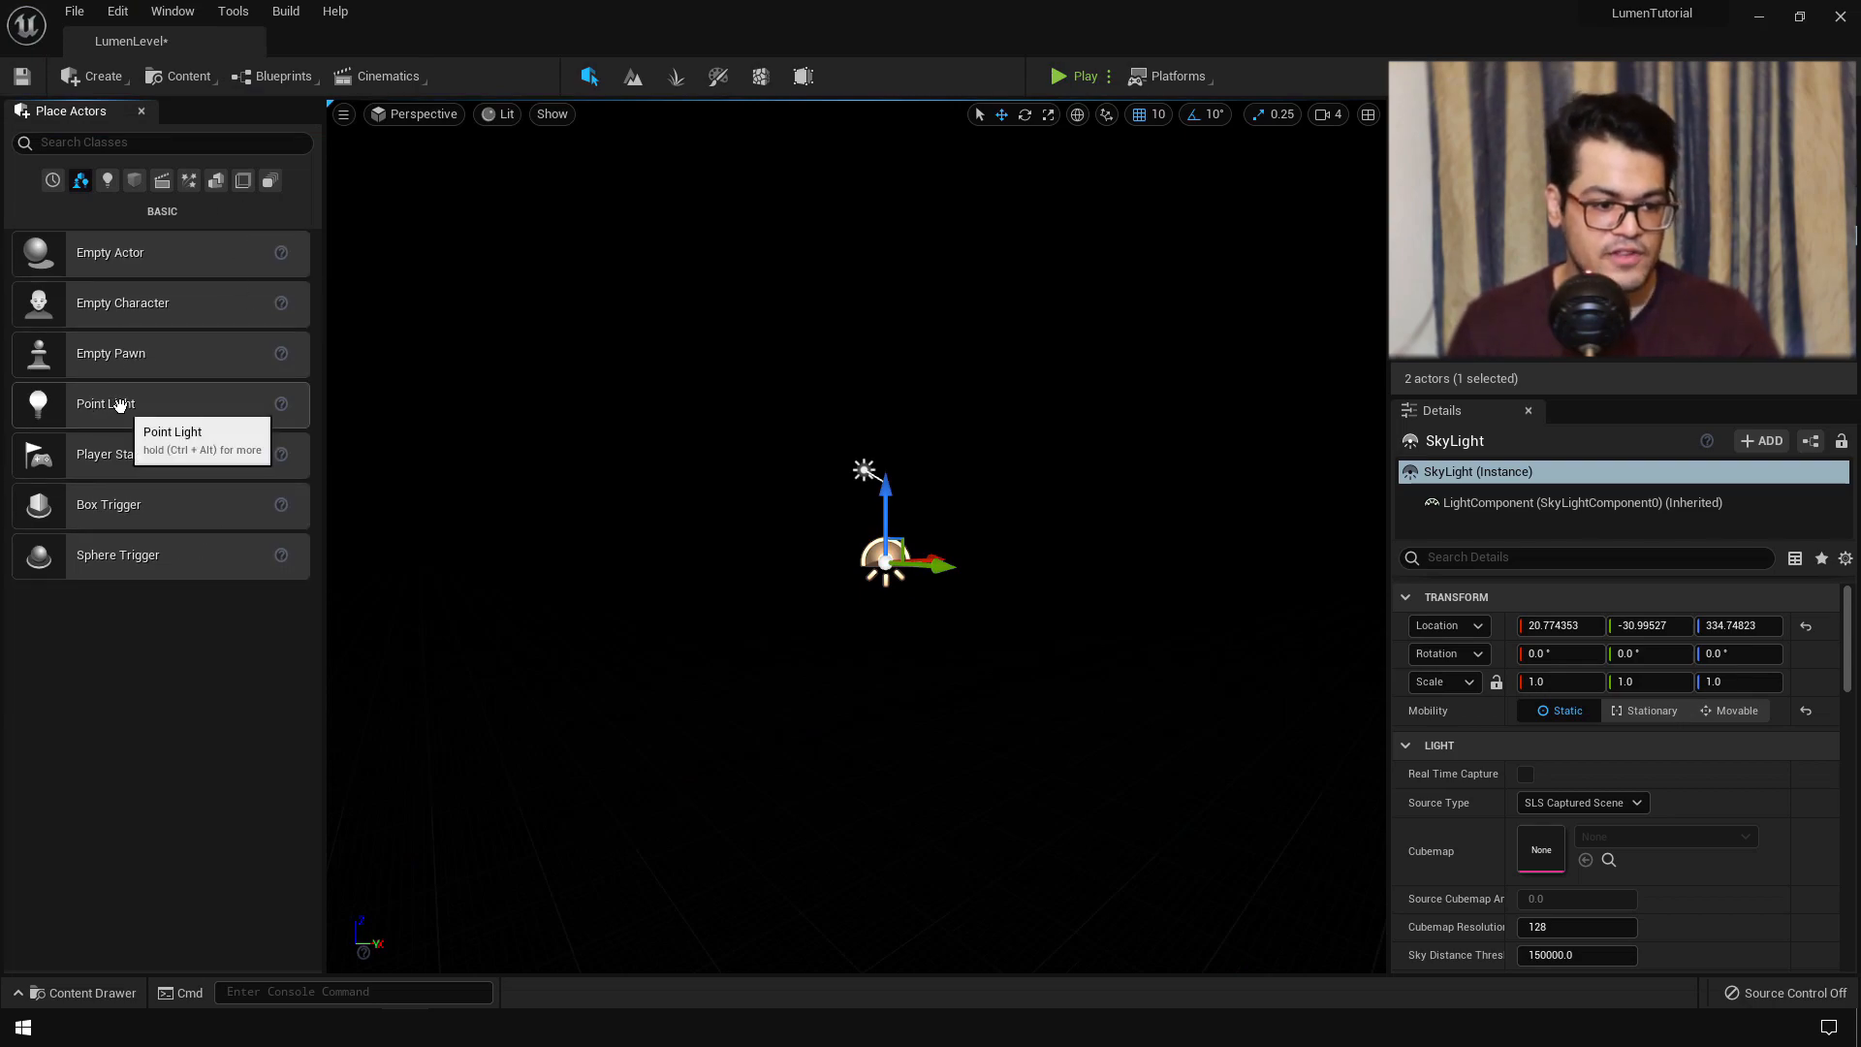
{"action": "left_click", "coordinate": [106, 182]}
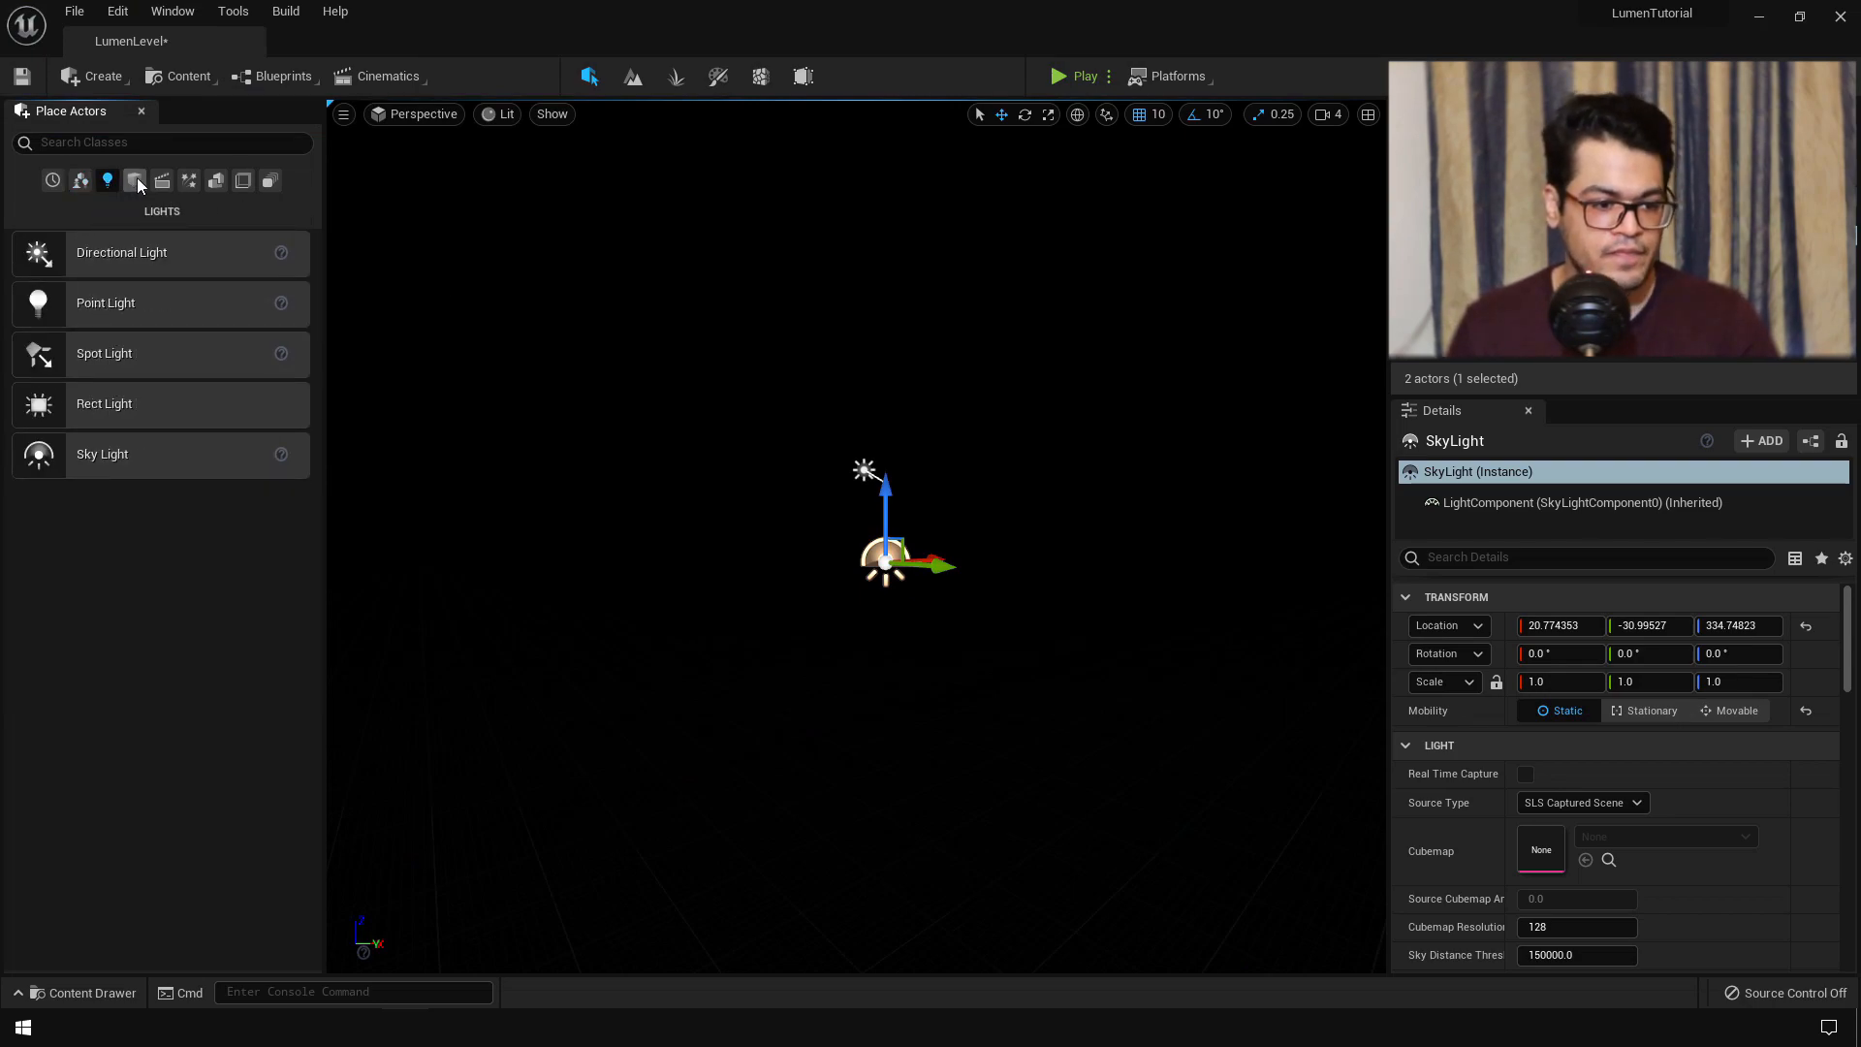
{"action": "left_click", "coordinate": [189, 182]}
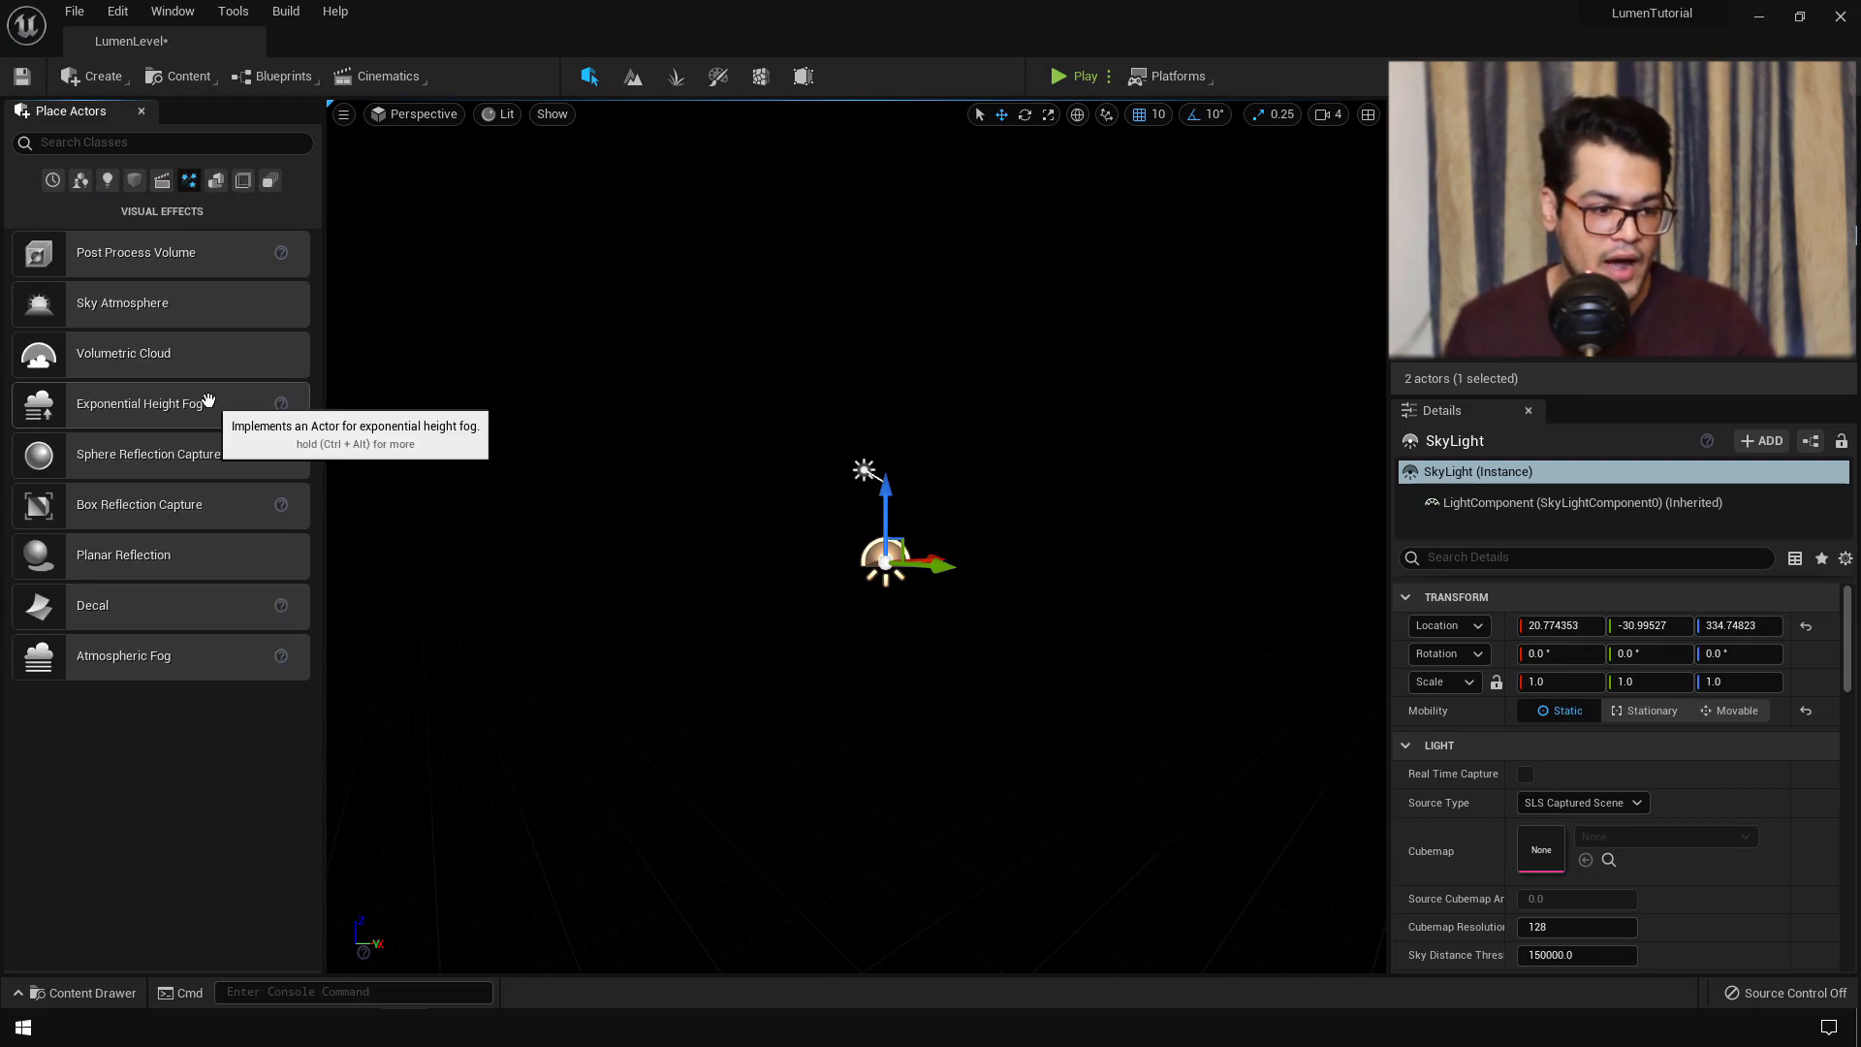
{"action": "left_click_drag", "start_coordinate": [207, 400], "coordinate": [894, 627]}
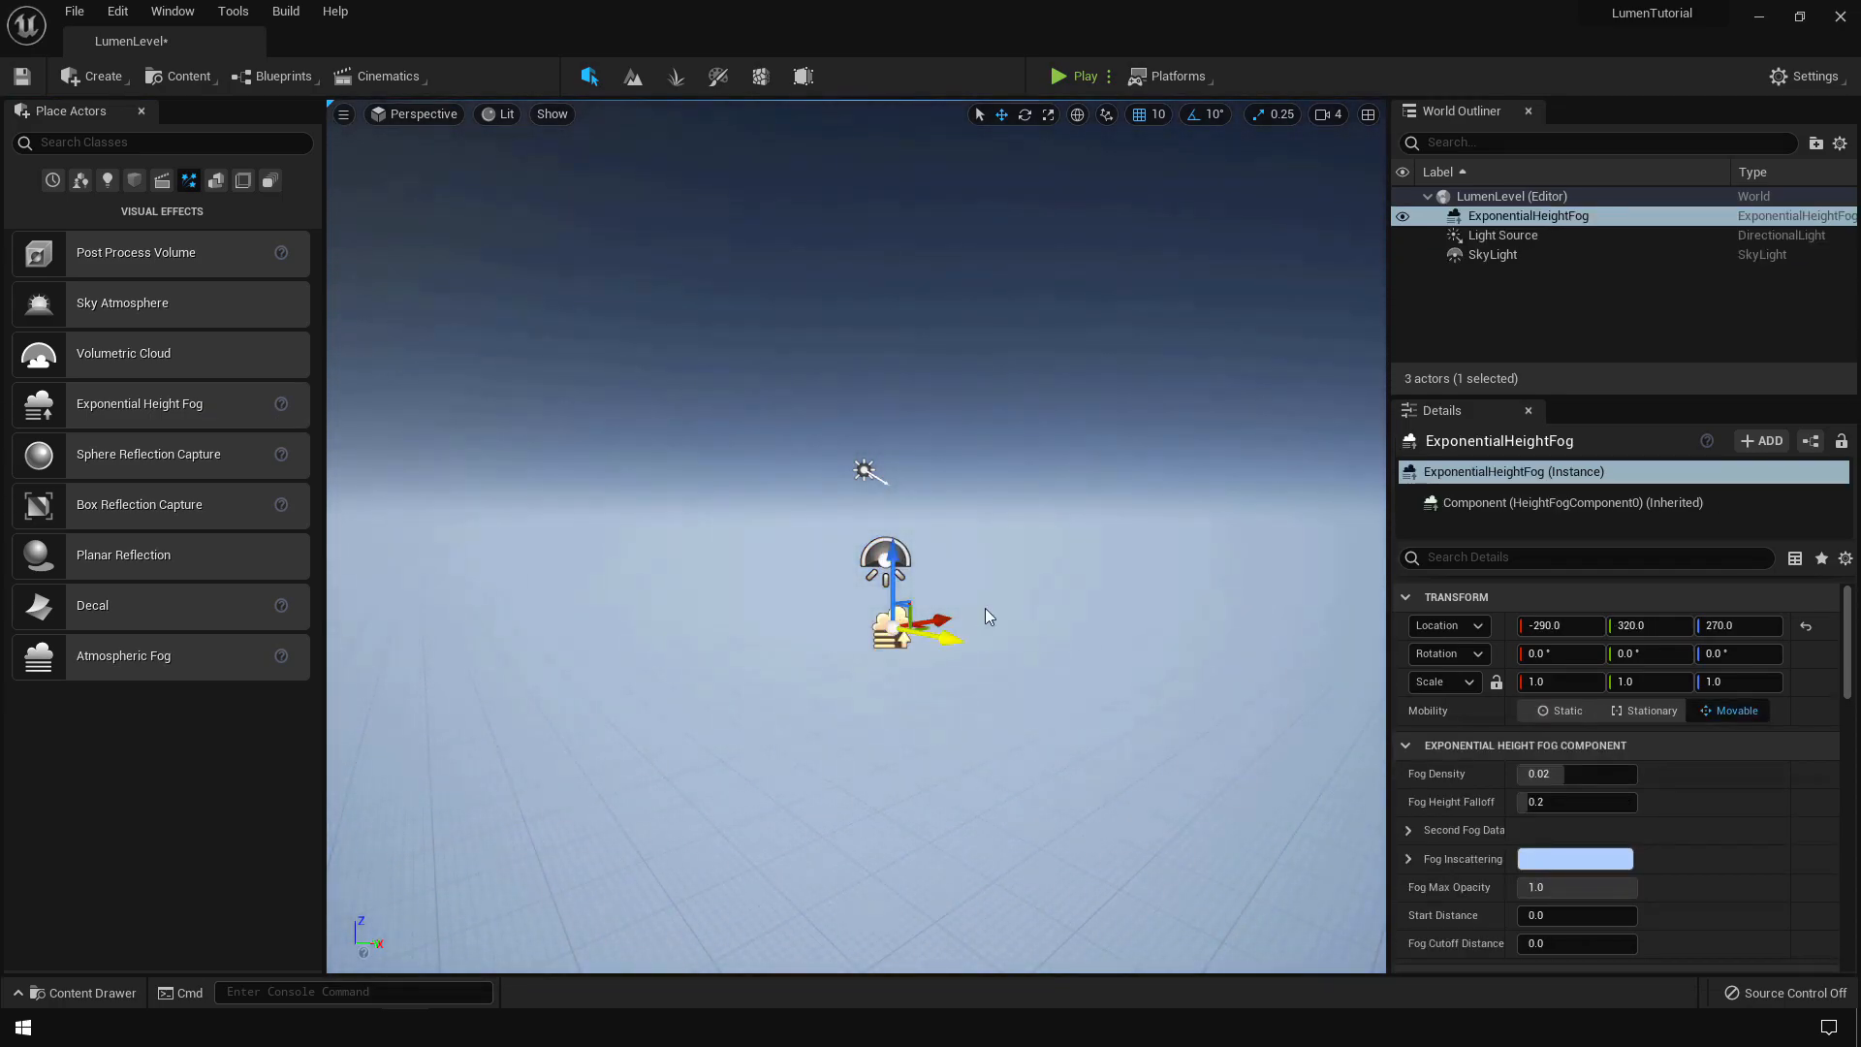
{"action": "scroll", "coordinate": [1765, 772], "scroll_direction": "down", "scroll_amount": 10}
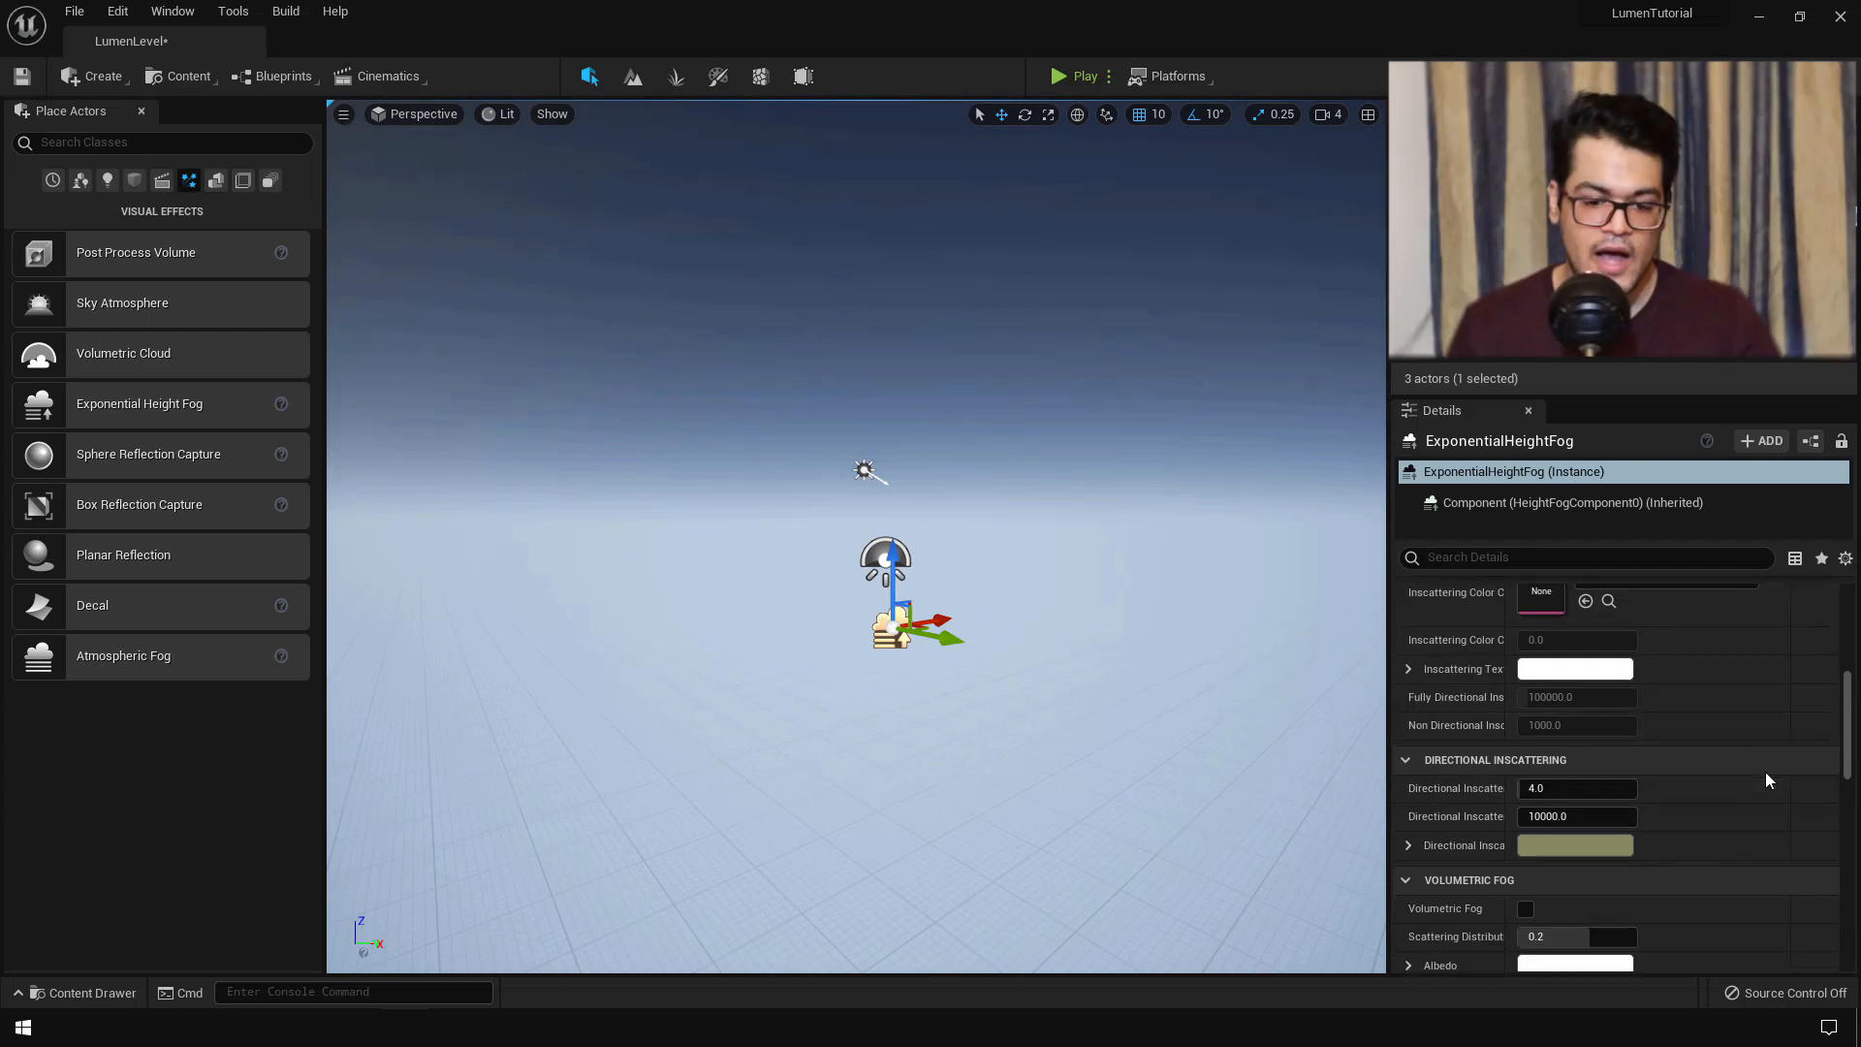
{"action": "scroll", "coordinate": [1765, 772], "scroll_direction": "down", "scroll_amount": 5}
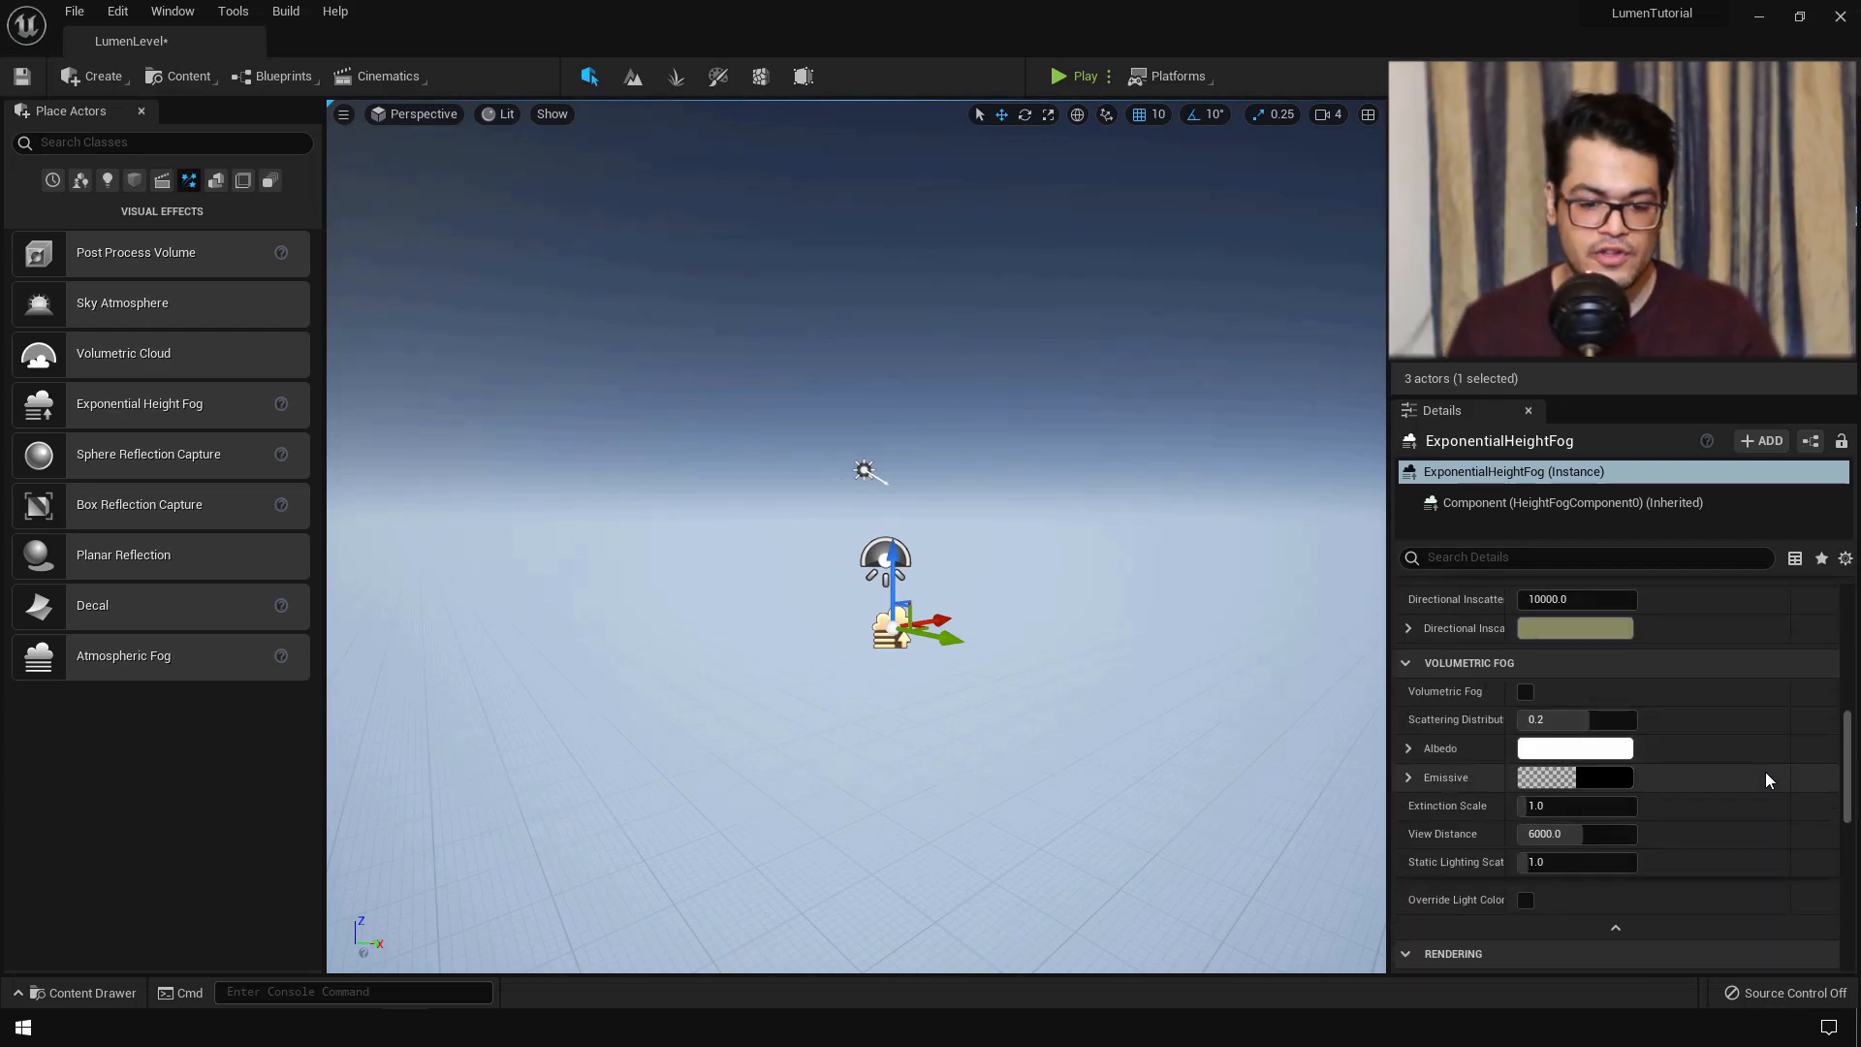
{"action": "left_click", "coordinate": [1526, 693]}
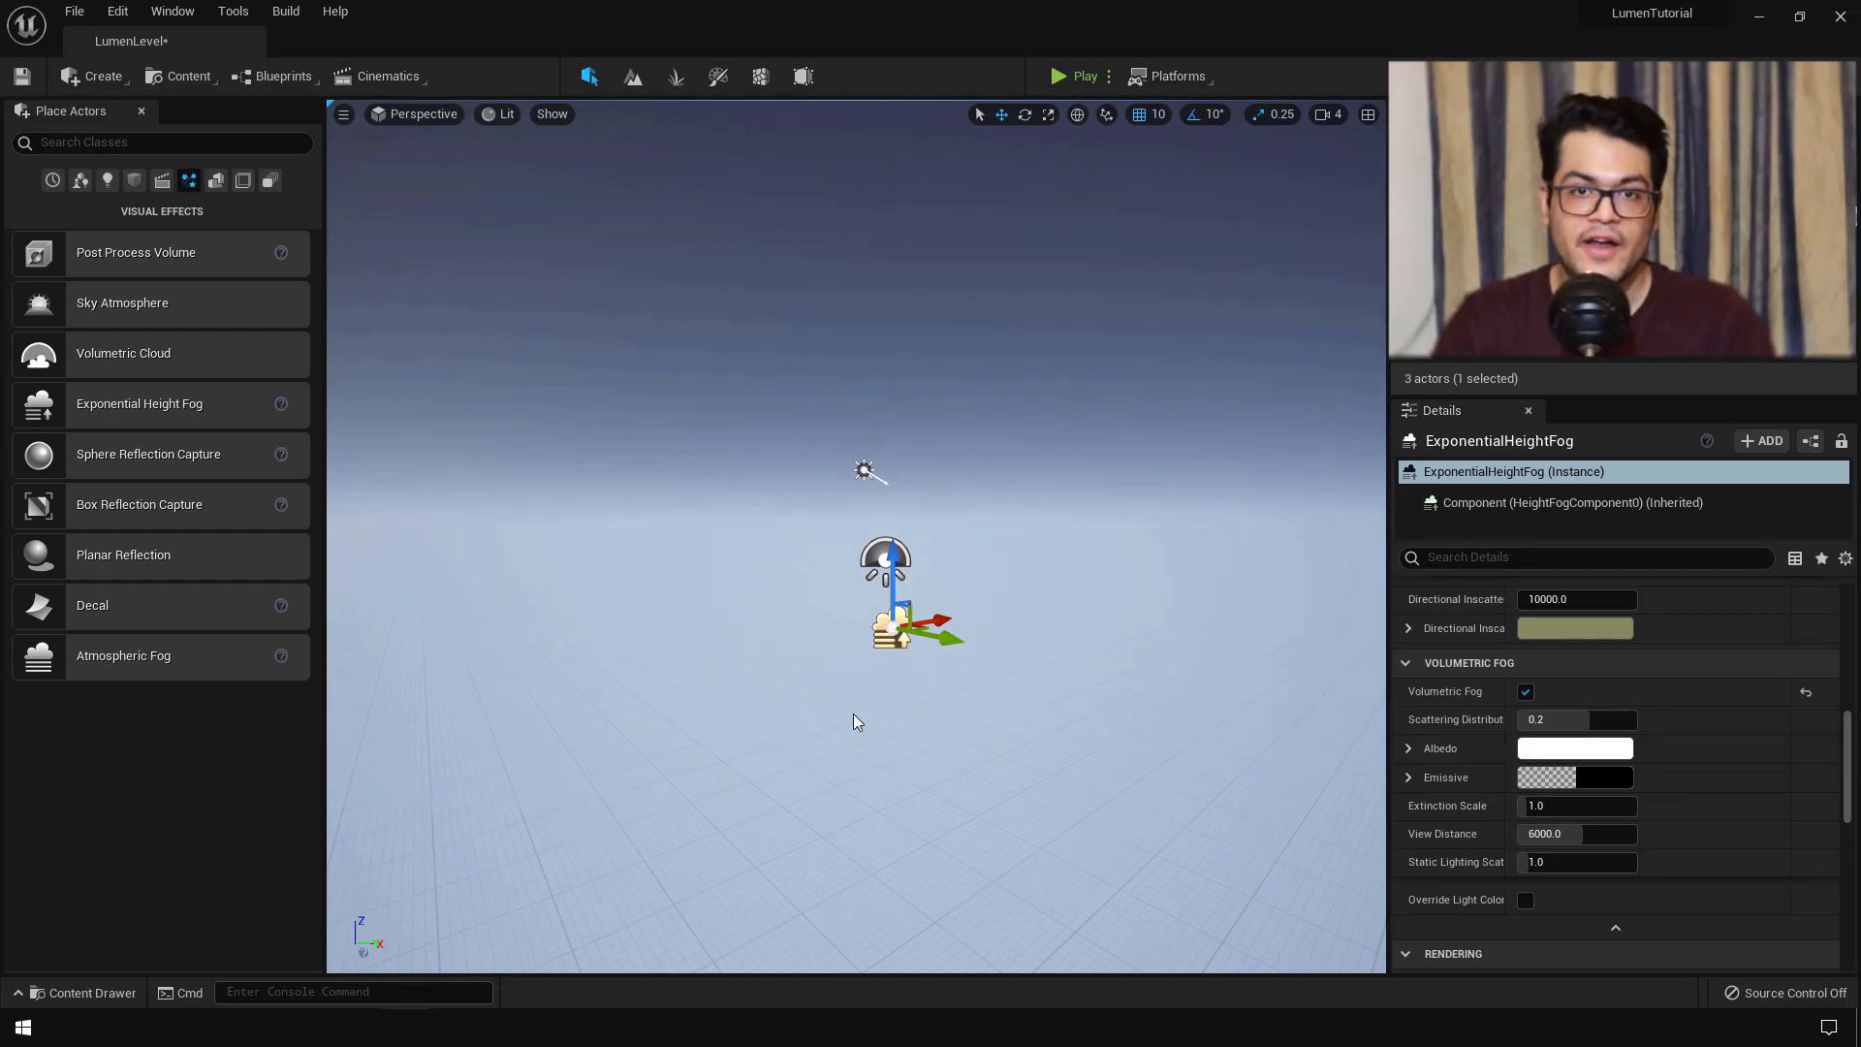
{"action": "key", "text": "g"}
{"action": "key", "text": "g"}
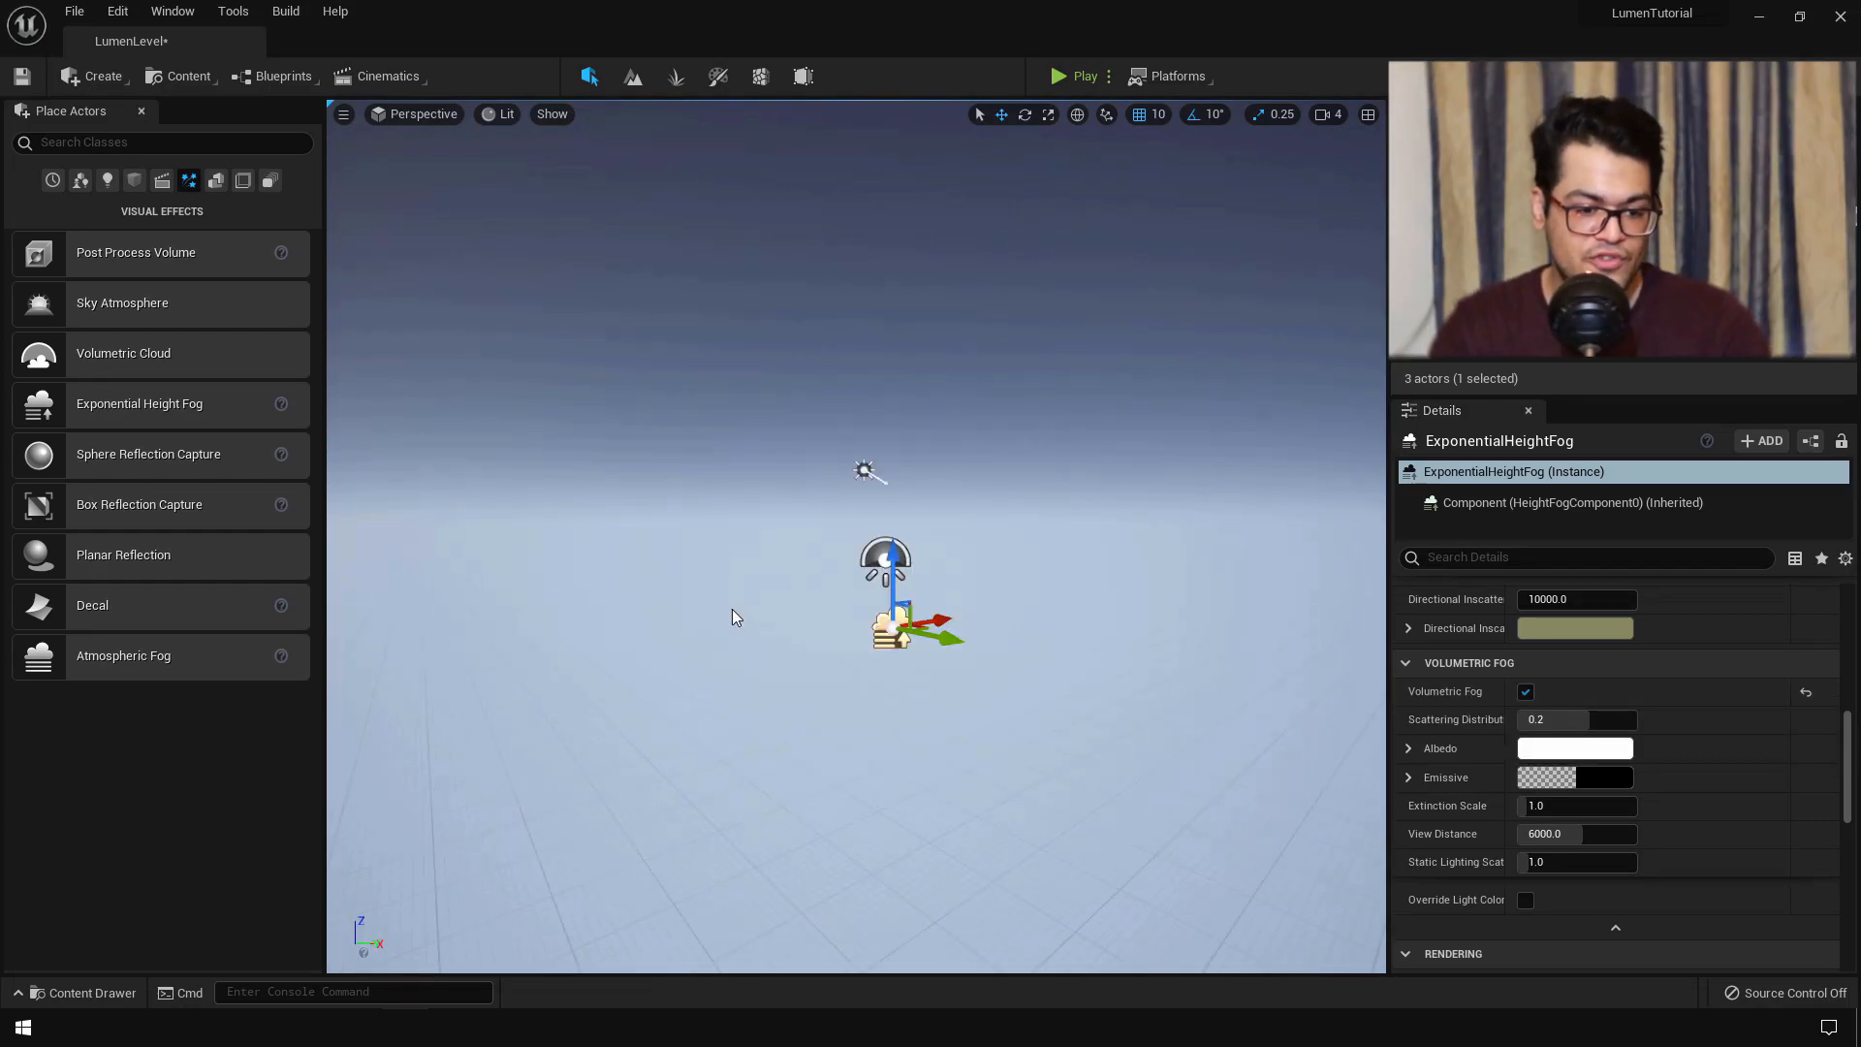
{"action": "key", "text": "g"}
{"action": "key", "text": "g"}
{"action": "key", "text": "g"}
{"action": "key", "text": "g"}
{"action": "key", "text": "g"}
{"action": "key", "text": "g"}
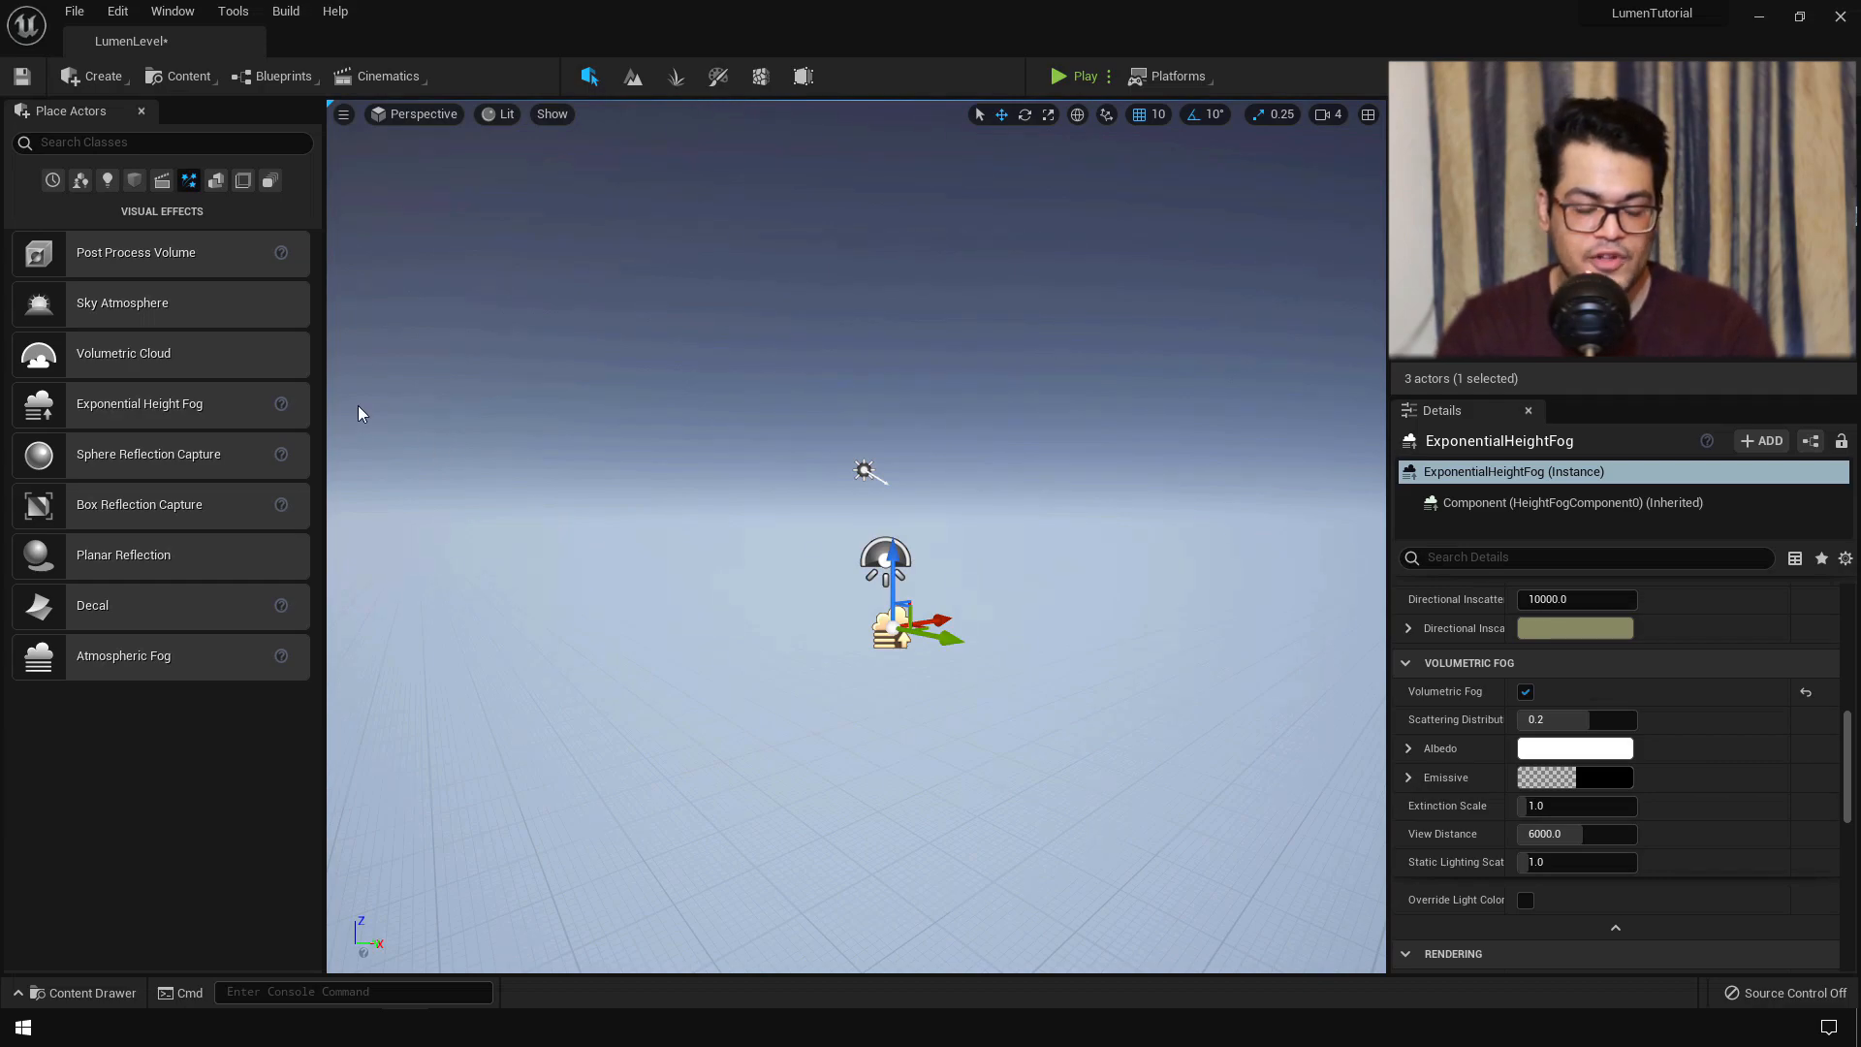
- Drag a Volumetric Cloud from Visual Effects into the level
{"action": "left_click", "coordinate": [262, 360]}
{"action": "left_click_drag", "start_coordinate": [262, 360], "coordinate": [959, 483]}
{"action": "right_click_drag", "start_coordinate": [959, 483], "coordinate": [334, 523]}
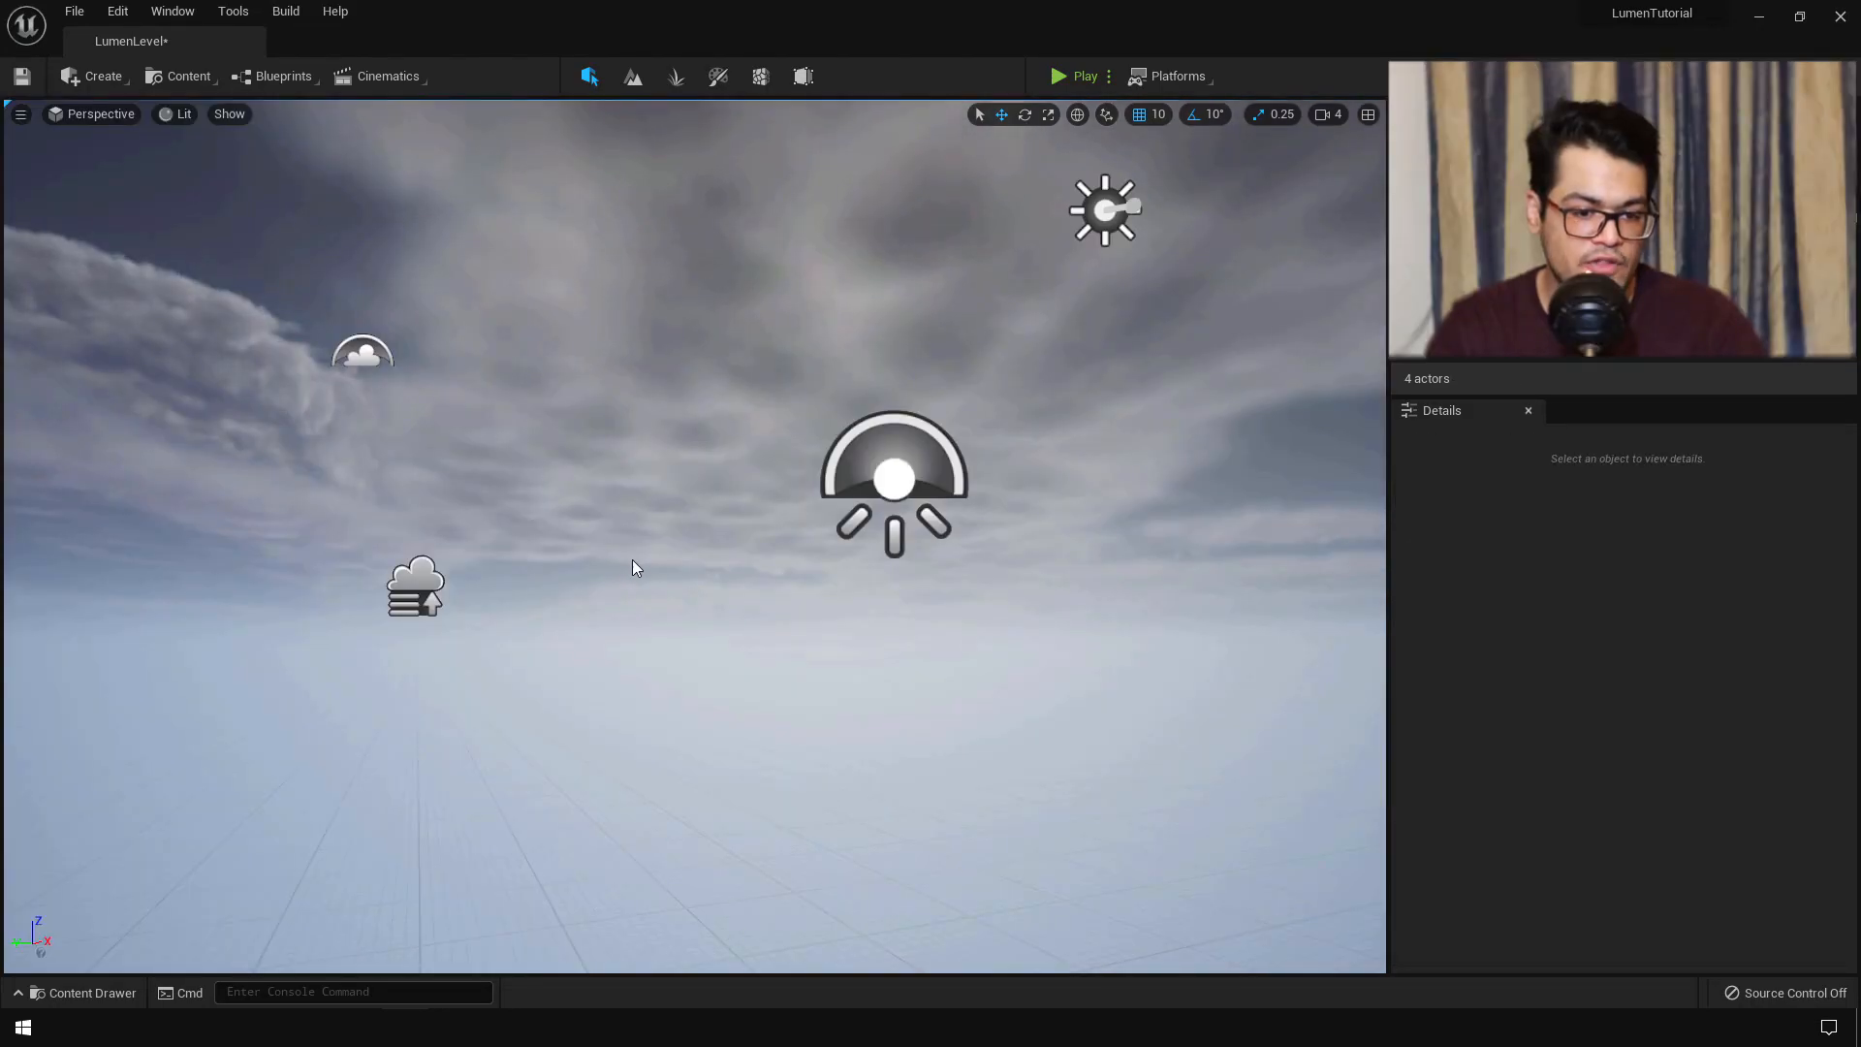
- Rotate the directional light with Ctrl+L toward the horizon to a new sun angle
{"action": "key", "text": "ctrl+l"}
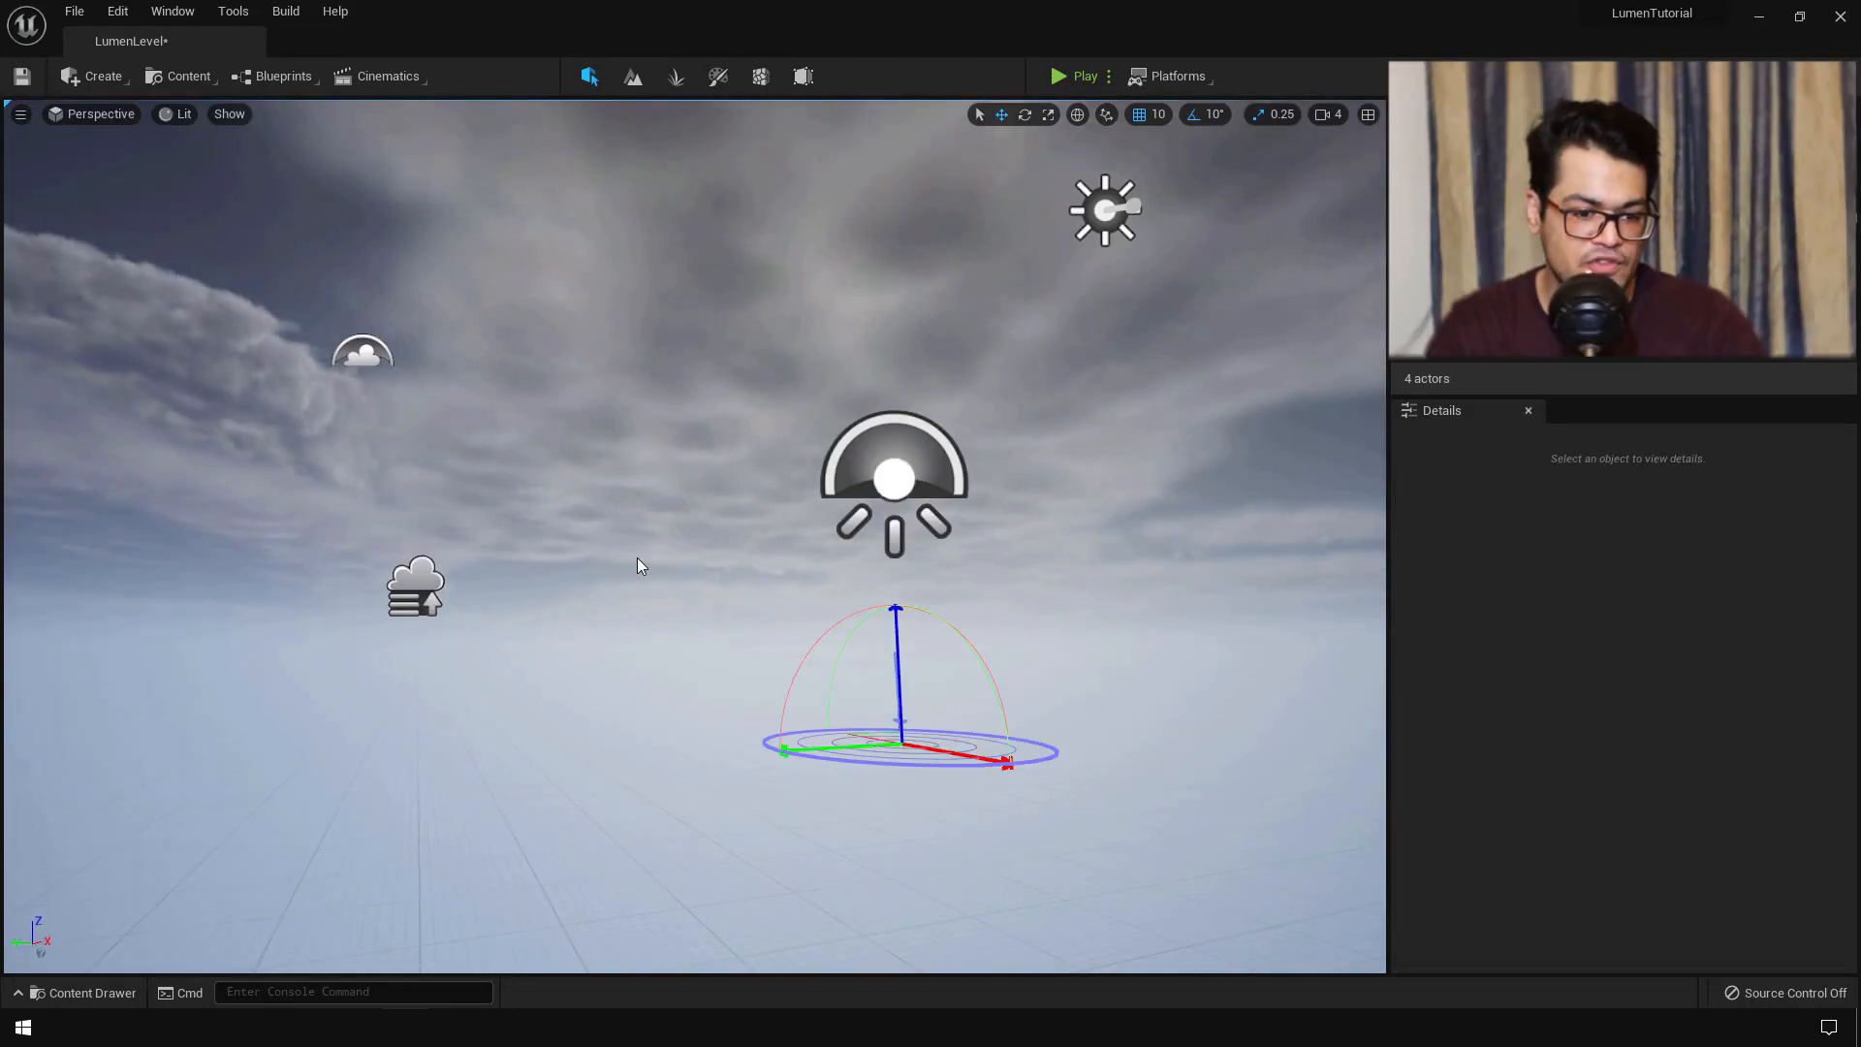
{"action": "key", "text": "ctrl+l"}
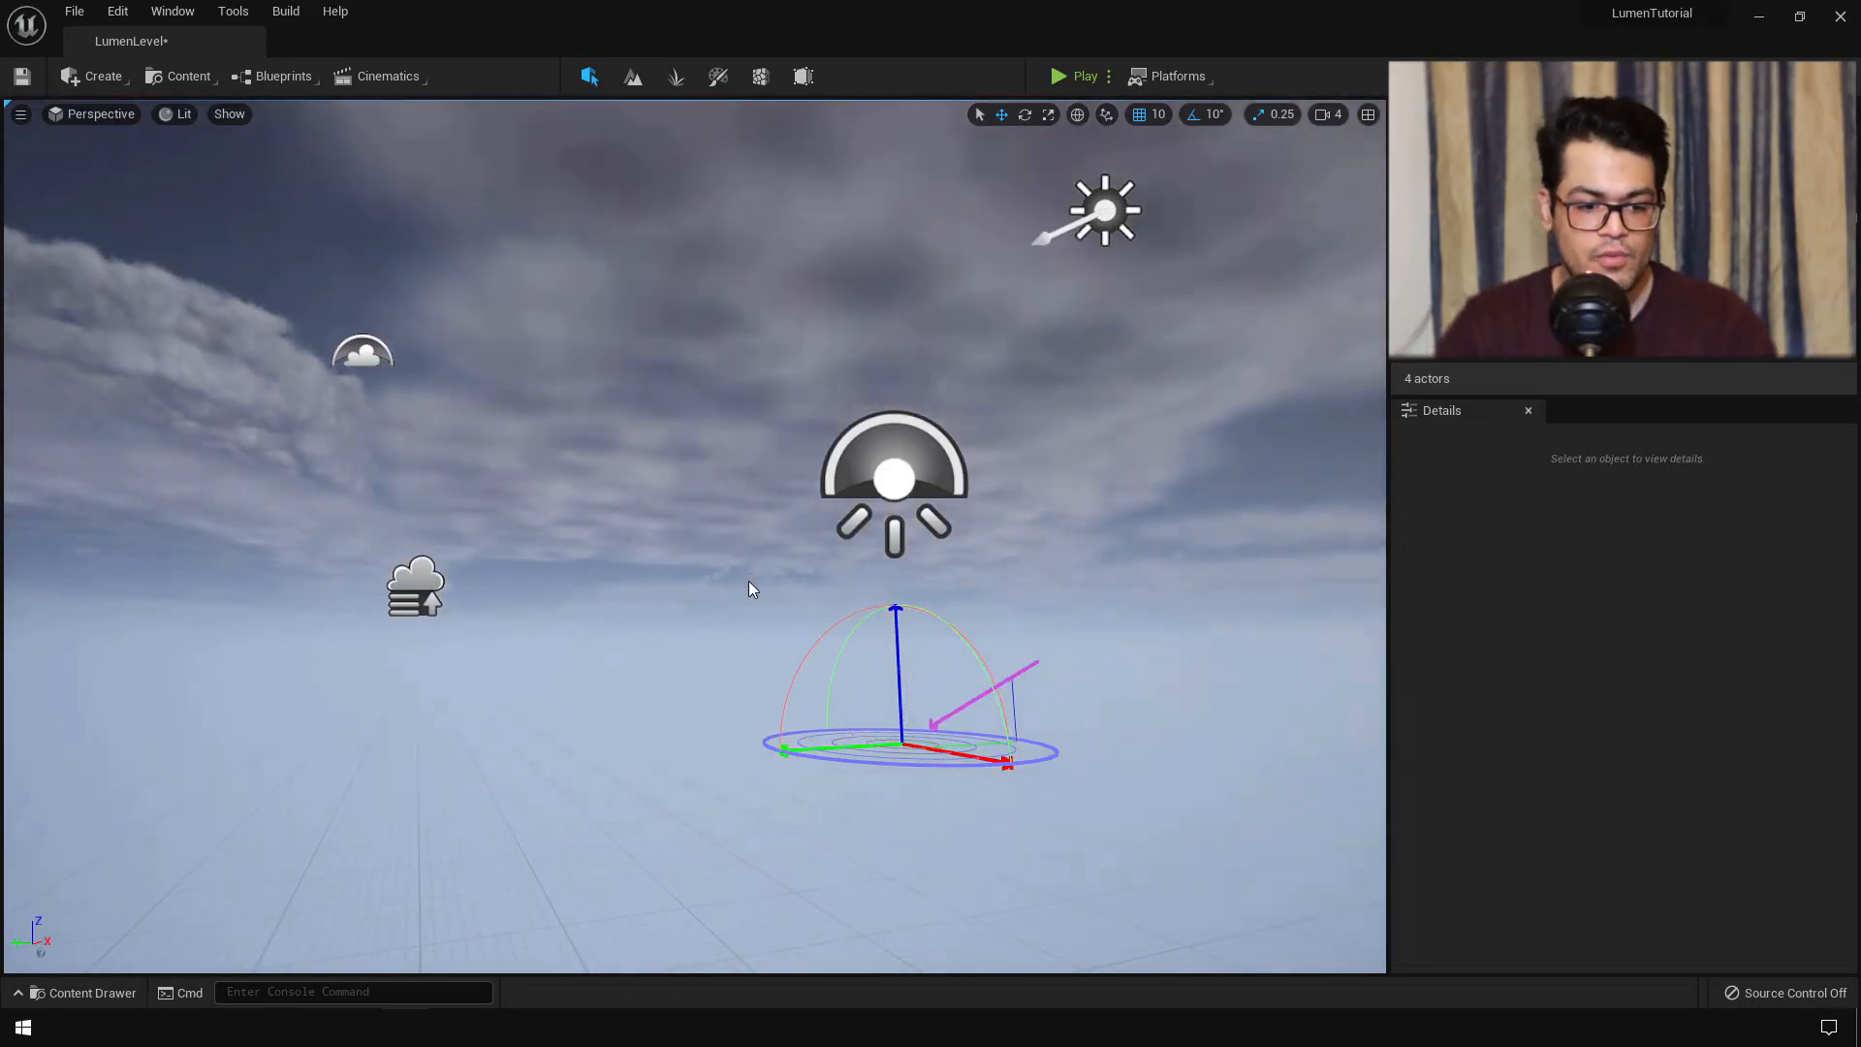
{"action": "key", "text": "ctrl+l"}
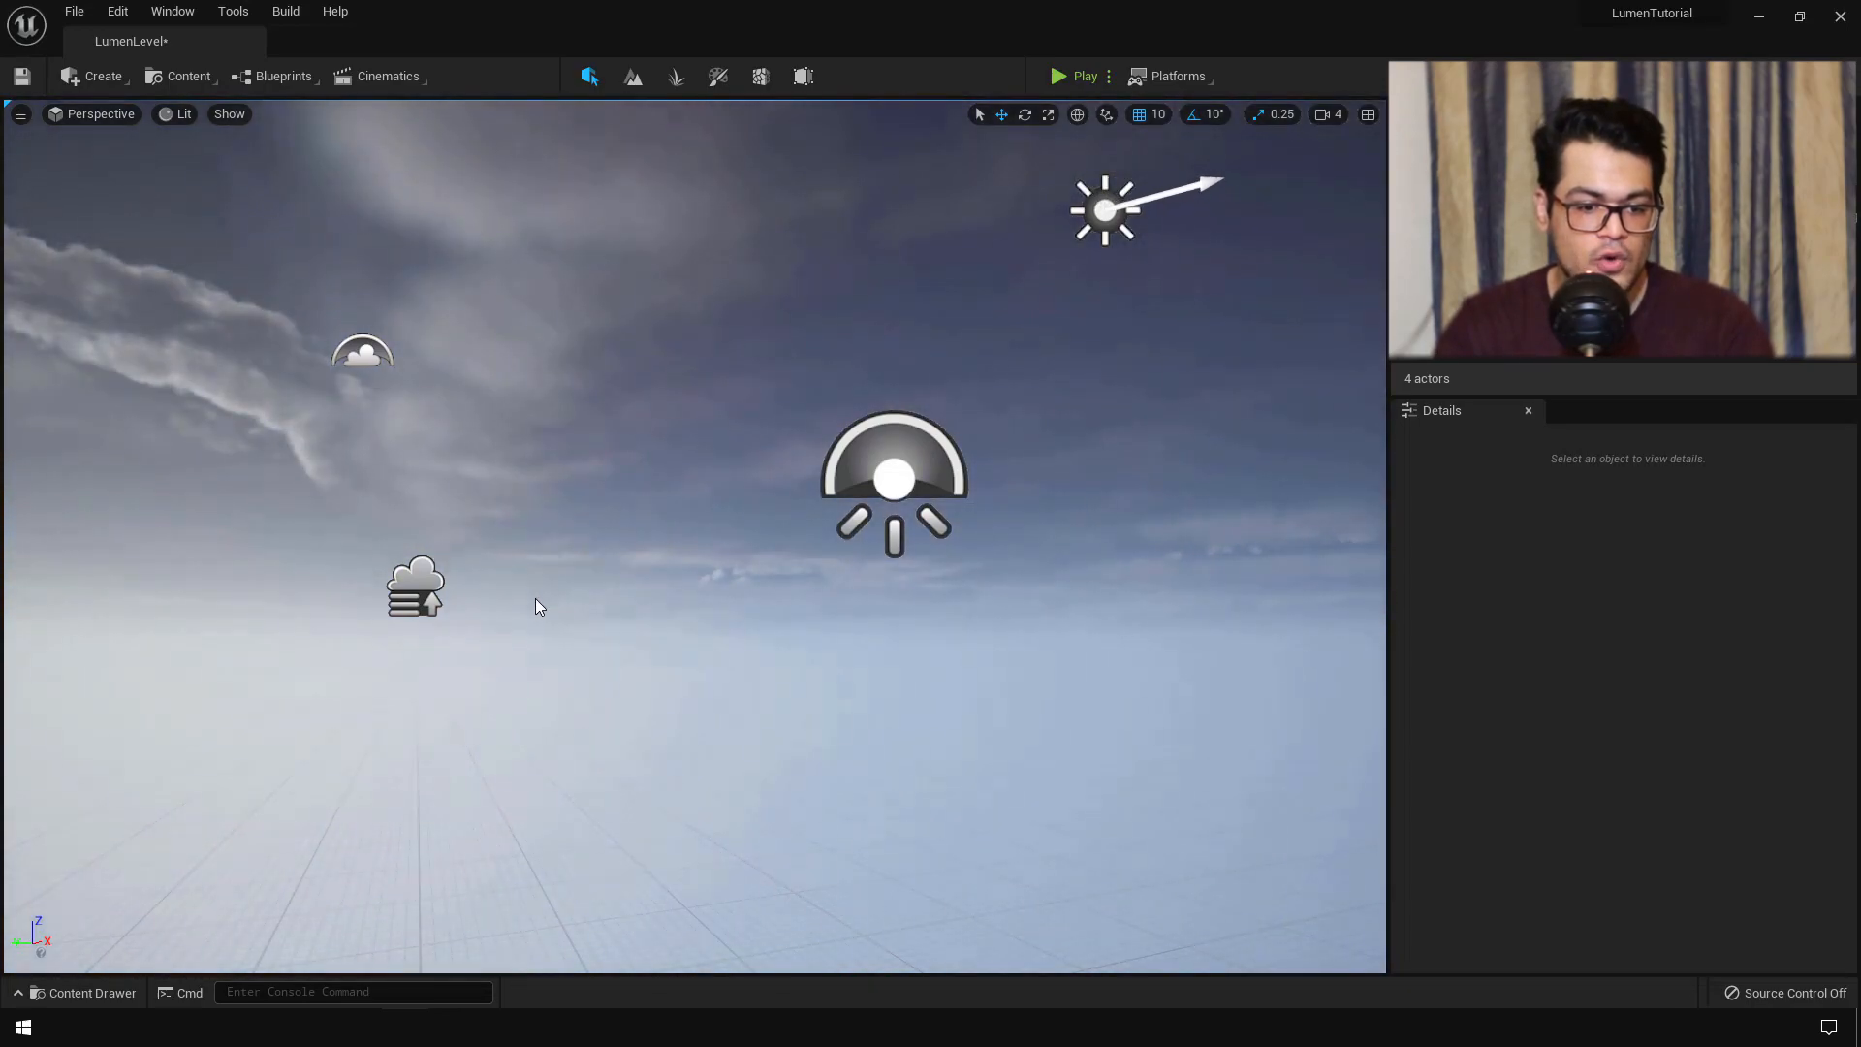
{"action": "key", "text": "ctrl+l"}
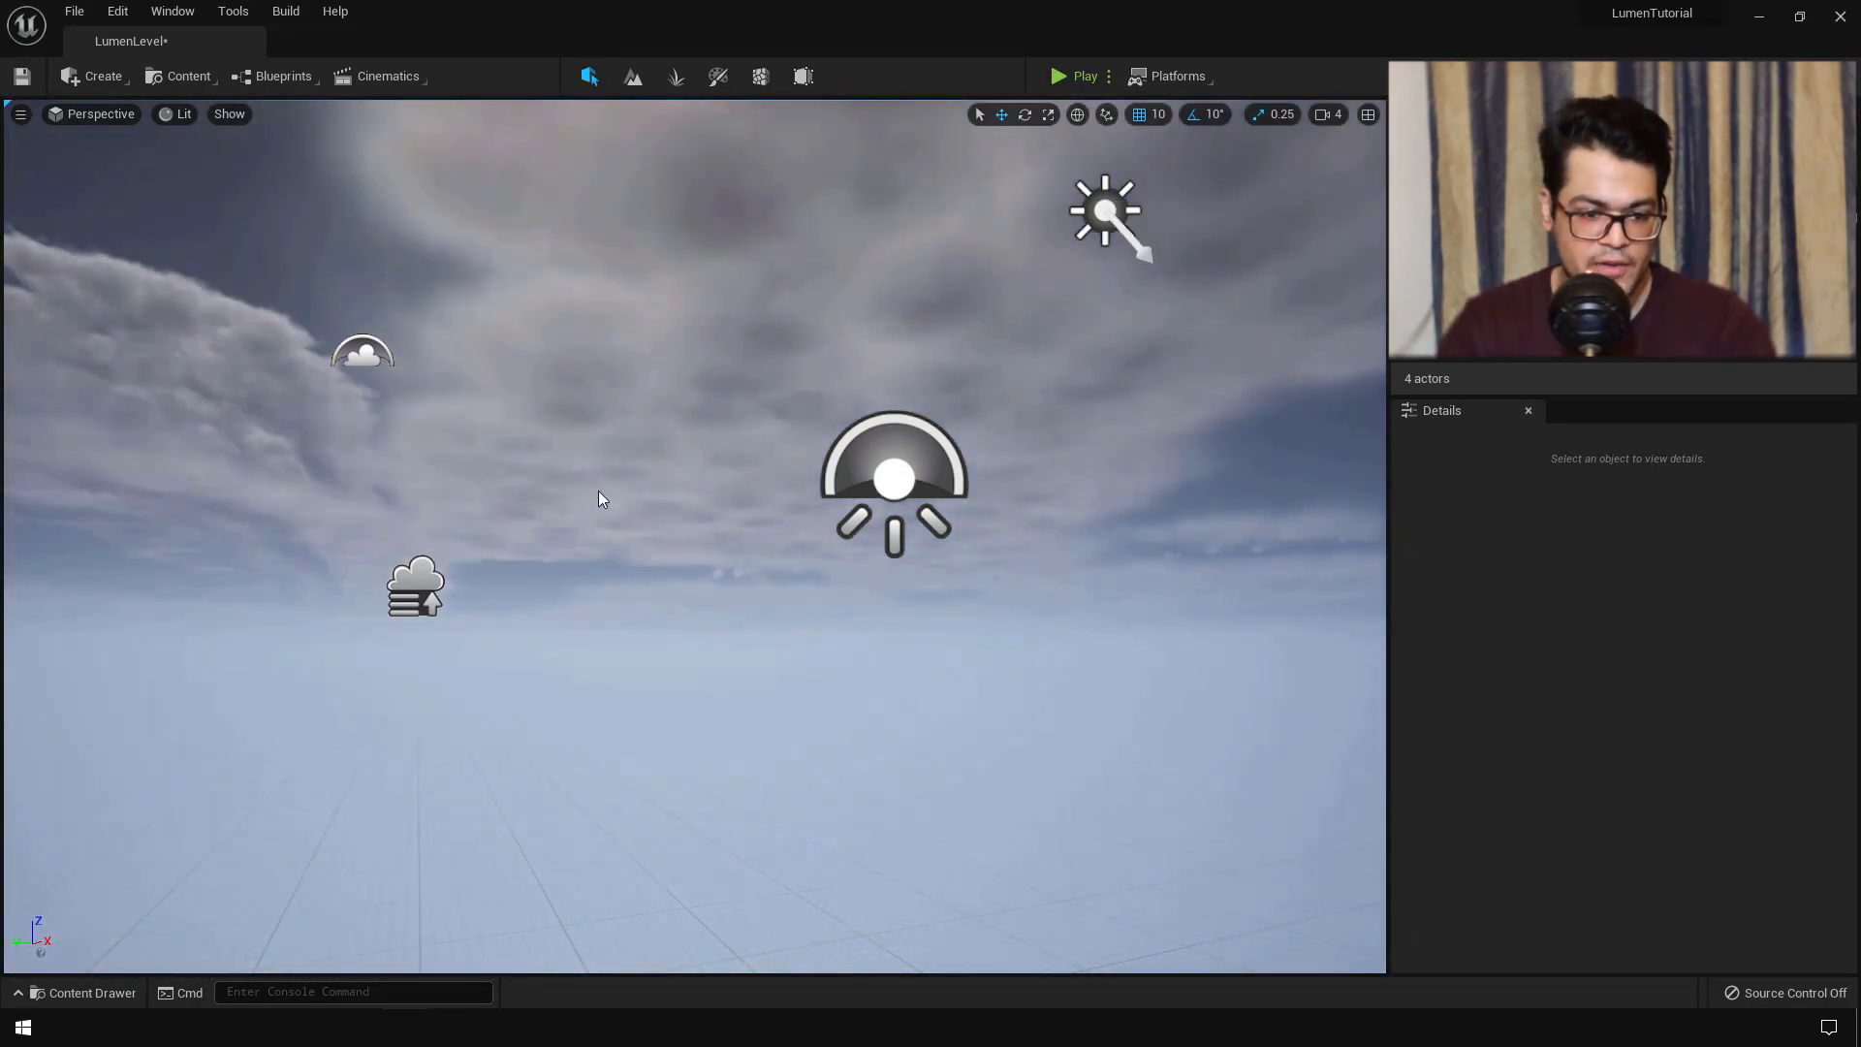
{"action": "key", "text": "ctrl+l"}
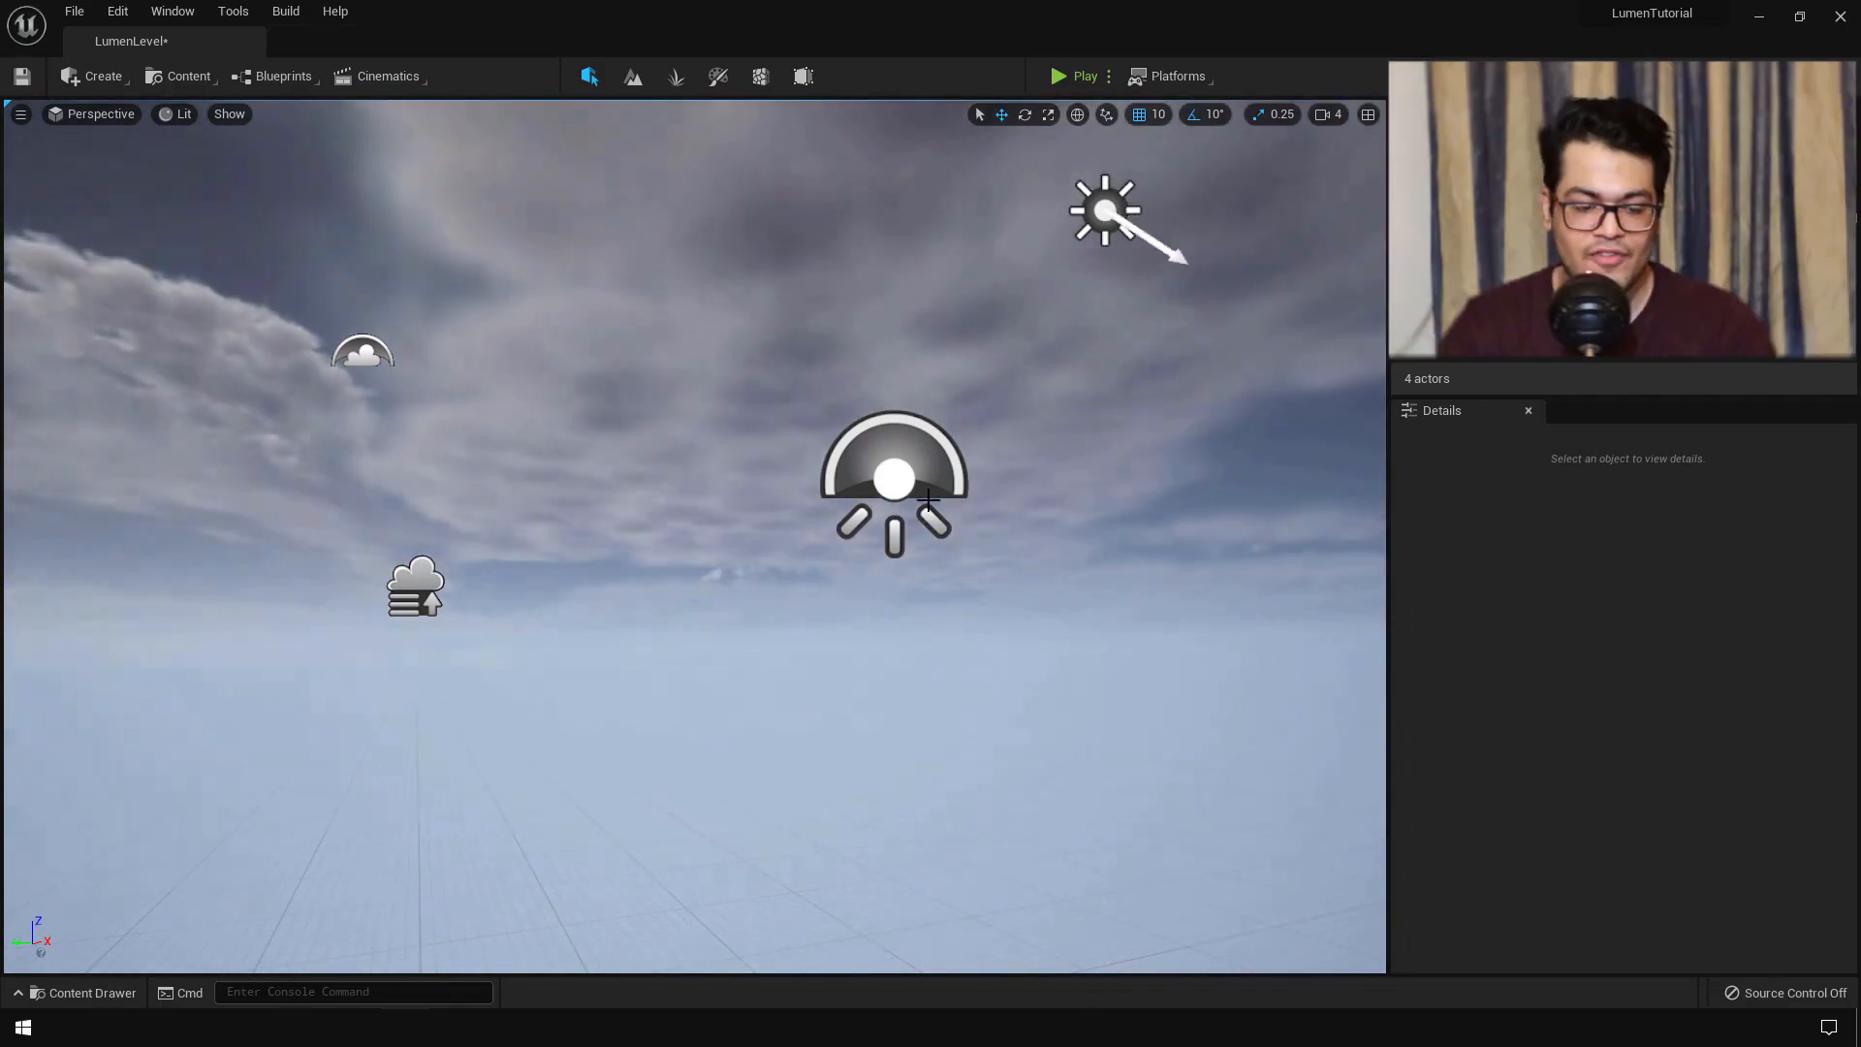
{"action": "key", "text": "ctrl+l"}
{"action": "mouse_move", "coordinate": [752, 473]}
{"action": "right_mouse_down"}
{"action": "mouse_move", "coordinate": [765, 427]}
{"action": "mouse_move", "coordinate": [753, 473]}
{"action": "right_mouse_up"}
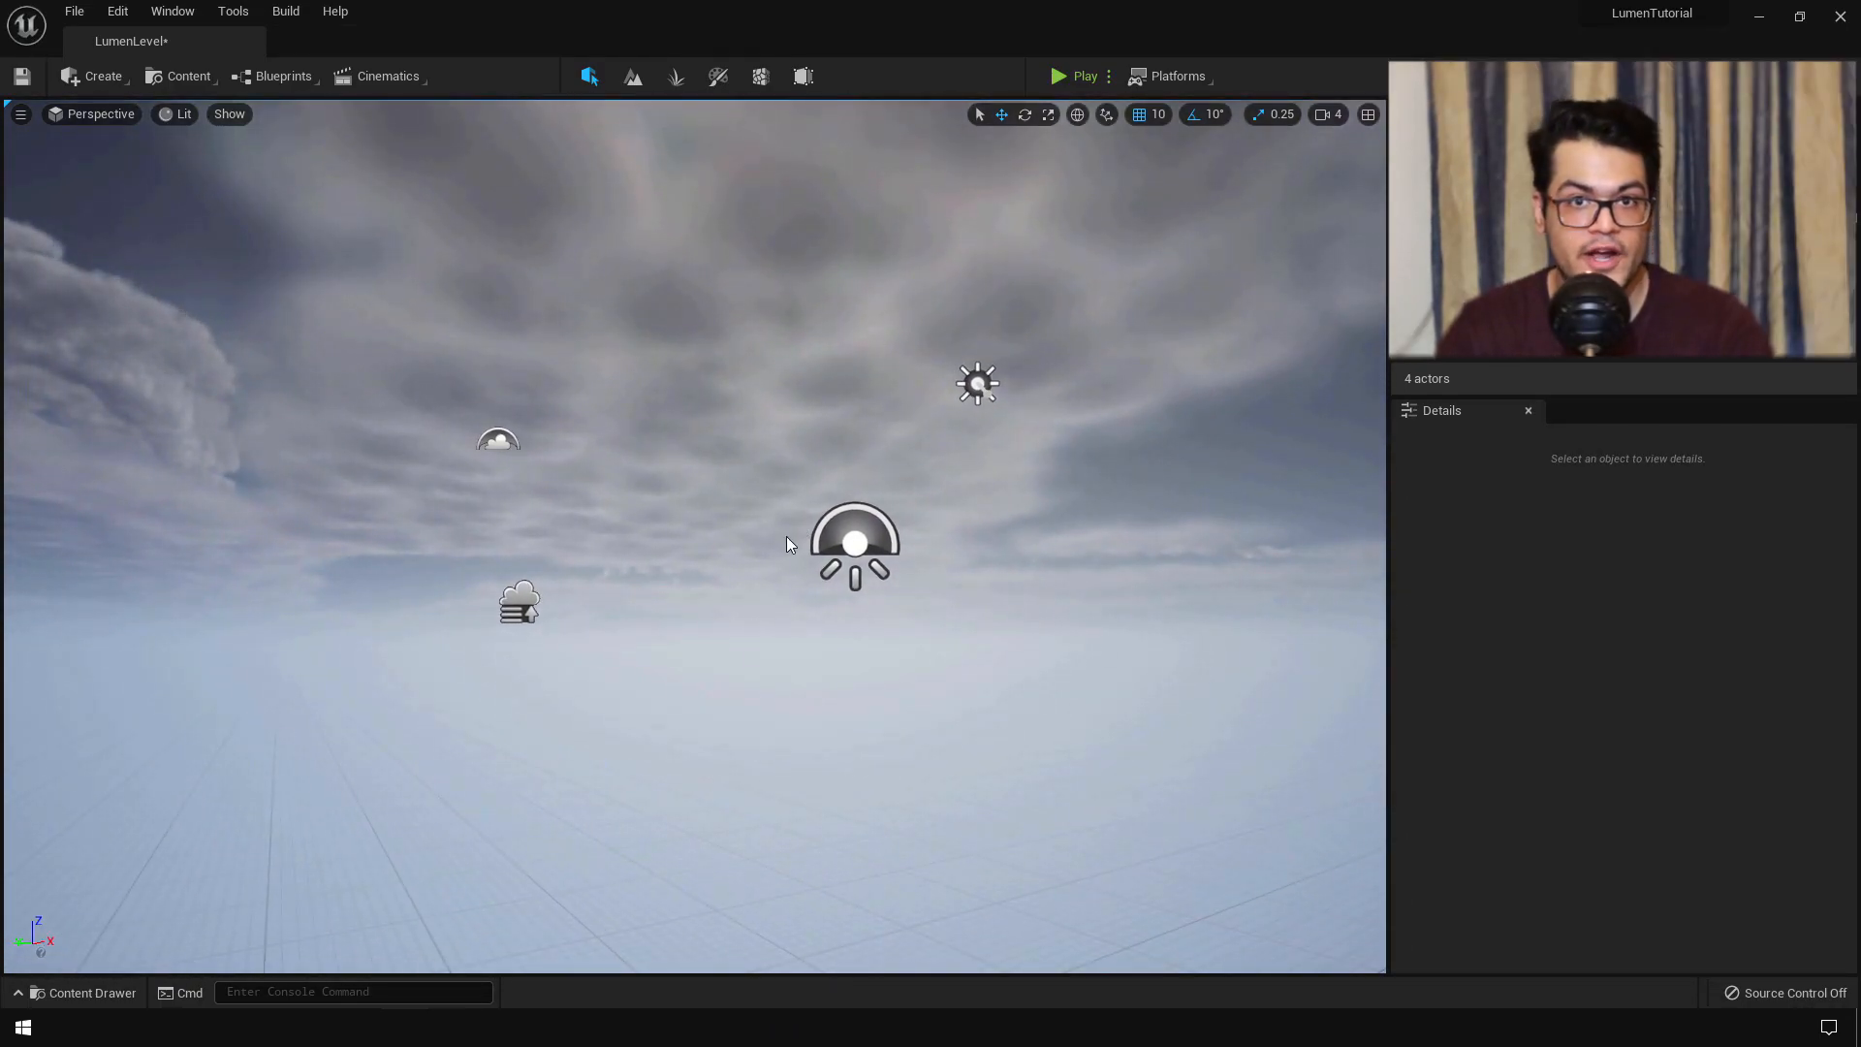
- Set the Light Source, Volumetric Cloud and SkyLight to Movable and enable SkyLight real-time capture
{"action": "left_click", "coordinate": [977, 381]}
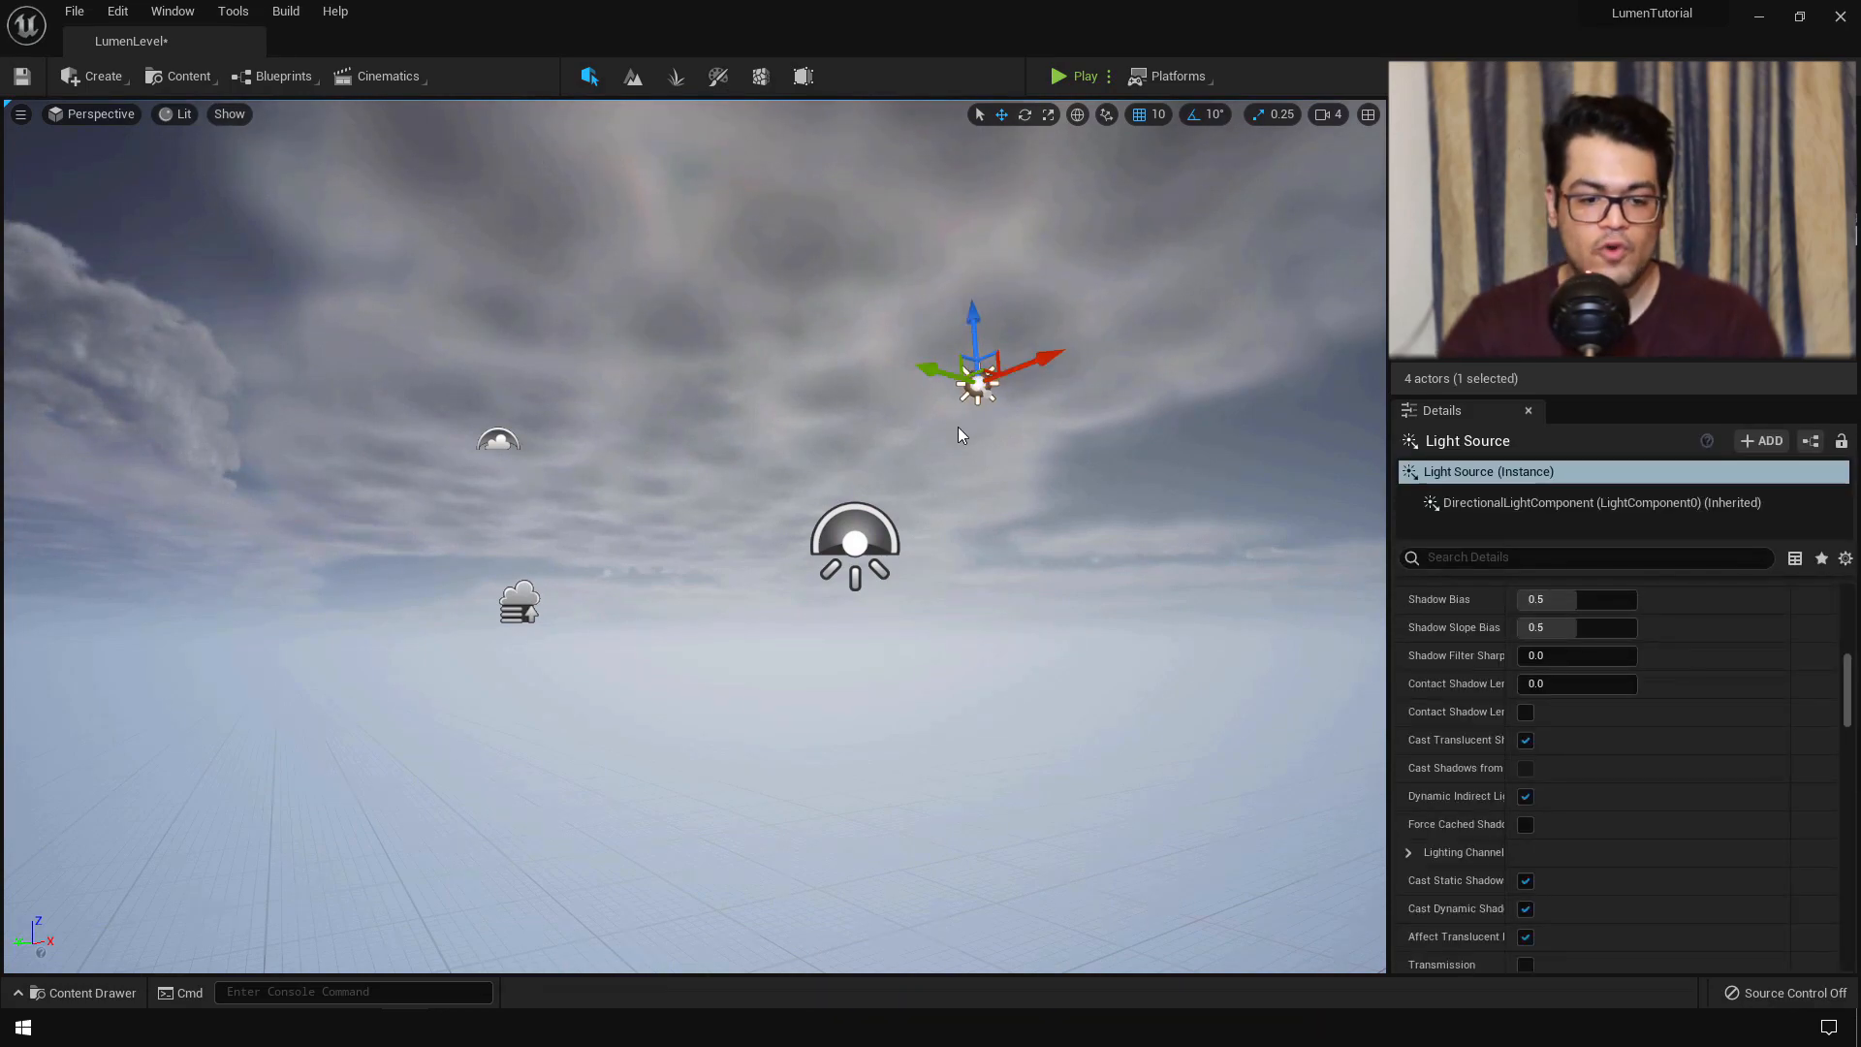
{"action": "scroll", "coordinate": [1651, 806], "scroll_direction": "up", "scroll_amount": 10}
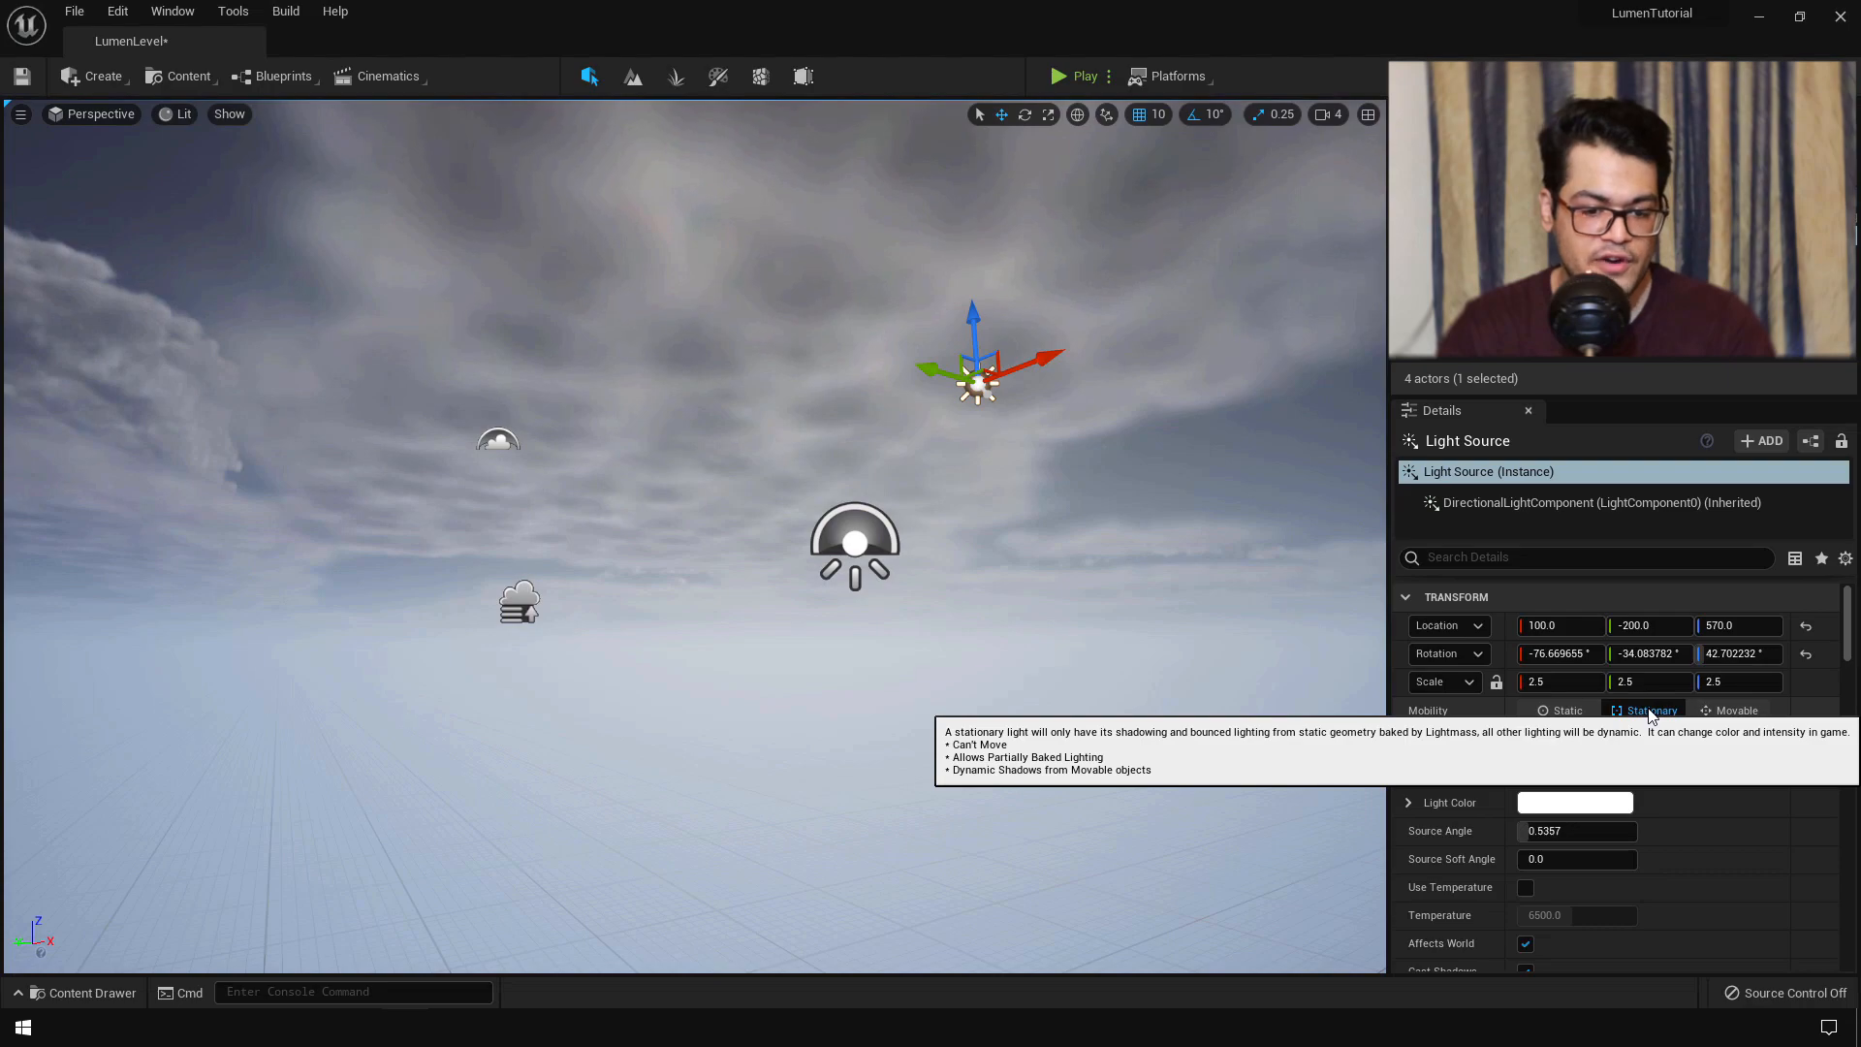
{"action": "left_click", "coordinate": [1703, 720]}
{"action": "left_click", "coordinate": [498, 434]}
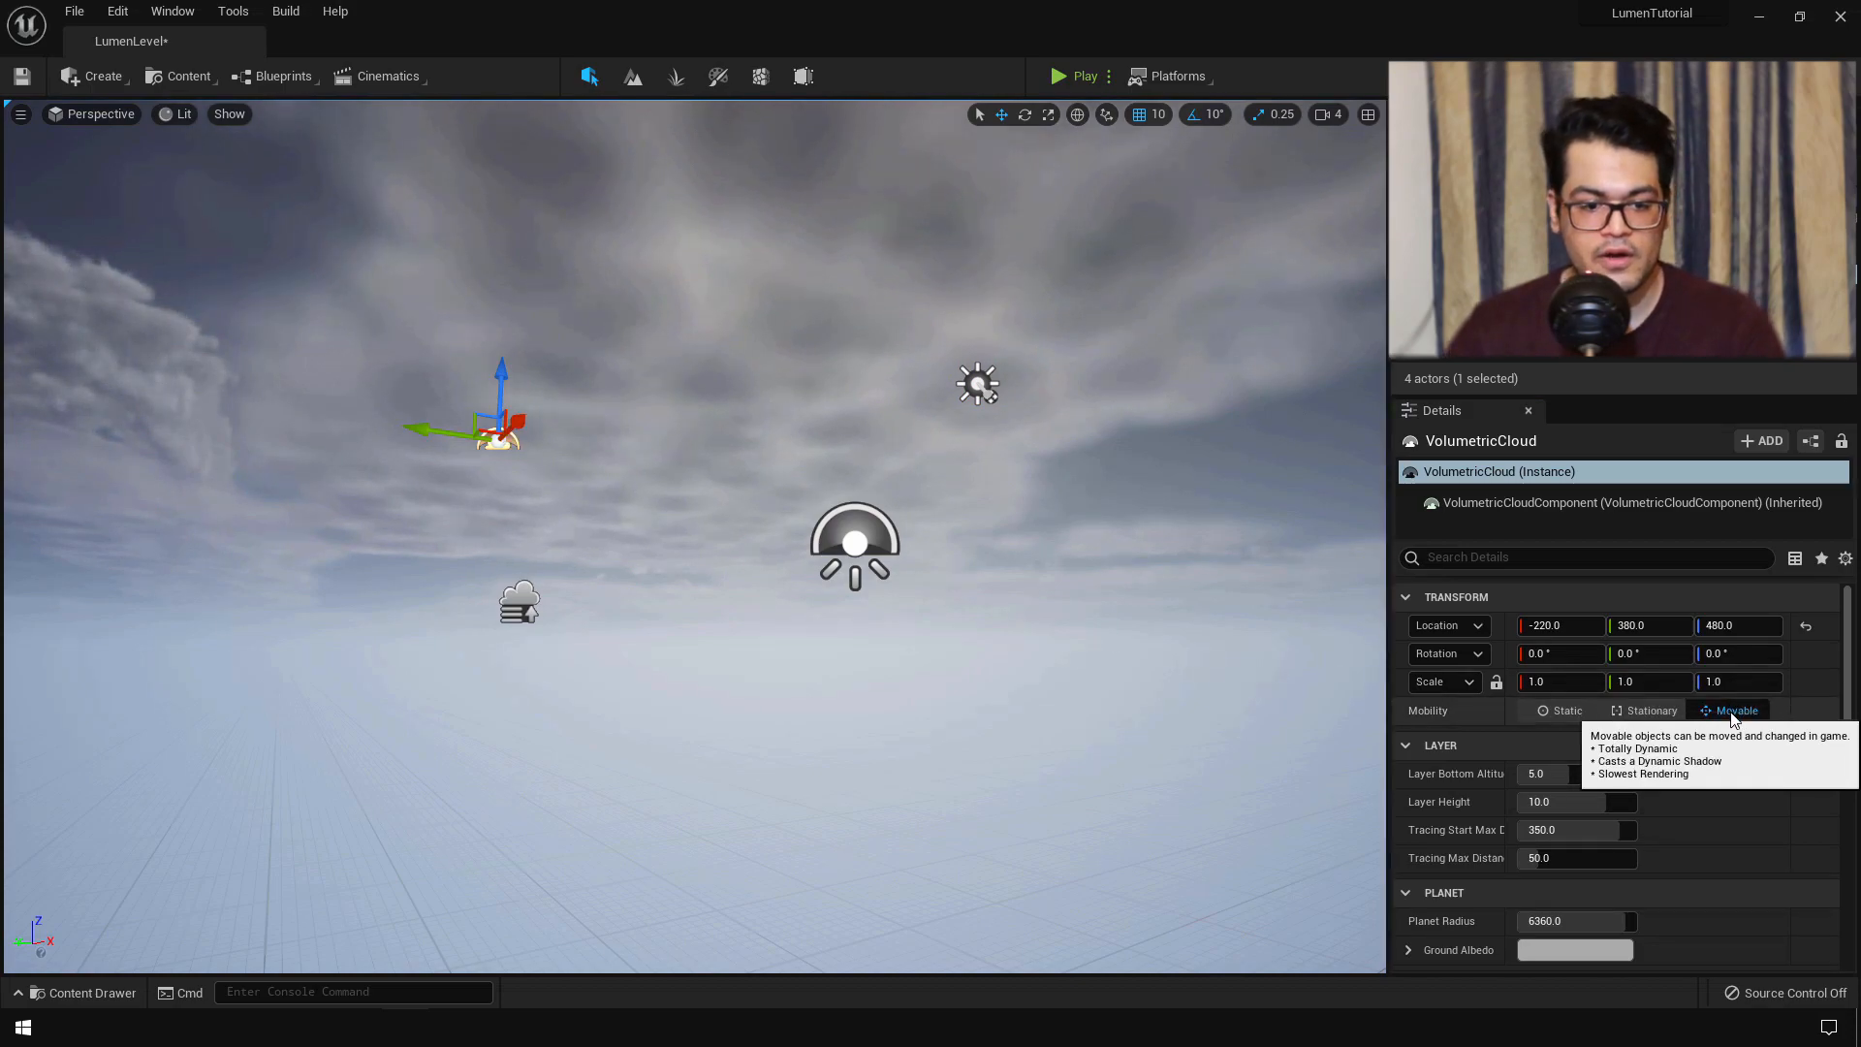
{"action": "left_click", "coordinate": [1567, 712]}
{"action": "left_click", "coordinate": [817, 539]}
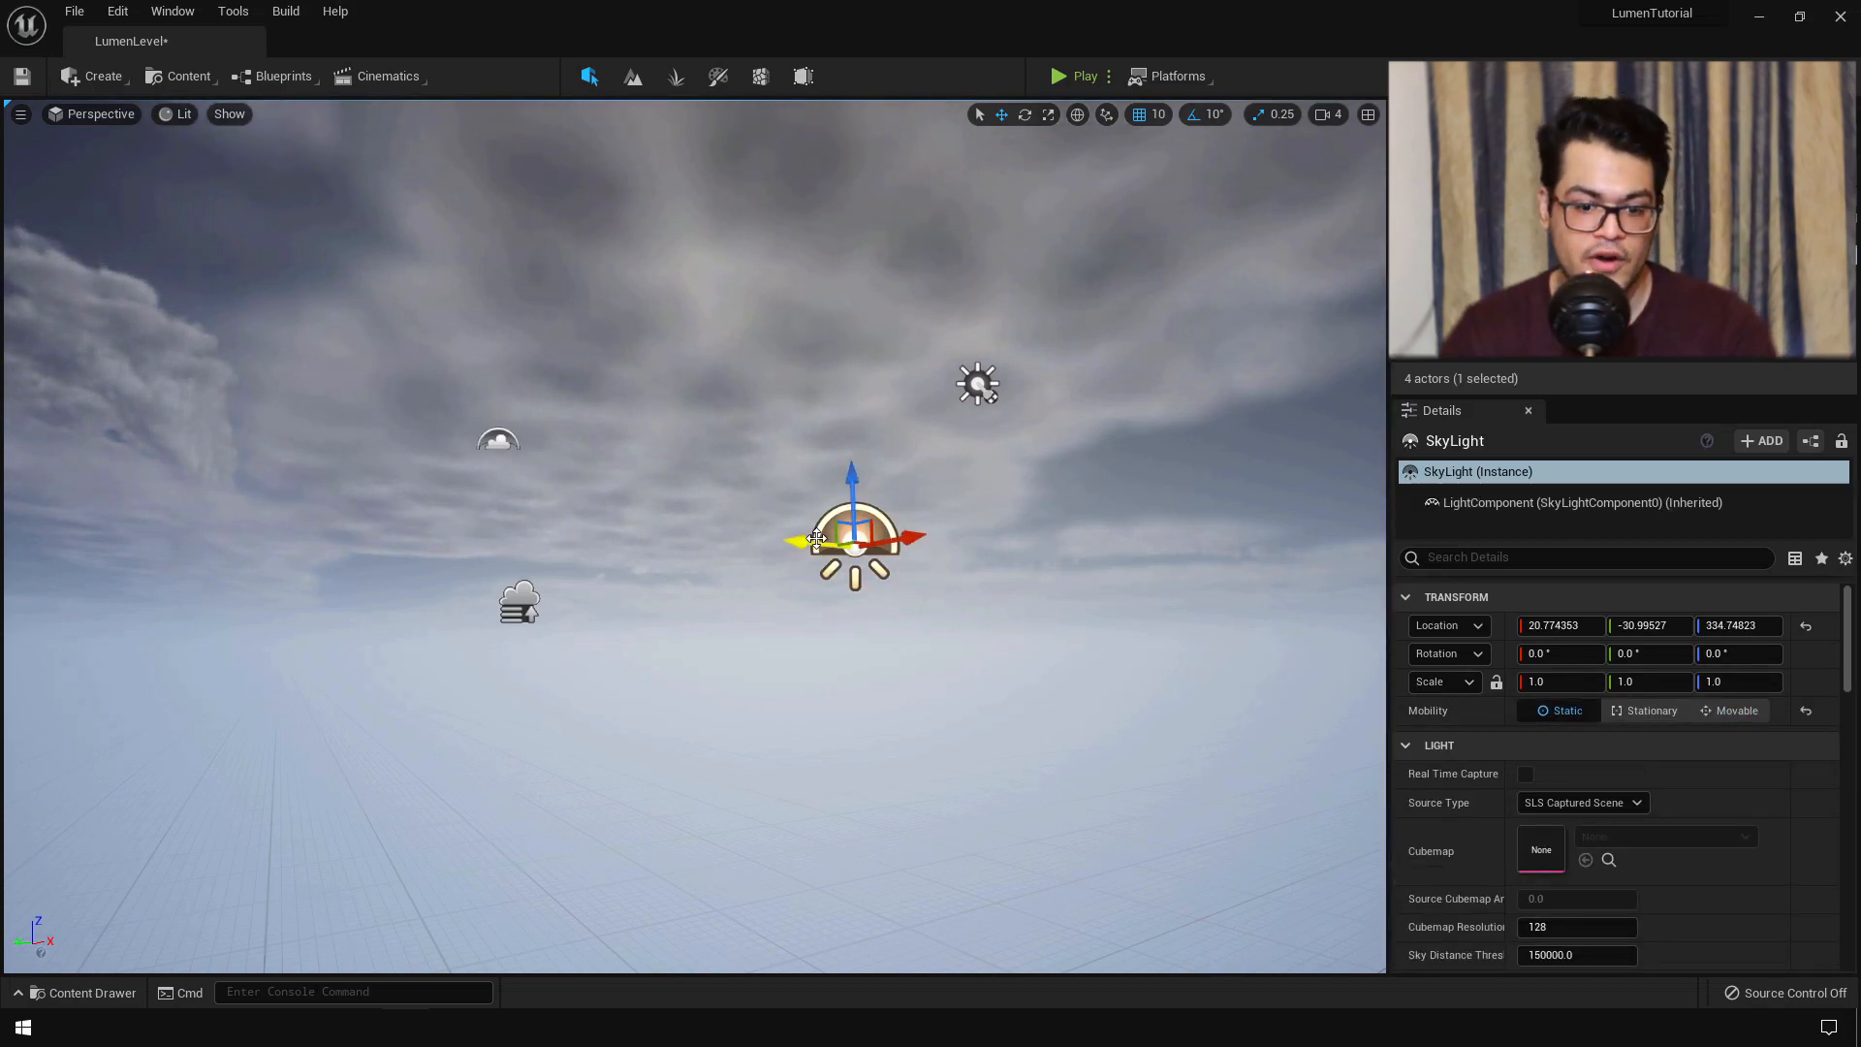
{"action": "left_click", "coordinate": [1734, 713]}
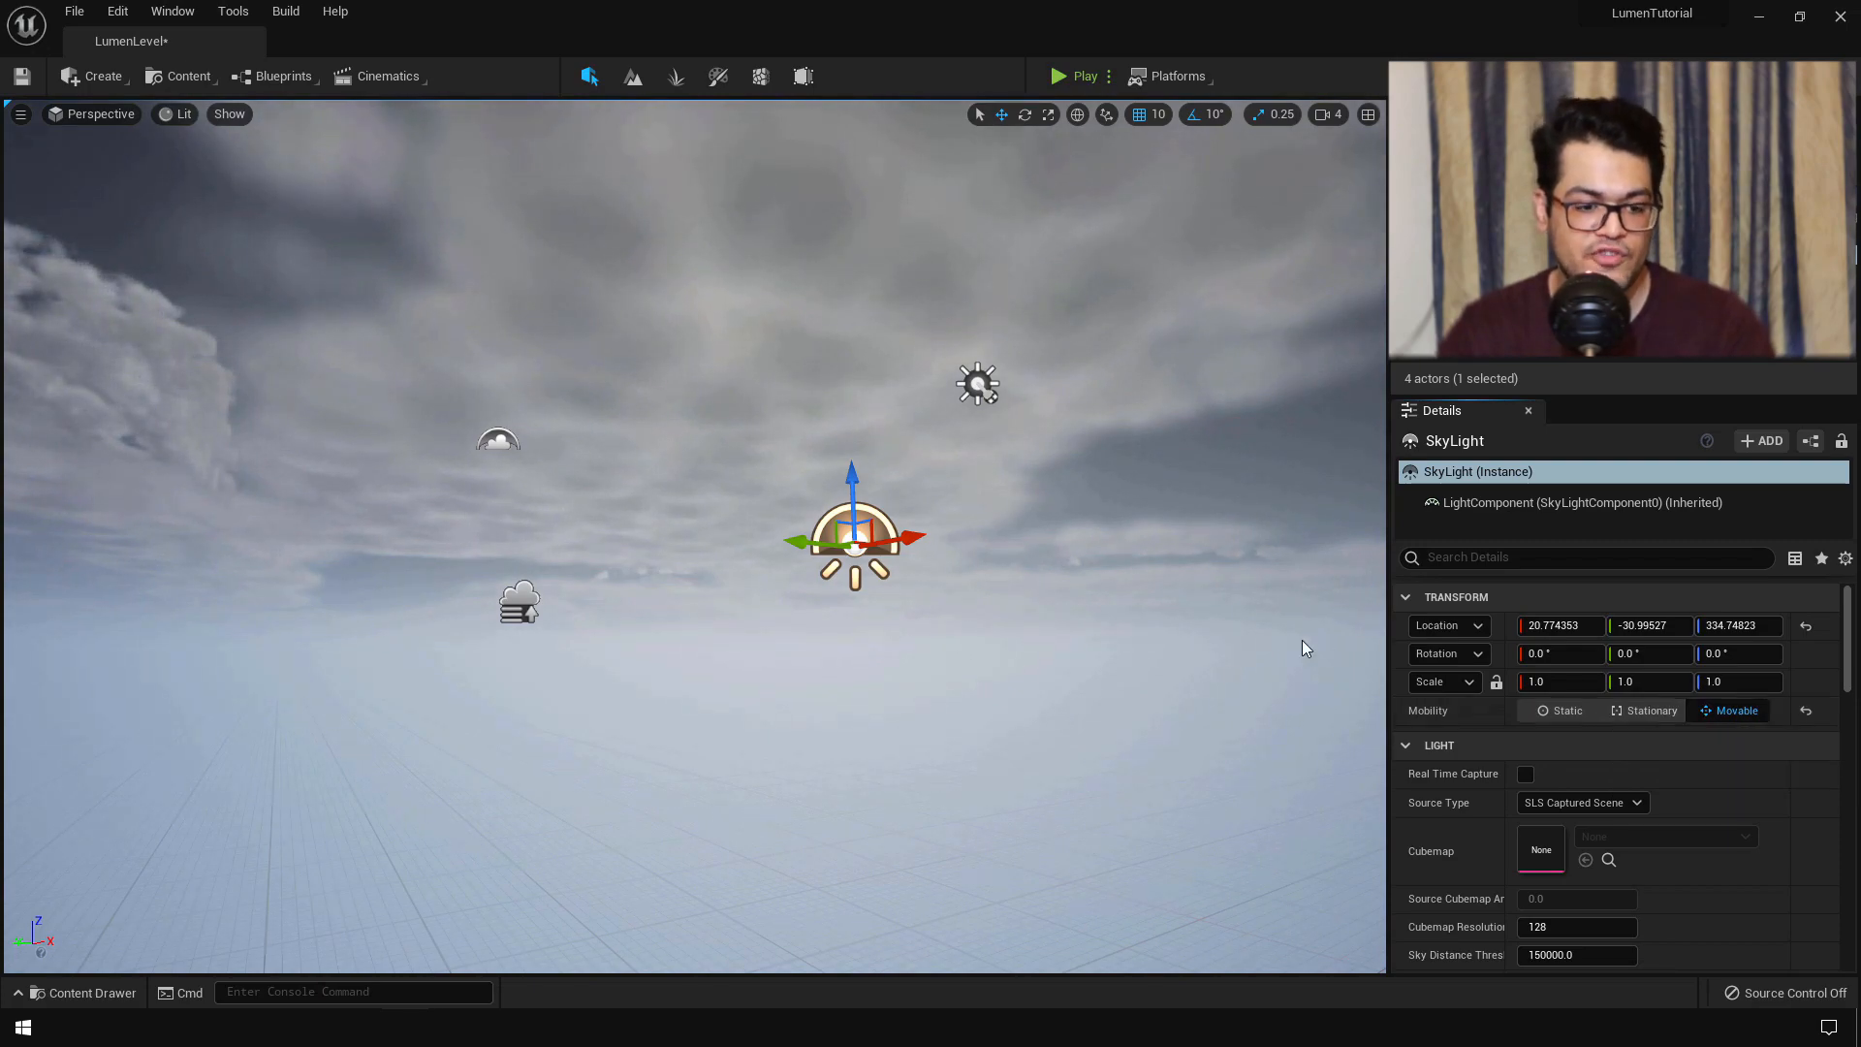
{"action": "left_click", "coordinate": [1525, 774]}
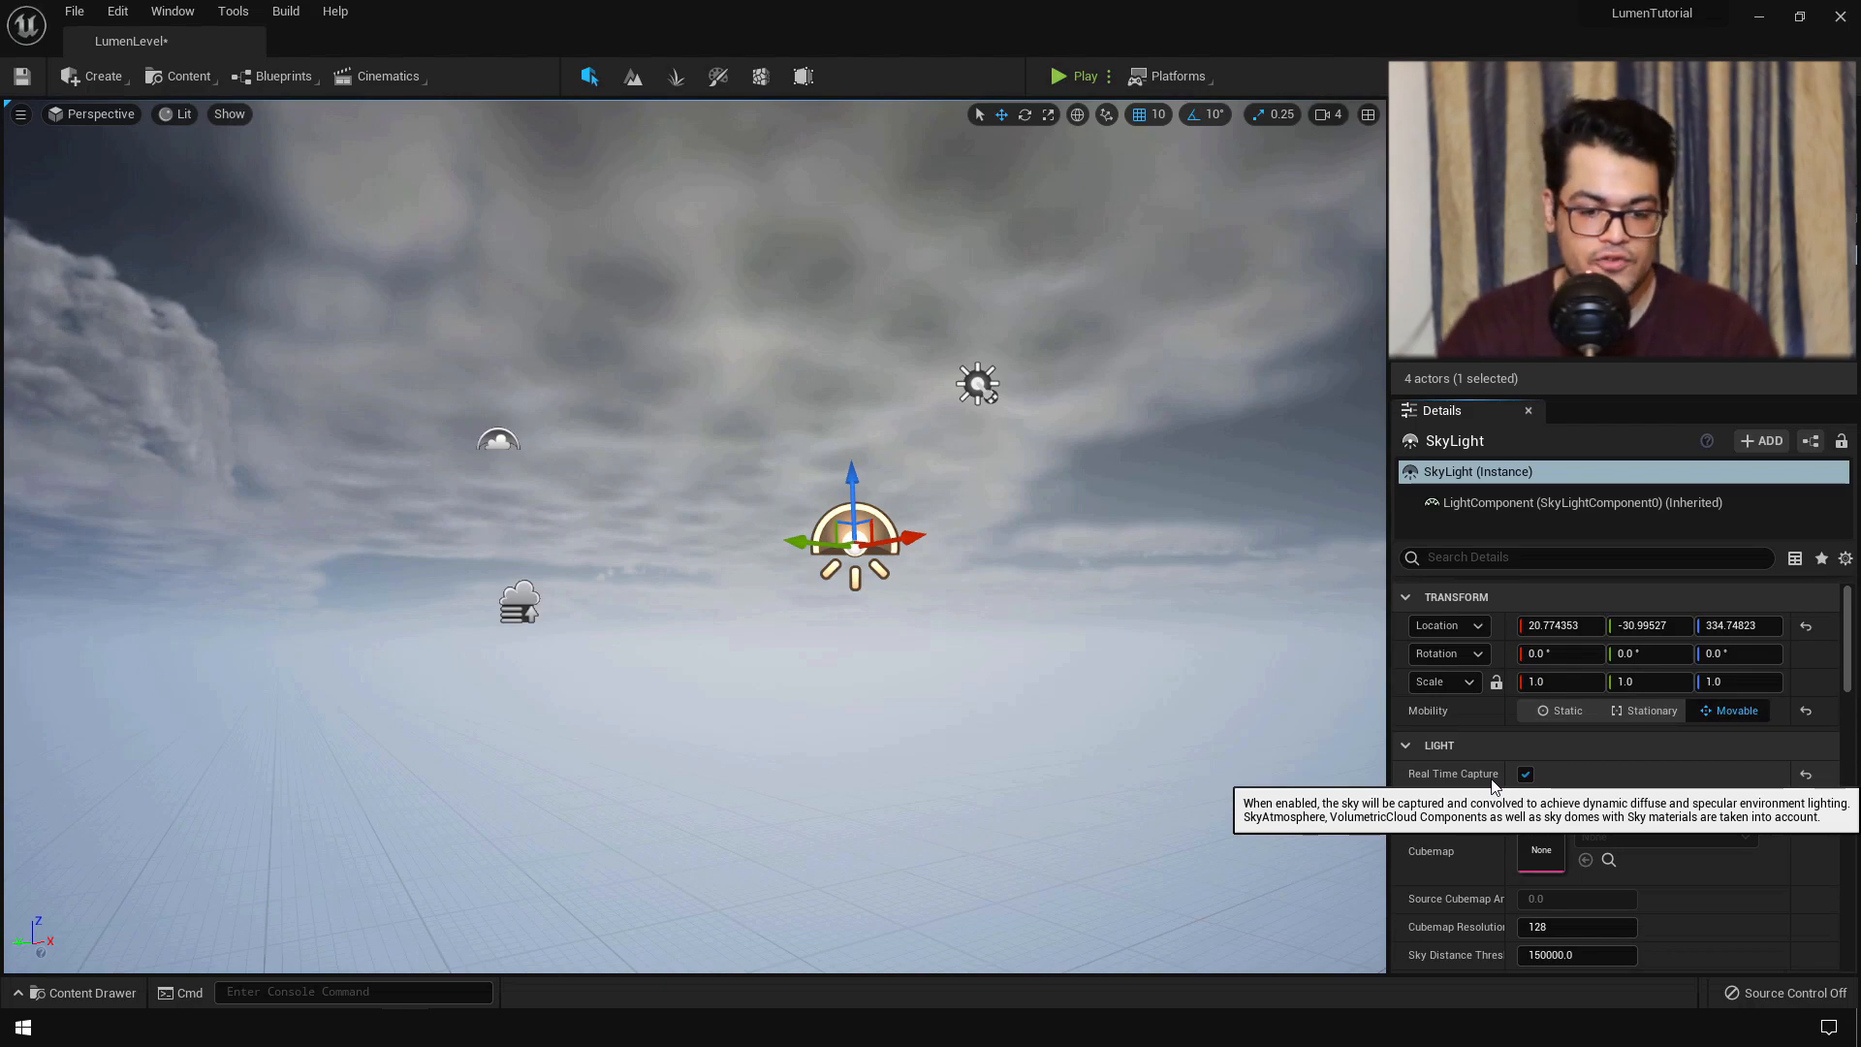
{"action": "left_click", "coordinate": [498, 441]}
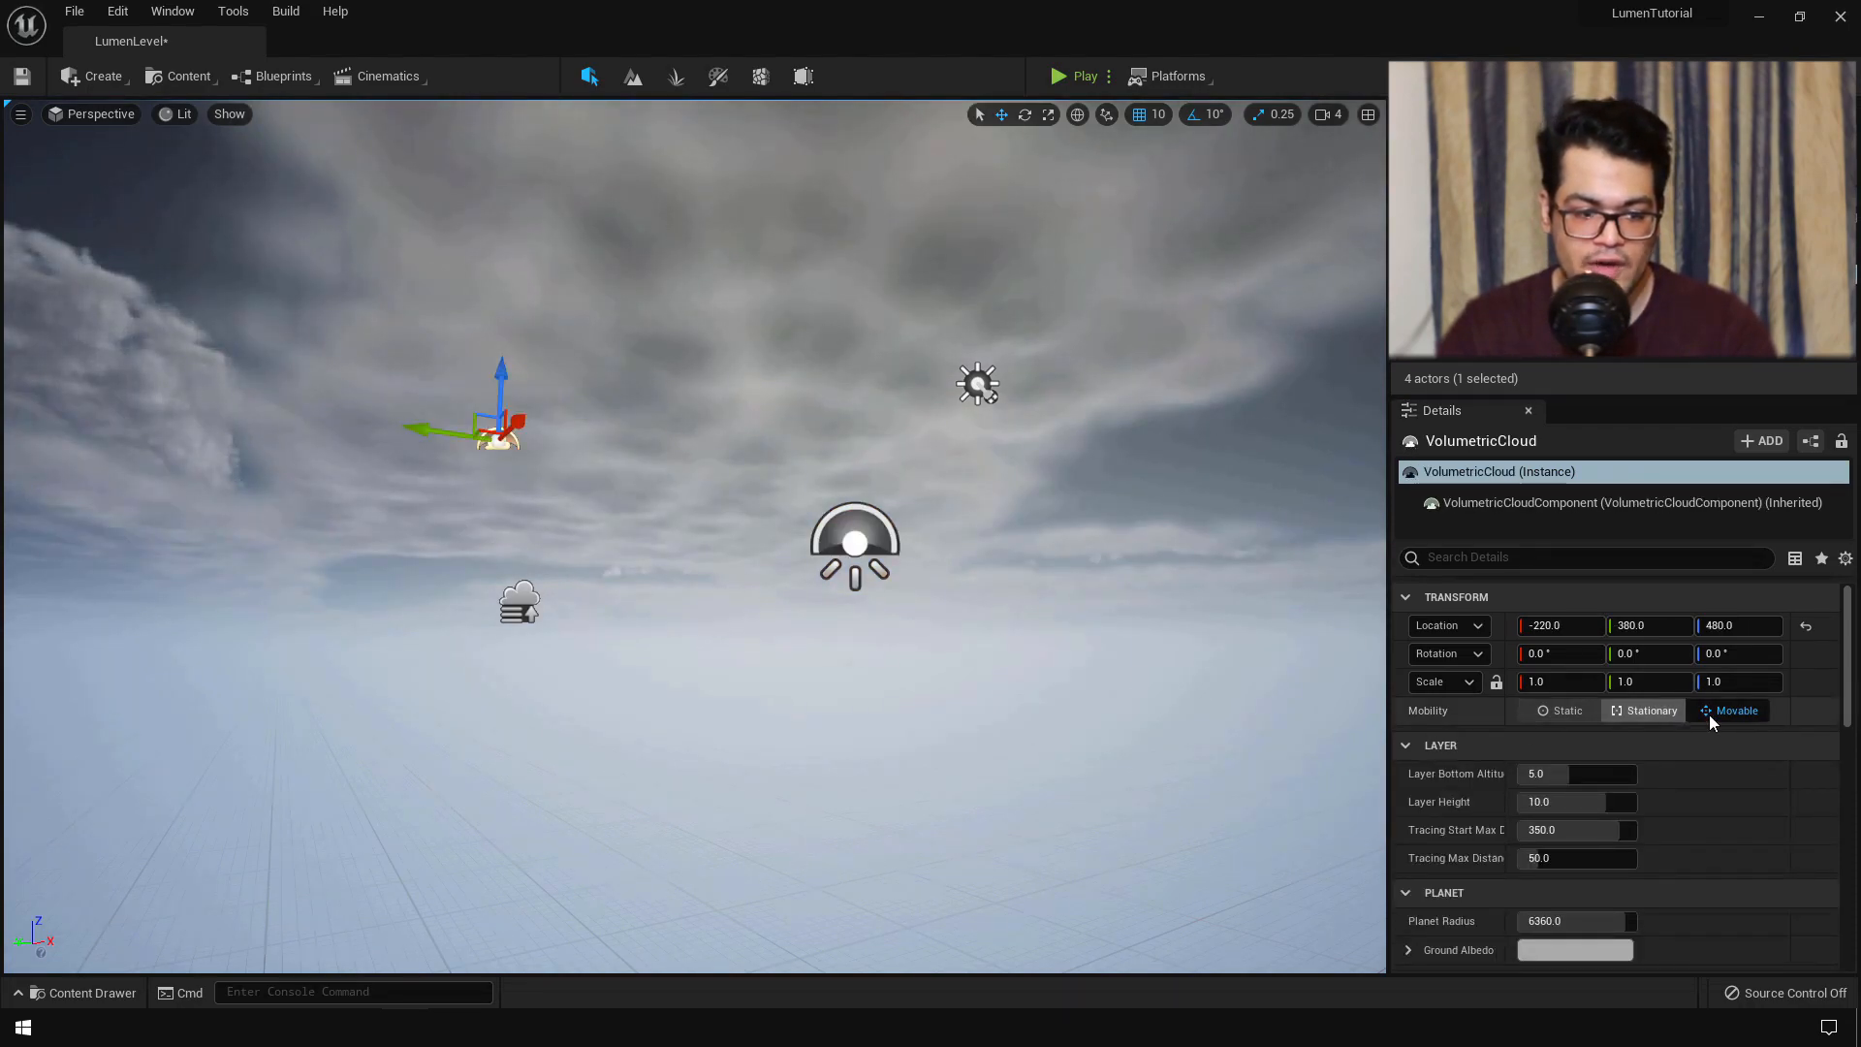
- Drag the LumenRoom static mesh from the Content Drawer into the level
{"action": "key", "text": "s"}
{"action": "right_click_drag", "start_coordinate": [1001, 698], "coordinate": [1001, 747]}
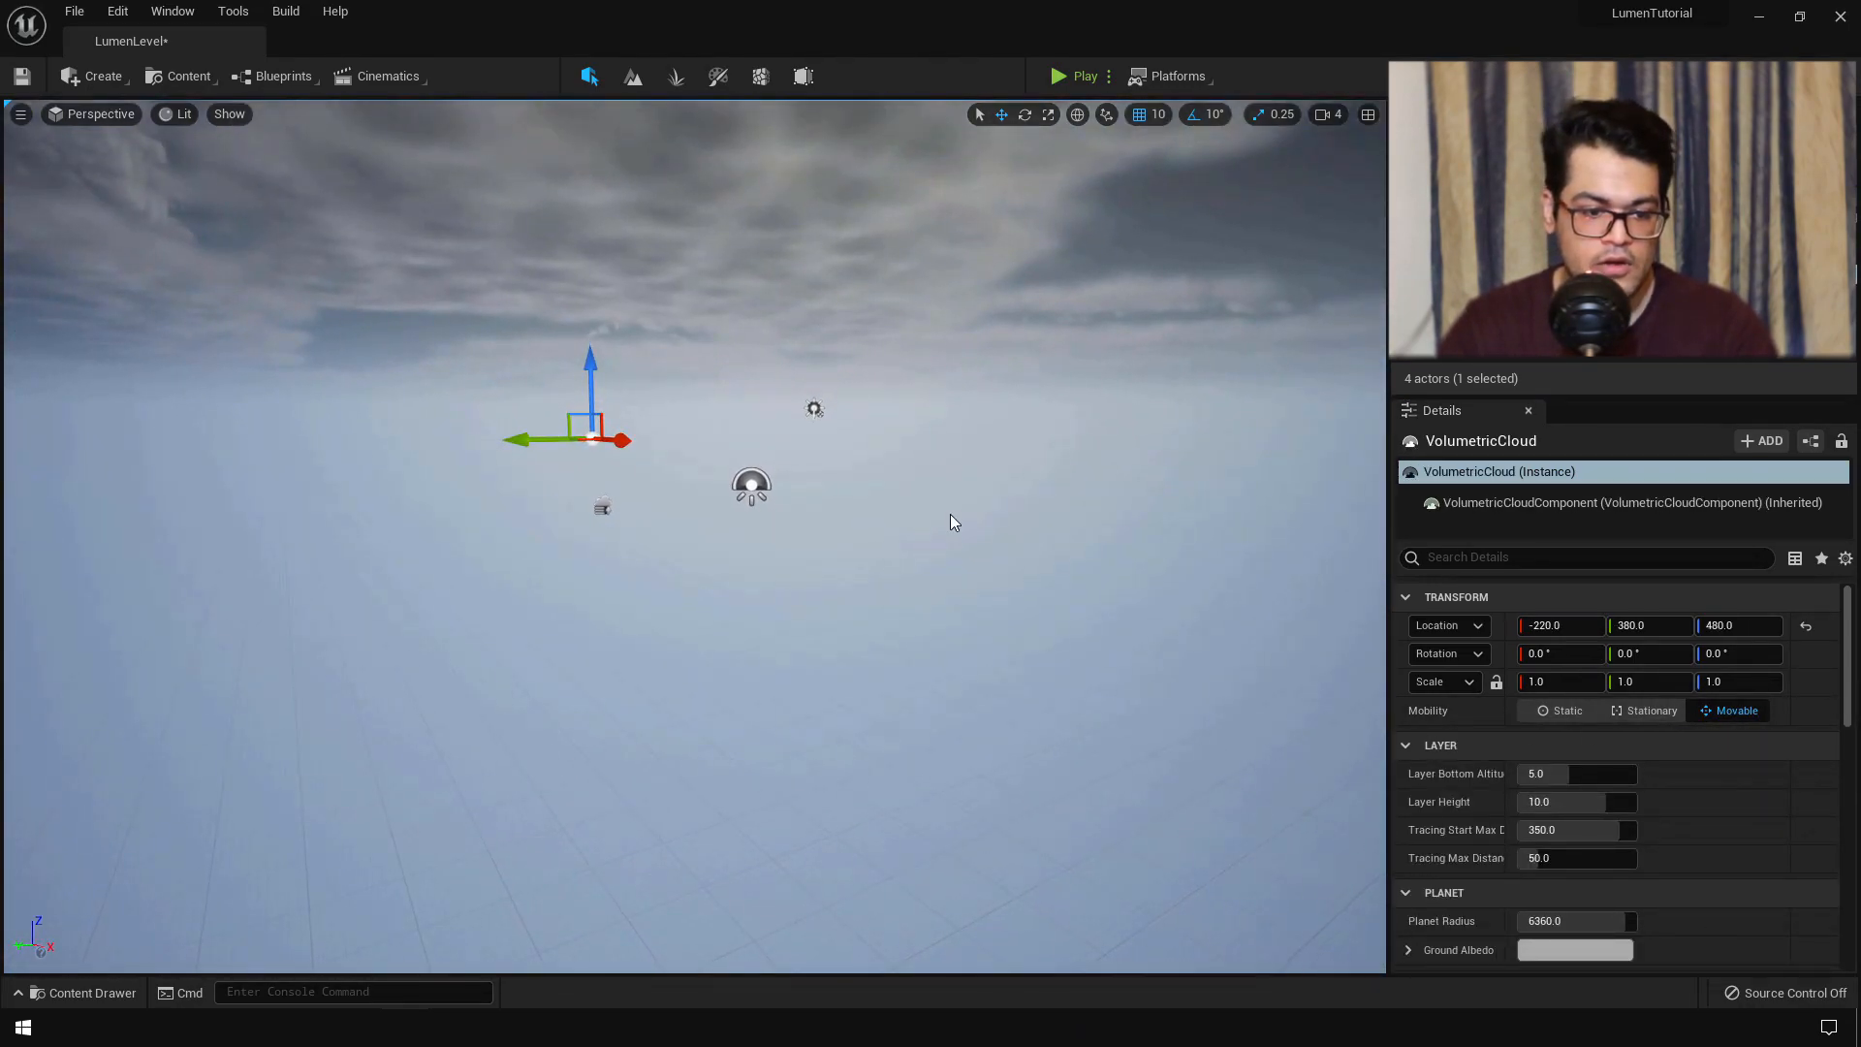
{"action": "key", "text": "ctrl+space"}
{"action": "left_click_drag", "start_coordinate": [374, 891], "coordinate": [570, 570]}
{"action": "key", "text": "s"}
{"action": "right_click_drag", "start_coordinate": [570, 570], "coordinate": [242, 564]}
{"action": "key", "text": "d"}
- Set the LumenRoom's Location X, Y and Z to 0
{"action": "left_click", "coordinate": [1562, 625]}
{"action": "type", "text": "0"}
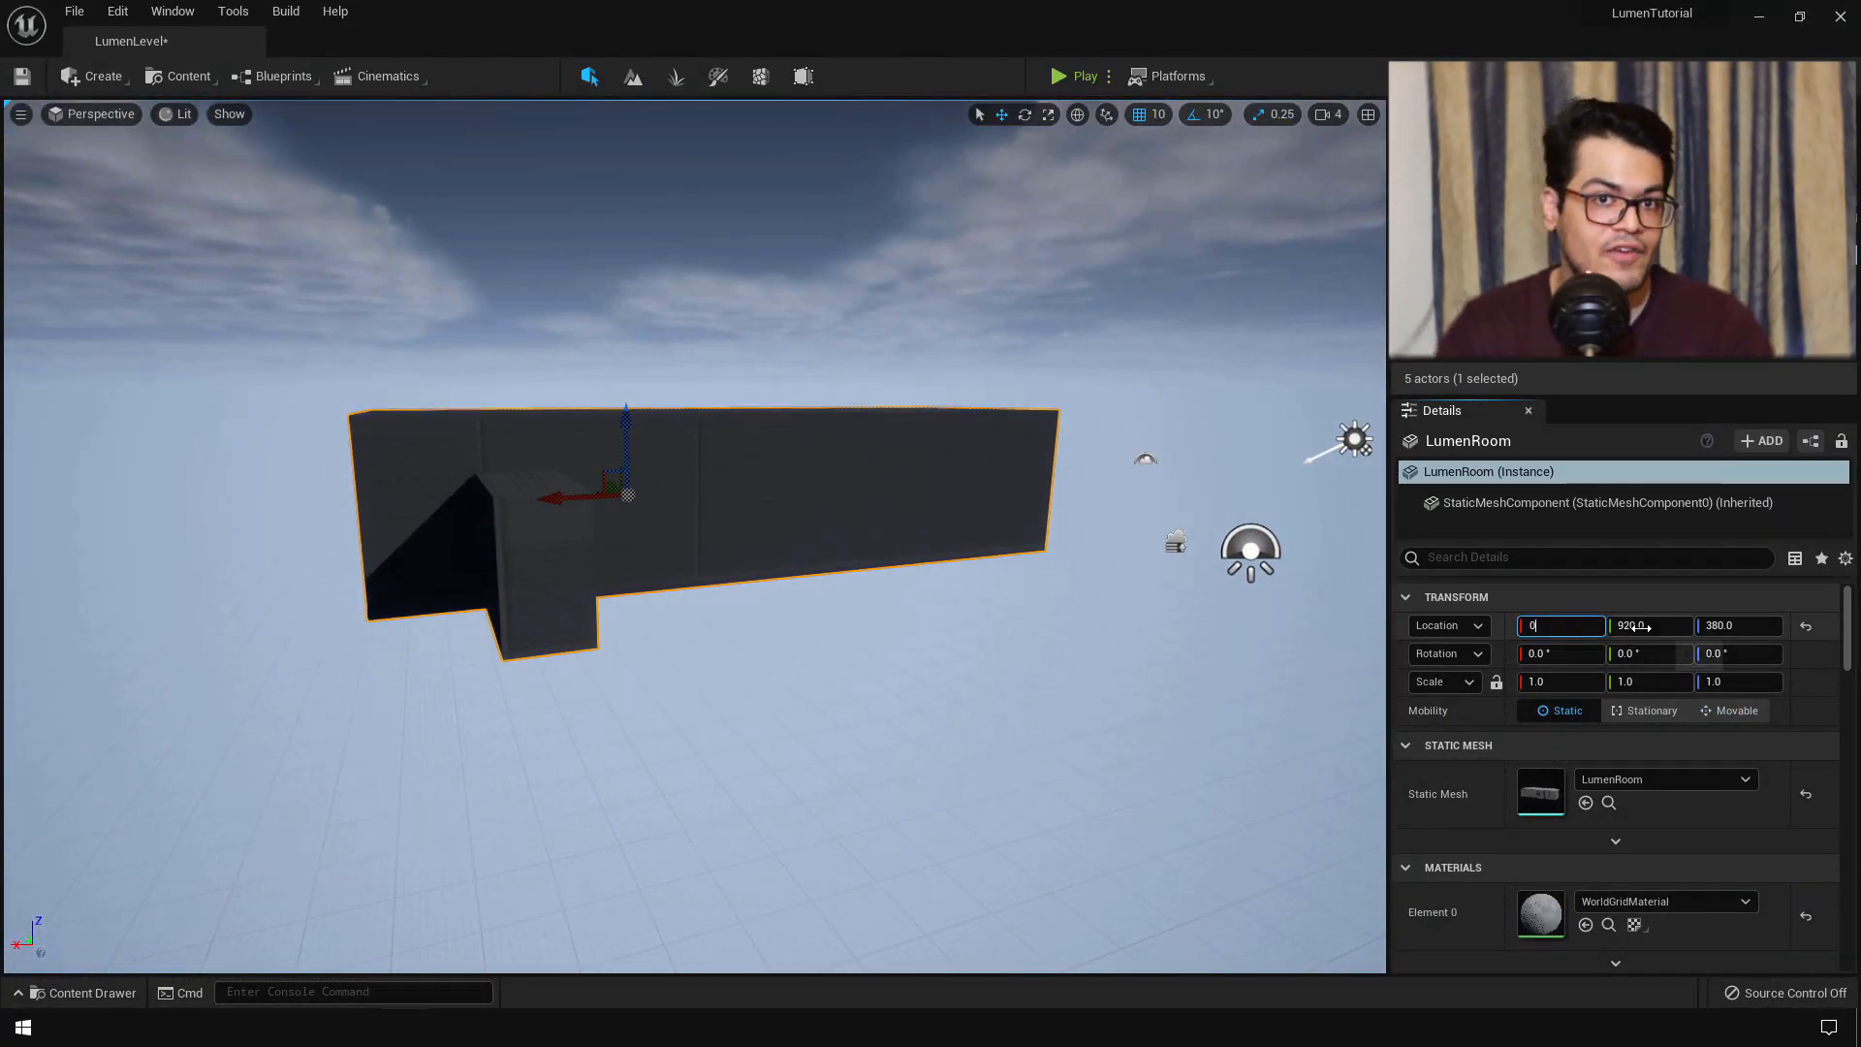
{"action": "left_click", "coordinate": [1640, 628]}
{"action": "type", "text": "0"}
{"action": "left_click", "coordinate": [1724, 627]}
{"action": "type", "text": "0"}
{"action": "key", "text": "Return"}
- Fly inside the LumenRoom to inspect its dark interior
{"action": "key", "text": "s"}
{"action": "right_click_drag", "start_coordinate": [1143, 601], "coordinate": [921, 627]}
{"action": "key", "text": "w"}
{"action": "key", "text": "s"}
{"action": "key", "text": "w"}
{"action": "key", "text": "s"}
{"action": "key", "text": "w"}
{"action": "key", "text": "d"}
{"action": "key", "text": "a"}
{"action": "right_click_drag", "start_coordinate": [1012, 711], "coordinate": [1012, 715]}
{"action": "key", "text": "w"}
{"action": "key", "text": "s"}
- Toggle game view to preview the lighting, fly back outside, and select the room box
{"action": "key", "text": "g"}
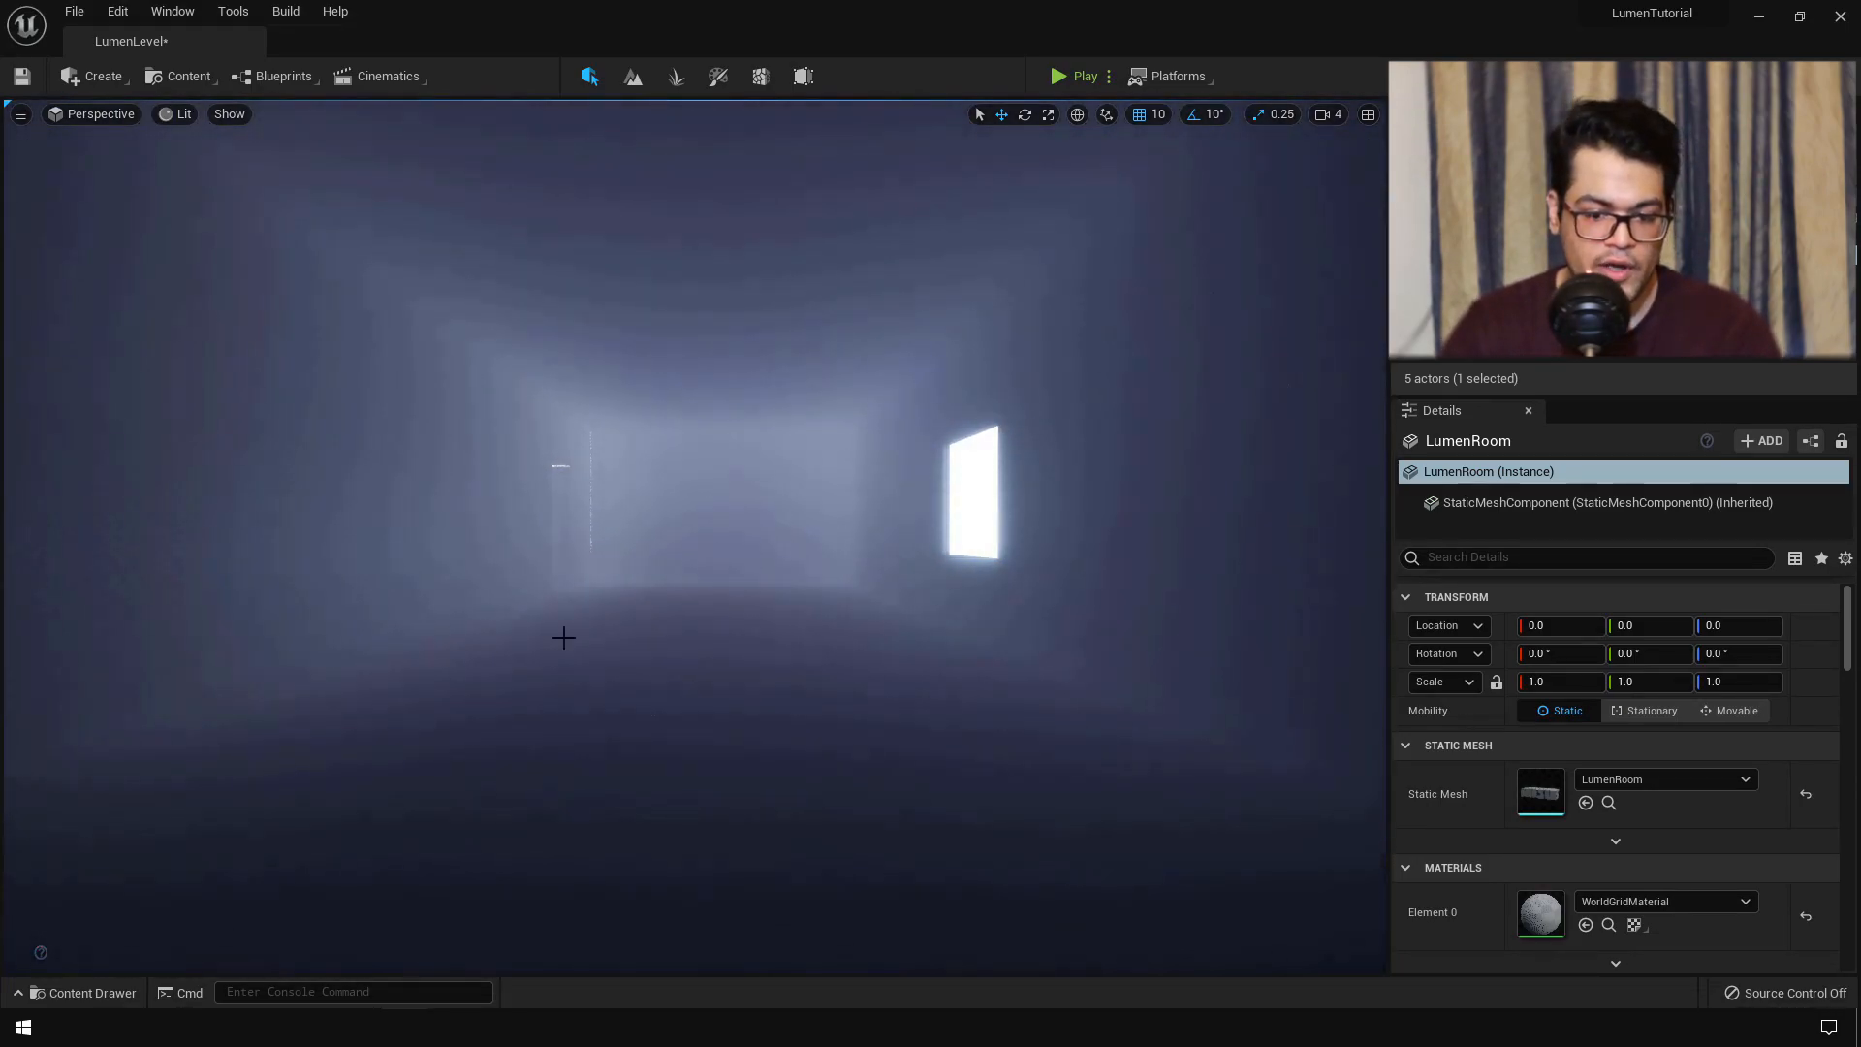
{"action": "key", "text": "s"}
{"action": "right_click_drag", "start_coordinate": [612, 630], "coordinate": [513, 630]}
{"action": "key", "text": "d"}
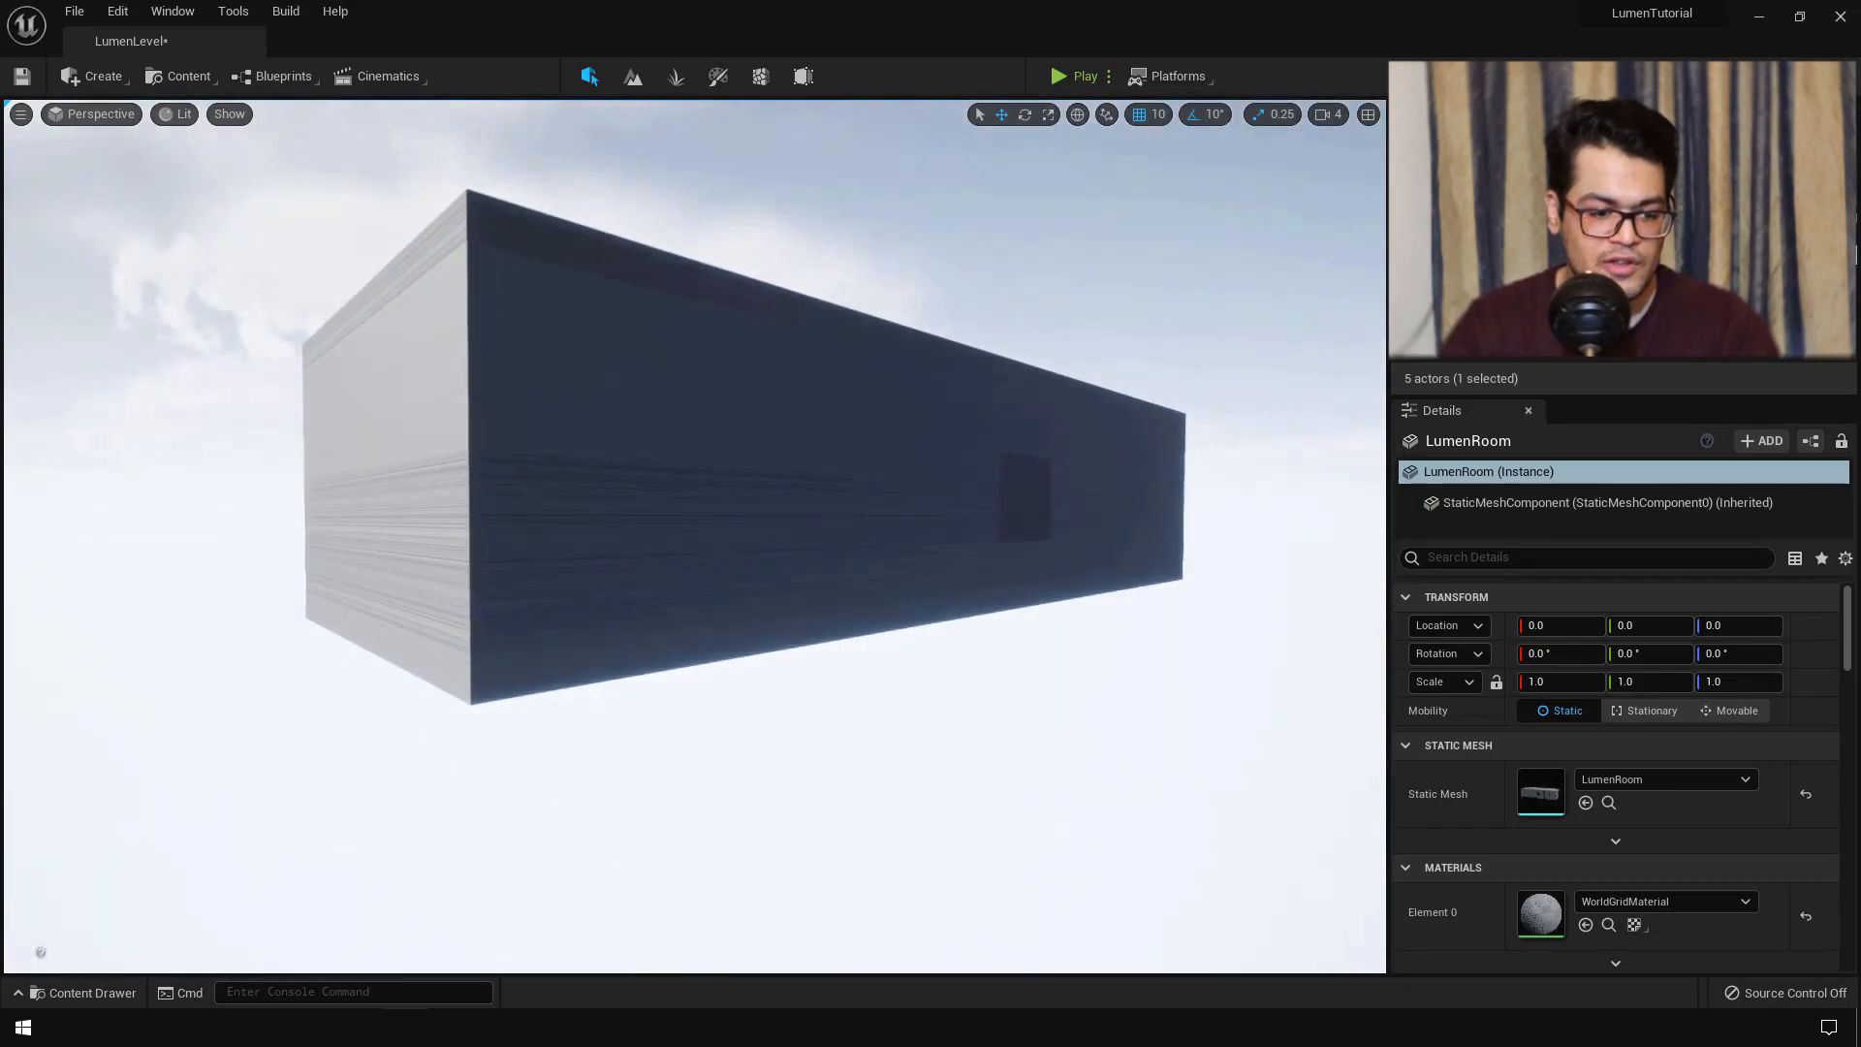
{"action": "key", "text": "w"}
{"action": "right_click_drag", "start_coordinate": [806, 428], "coordinate": [737, 417]}
{"action": "key", "text": "s"}
{"action": "left_click", "coordinate": [710, 329]}
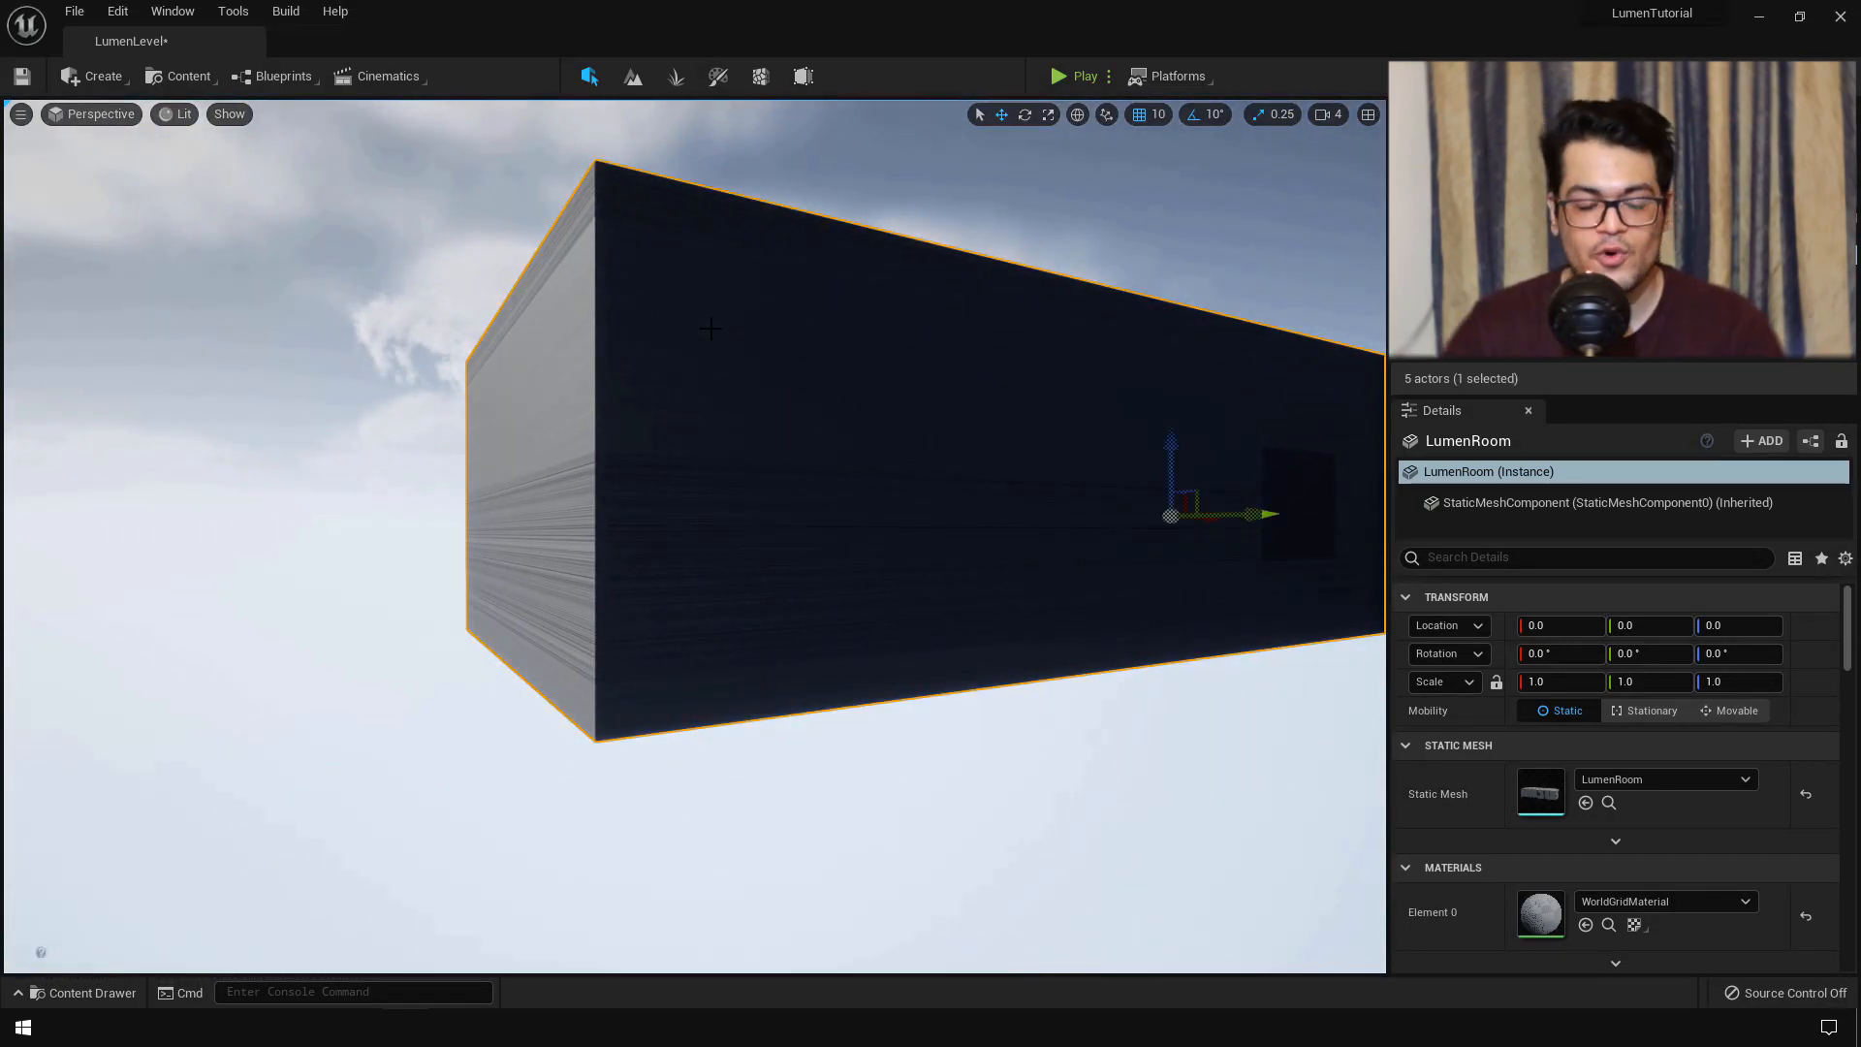
- Assign RoomMat to the LumenRoom's Element 0 and inspect its graph in the Material Editor
{"action": "left_click", "coordinate": [1618, 901]}
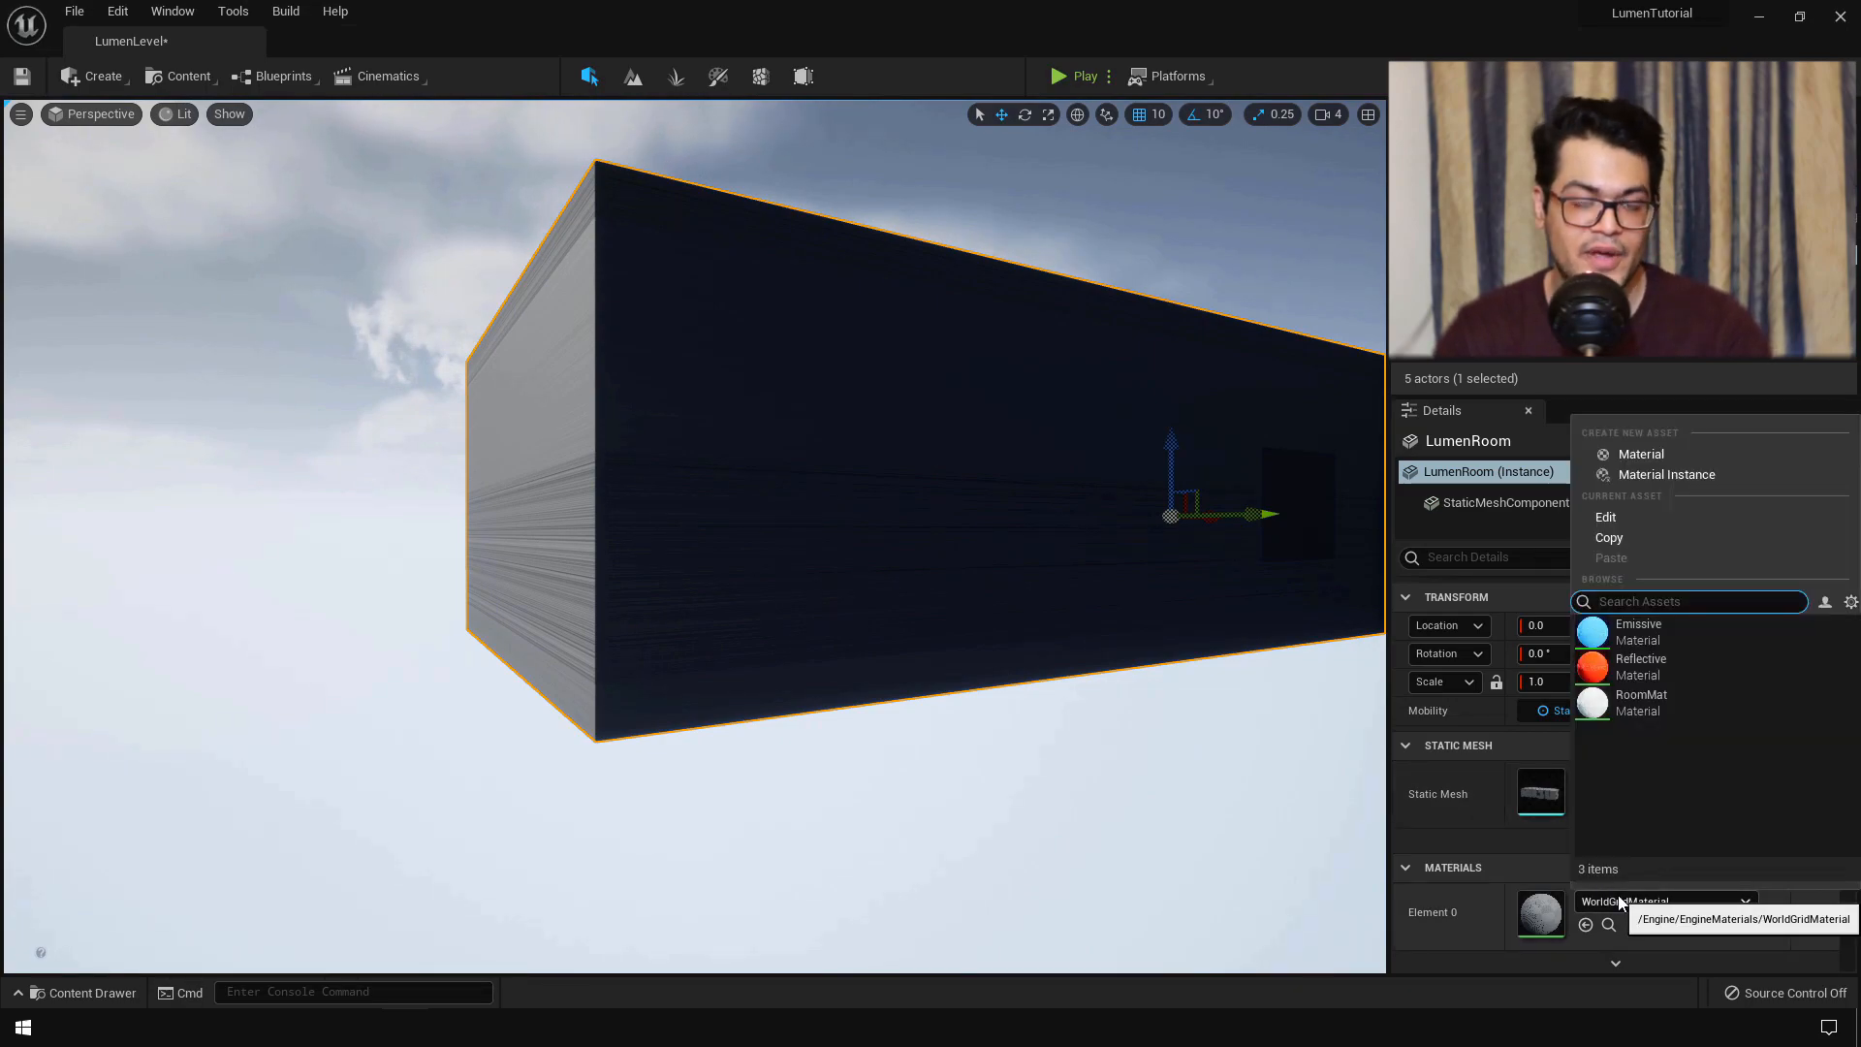
{"action": "left_click", "coordinate": [1661, 706]}
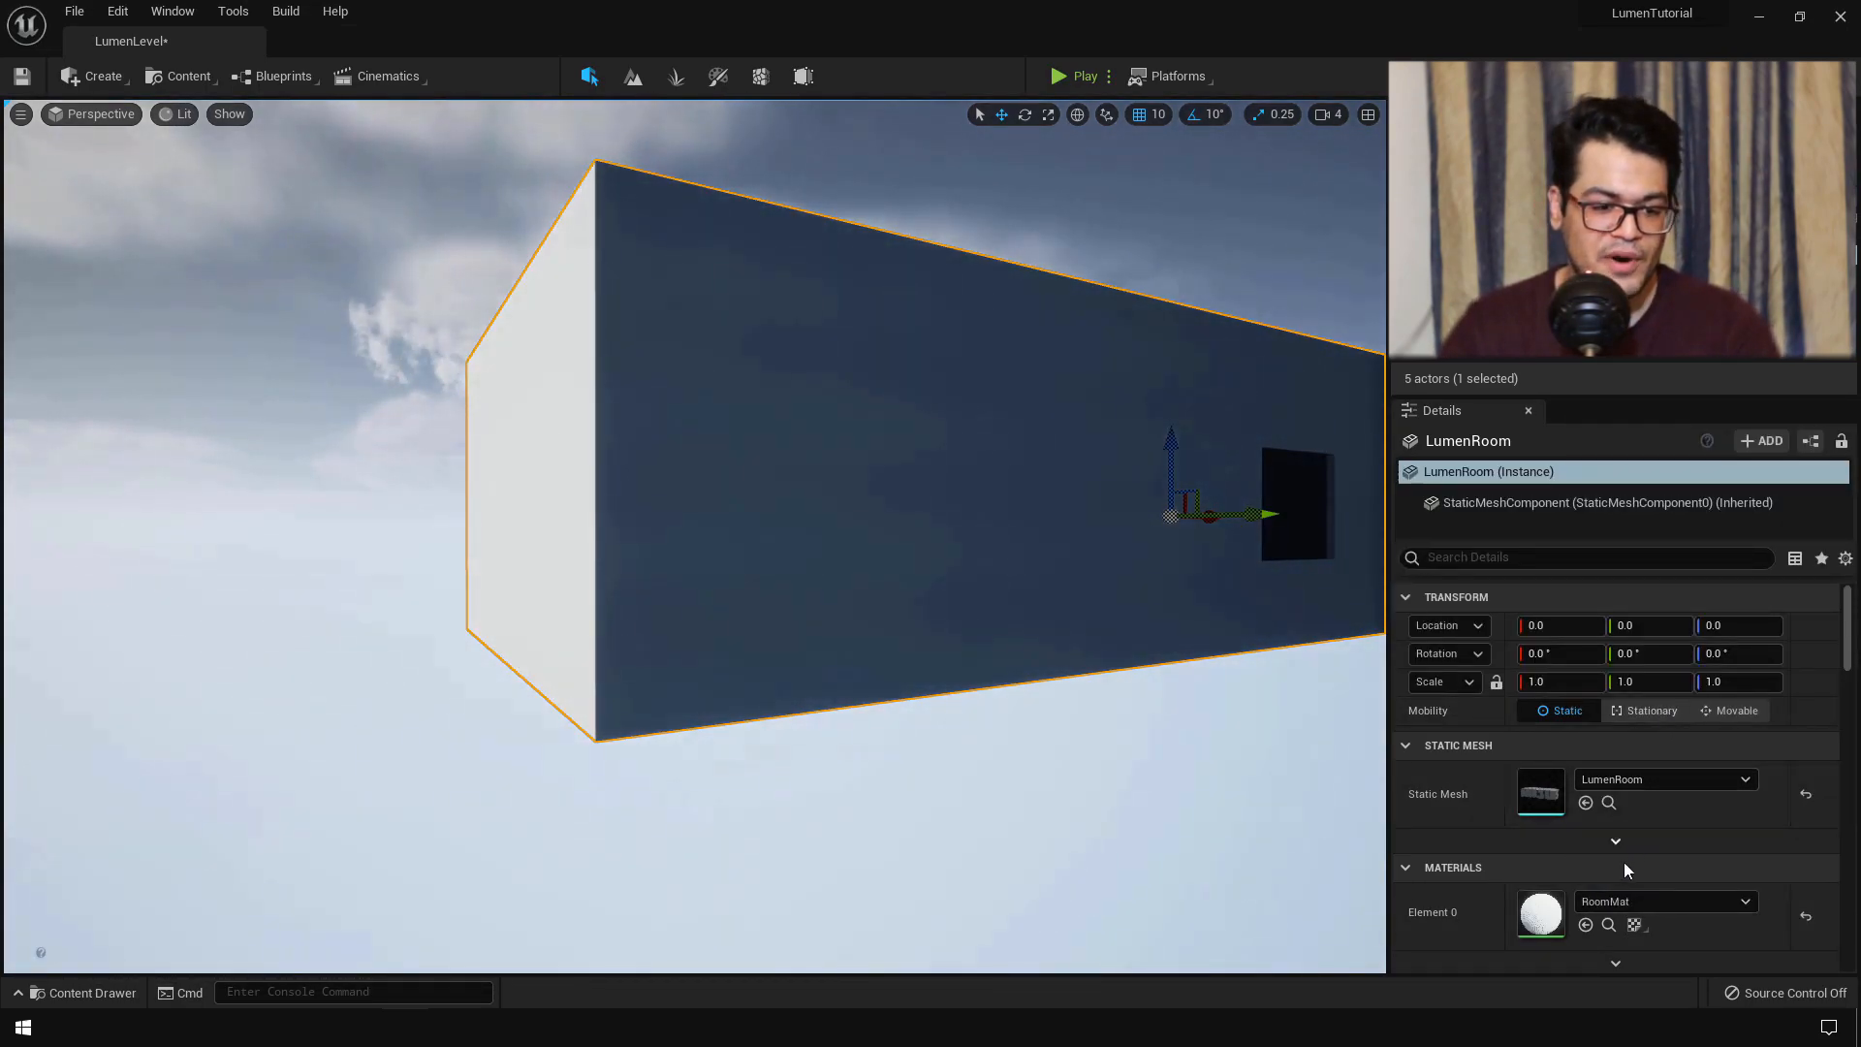
{"action": "double_click", "coordinate": [1541, 914]}
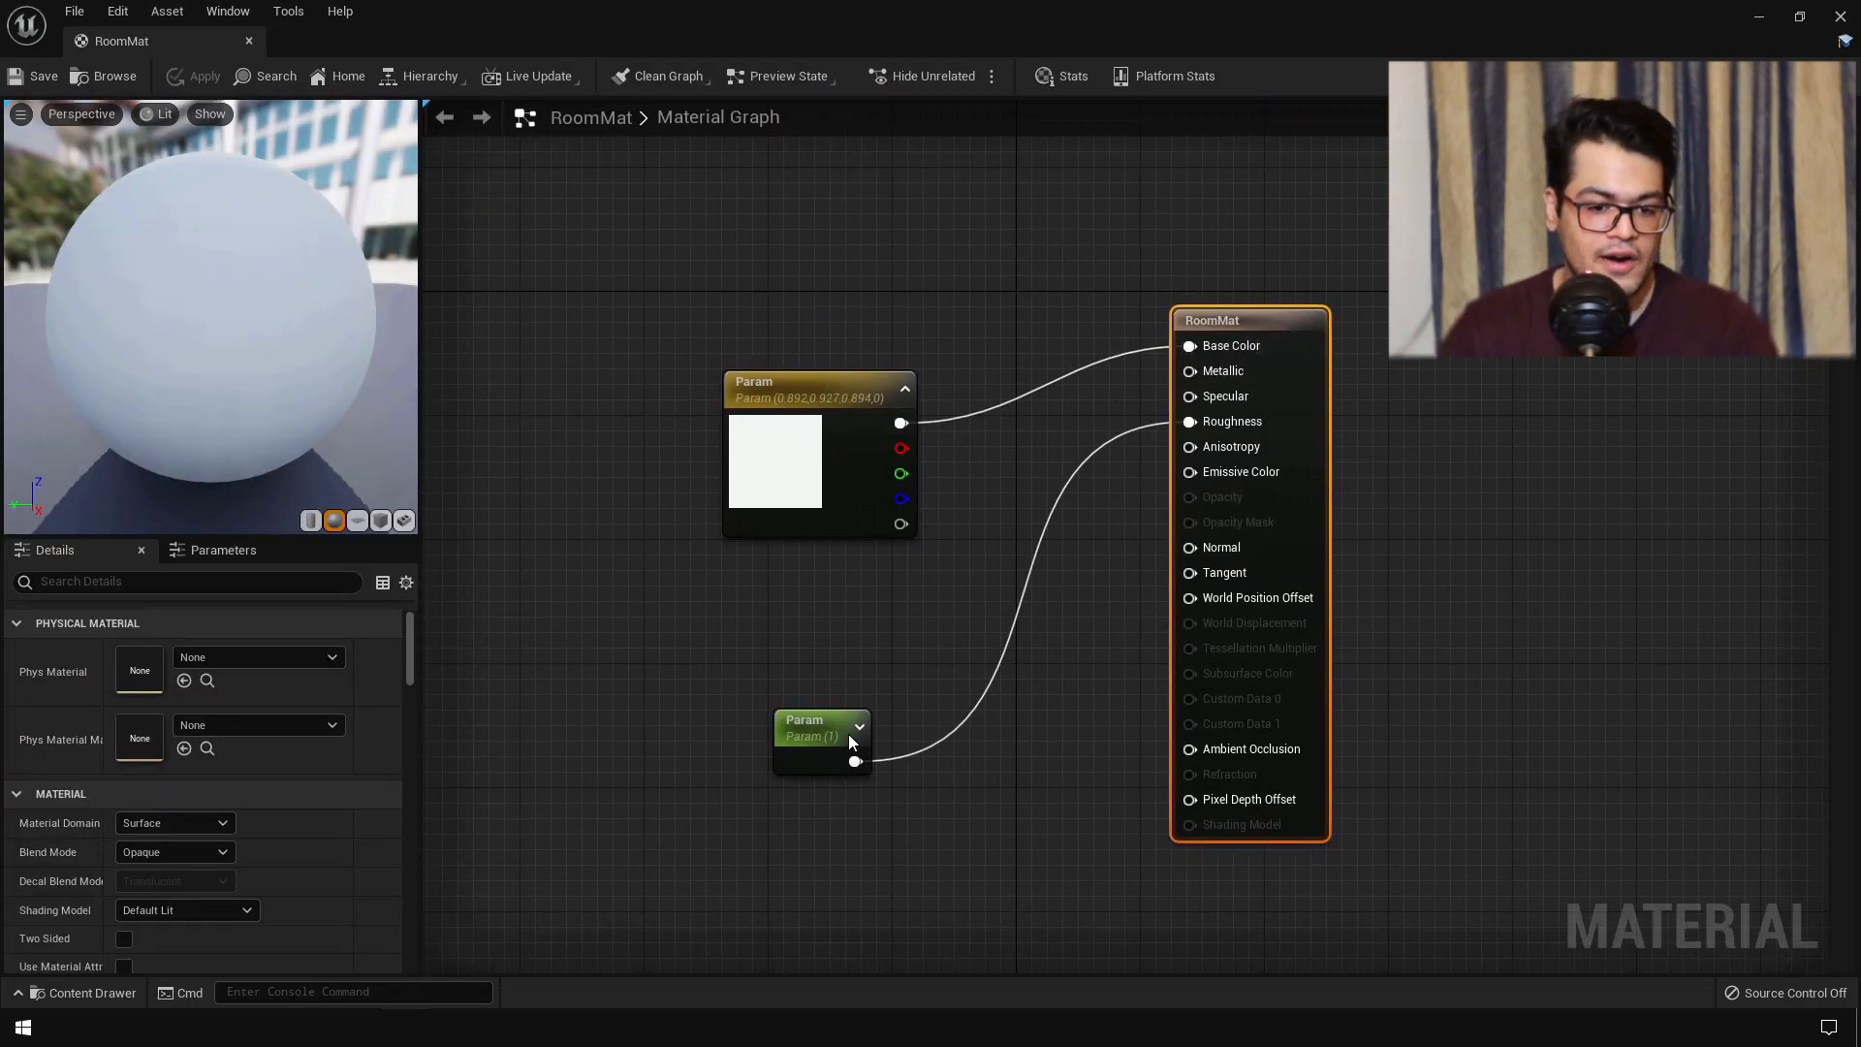
{"action": "left_click_drag", "start_coordinate": [843, 725], "coordinate": [809, 697]}
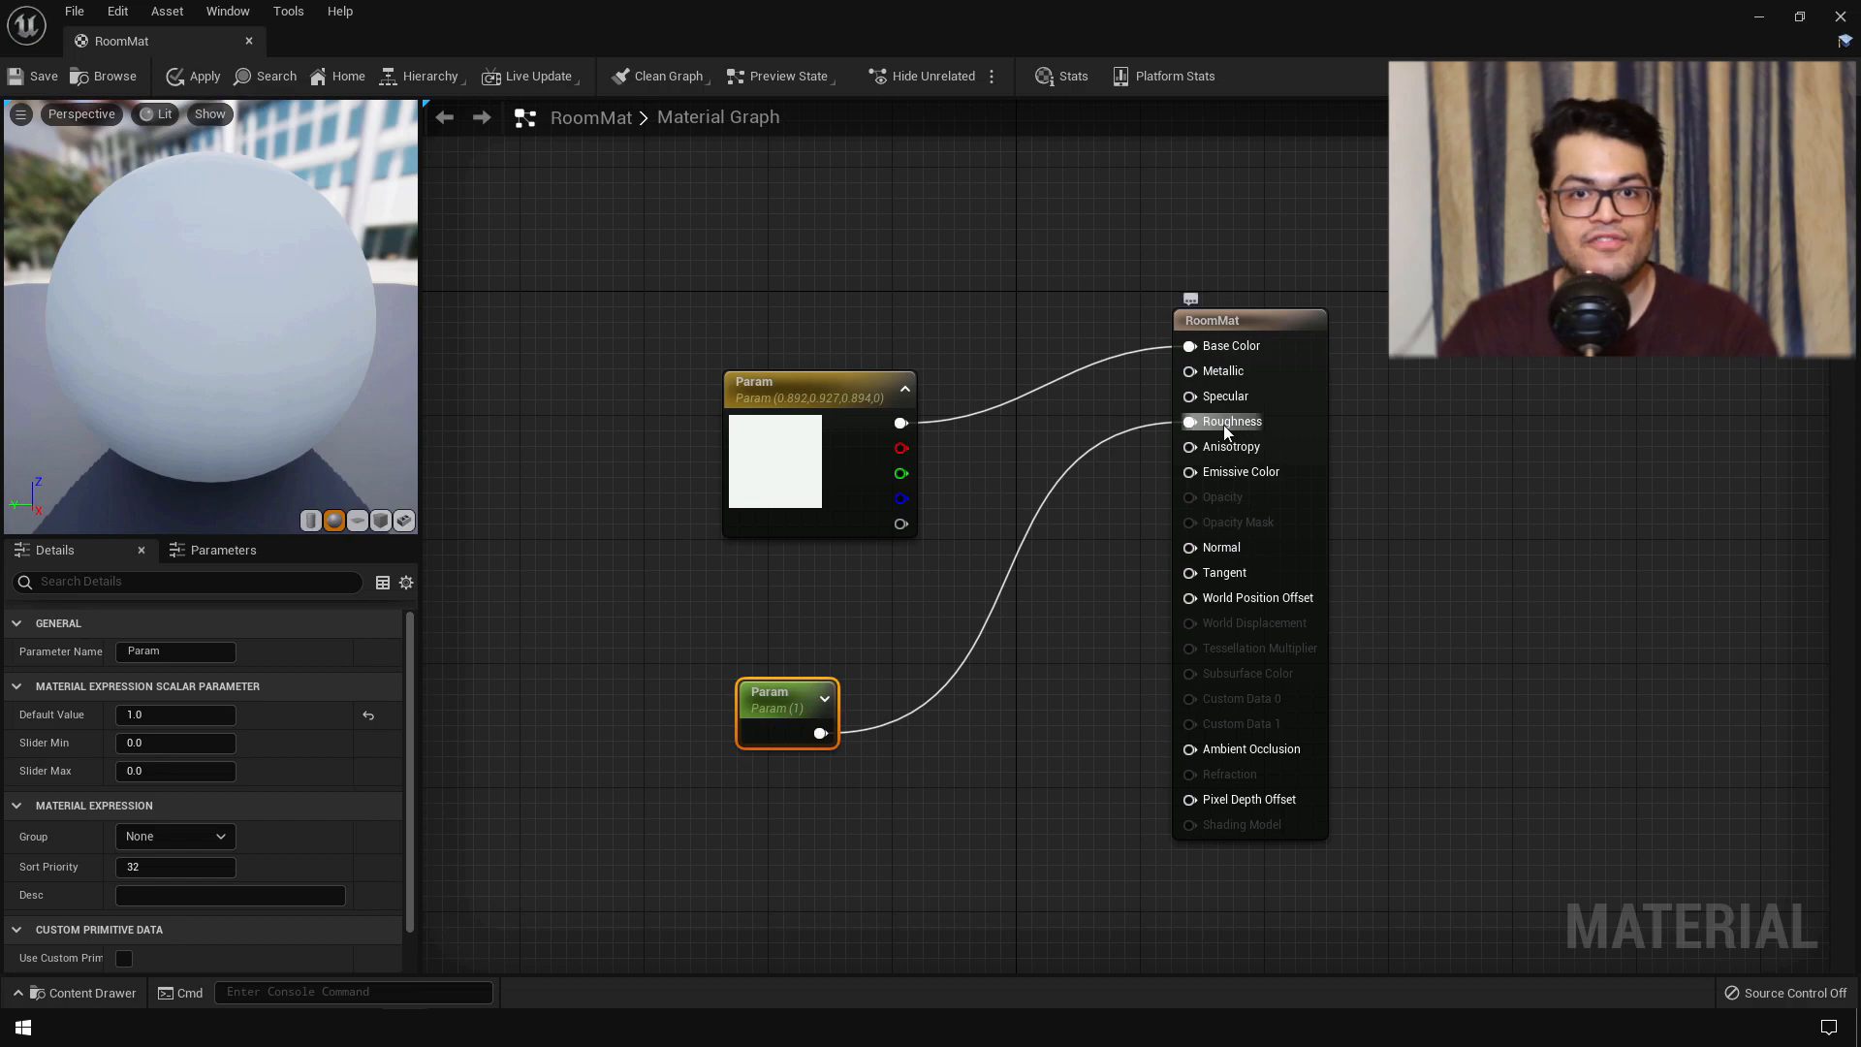
{"action": "left_click_drag", "start_coordinate": [211, 320], "coordinate": [339, 318]}
{"action": "mouse_move", "coordinate": [122, 264]}
{"action": "left_mouse_down"}
{"action": "mouse_move", "coordinate": [165, 266]}
{"action": "mouse_move", "coordinate": [122, 264]}
{"action": "left_mouse_up"}
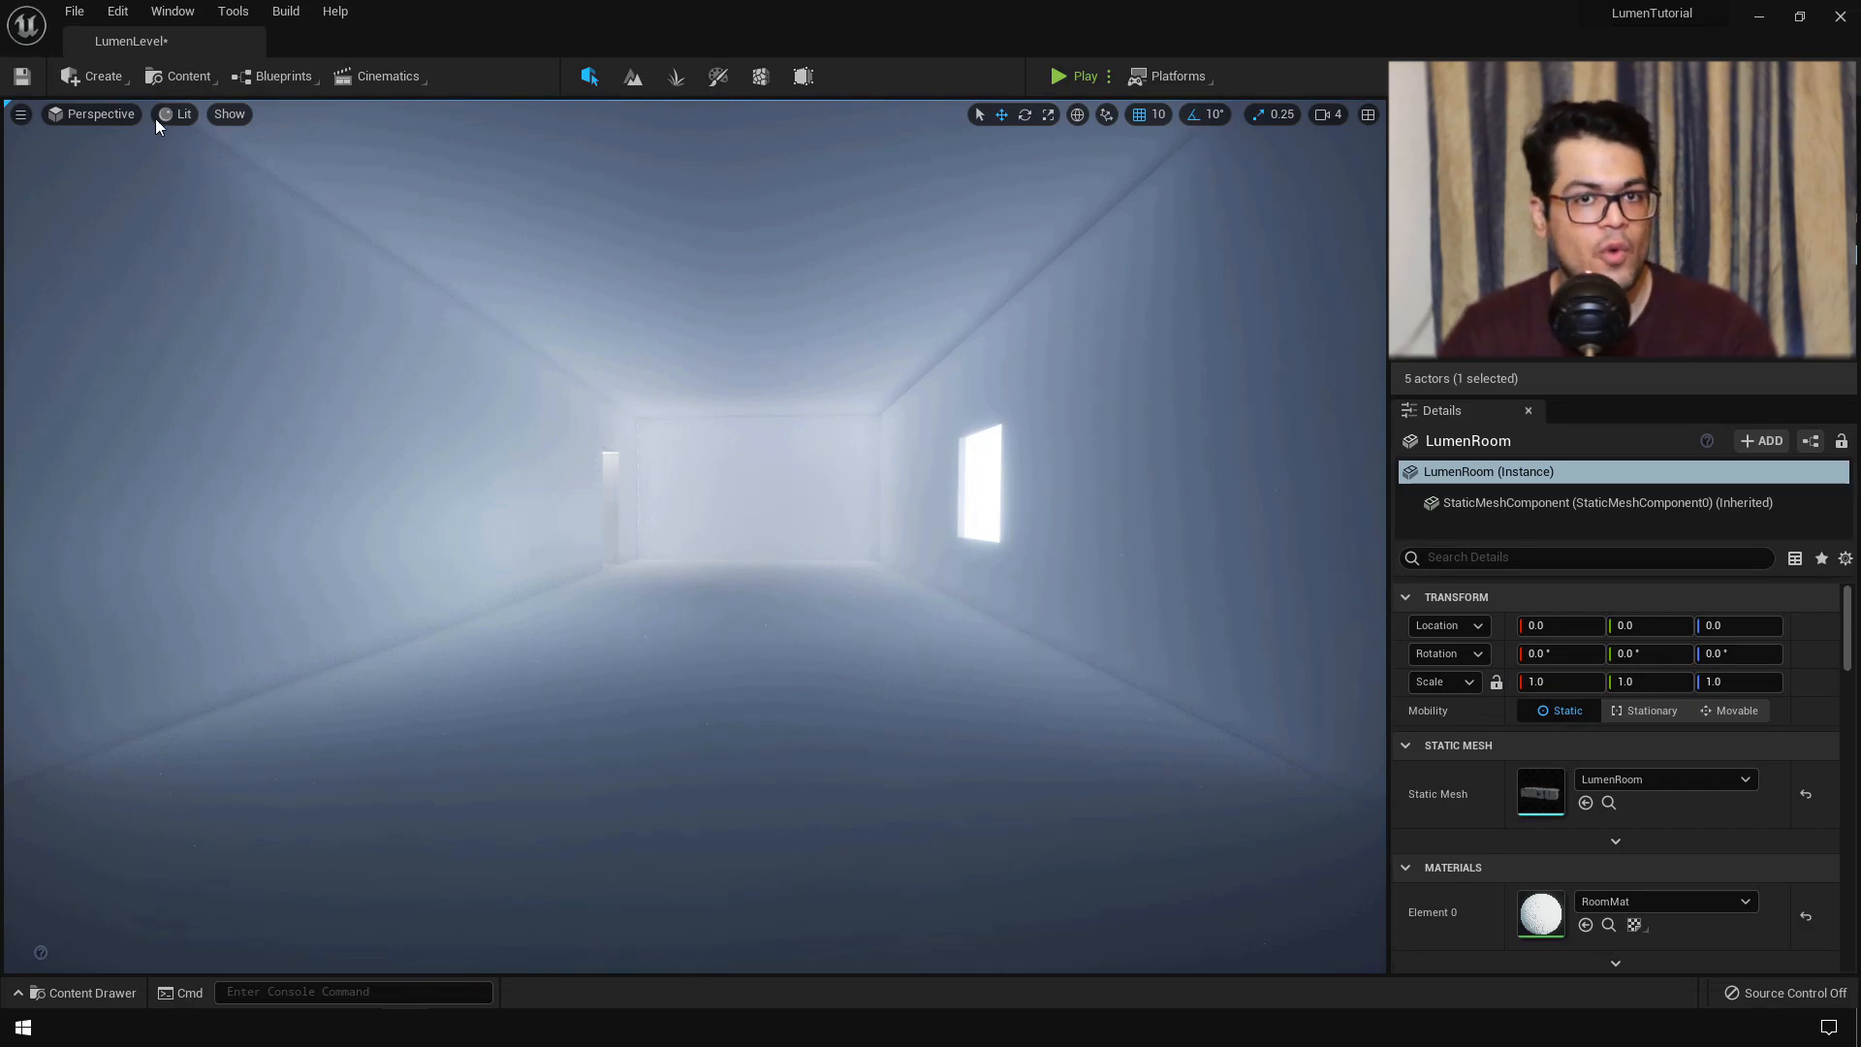
- Add a Post Process Volume and enable Infinite Extent
{"action": "left_click", "coordinate": [118, 84]}
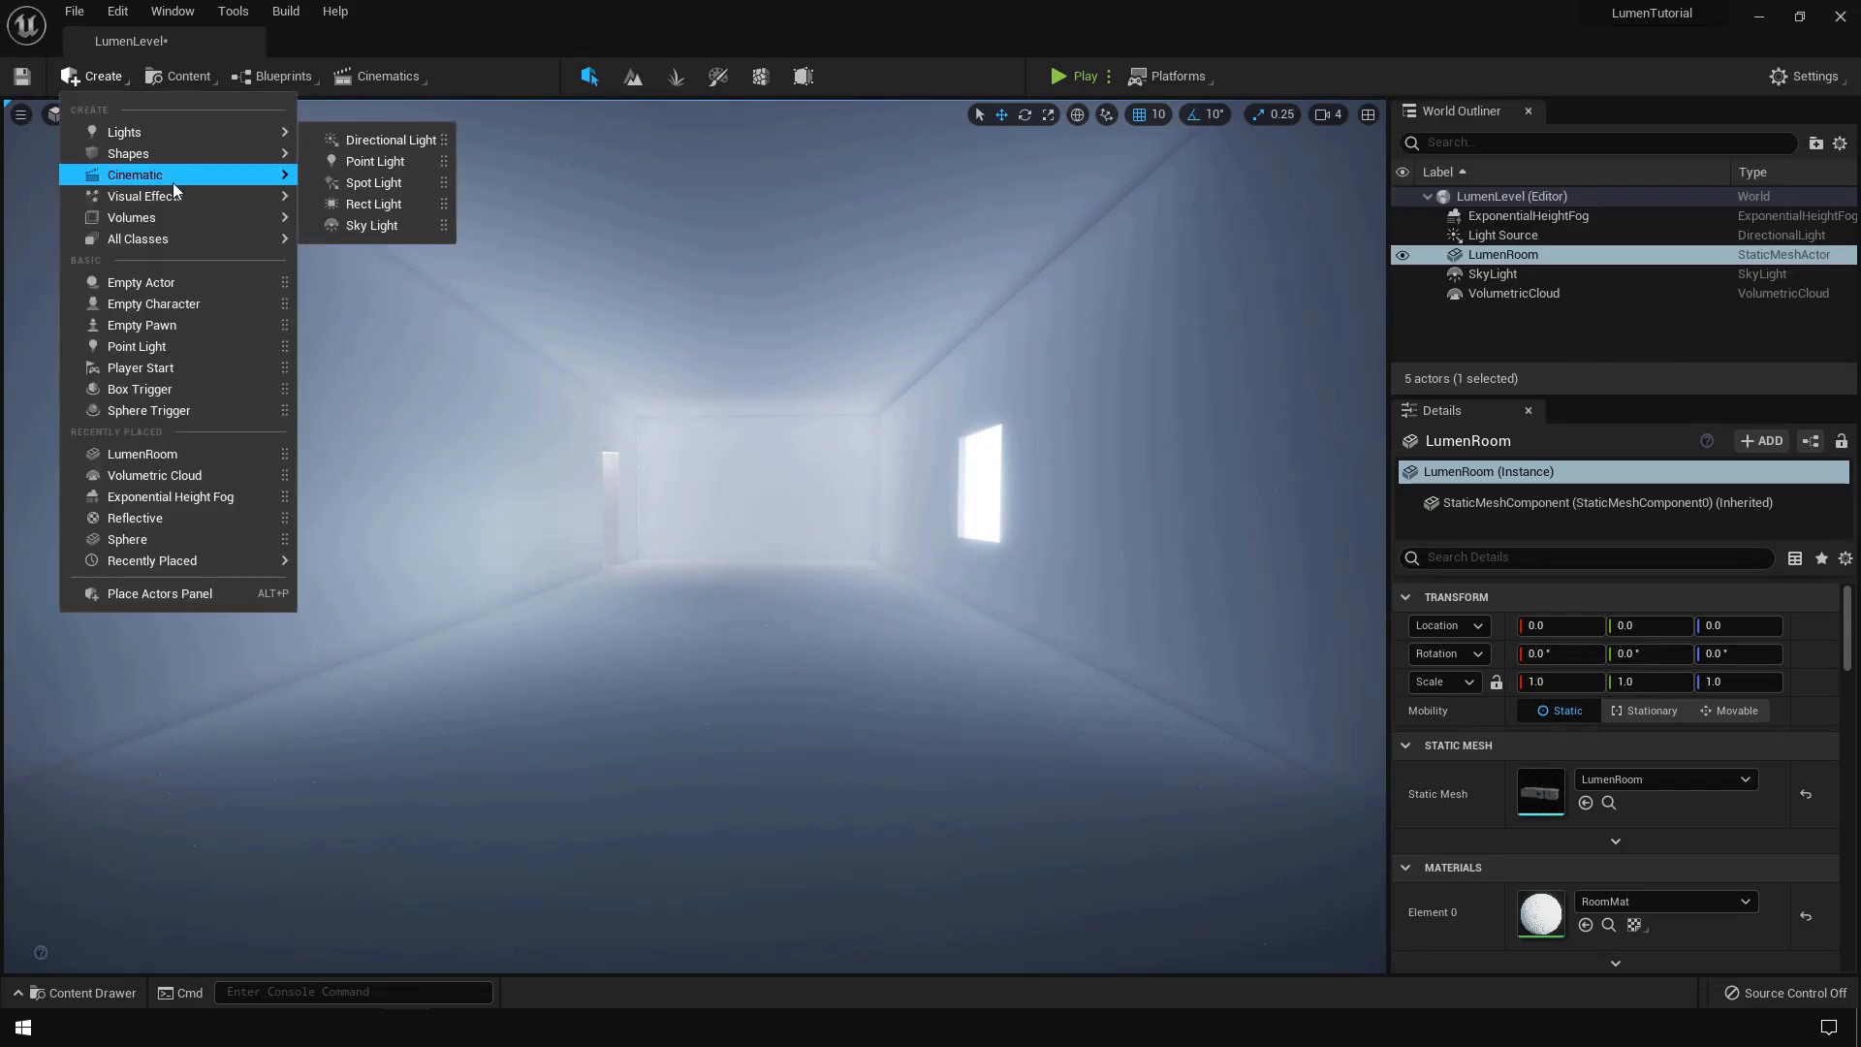
{"action": "mouse_move", "coordinate": [186, 194]}
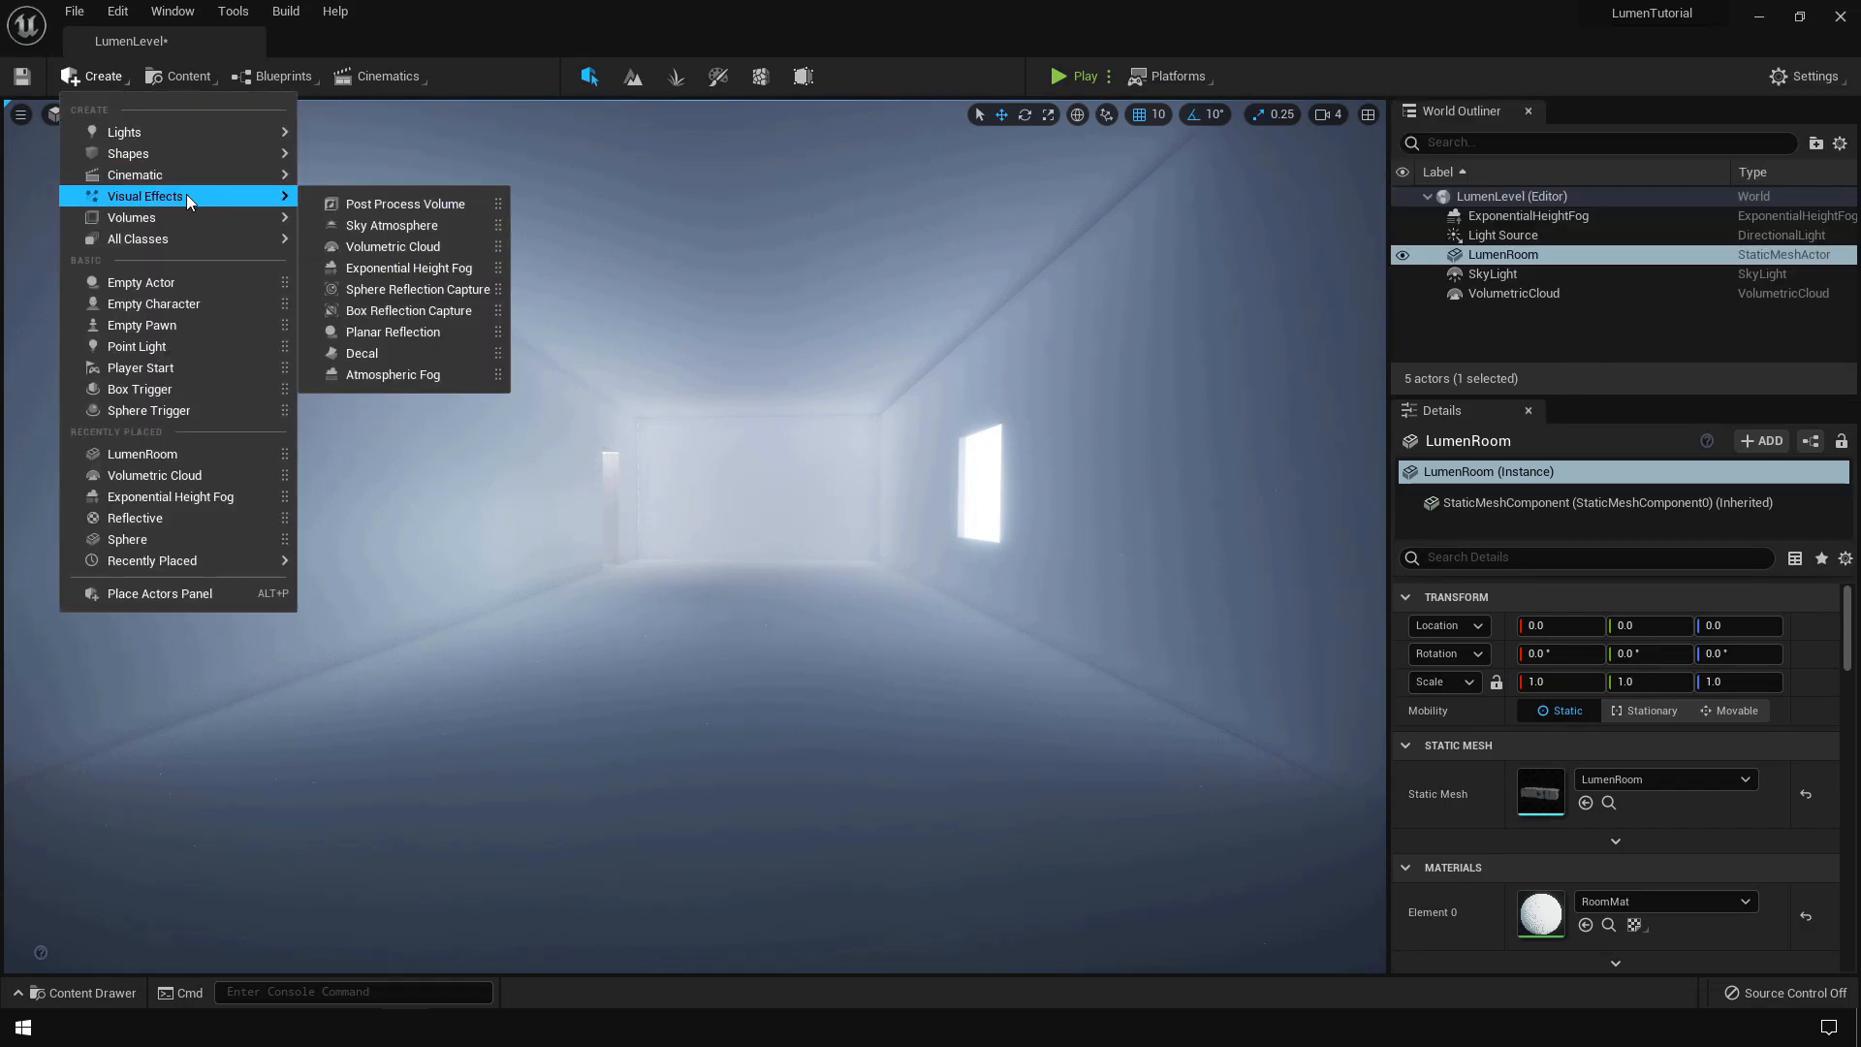
{"action": "left_click", "coordinate": [463, 204]}
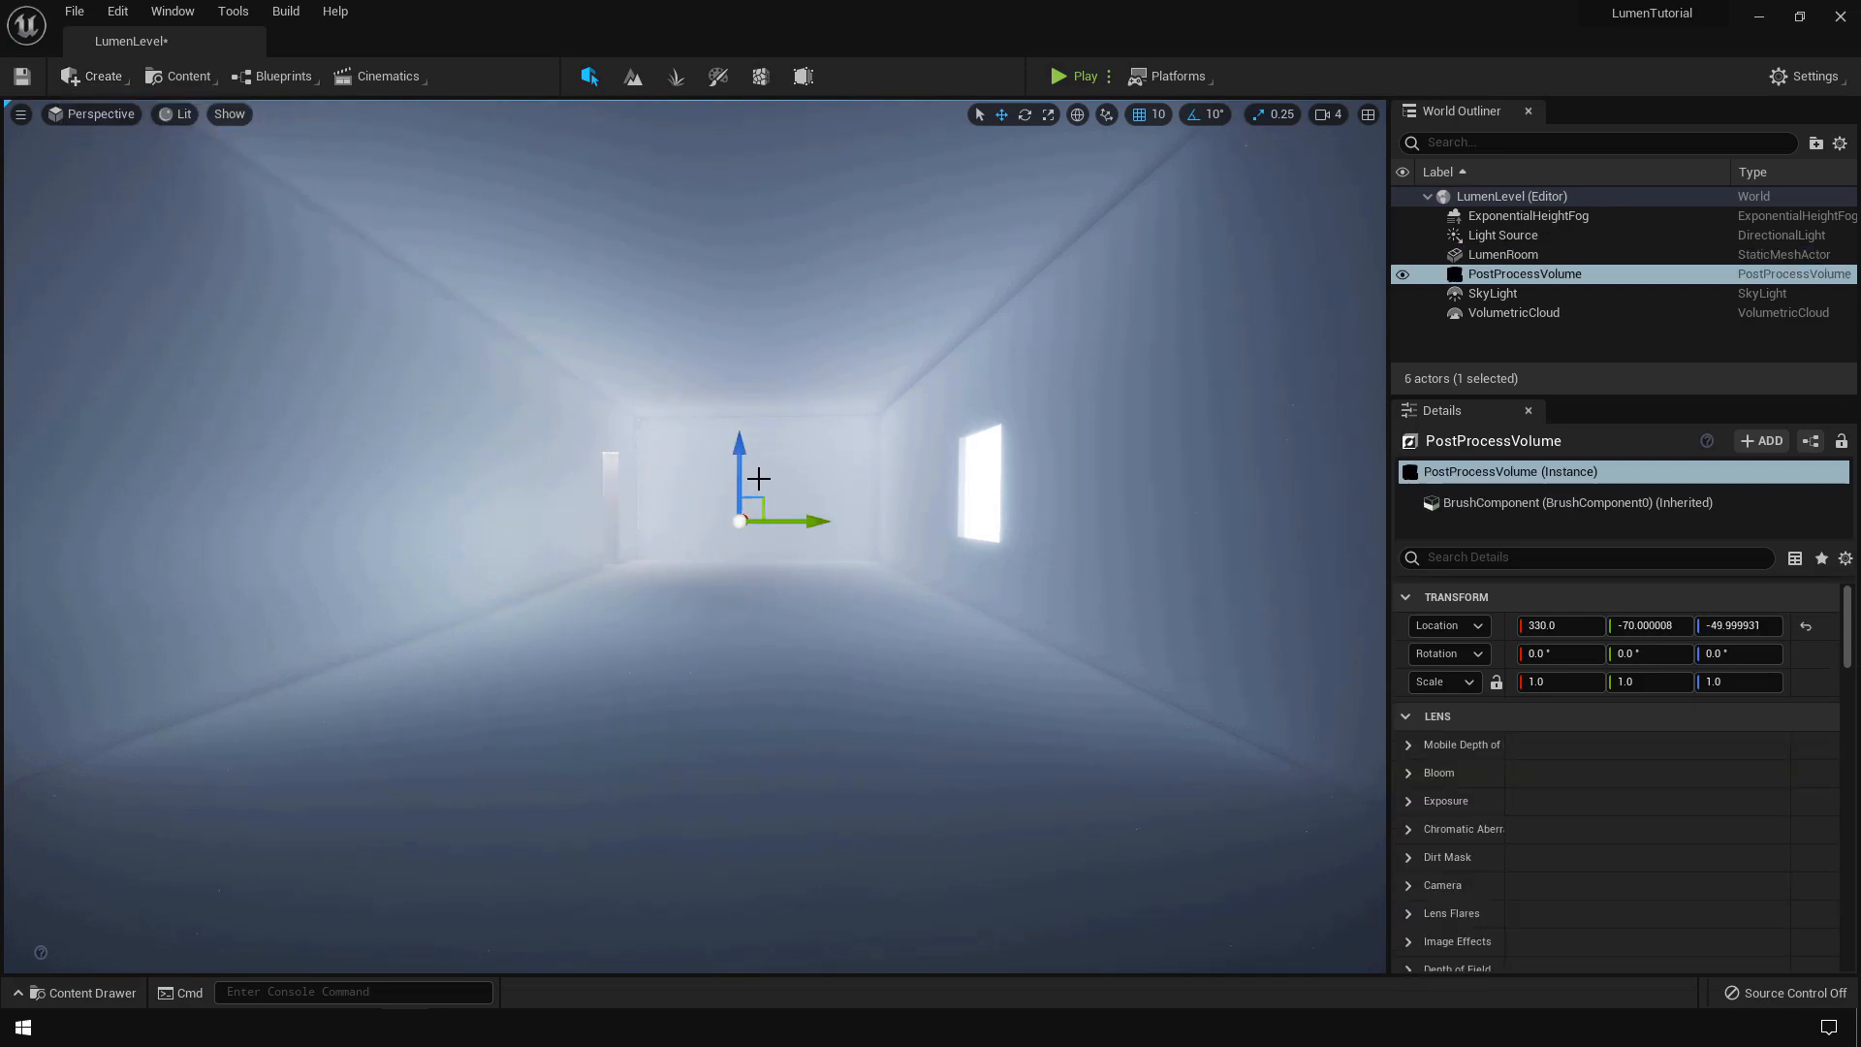
{"action": "left_click", "coordinate": [1527, 556]}
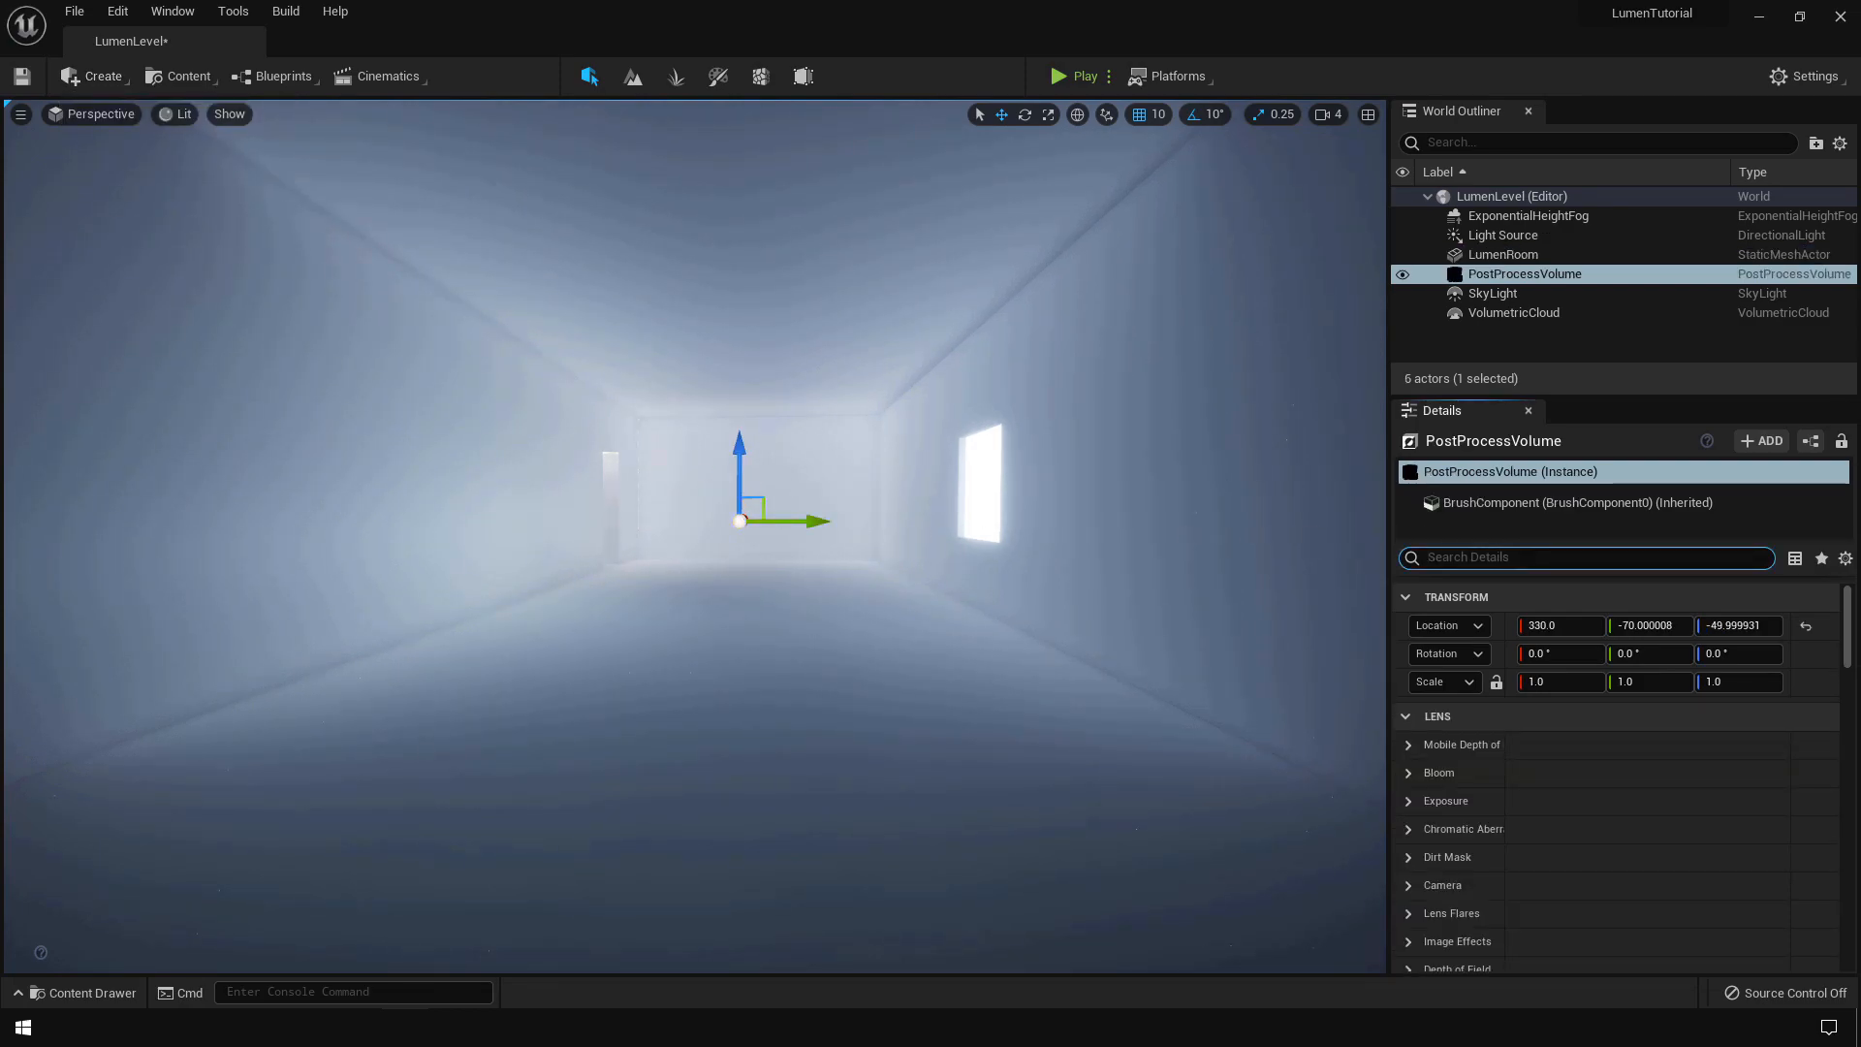
{"action": "type", "text": "infini"}
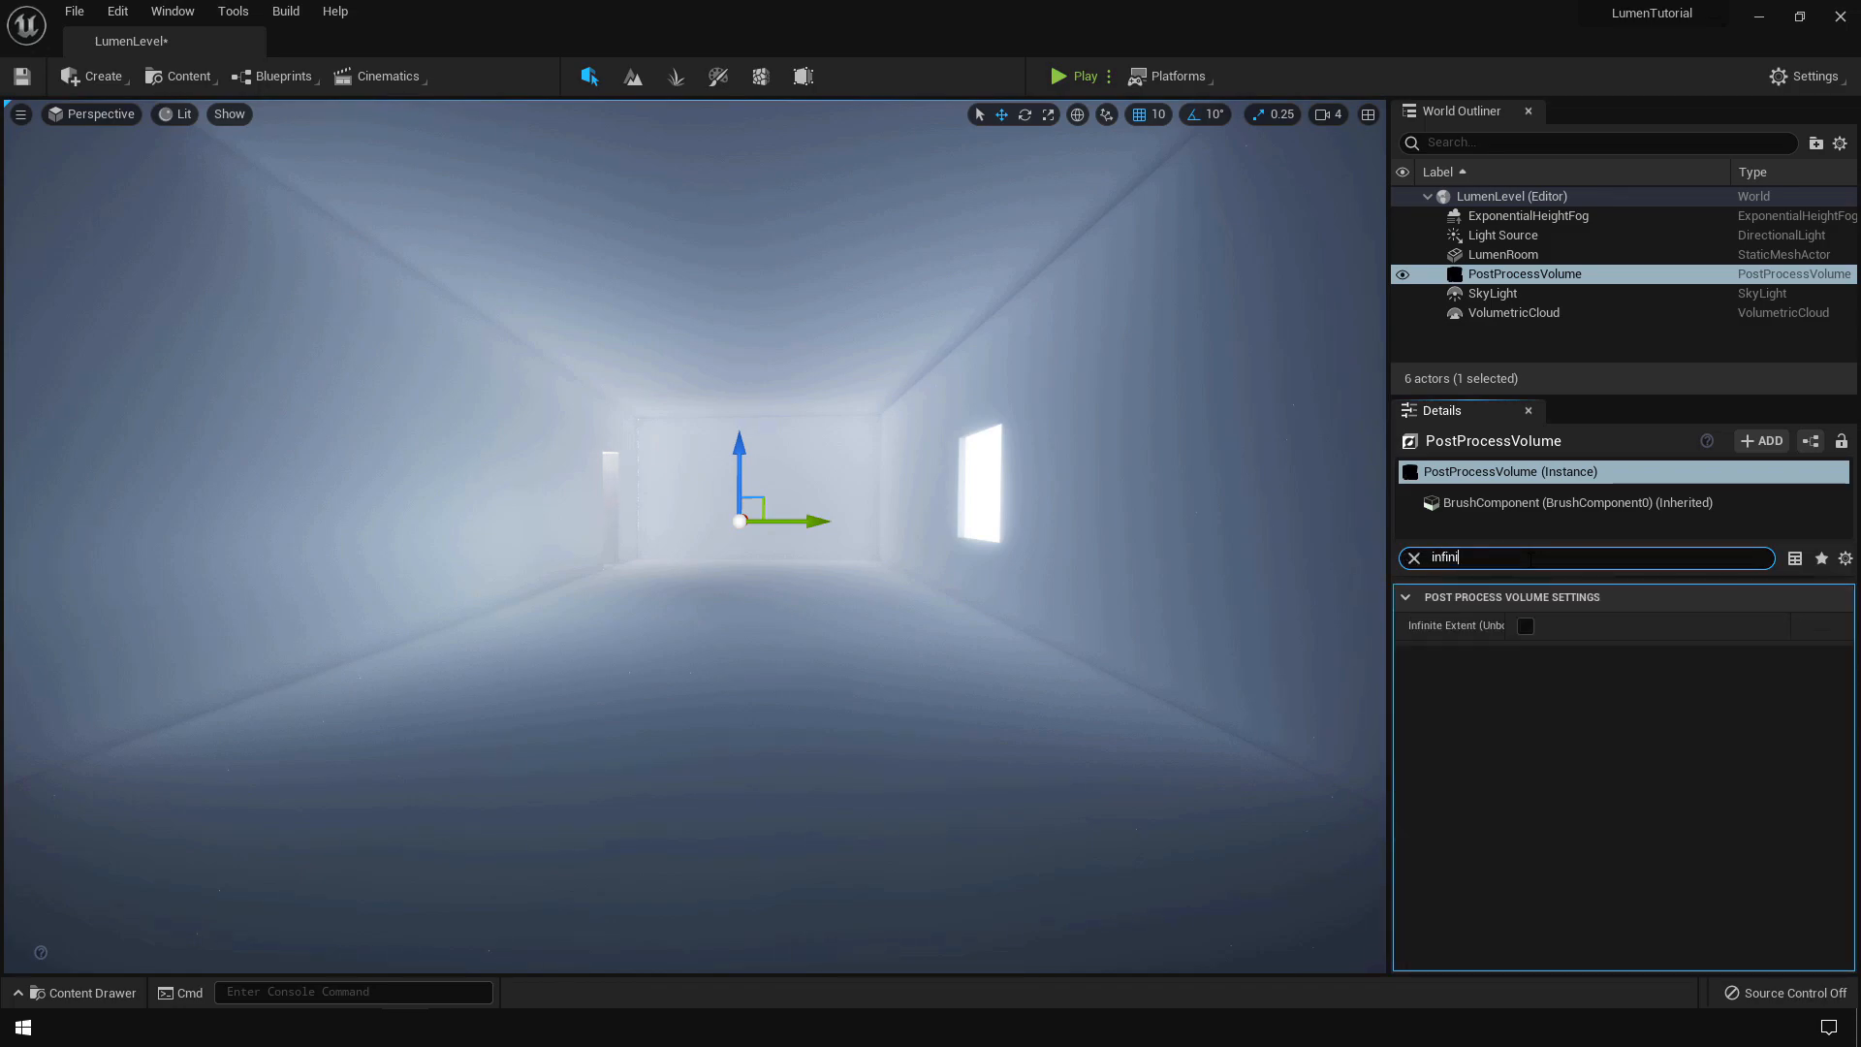
{"action": "left_click", "coordinate": [1526, 626]}
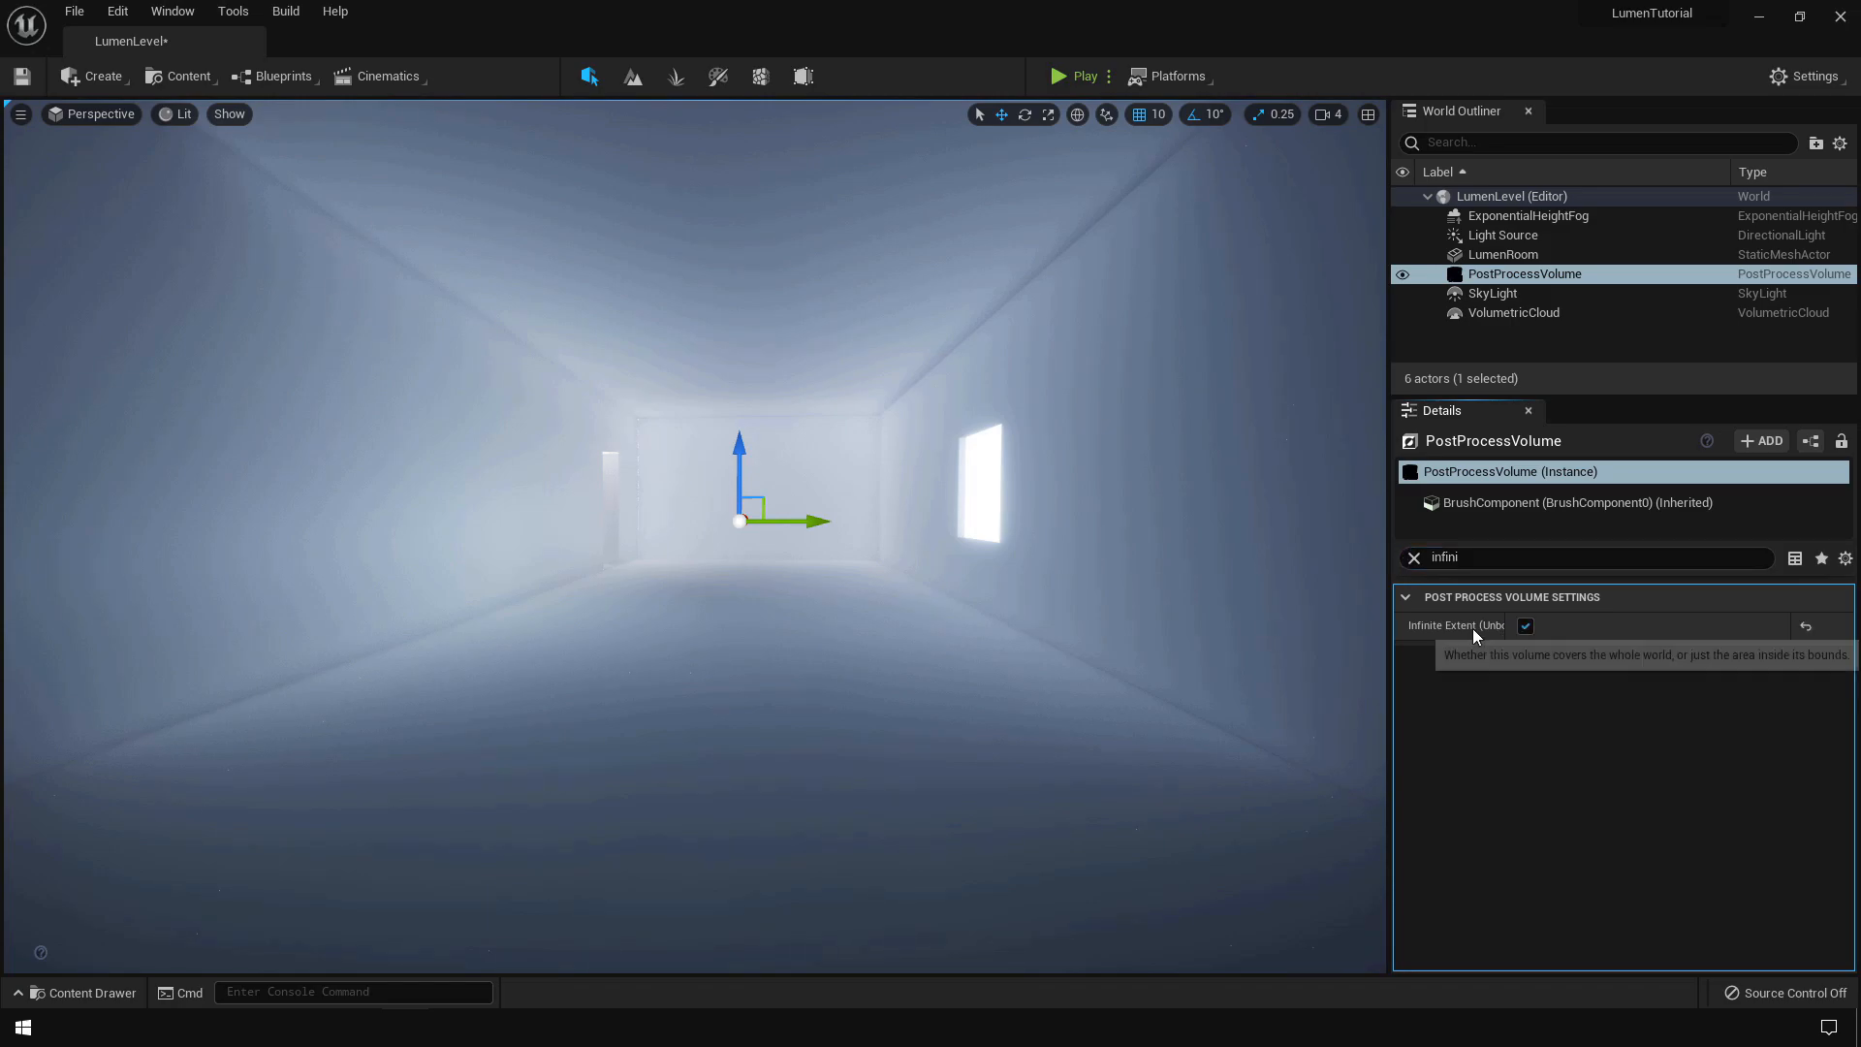
- Override Lumen GI and reflection methods plus their quality settings, then toggle the volume to compare
{"action": "left_click", "coordinate": [1493, 557]}
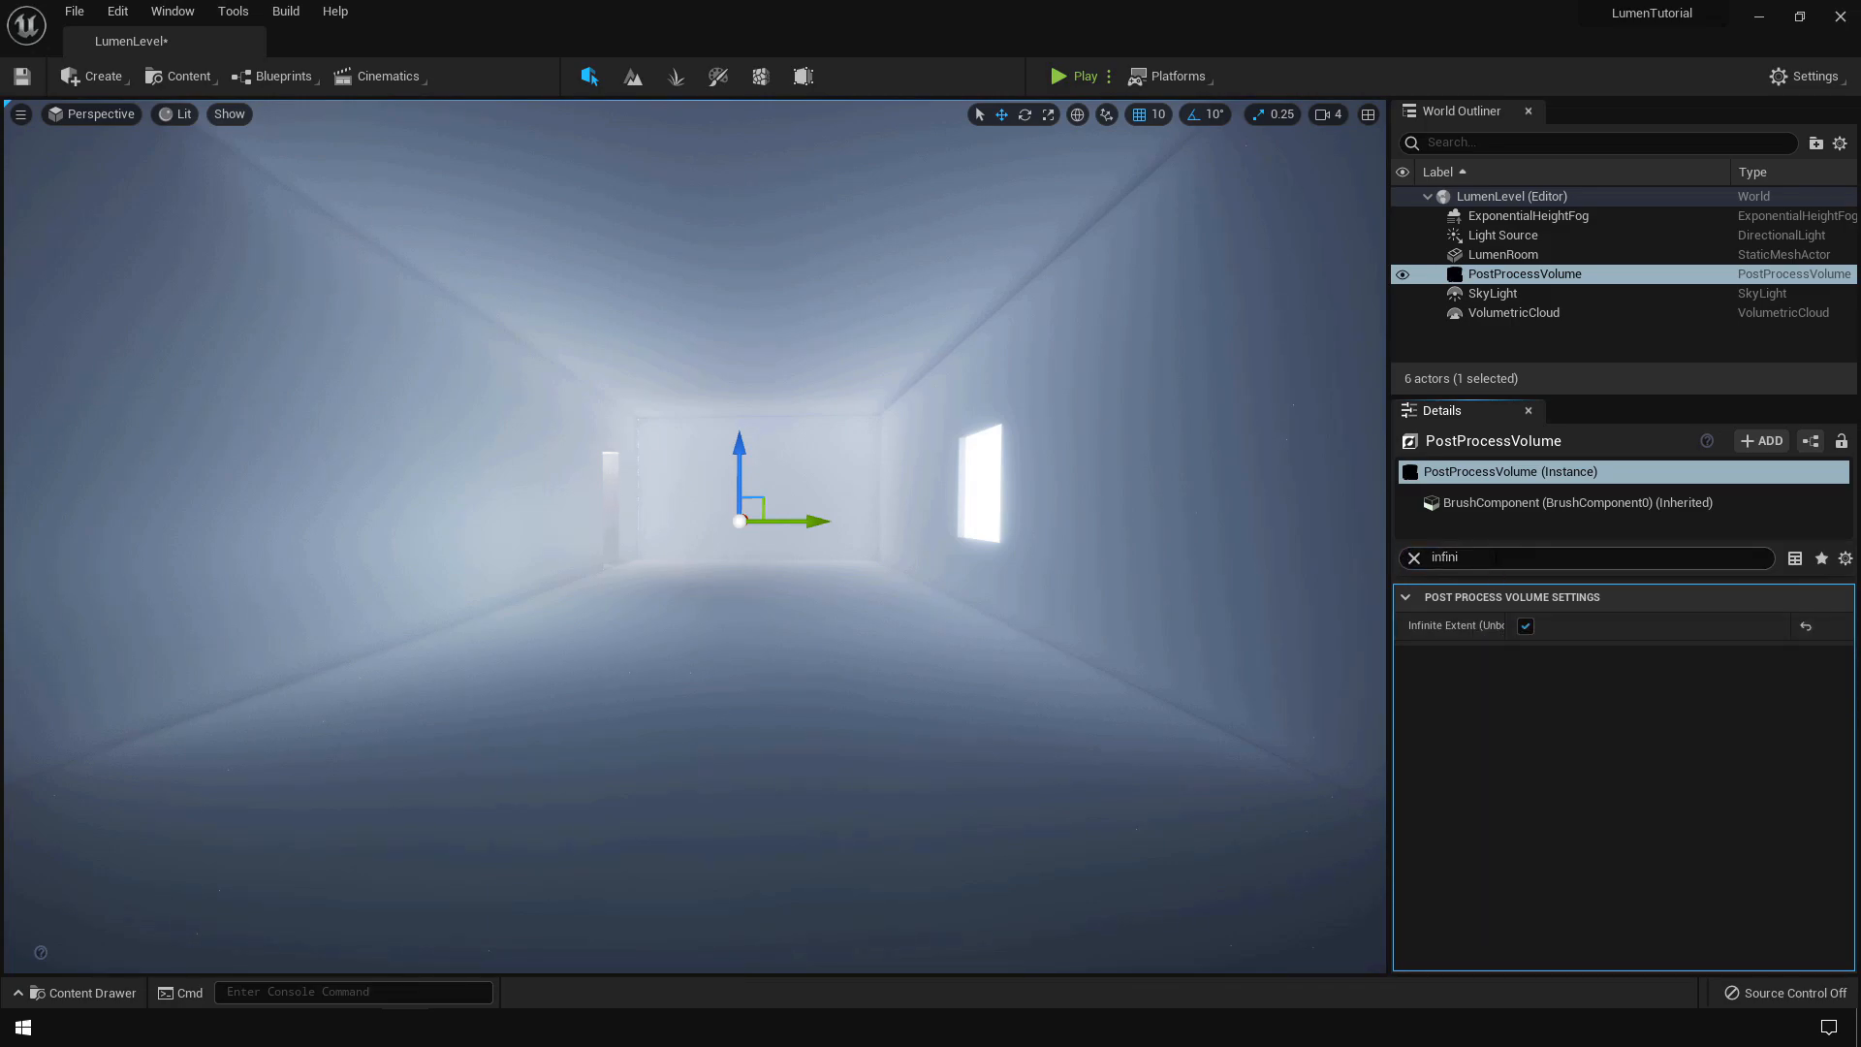
{"action": "key", "text": "BackSpace"}
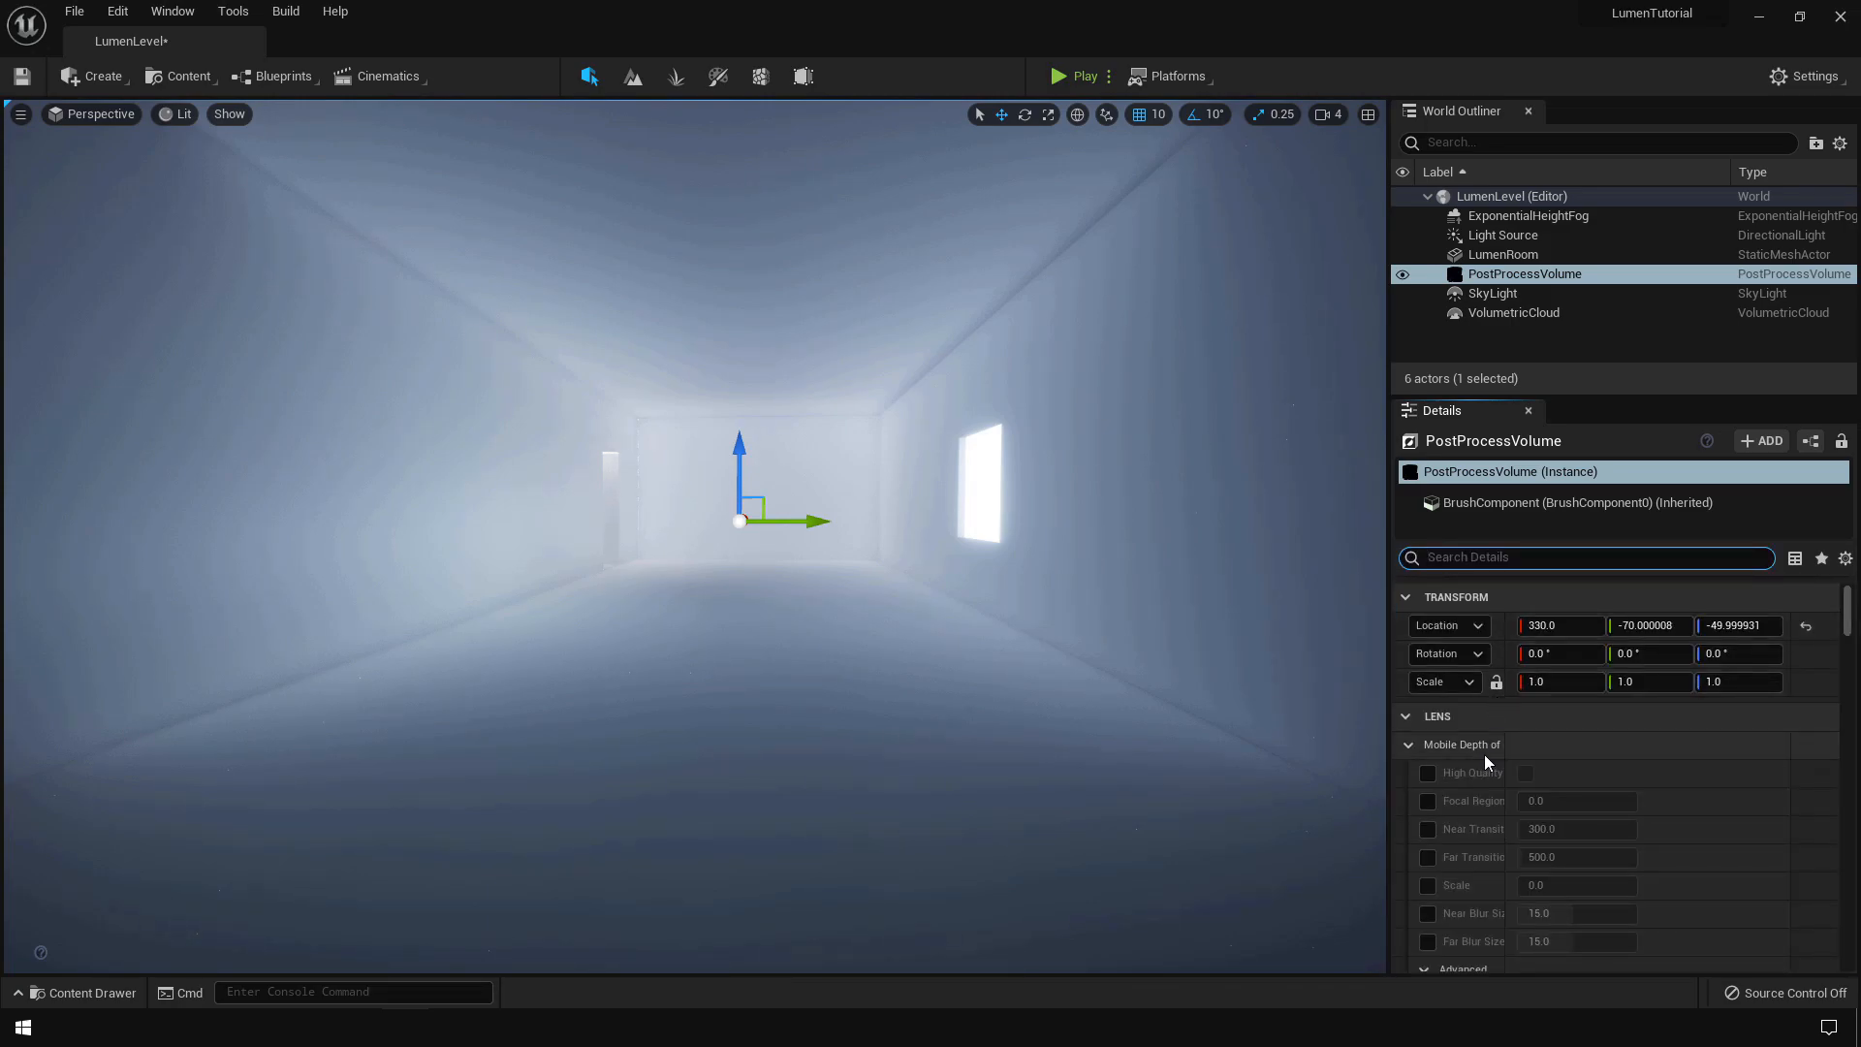
{"action": "type", "text": "lumen"}
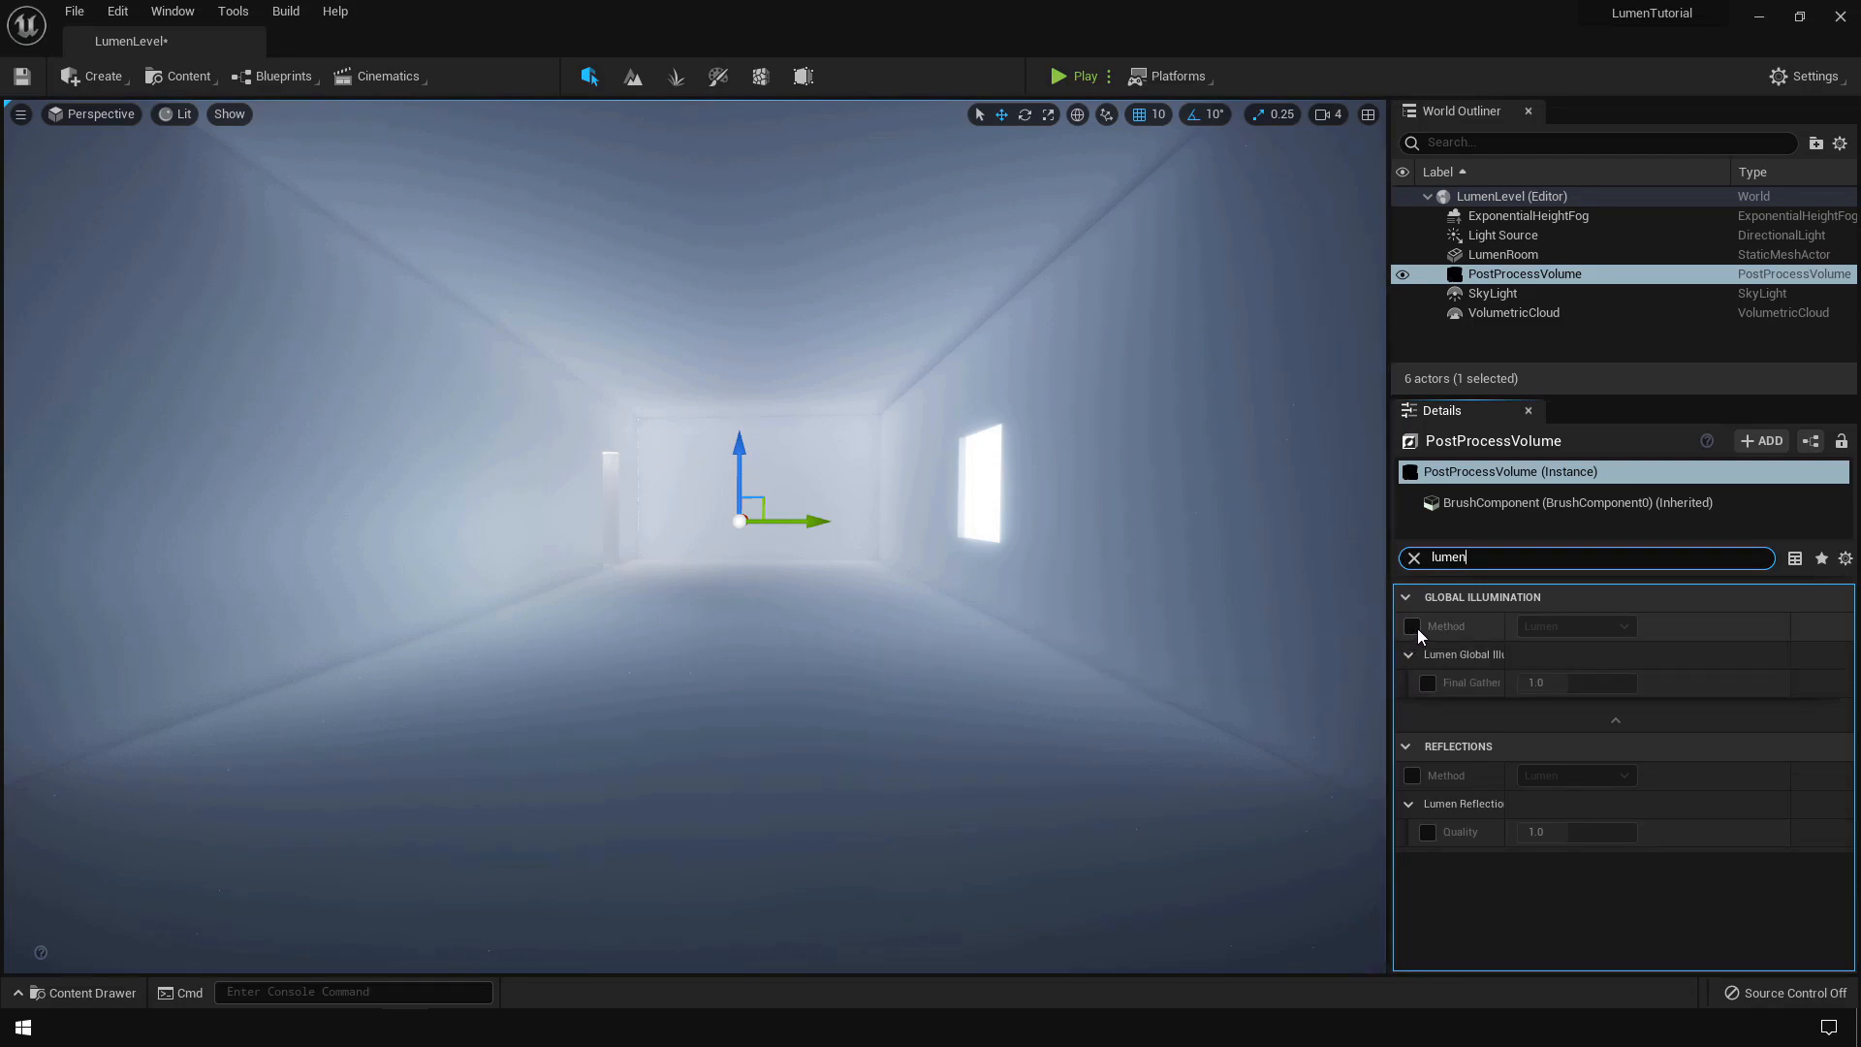
{"action": "left_click", "coordinate": [1413, 626]}
{"action": "left_click", "coordinate": [1586, 627]}
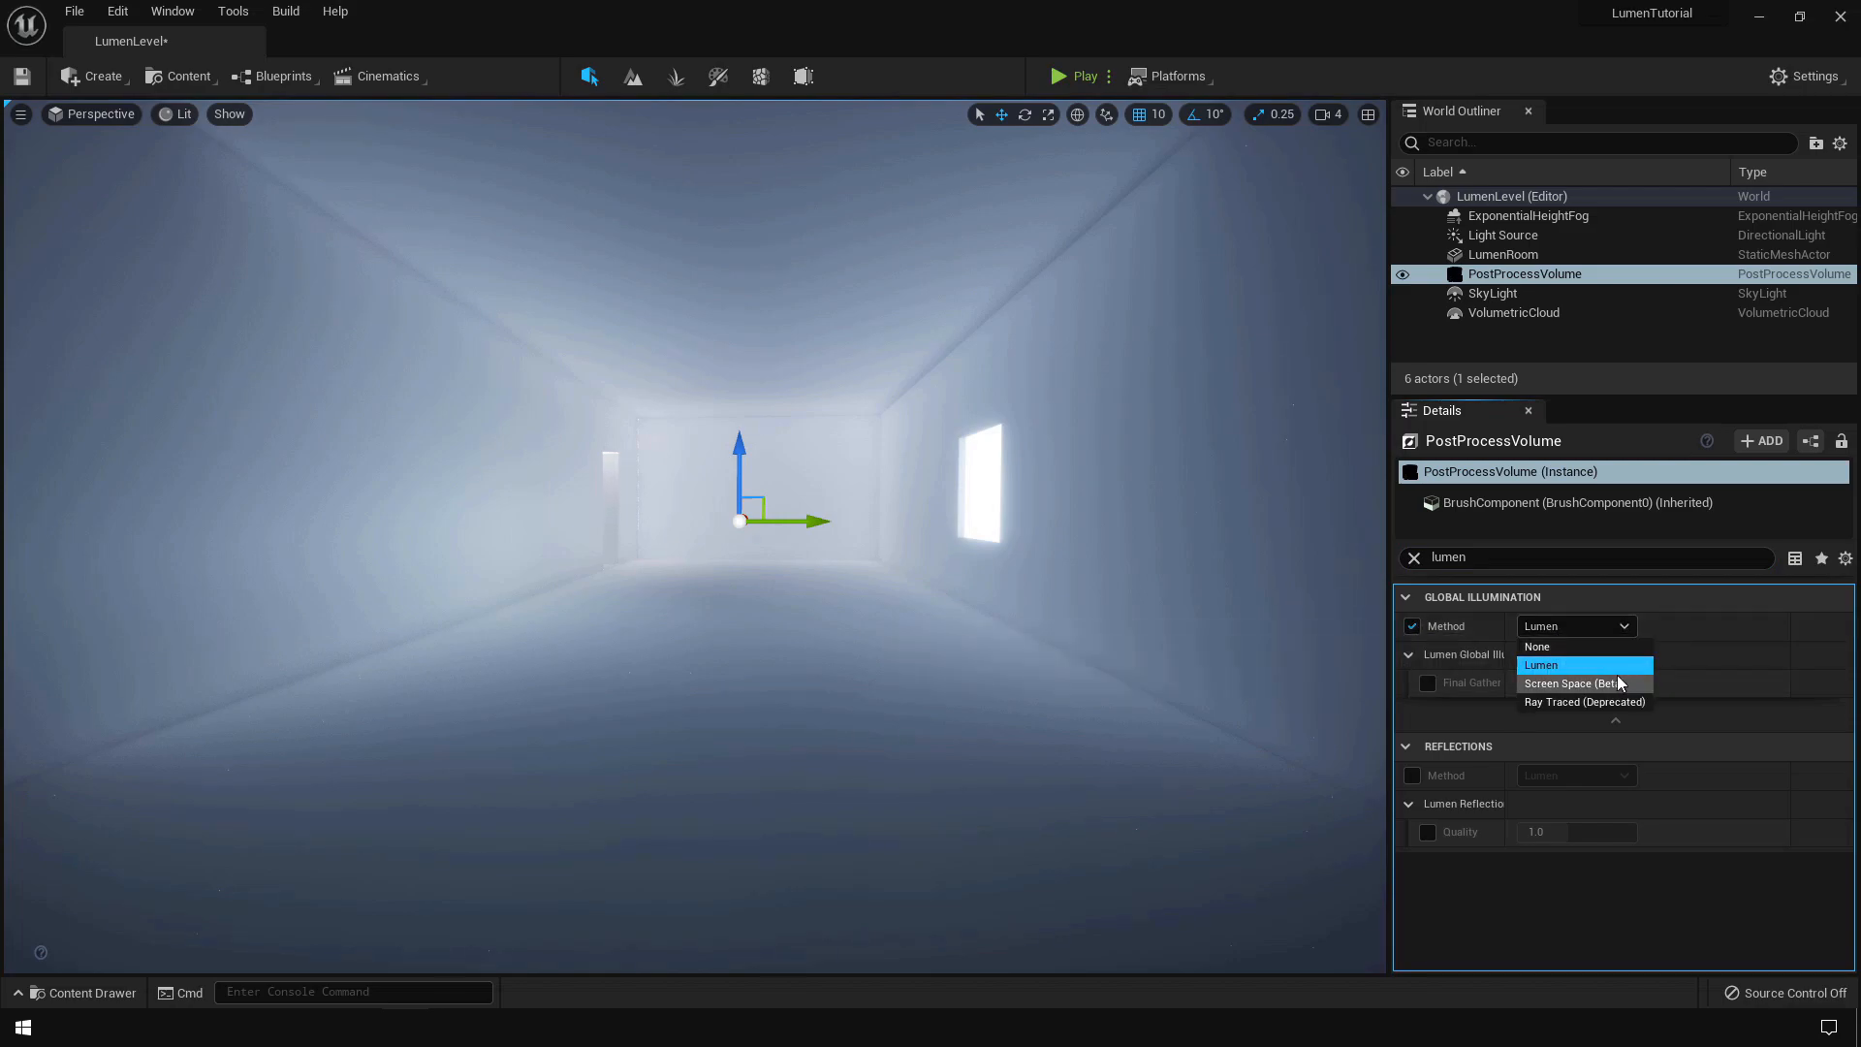
{"action": "left_click", "coordinate": [1611, 666]}
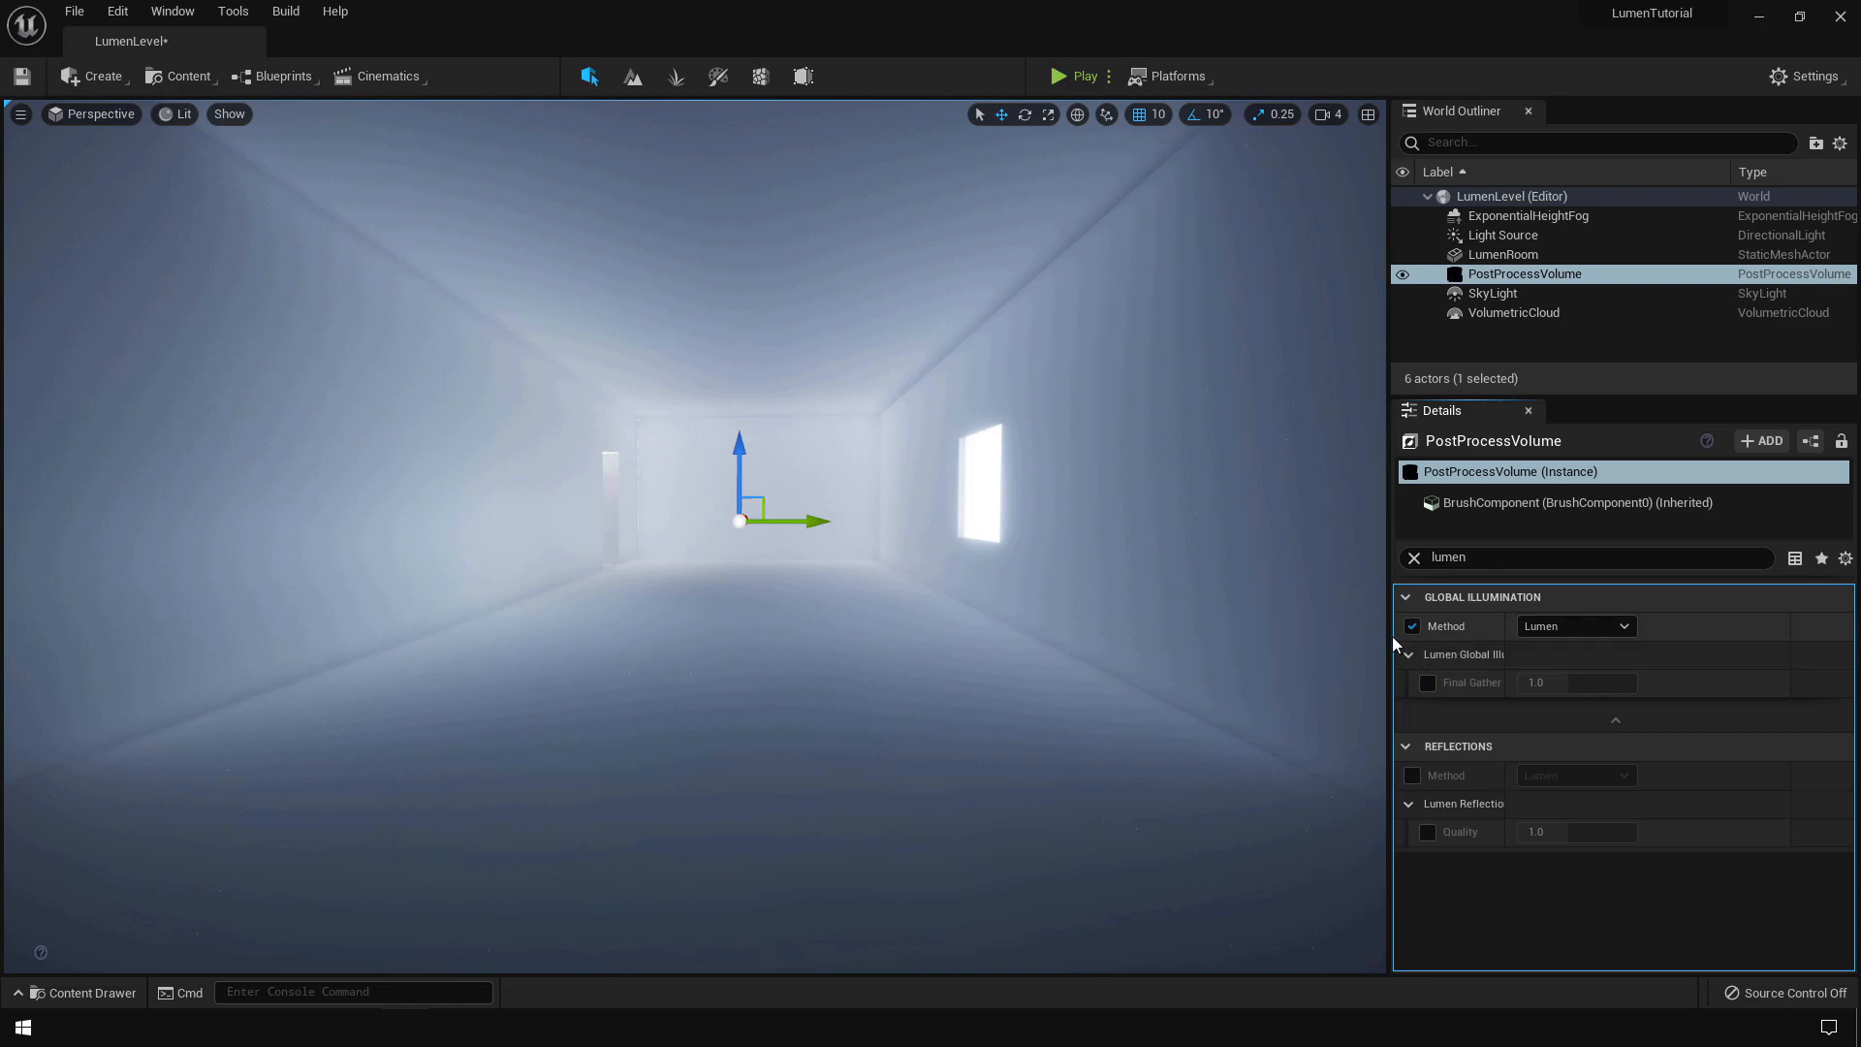
{"action": "left_click_drag", "start_coordinate": [1388, 633], "coordinate": [1279, 635]}
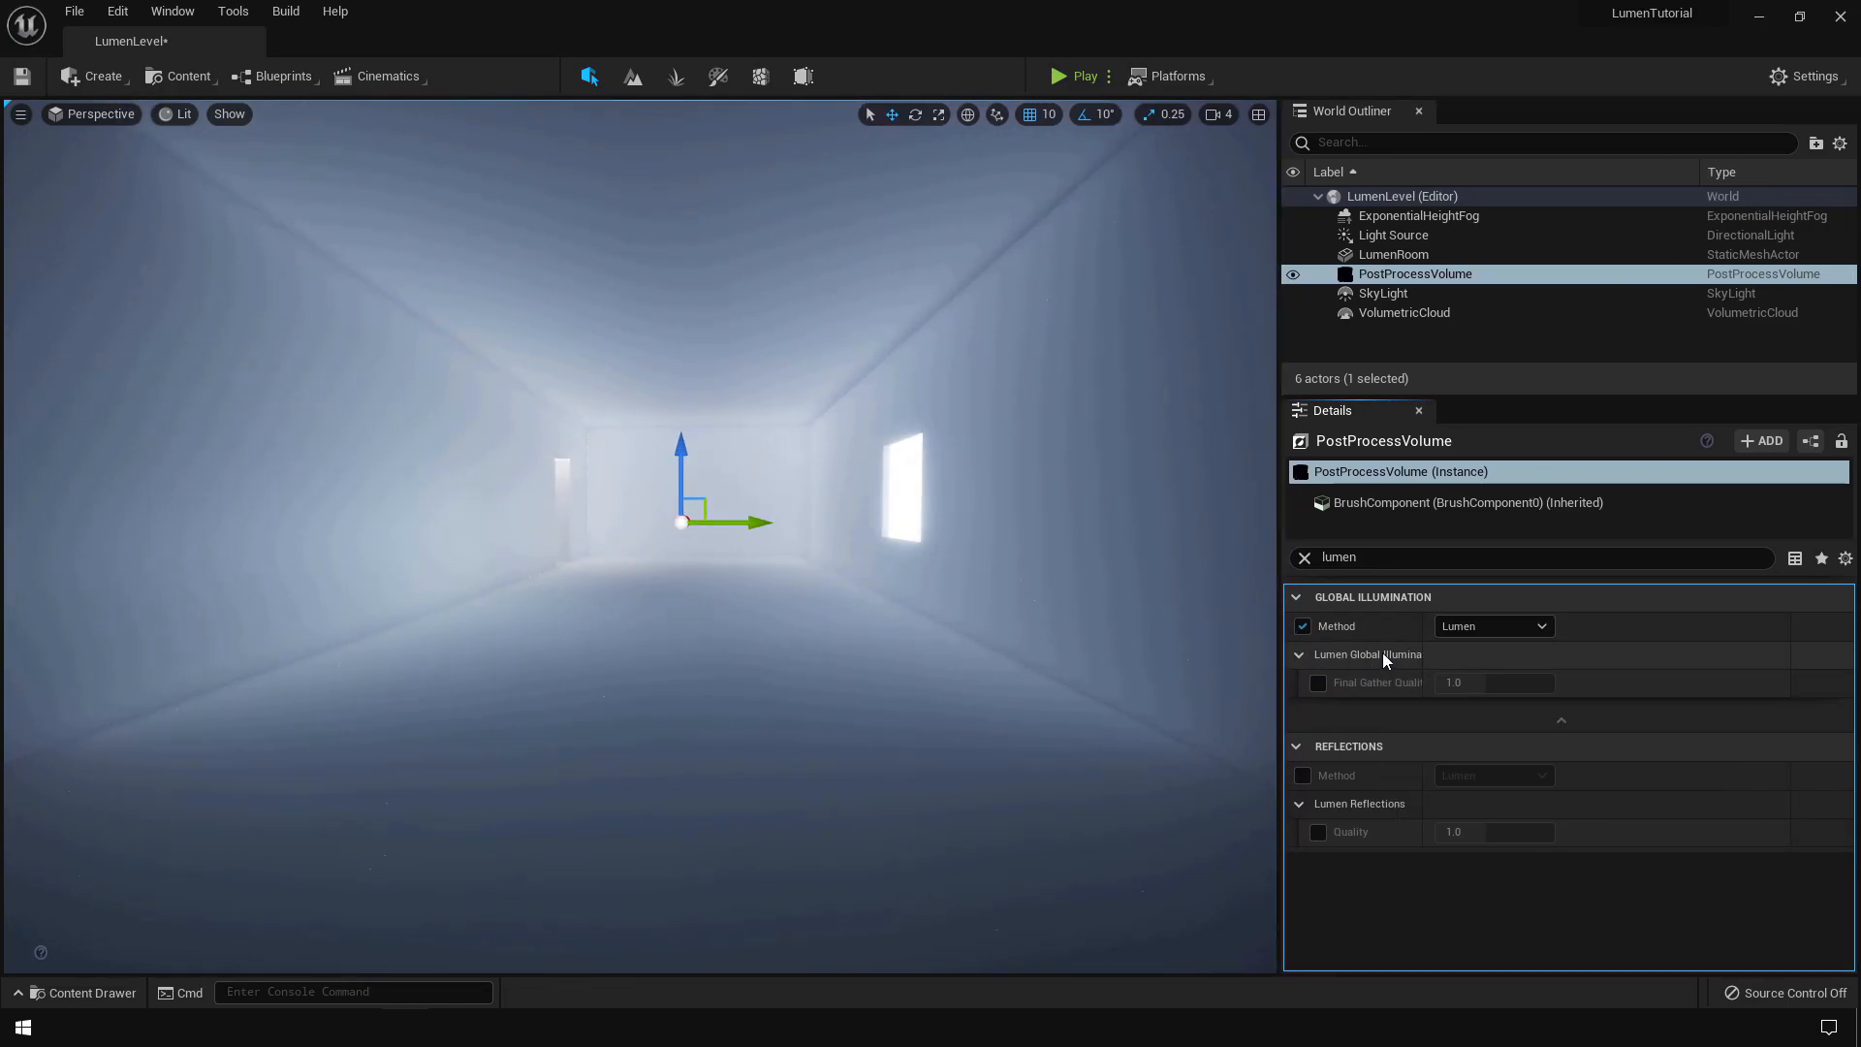
{"action": "left_click", "coordinate": [1318, 683]}
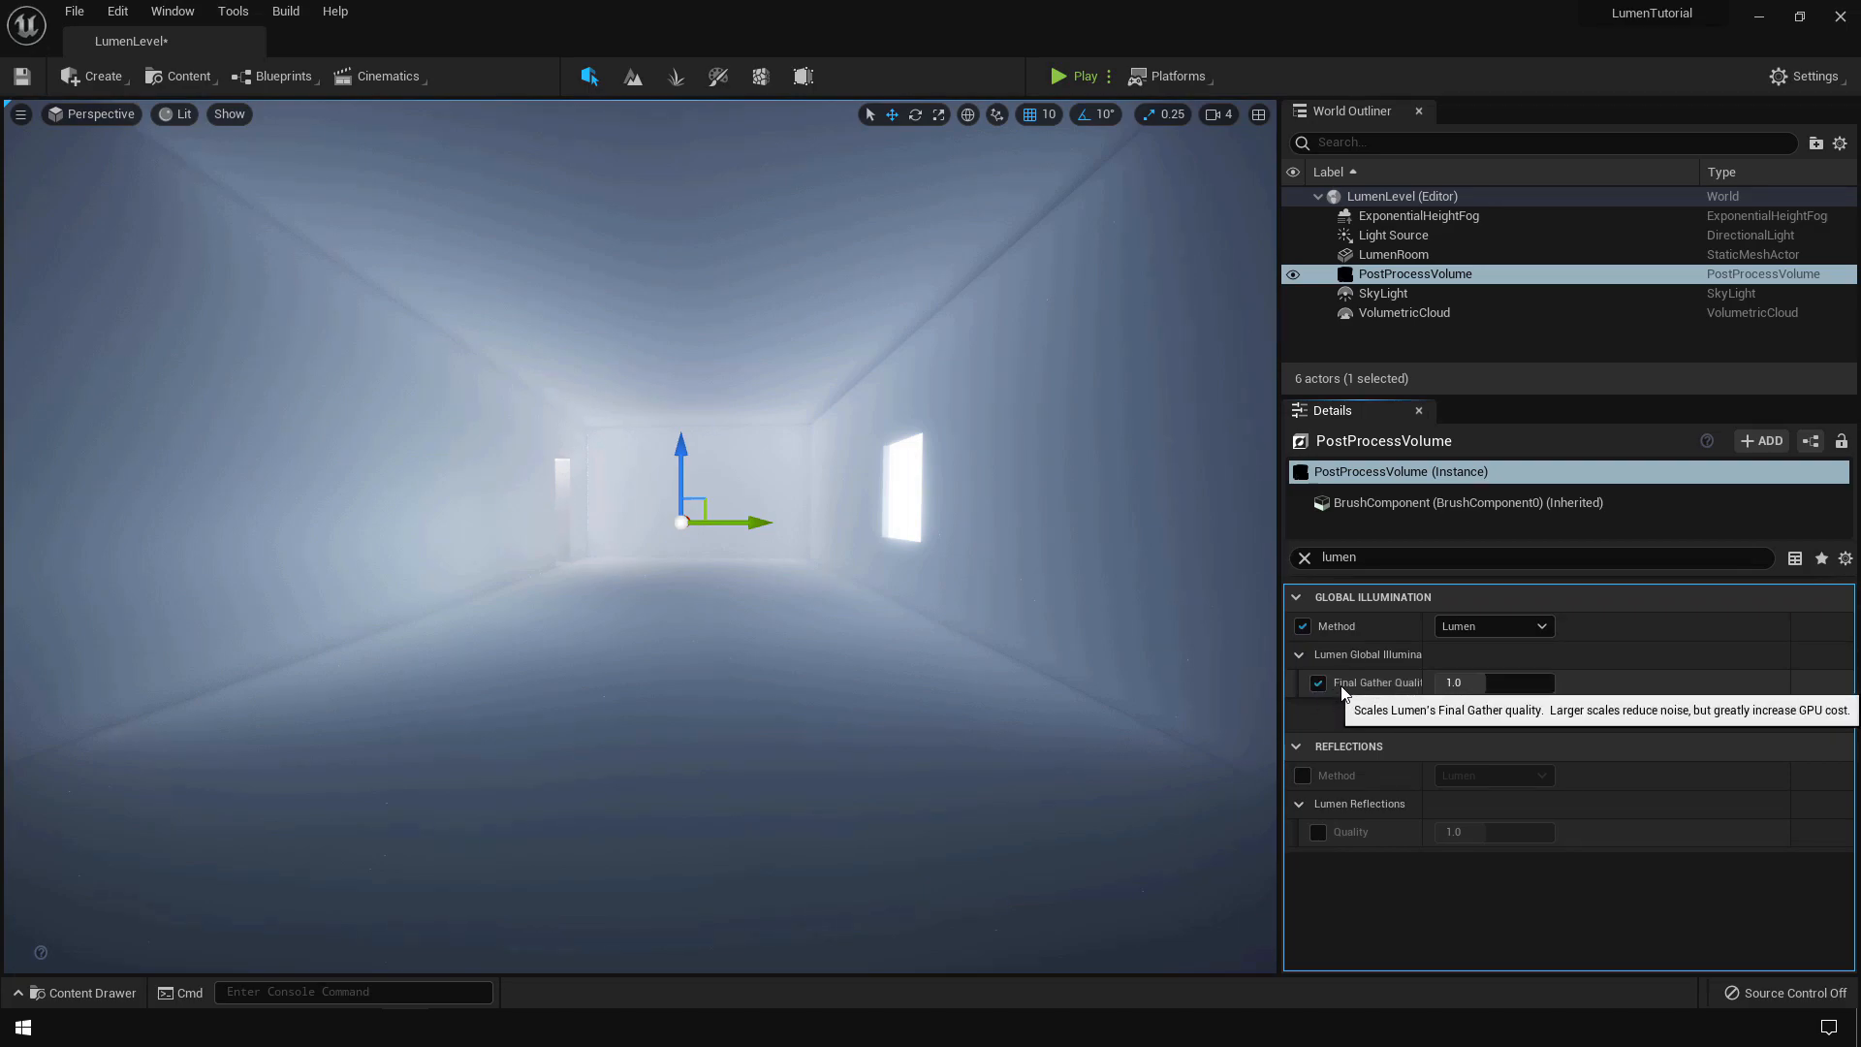
{"action": "left_click", "coordinate": [1302, 776]}
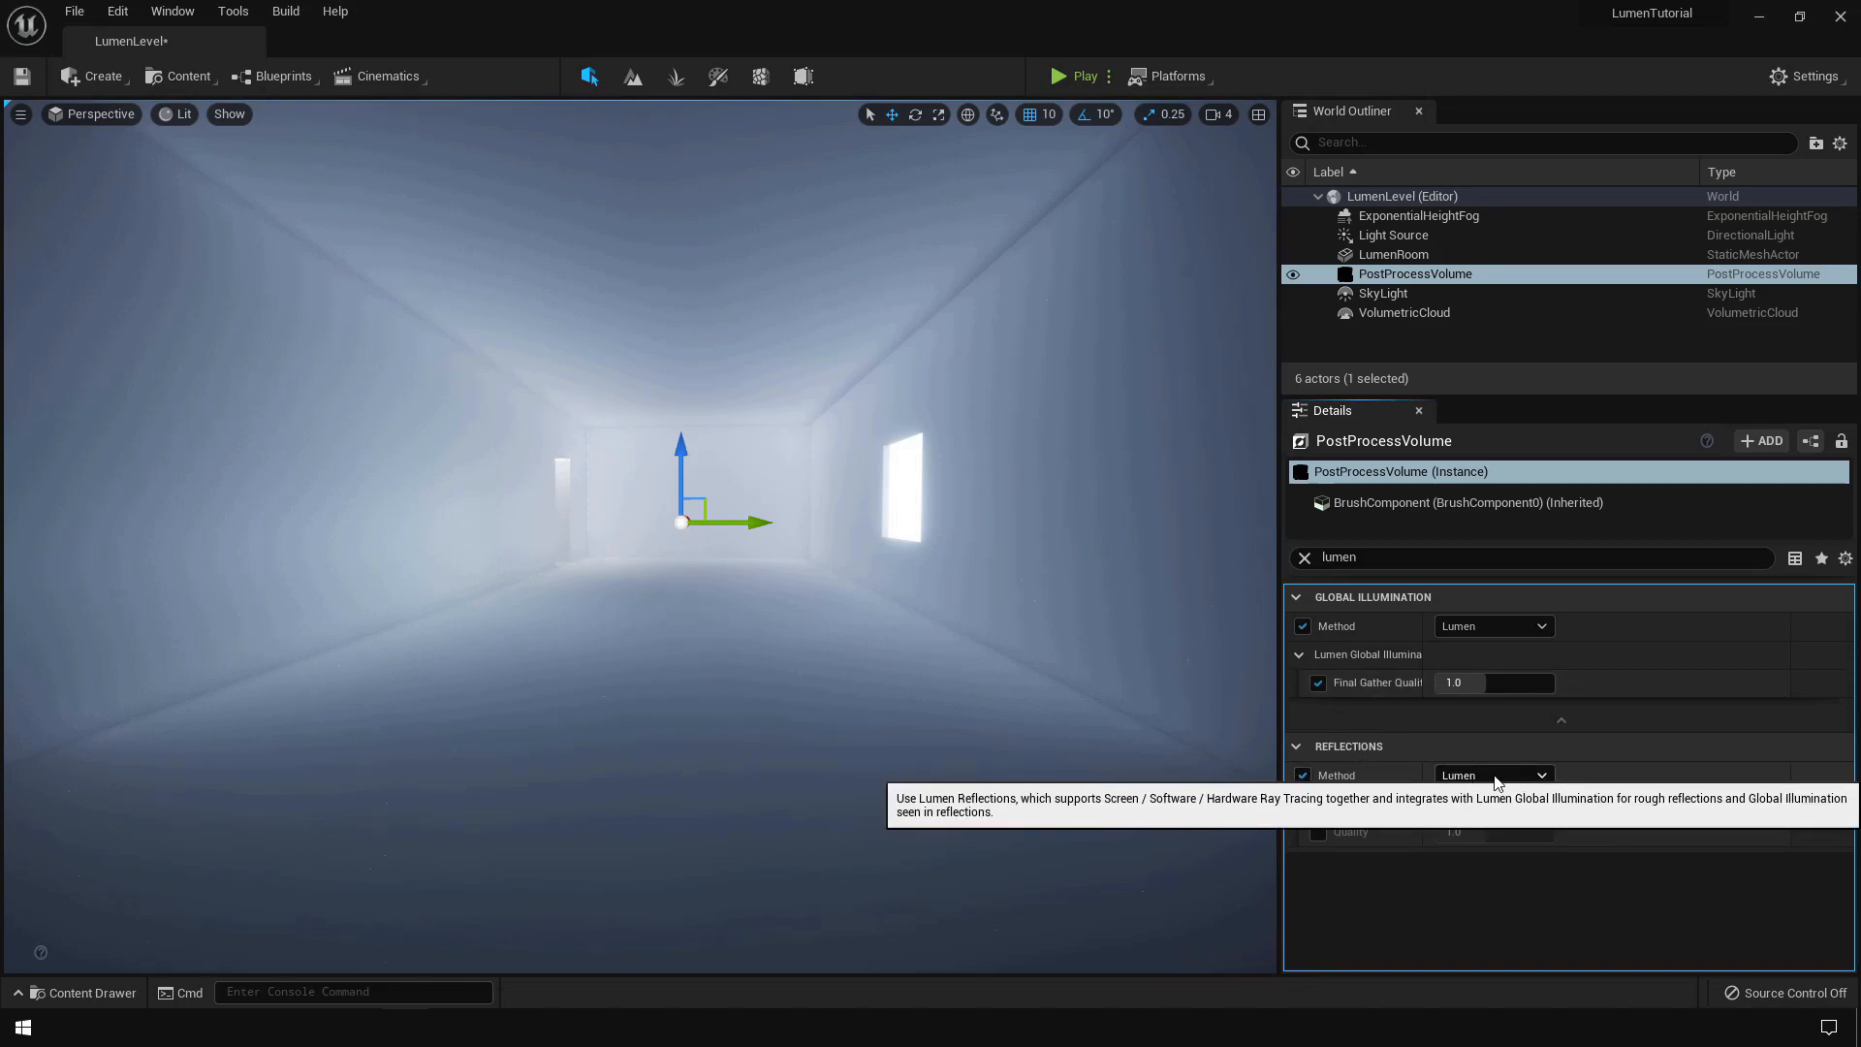
{"action": "left_click_drag", "start_coordinate": [1280, 544], "coordinate": [1344, 562]}
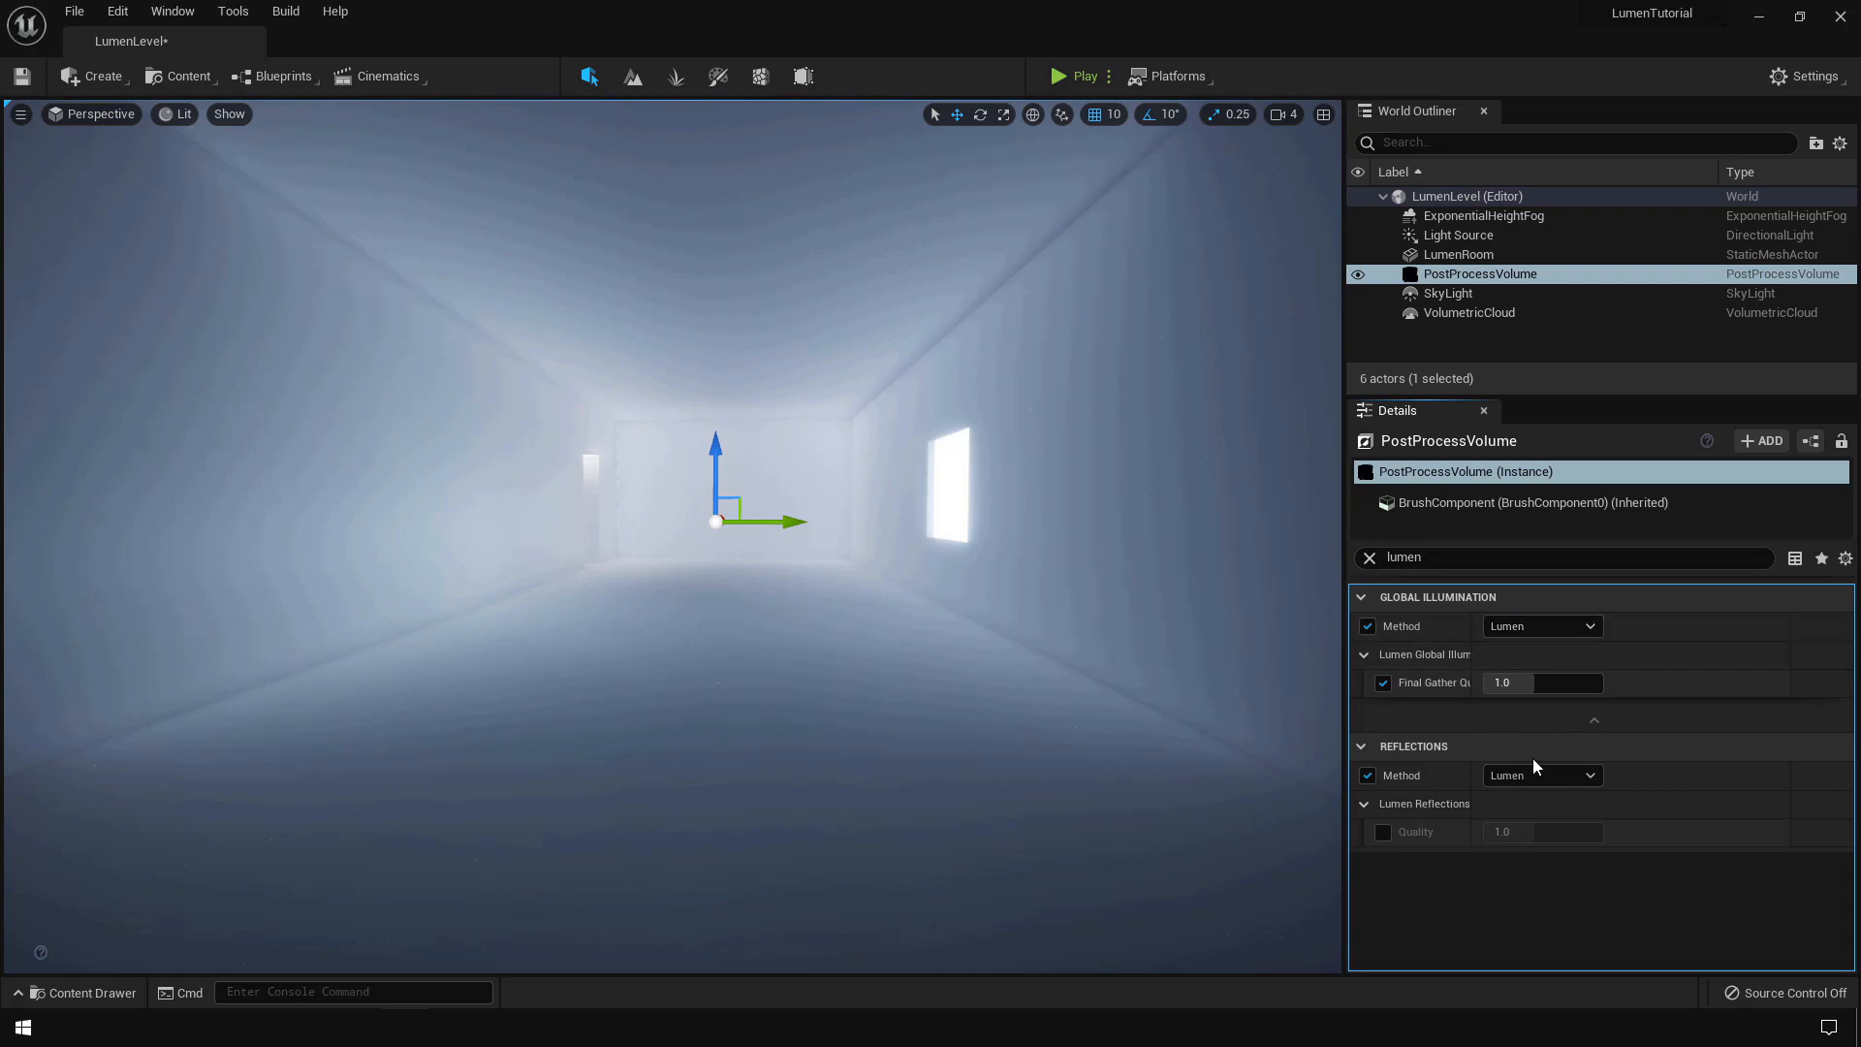
{"action": "left_click", "coordinate": [1382, 830]}
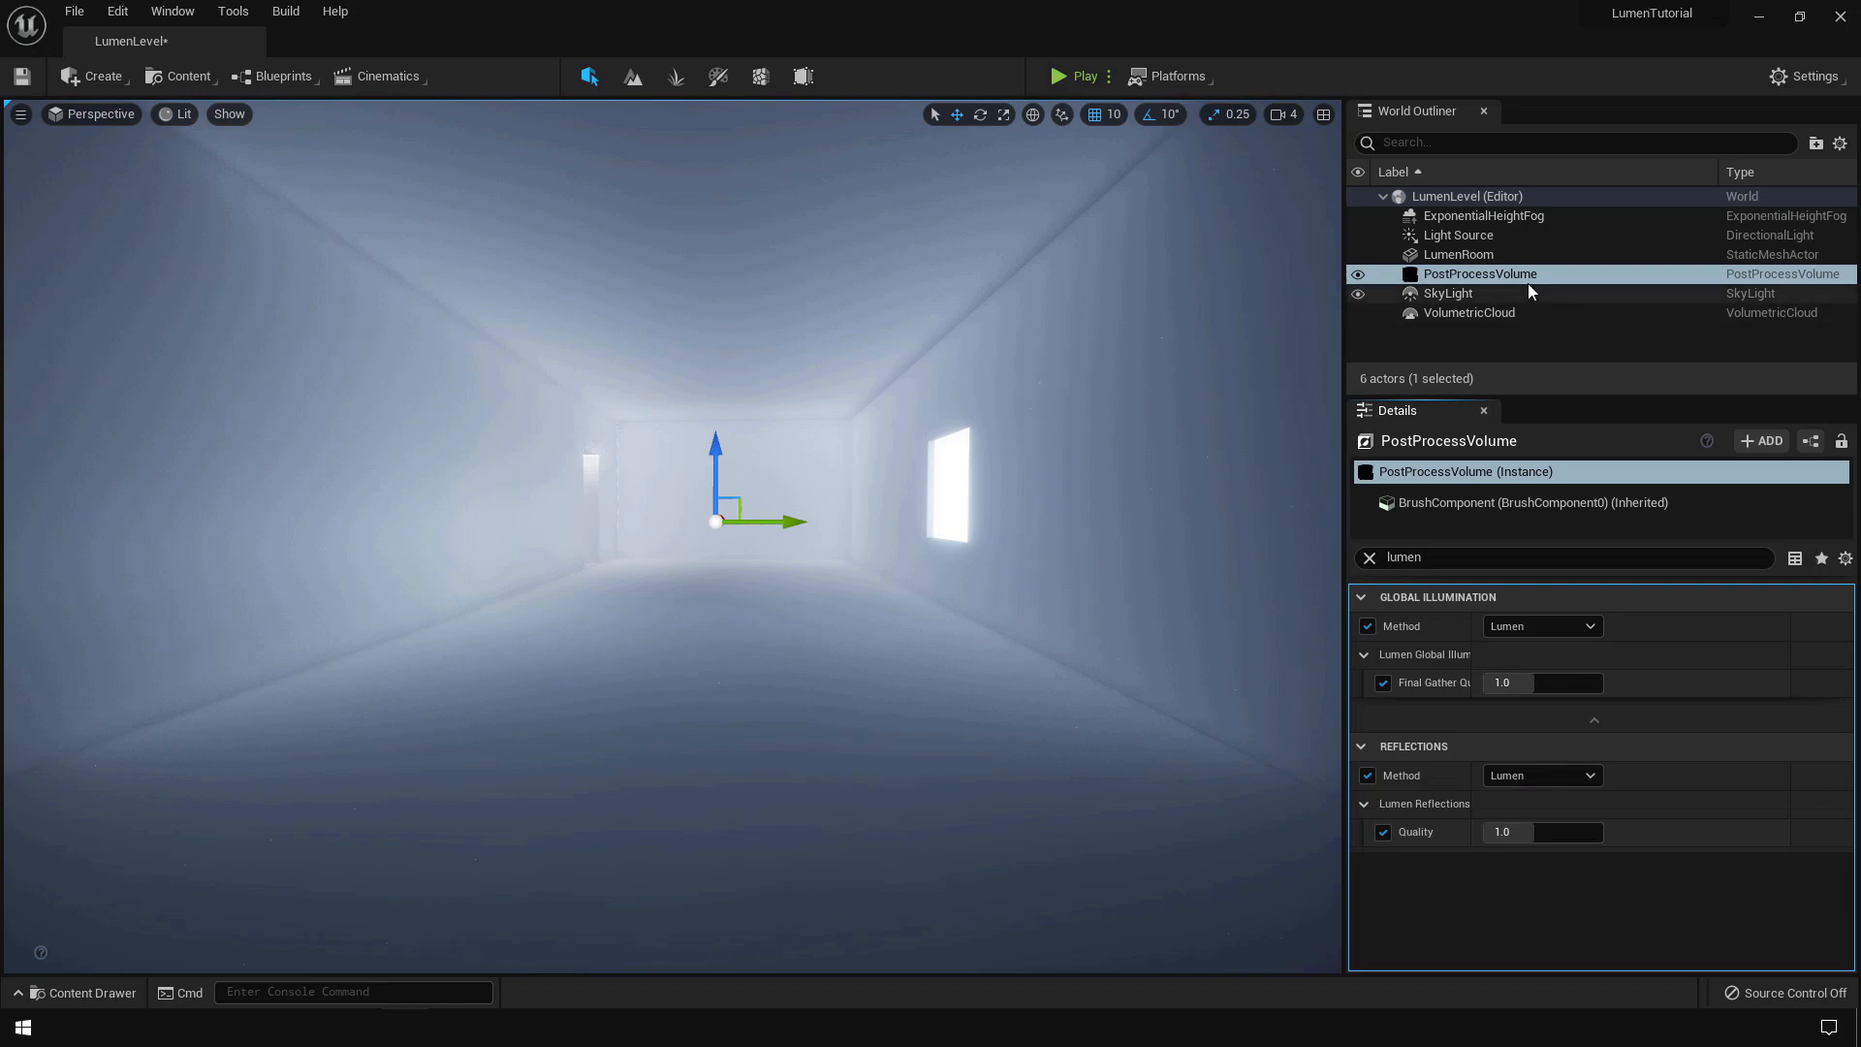
{"action": "left_click", "coordinate": [1364, 276]}
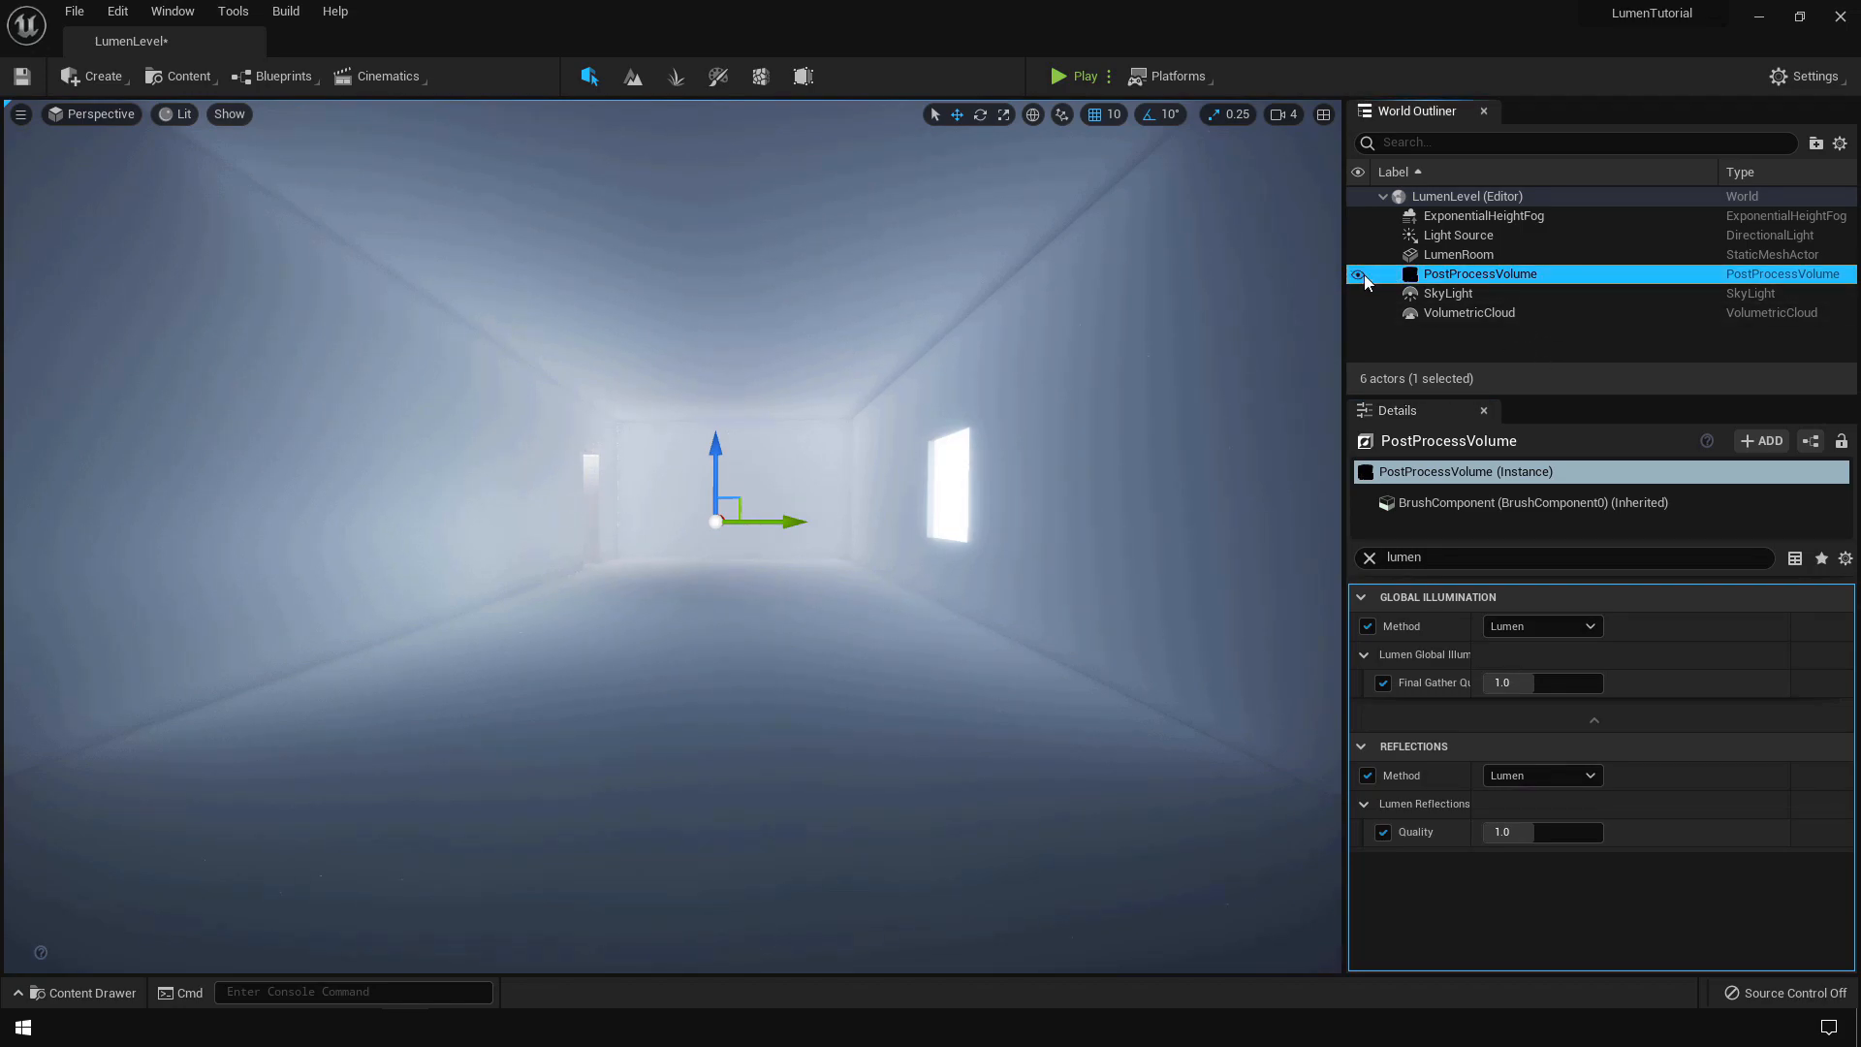
{"action": "left_click", "coordinate": [1357, 275]}
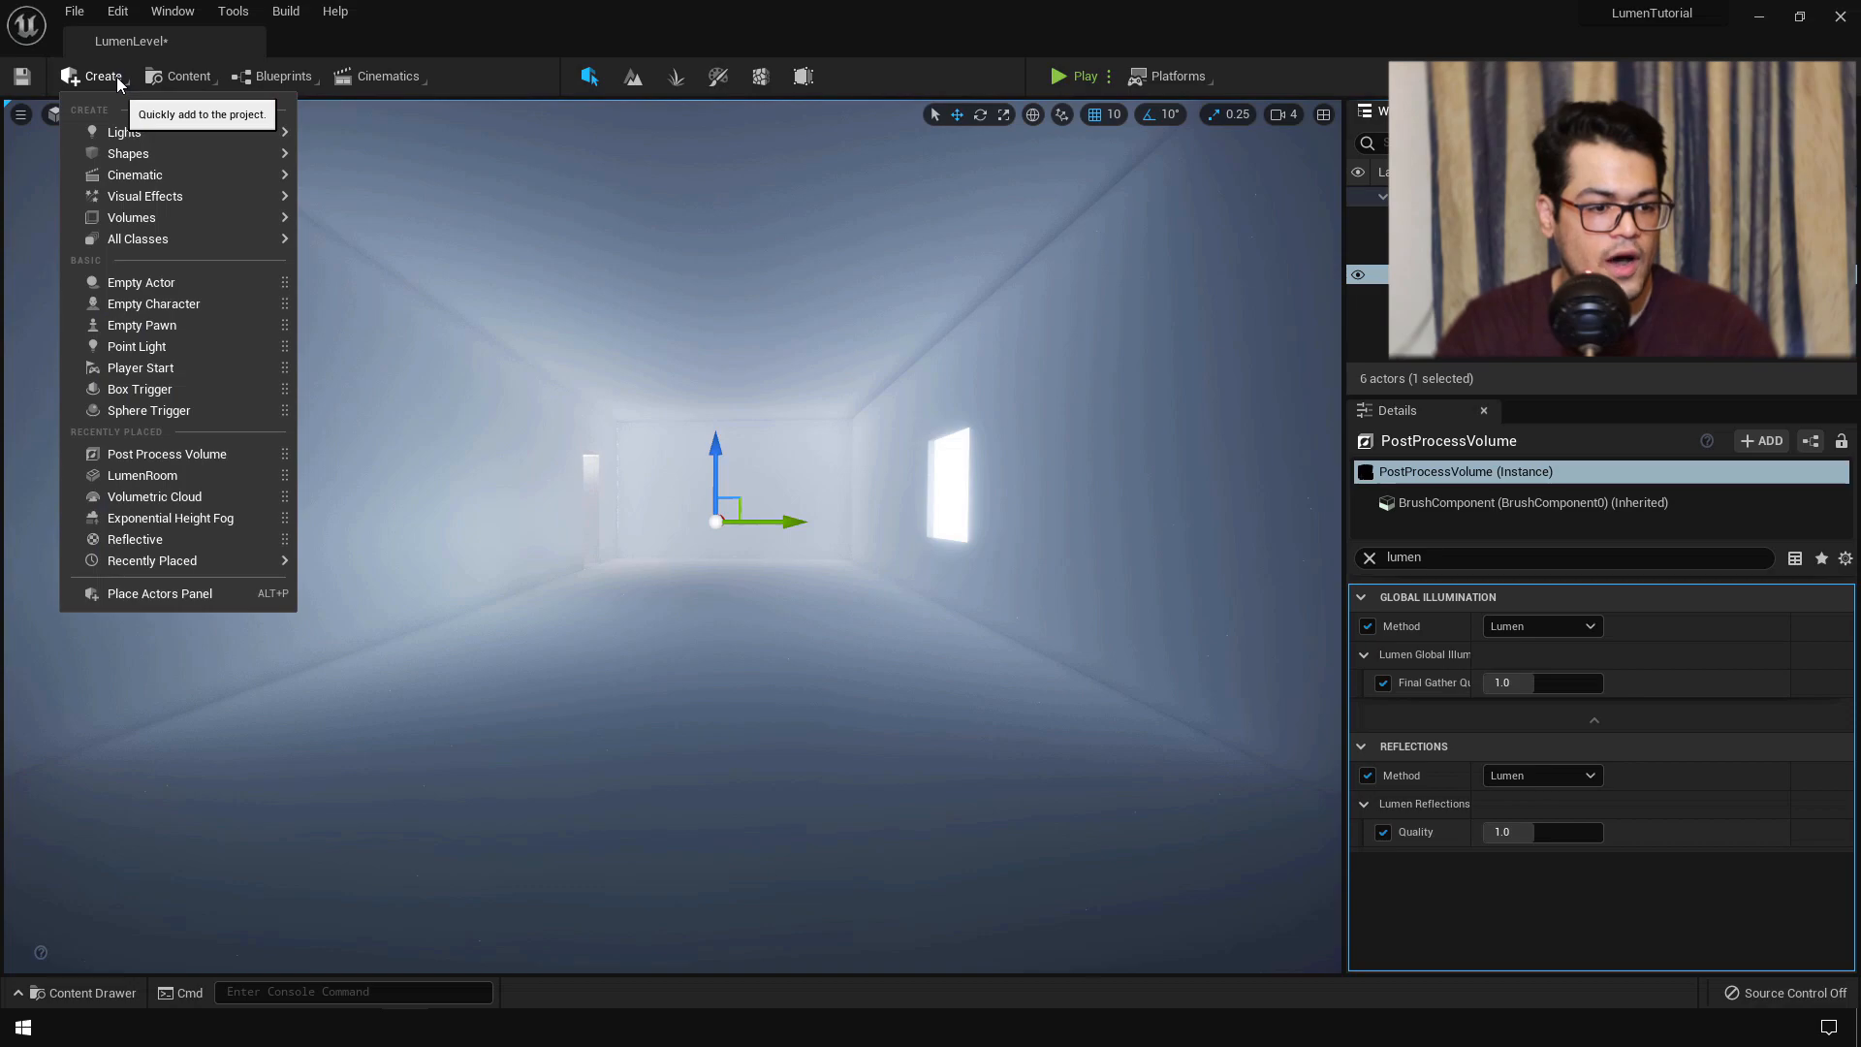
- Add a Cube to the level, clear the Details filter and expand its Materials section
{"action": "mouse_move", "coordinate": [159, 158]}
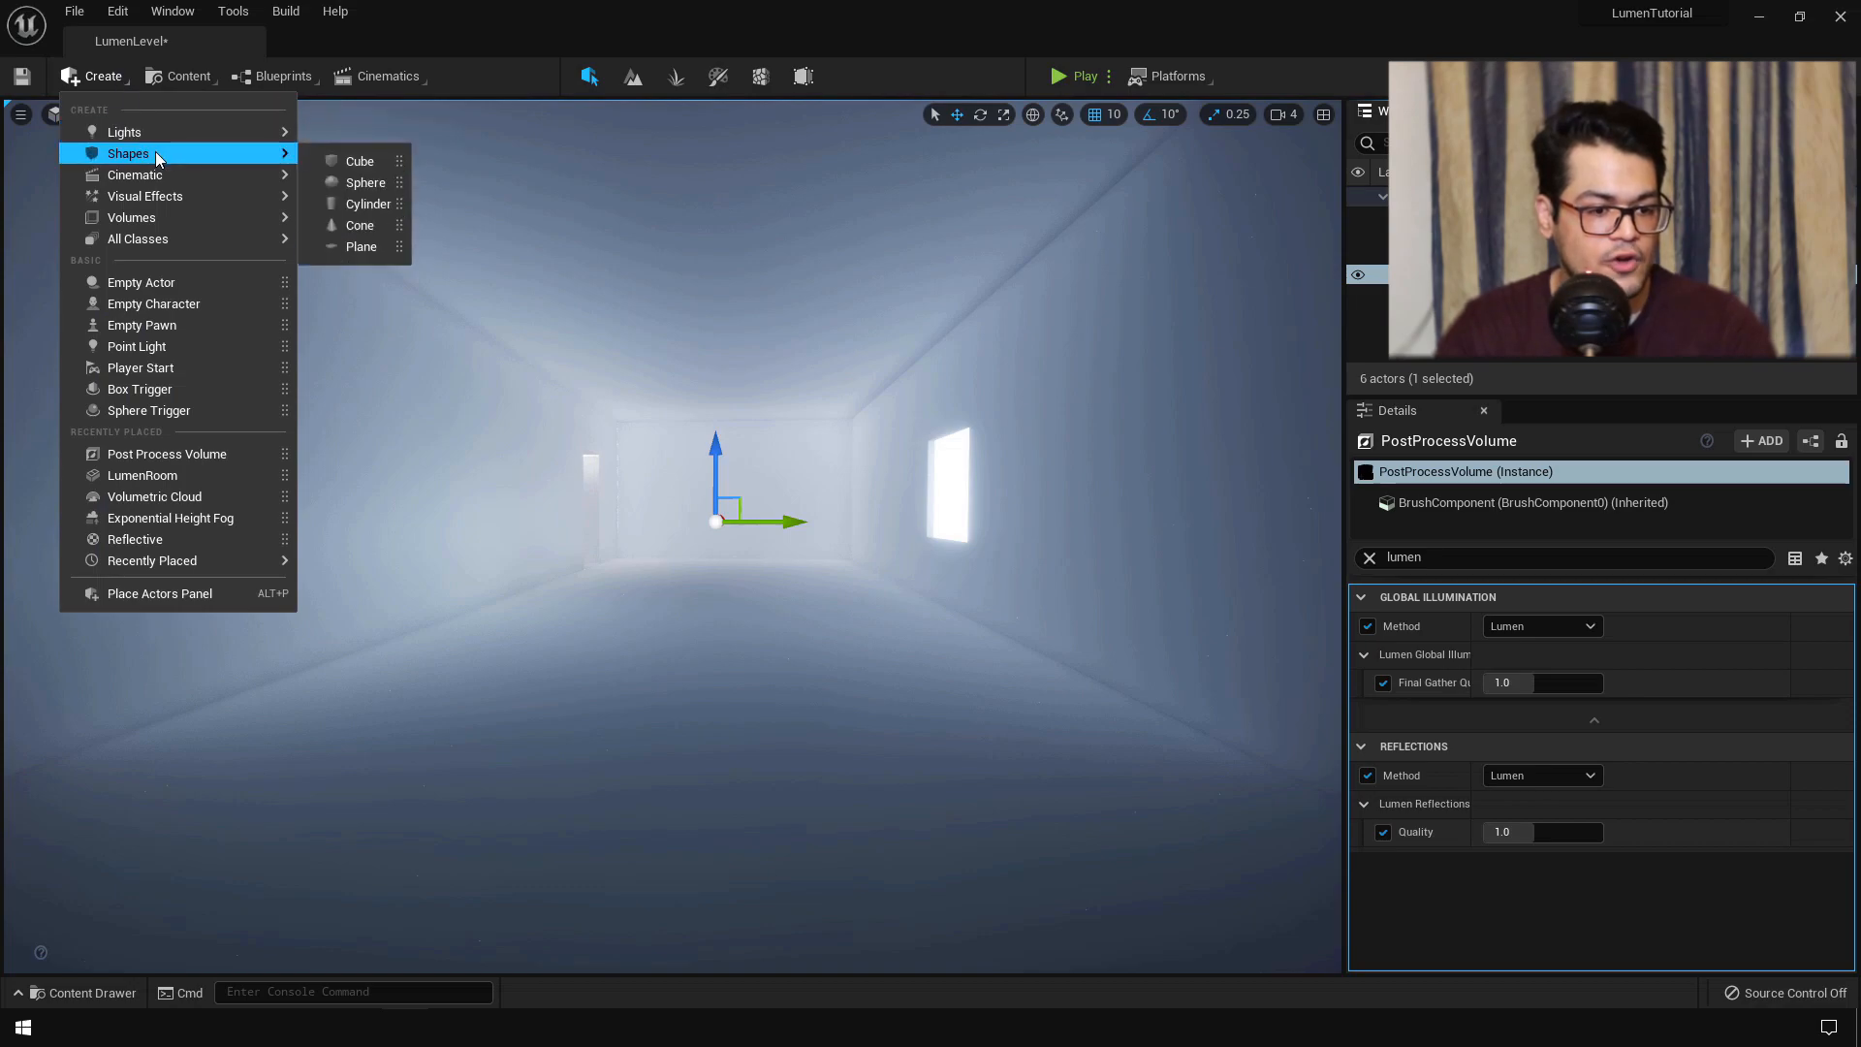
{"action": "left_click", "coordinate": [371, 159]}
{"action": "left_click", "coordinate": [1369, 557]}
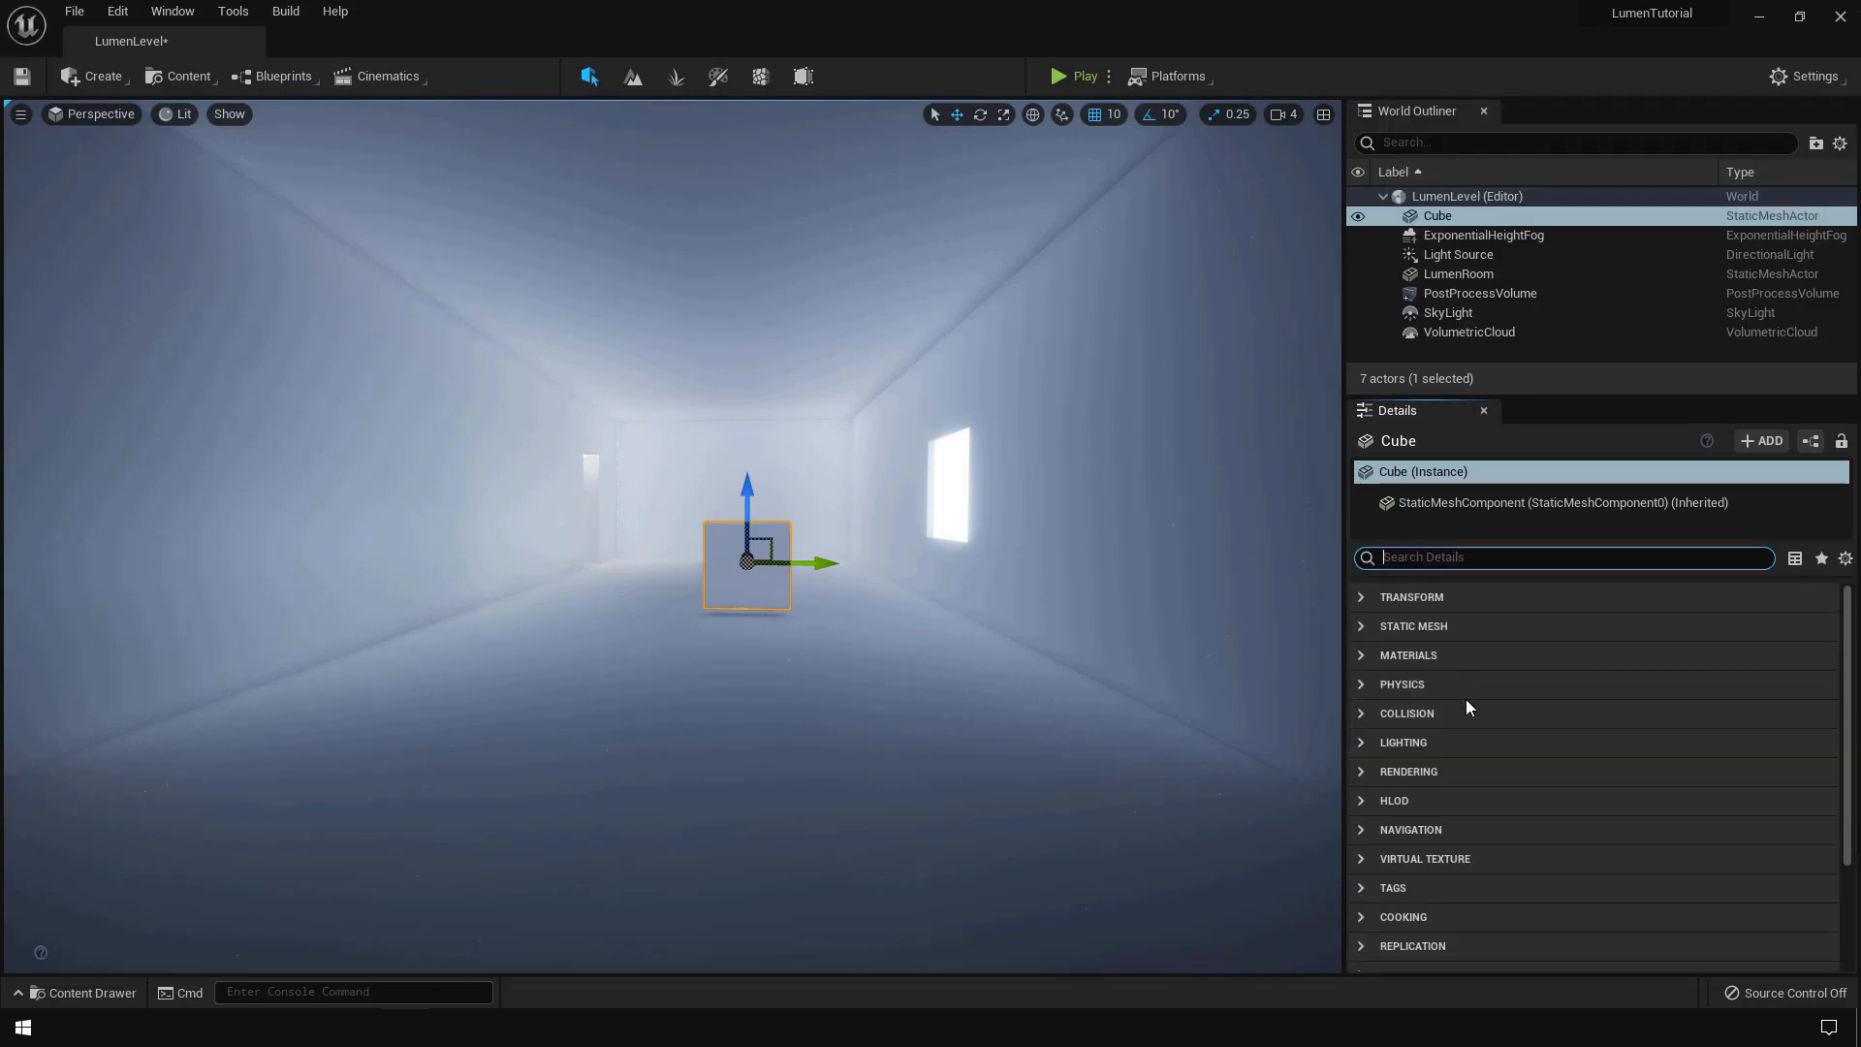
{"action": "left_click", "coordinate": [1419, 651]}
- Assign the Emissive material to the cube's Element 0 and open it in the Material Editor
{"action": "left_click", "coordinate": [1630, 689]}
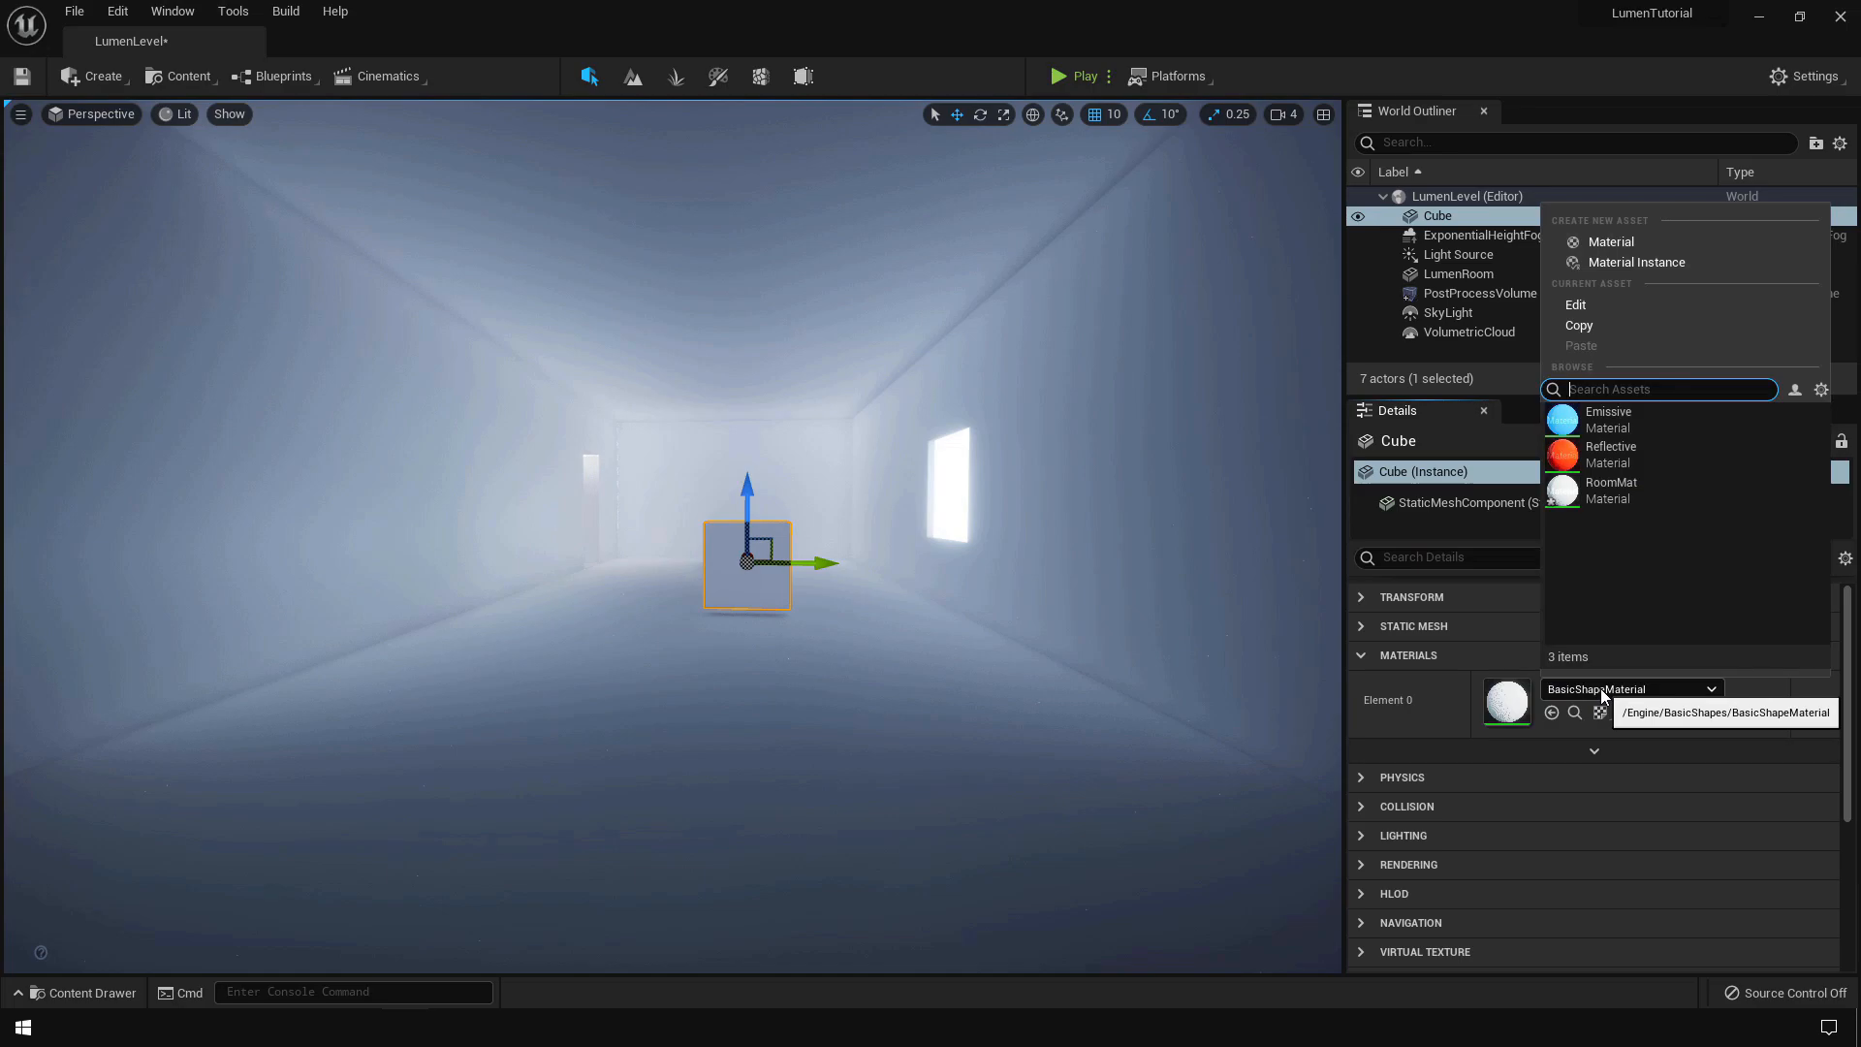
{"action": "left_click", "coordinate": [1631, 417]}
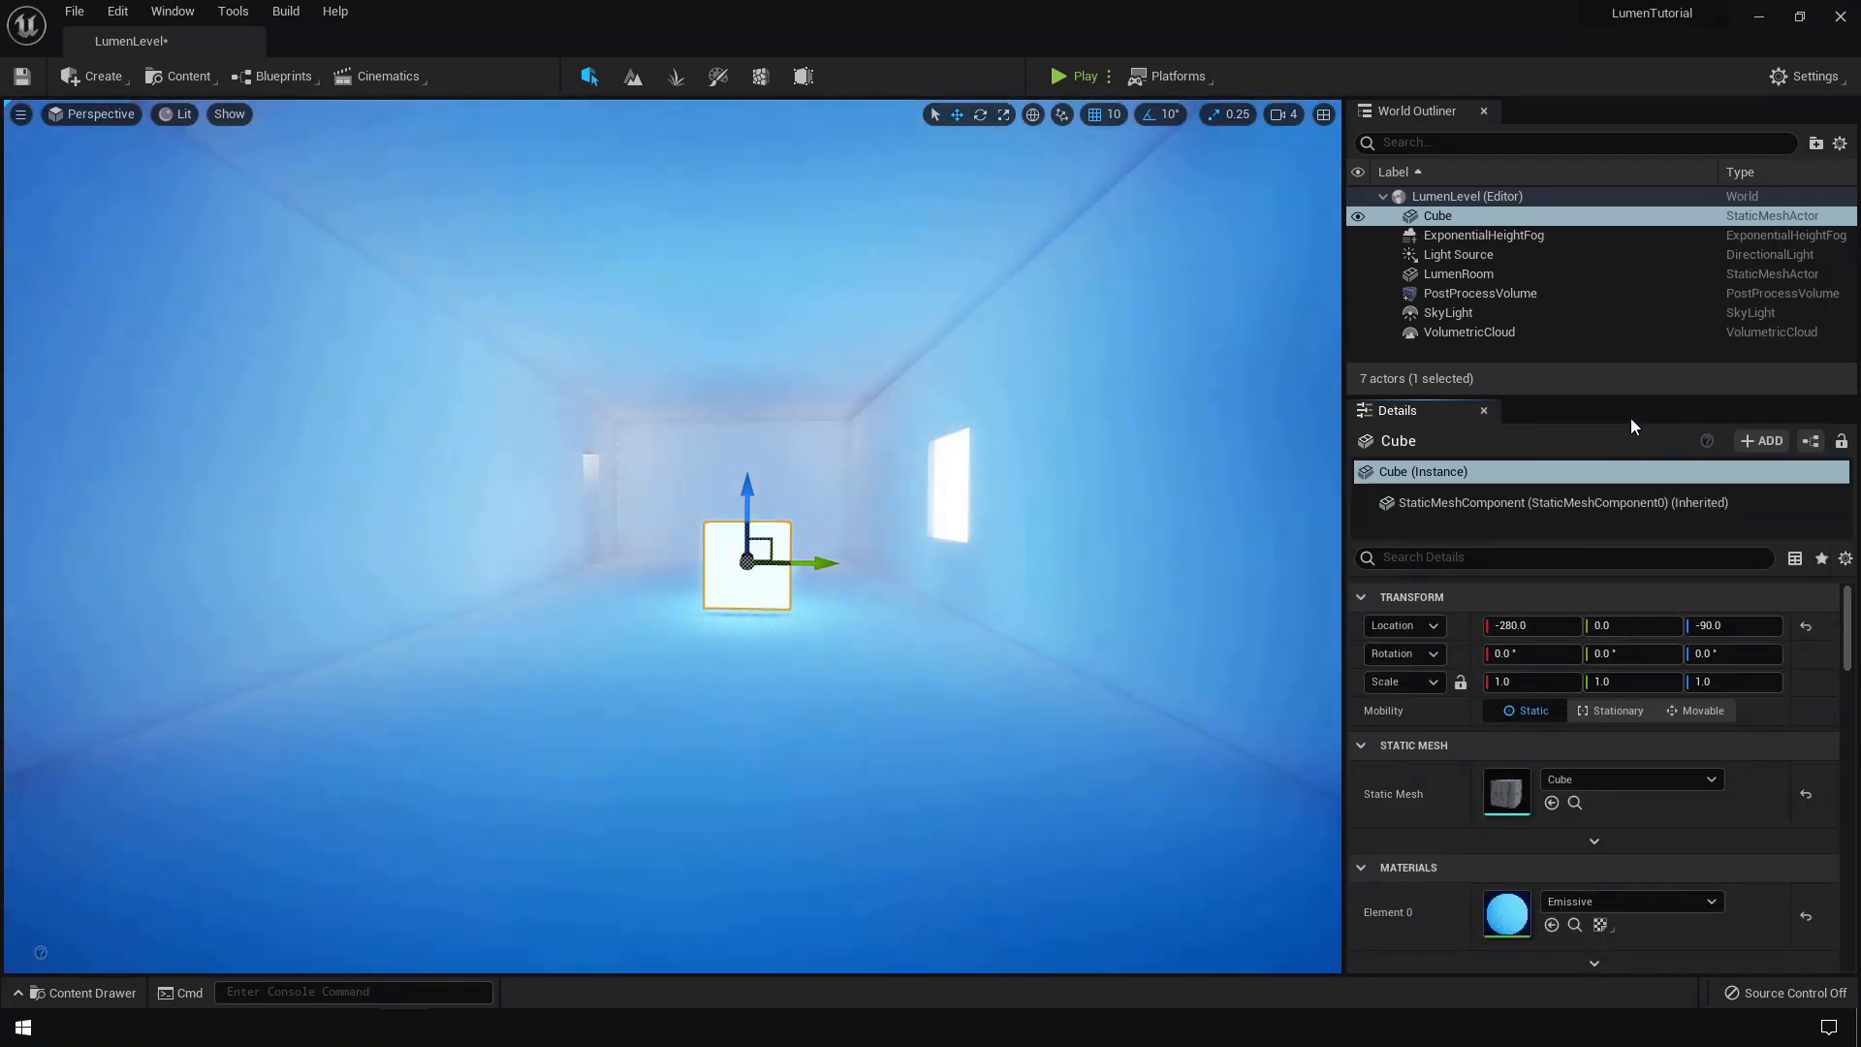
{"action": "double_click", "coordinate": [1507, 913]}
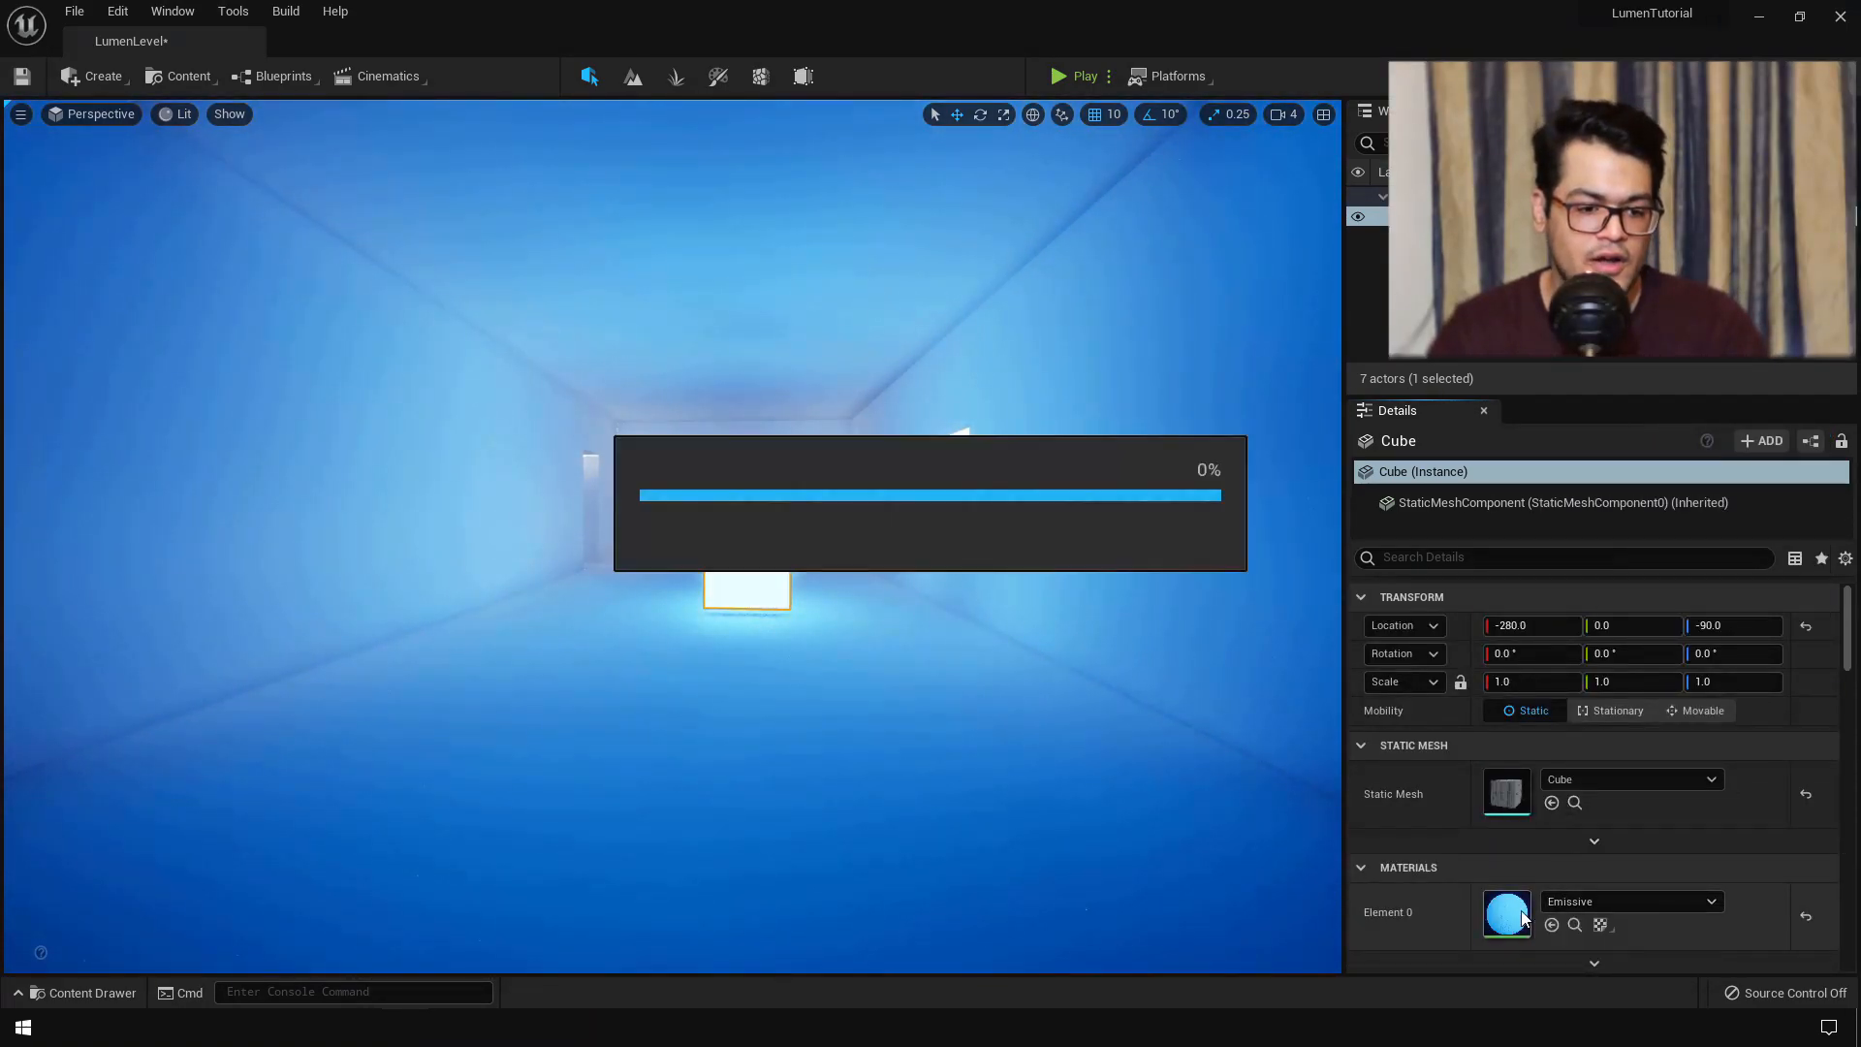
- Move the Param and Multiply nodes lower in the Emissive graph, then shift the cube sideways
{"action": "left_click", "coordinate": [738, 434]}
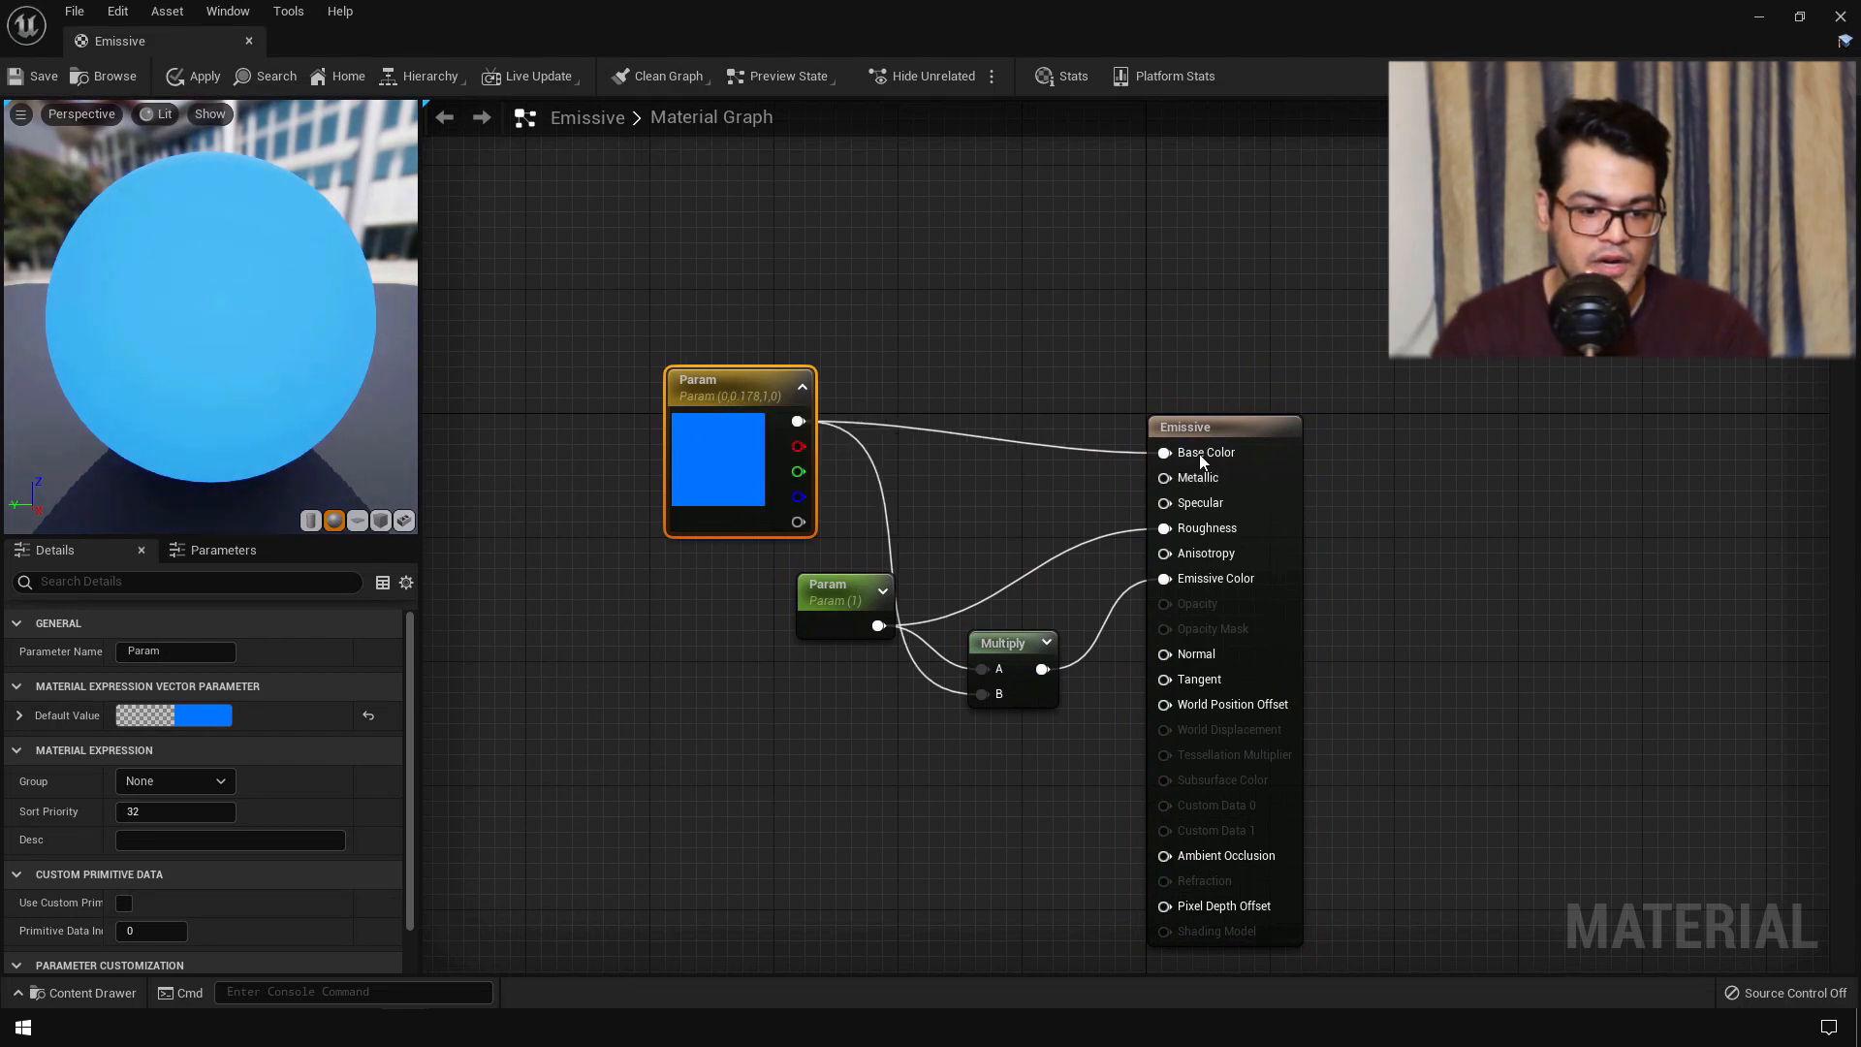
{"action": "left_click_drag", "start_coordinate": [818, 610], "coordinate": [722, 648]}
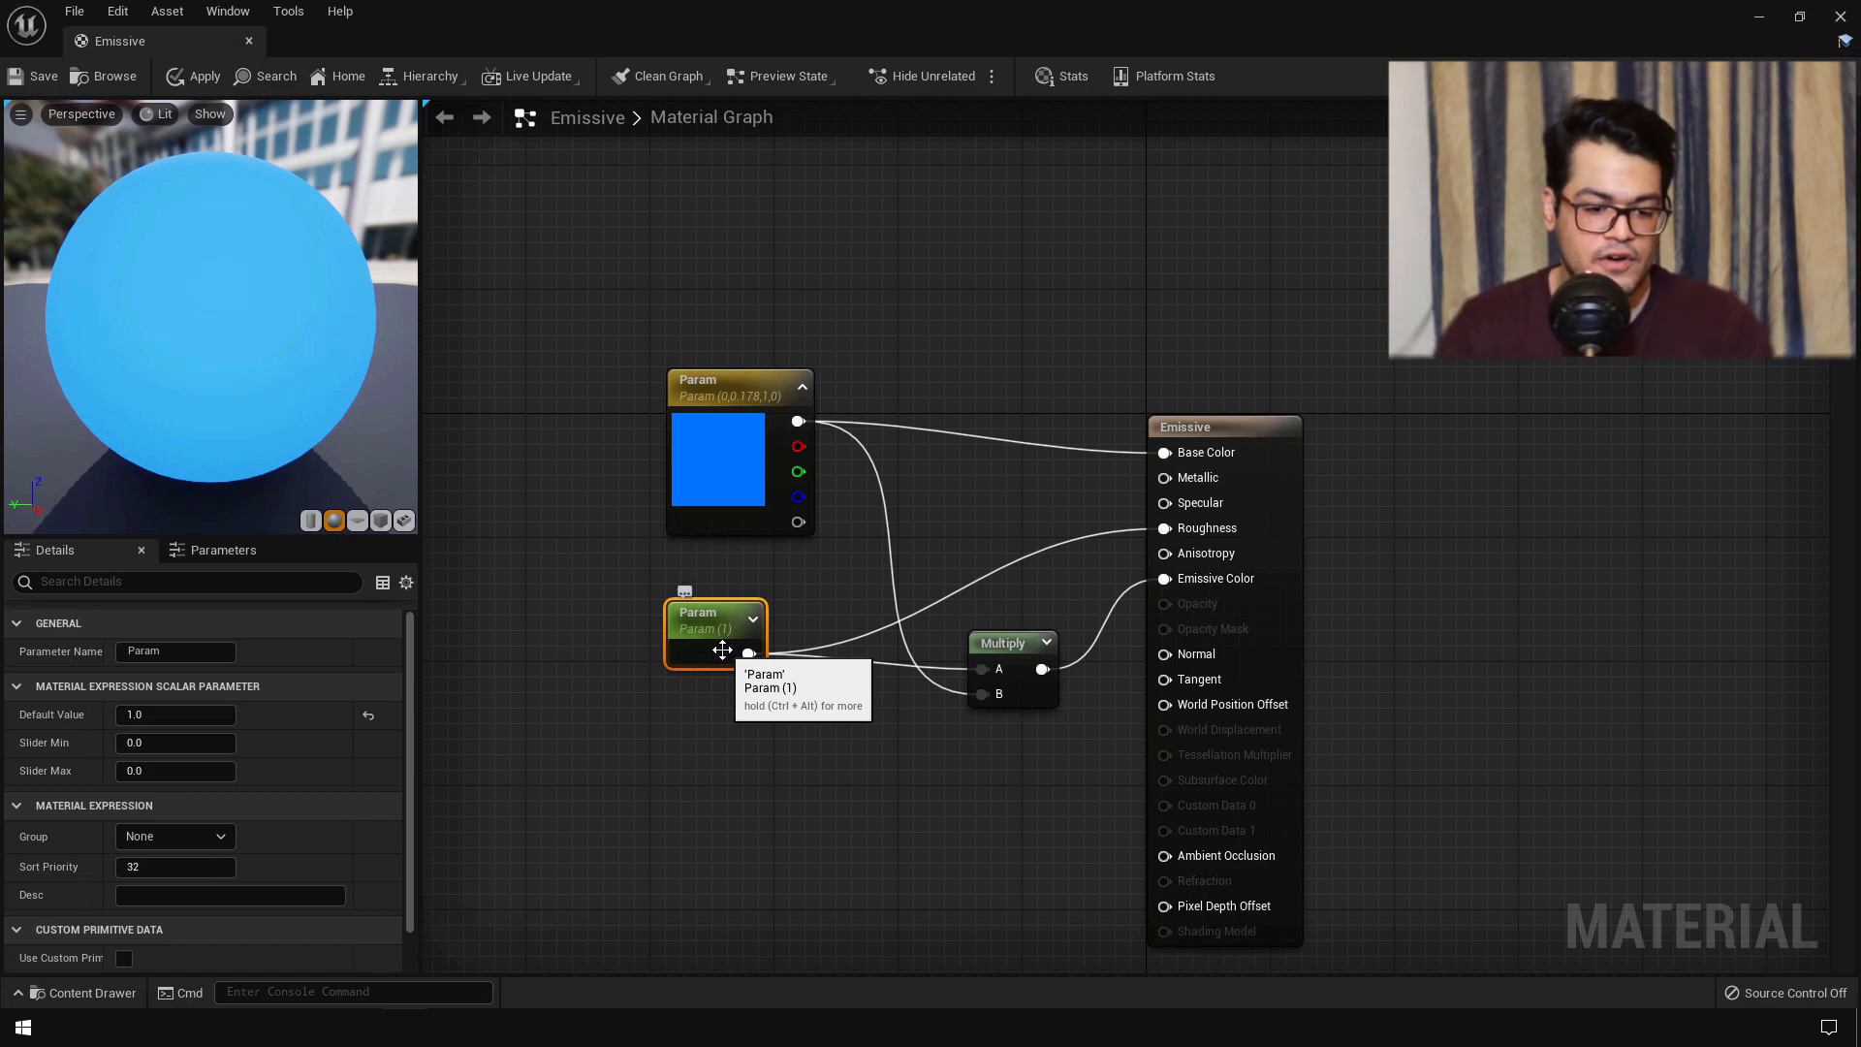
{"action": "left_click", "coordinate": [998, 669]}
{"action": "left_click_drag", "start_coordinate": [997, 668], "coordinate": [988, 702]}
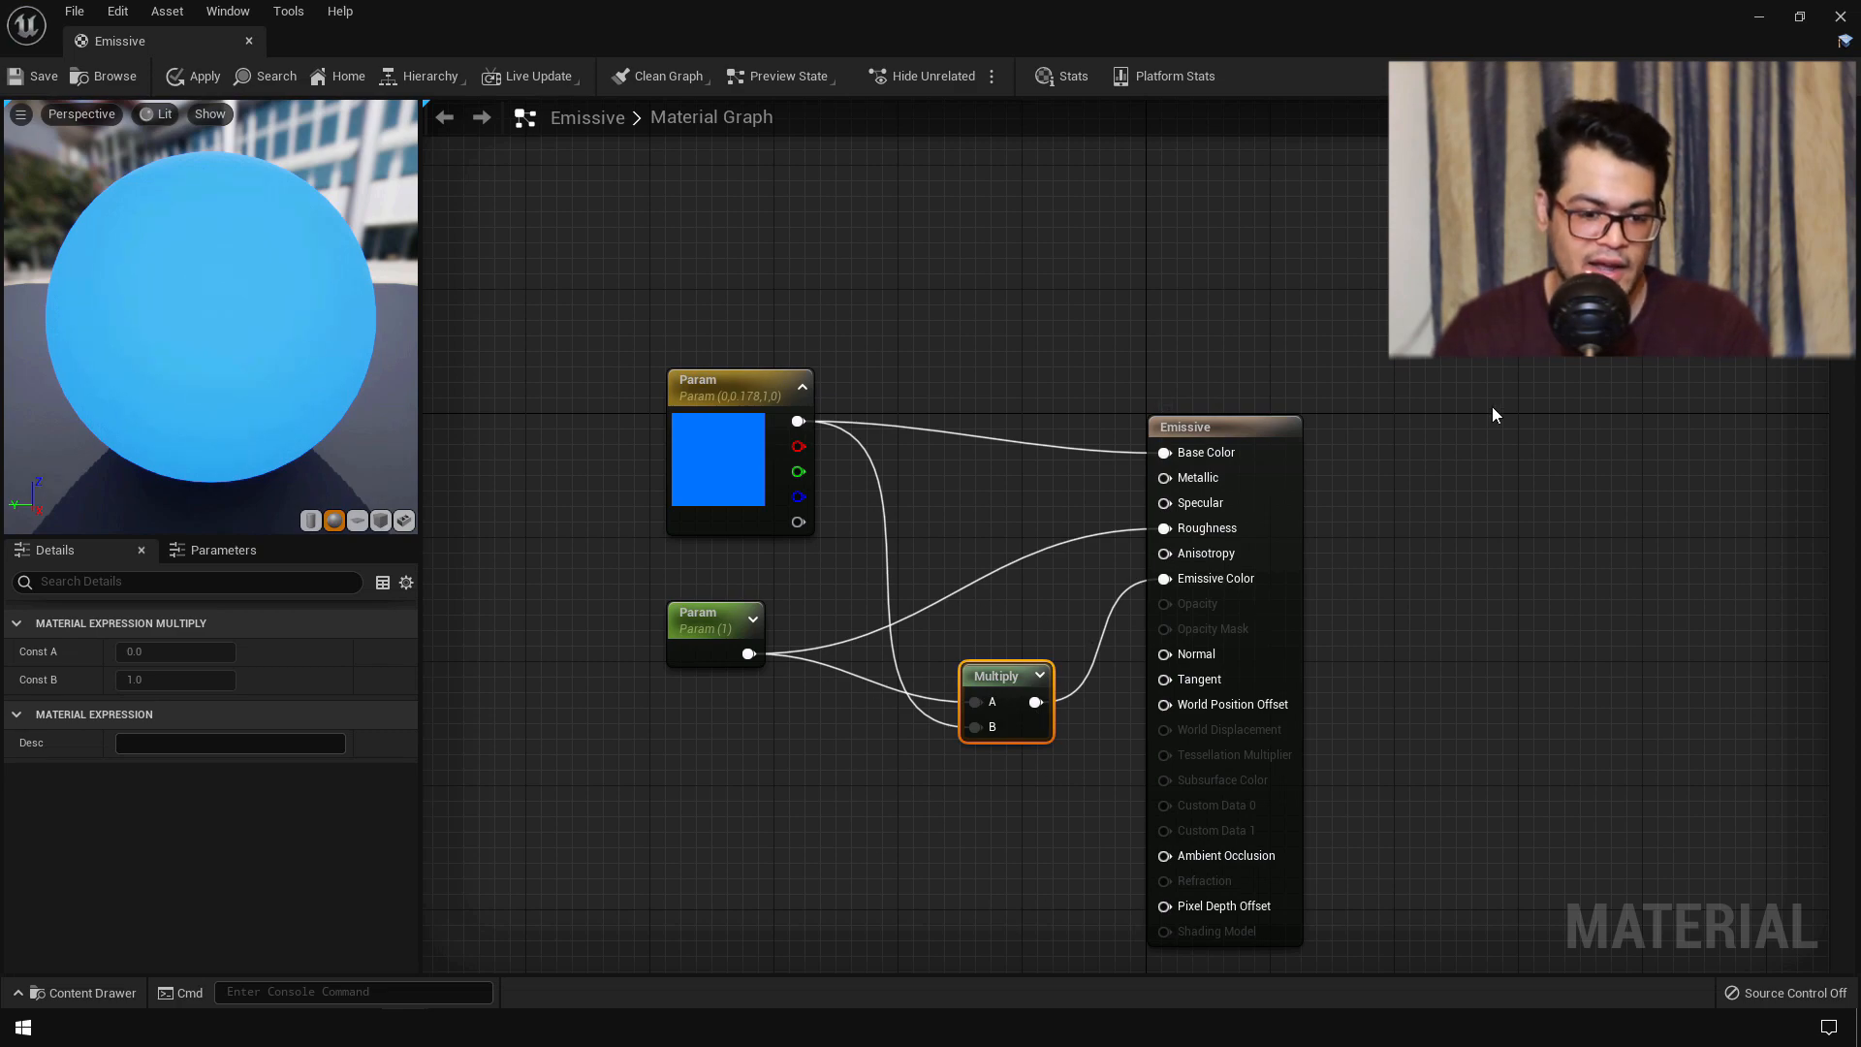
{"action": "left_click", "coordinate": [1835, 22]}
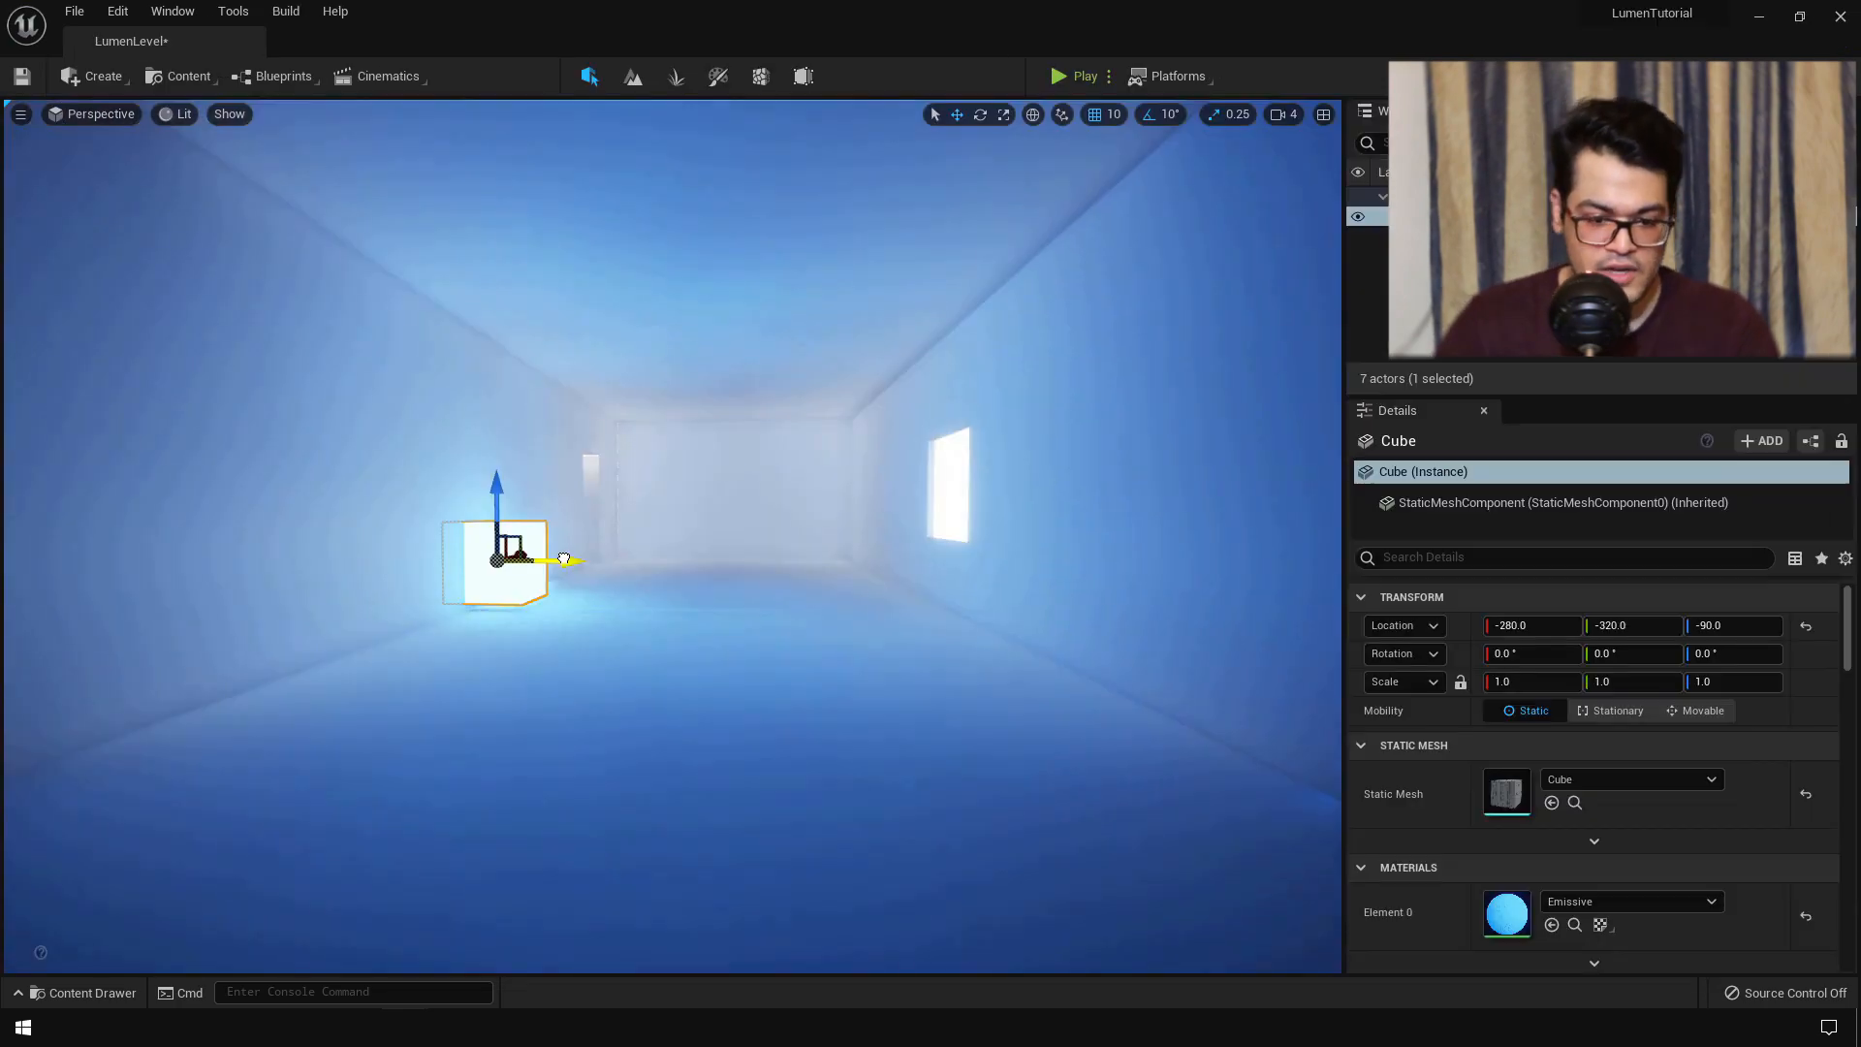
{"action": "left_click_drag", "start_coordinate": [566, 557], "coordinate": [834, 643]}
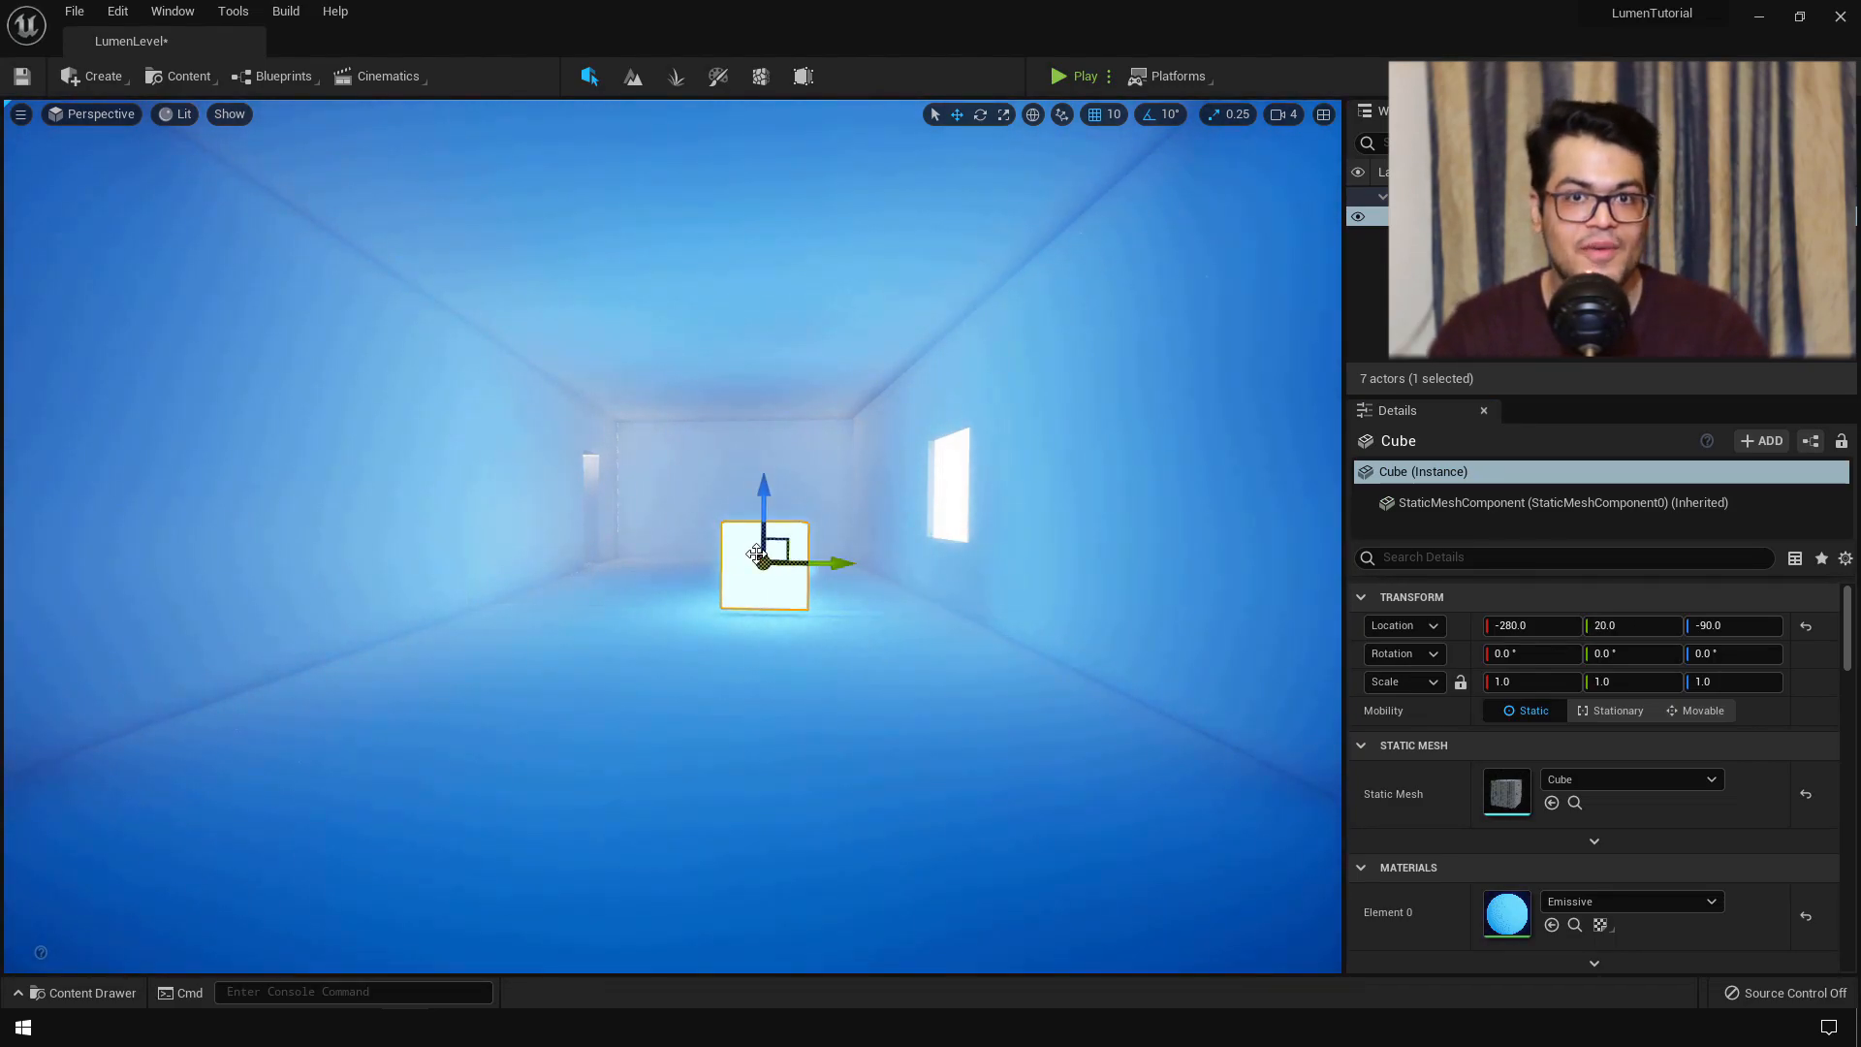
- Scrub the cube's Location X and drag it sideways to sit at Y -270 near the camera
{"action": "left_click_drag", "start_coordinate": [1531, 625], "coordinate": [1483, 628]}
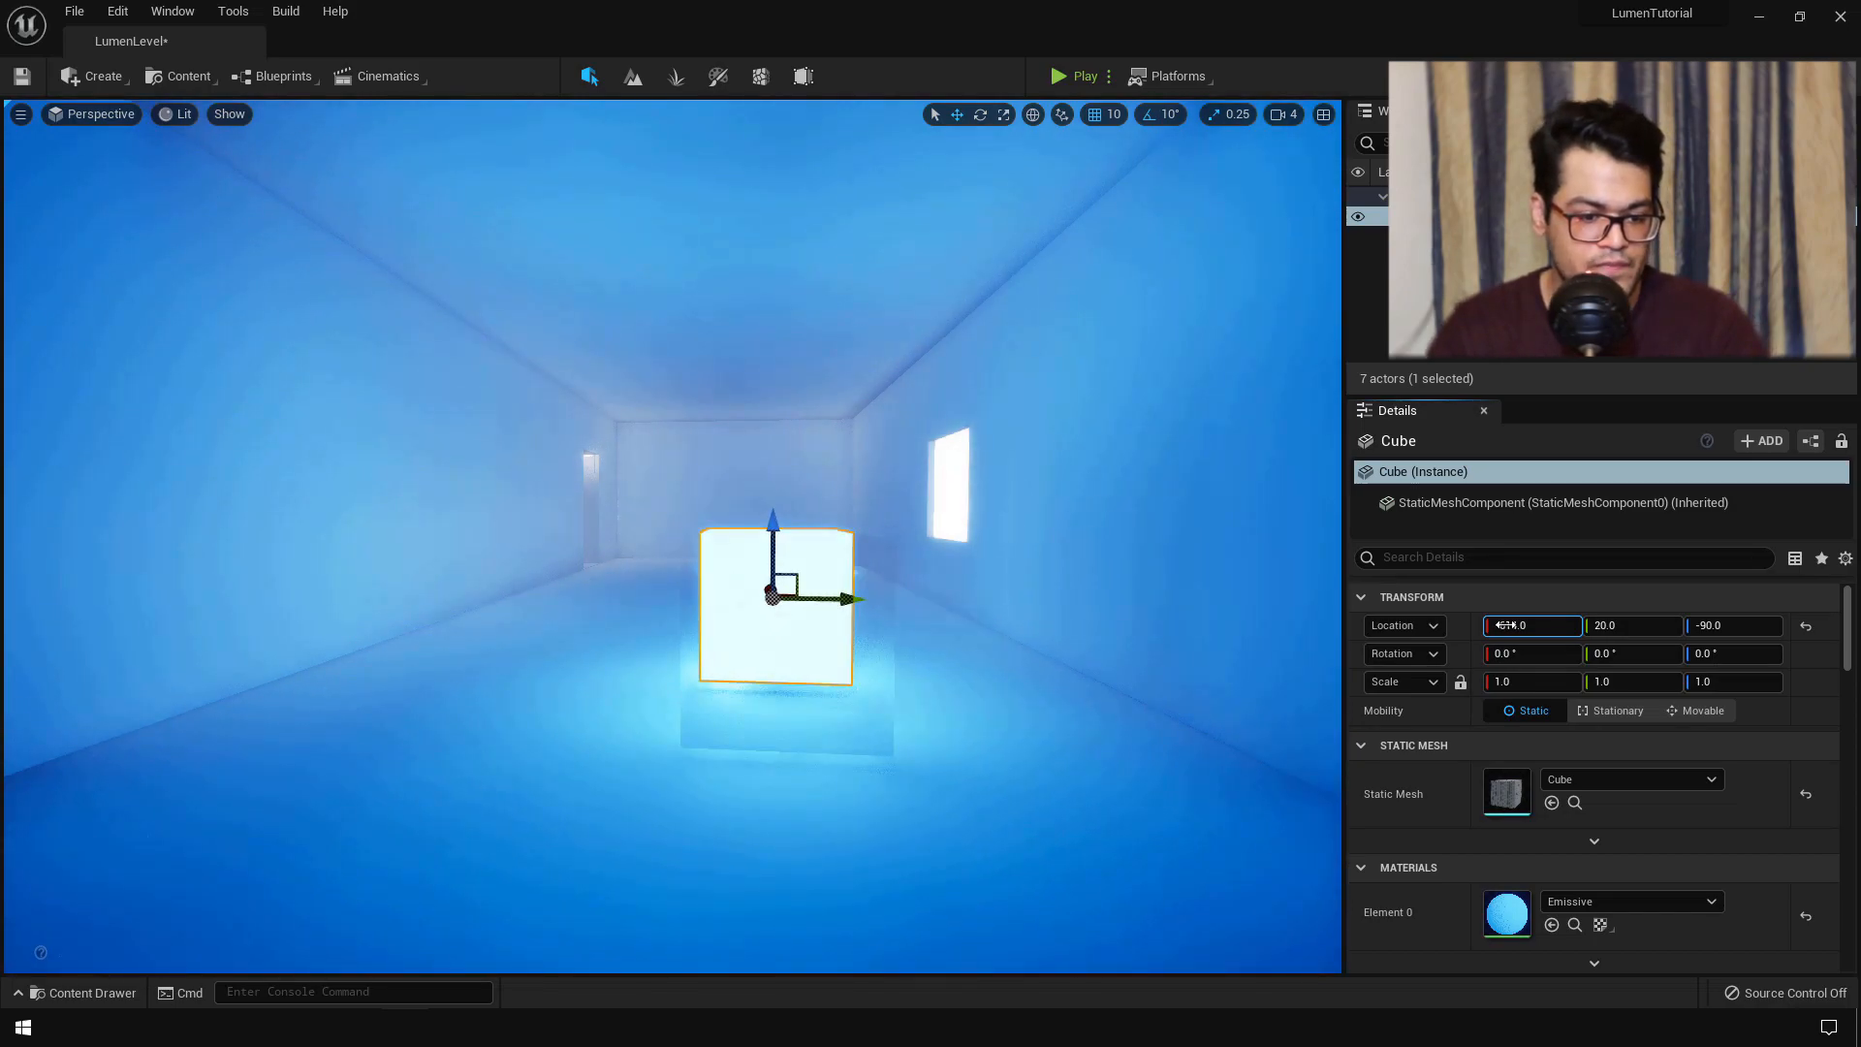
{"action": "left_click_drag", "start_coordinate": [846, 595], "coordinate": [560, 591]}
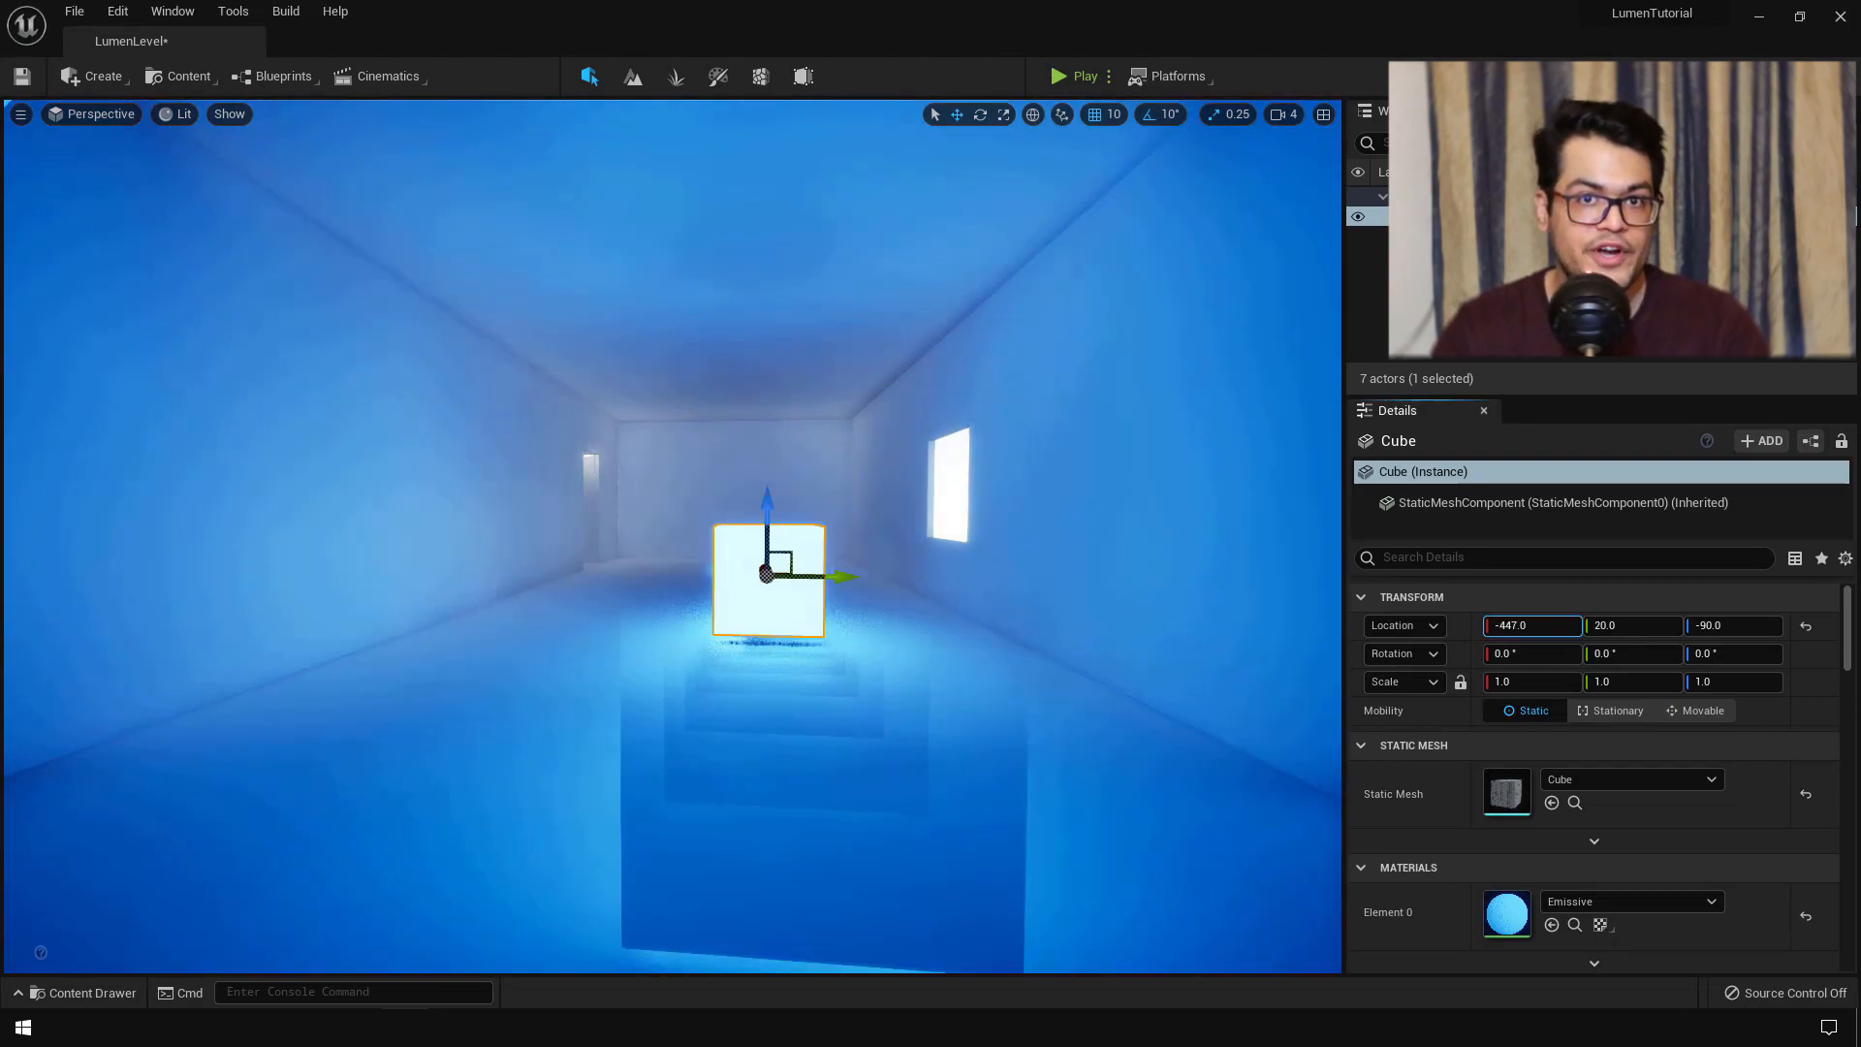
{"action": "left_click_drag", "start_coordinate": [1531, 626], "coordinate": [1693, 626]}
{"action": "left_click_drag", "start_coordinate": [819, 562], "coordinate": [567, 562]}
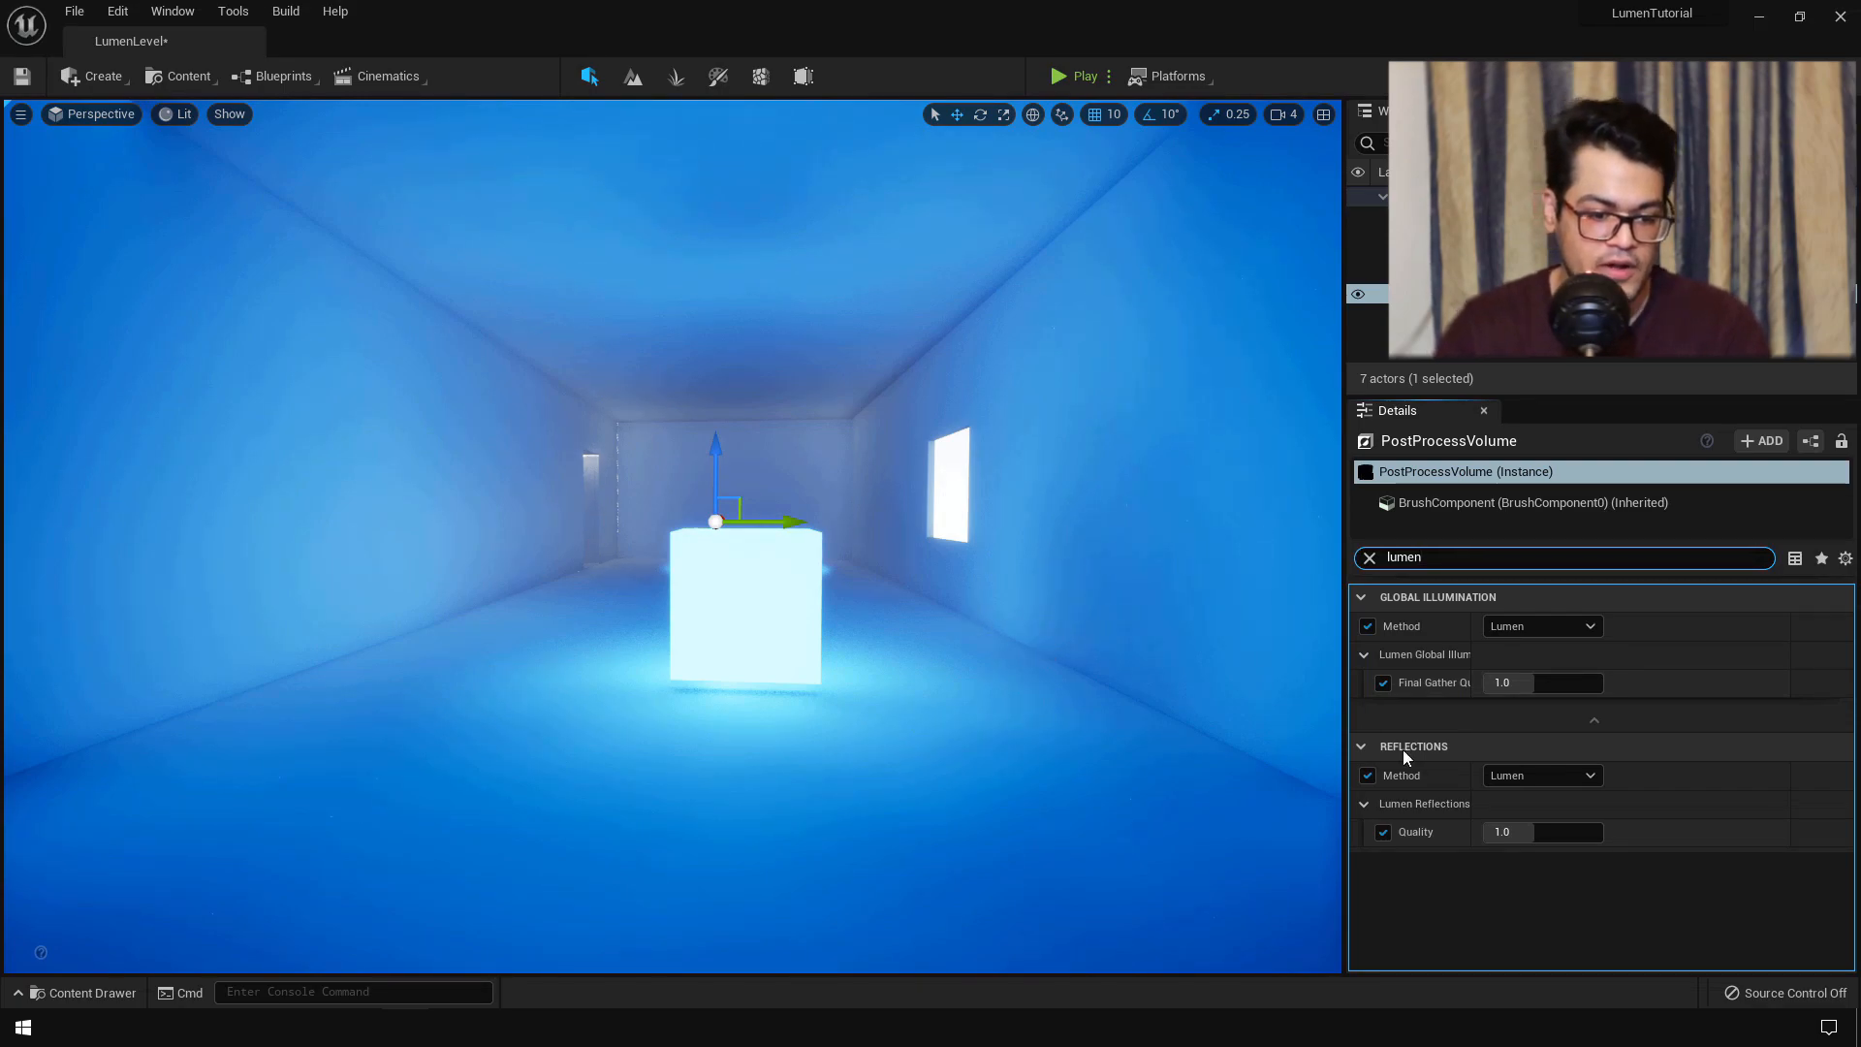
- Set Lumen Final Gather Quality to 4.0 and move the glowing cube onto the floor by the left wall
{"action": "left_click", "coordinate": [1545, 682]}
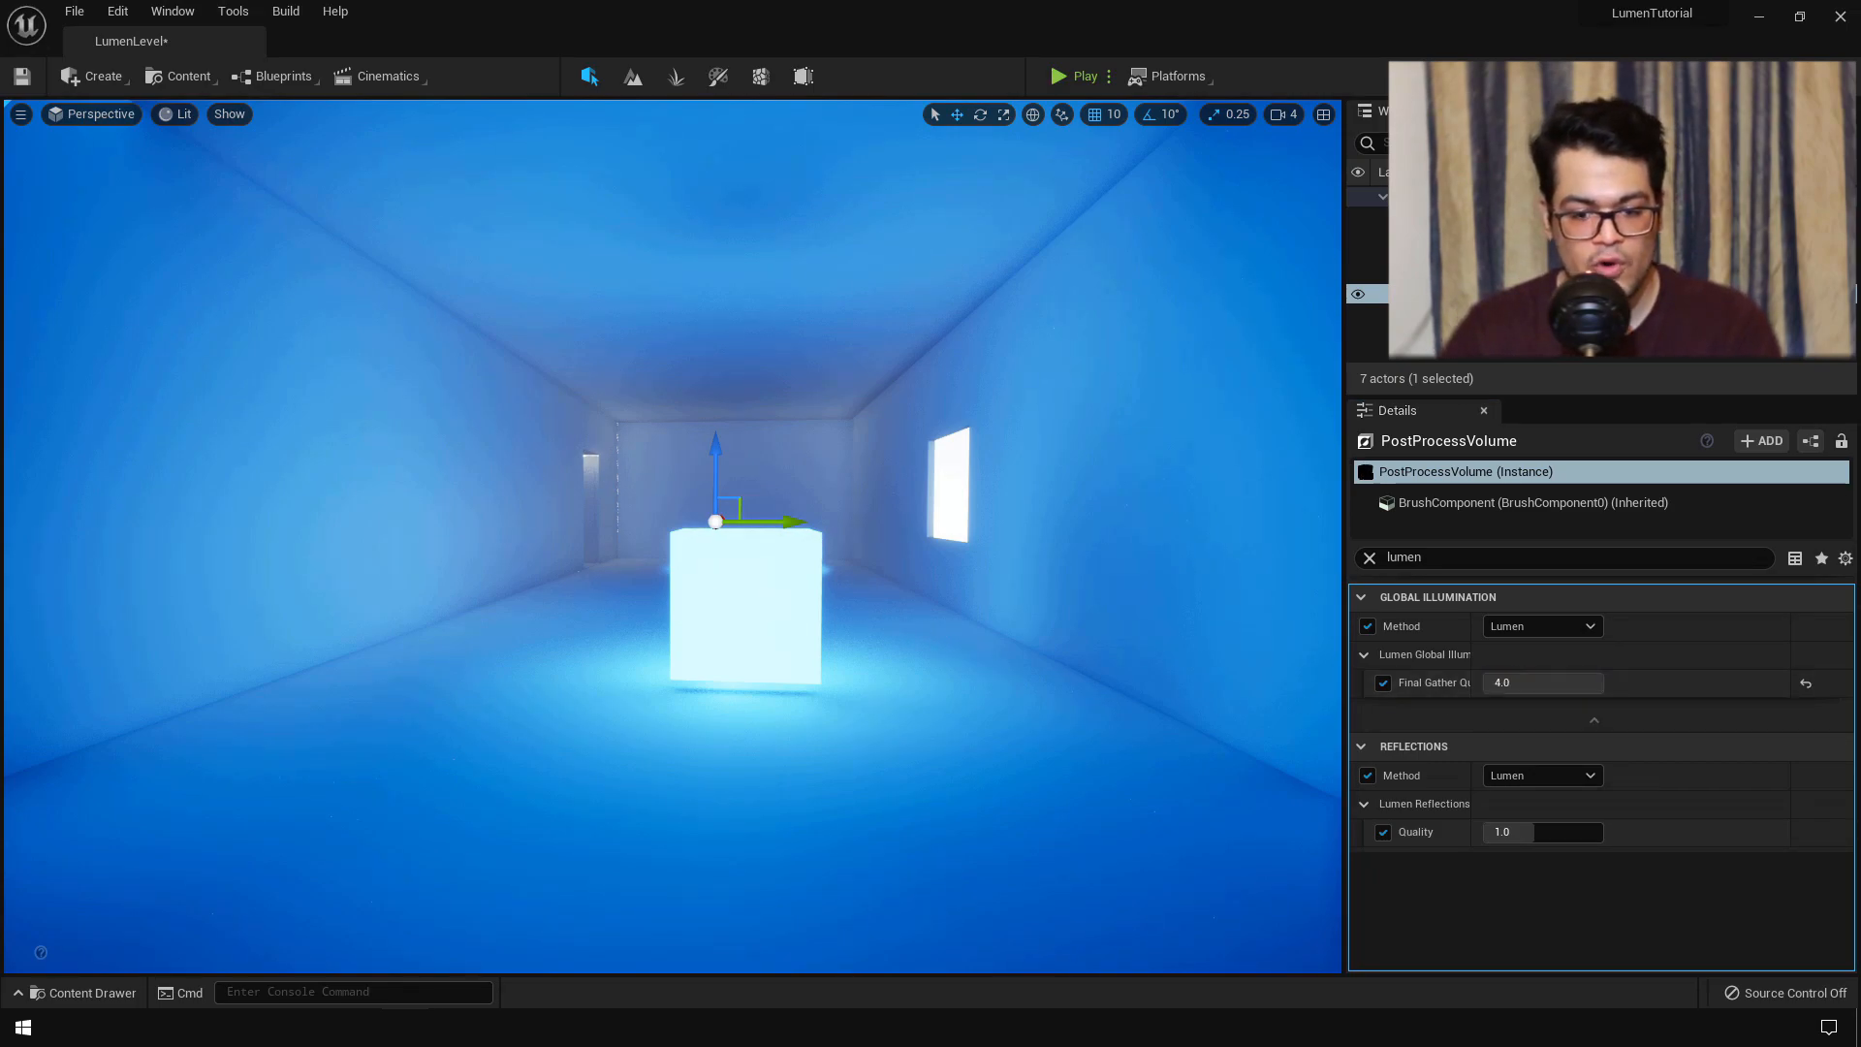
{"action": "left_click", "coordinate": [804, 601]}
{"action": "left_click_drag", "start_coordinate": [807, 603], "coordinate": [317, 599]}
{"action": "left_click_drag", "start_coordinate": [266, 524], "coordinate": [286, 633]}
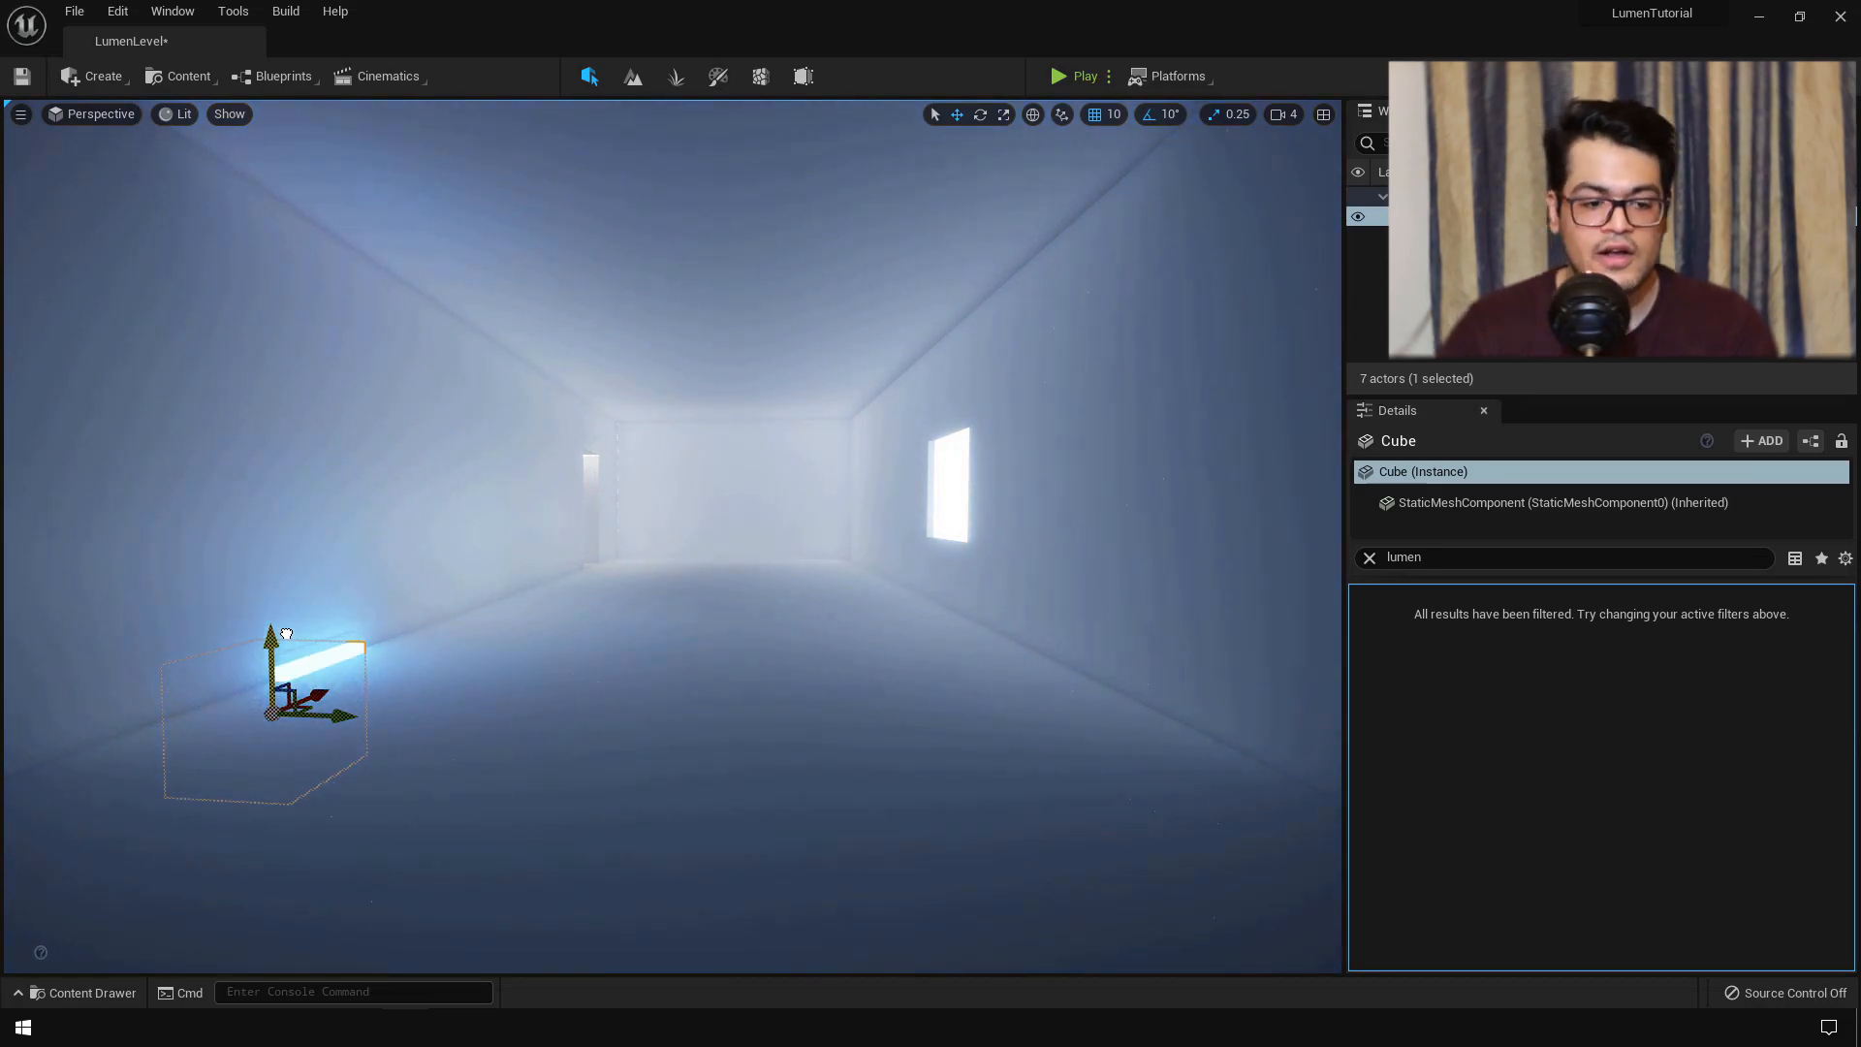
- Scale the cube along X into a long strip and raise it to the ceiling edge
{"action": "key", "text": "r"}
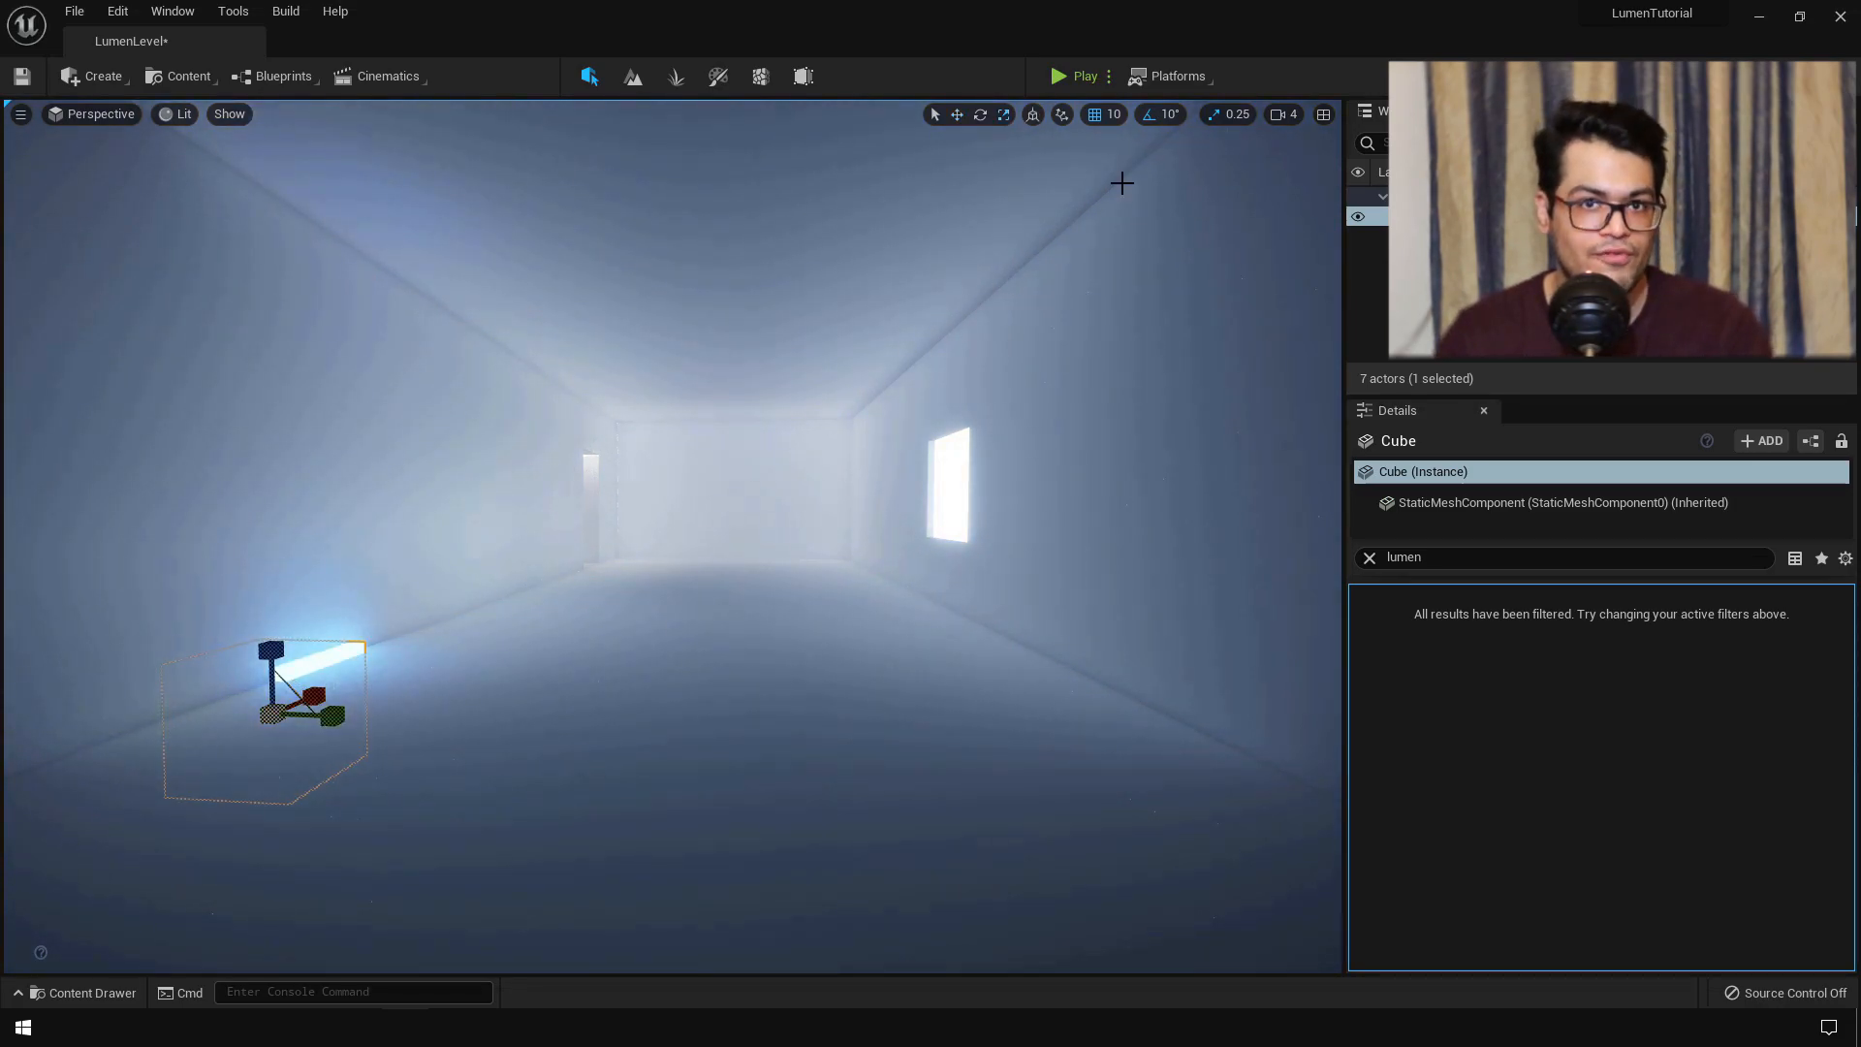
{"action": "left_click_drag", "start_coordinate": [324, 688], "coordinate": [396, 659]}
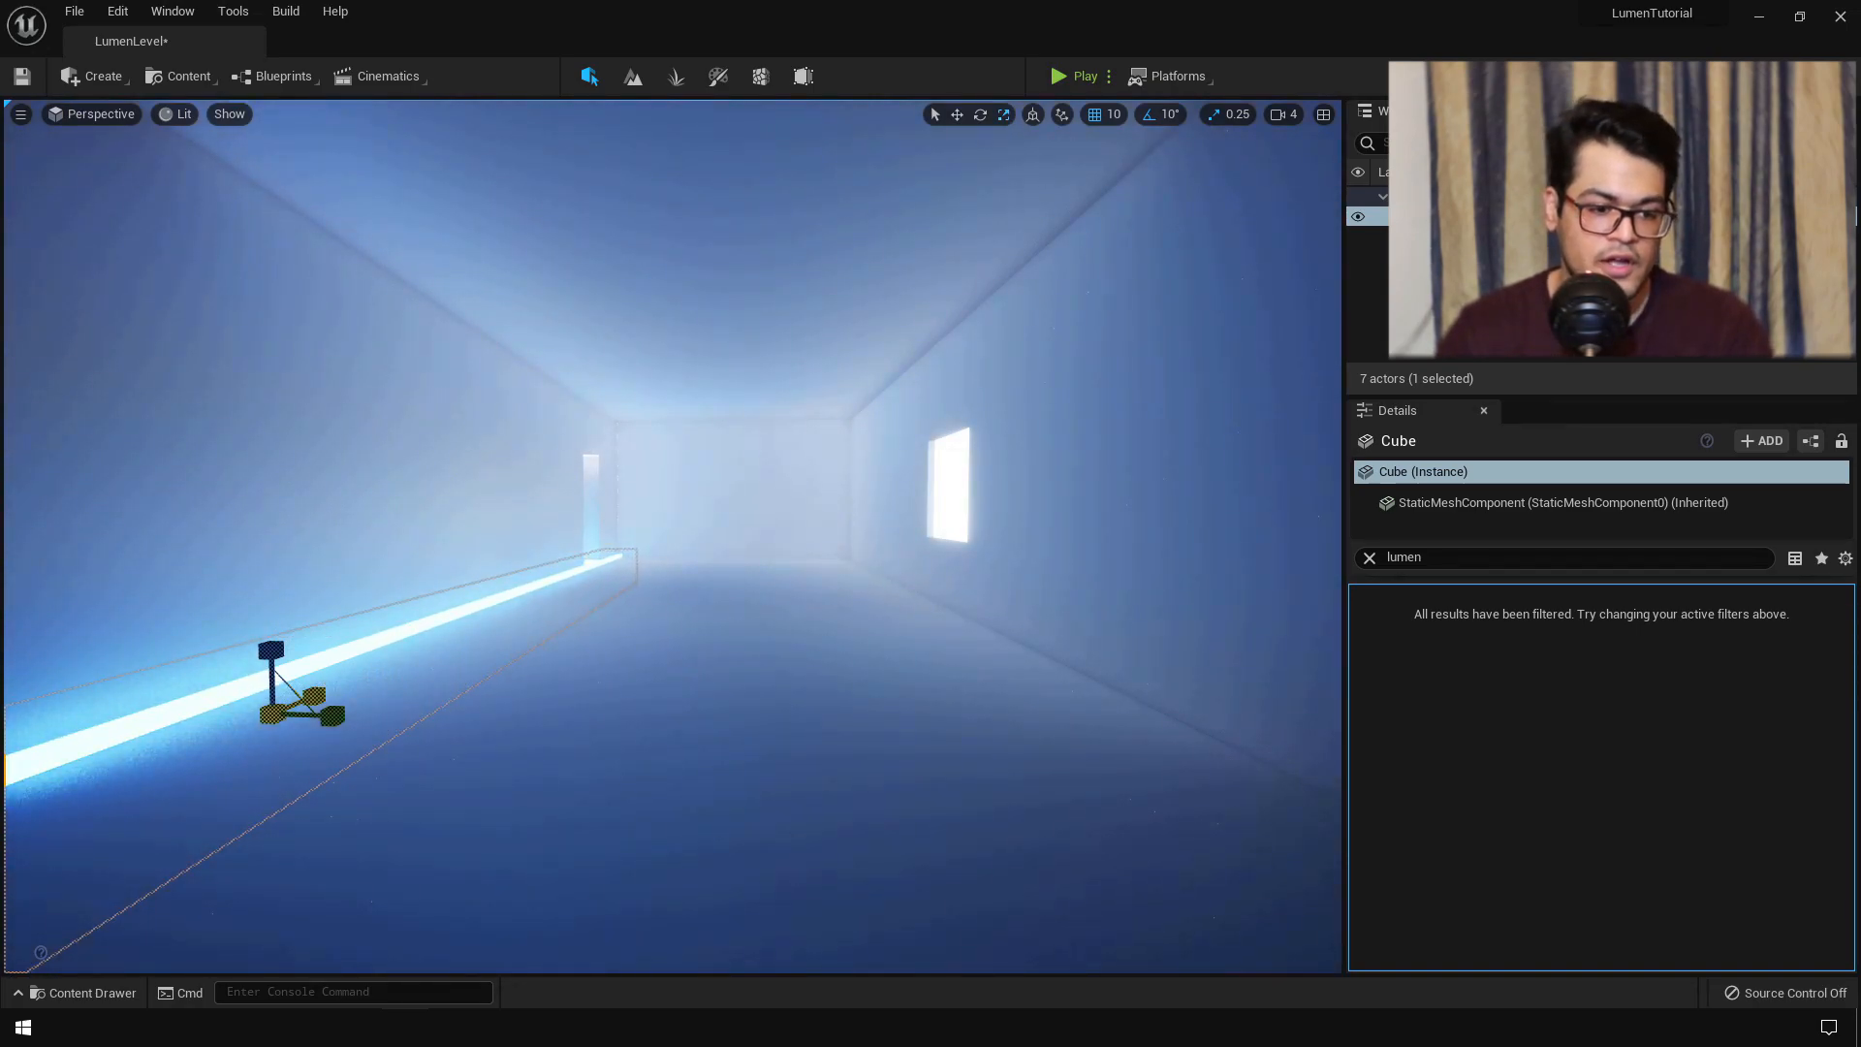
{"action": "key", "text": "w"}
{"action": "left_click_drag", "start_coordinate": [268, 635], "coordinate": [260, 78]}
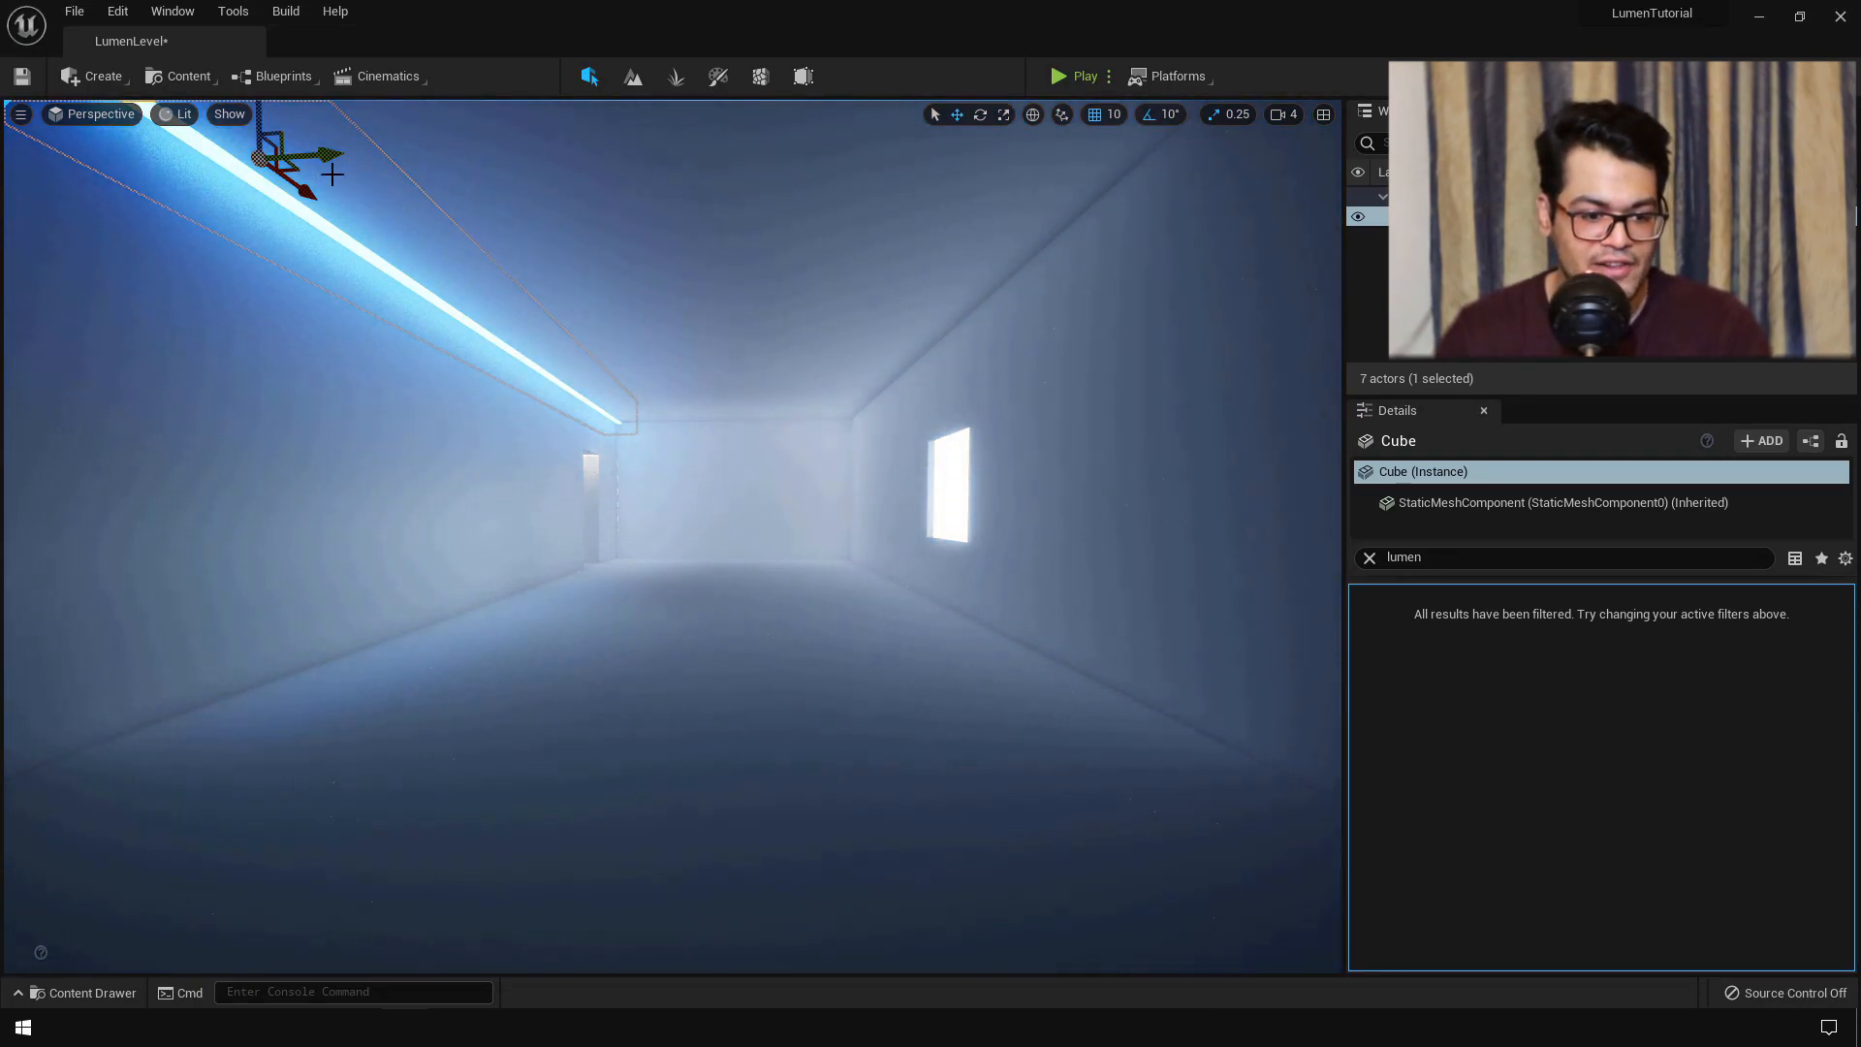
- Alt-drag a copy of the strip (Cube2) onto the opposite ceiling edge
{"action": "left_click_drag", "start_coordinate": [332, 171], "coordinate": [1293, 278], "text": "alt"}
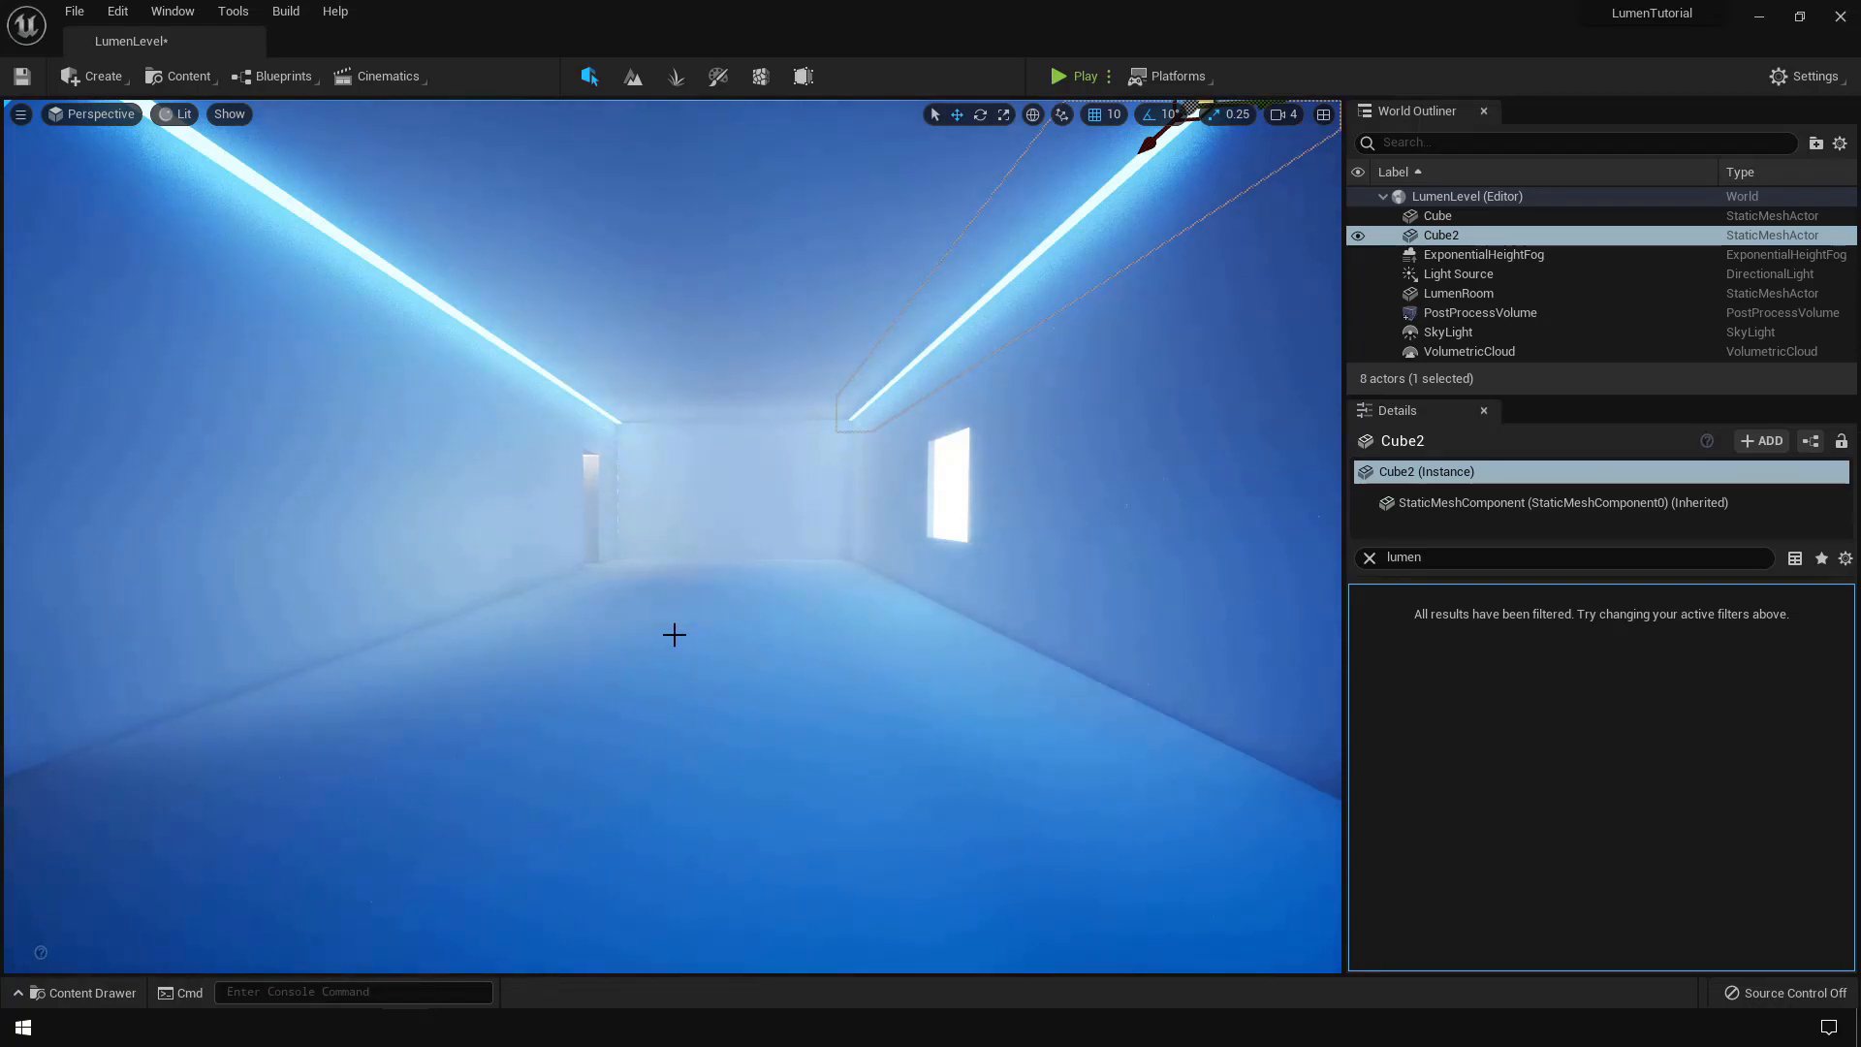
{"action": "key", "text": "w"}
{"action": "right_click_drag", "start_coordinate": [717, 646], "coordinate": [554, 647]}
{"action": "mouse_move", "coordinate": [718, 503]}
{"action": "right_mouse_down"}
{"action": "mouse_move", "coordinate": [591, 497]}
{"action": "mouse_move", "coordinate": [721, 500]}
{"action": "right_mouse_up"}
- Add a third Cube and give its Element 0 the Emissive material
{"action": "key", "text": "s"}
{"action": "left_click", "coordinate": [97, 76]}
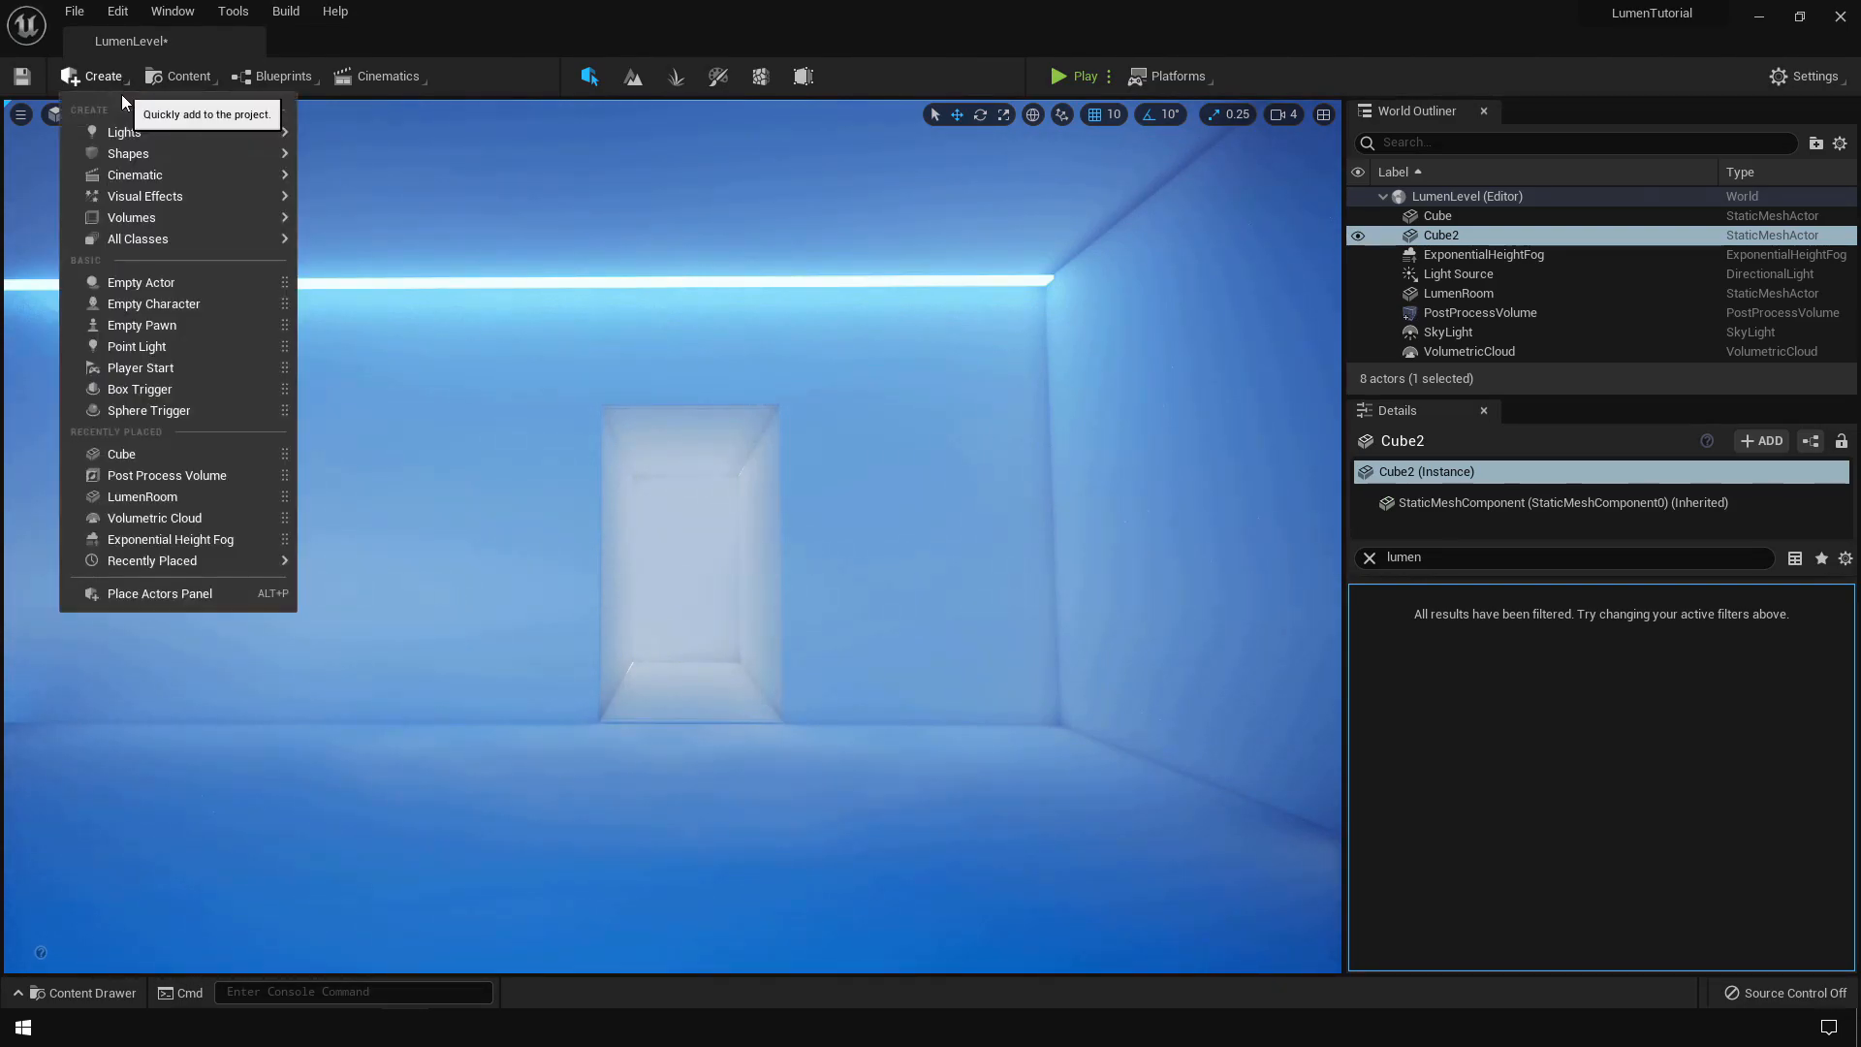
{"action": "mouse_move", "coordinate": [260, 167]}
{"action": "left_click", "coordinate": [349, 155]}
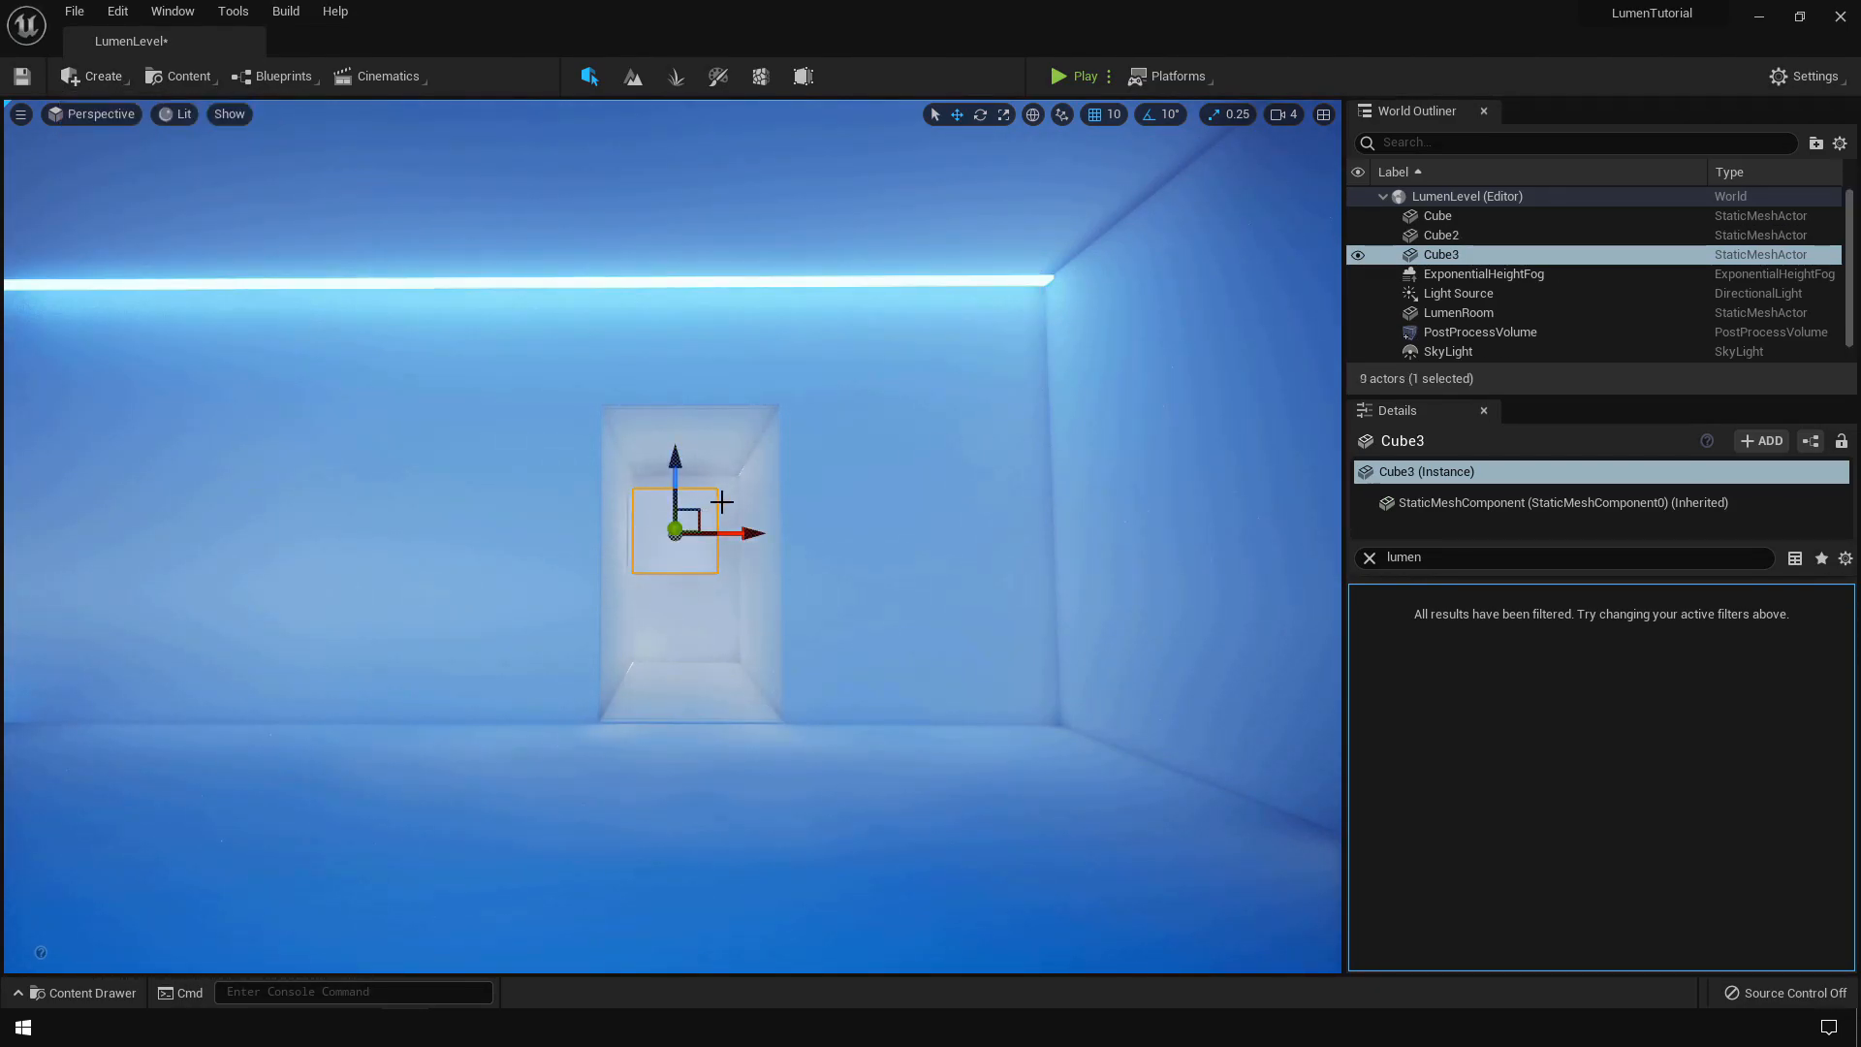
{"action": "scroll", "coordinate": [1079, 639], "scroll_direction": "up", "scroll_amount": 5}
{"action": "left_click", "coordinate": [1370, 557]}
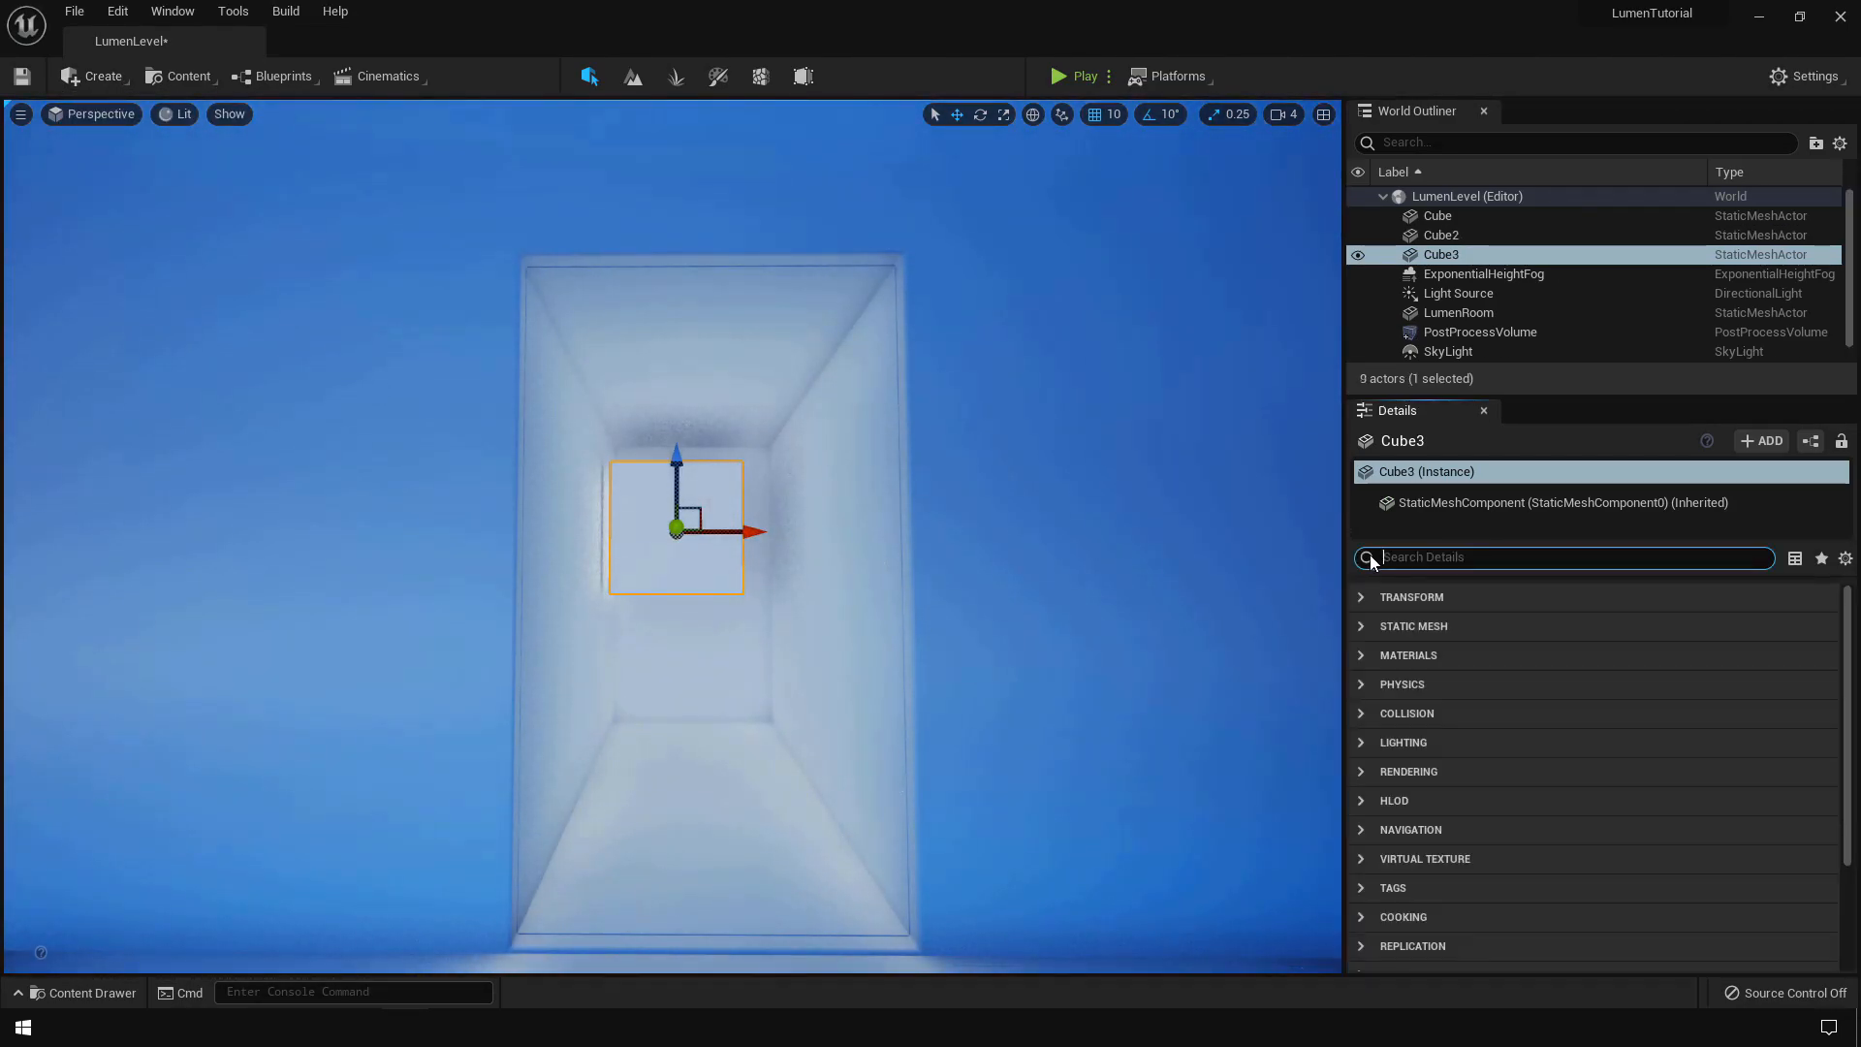
{"action": "left_click", "coordinate": [1422, 651]}
{"action": "left_click", "coordinate": [1629, 689]}
{"action": "left_click", "coordinate": [1599, 451]}
- Lower the new cube into the doorway and scale it to Z 2.75 as an upright panel
{"action": "left_click_drag", "start_coordinate": [667, 451], "coordinate": [693, 532]}
{"action": "key", "text": "r"}
{"action": "key", "text": "w"}
{"action": "key", "text": "s"}
{"action": "right_click_drag", "start_coordinate": [693, 789], "coordinate": [954, 770]}
{"action": "left_click", "coordinate": [1014, 550]}
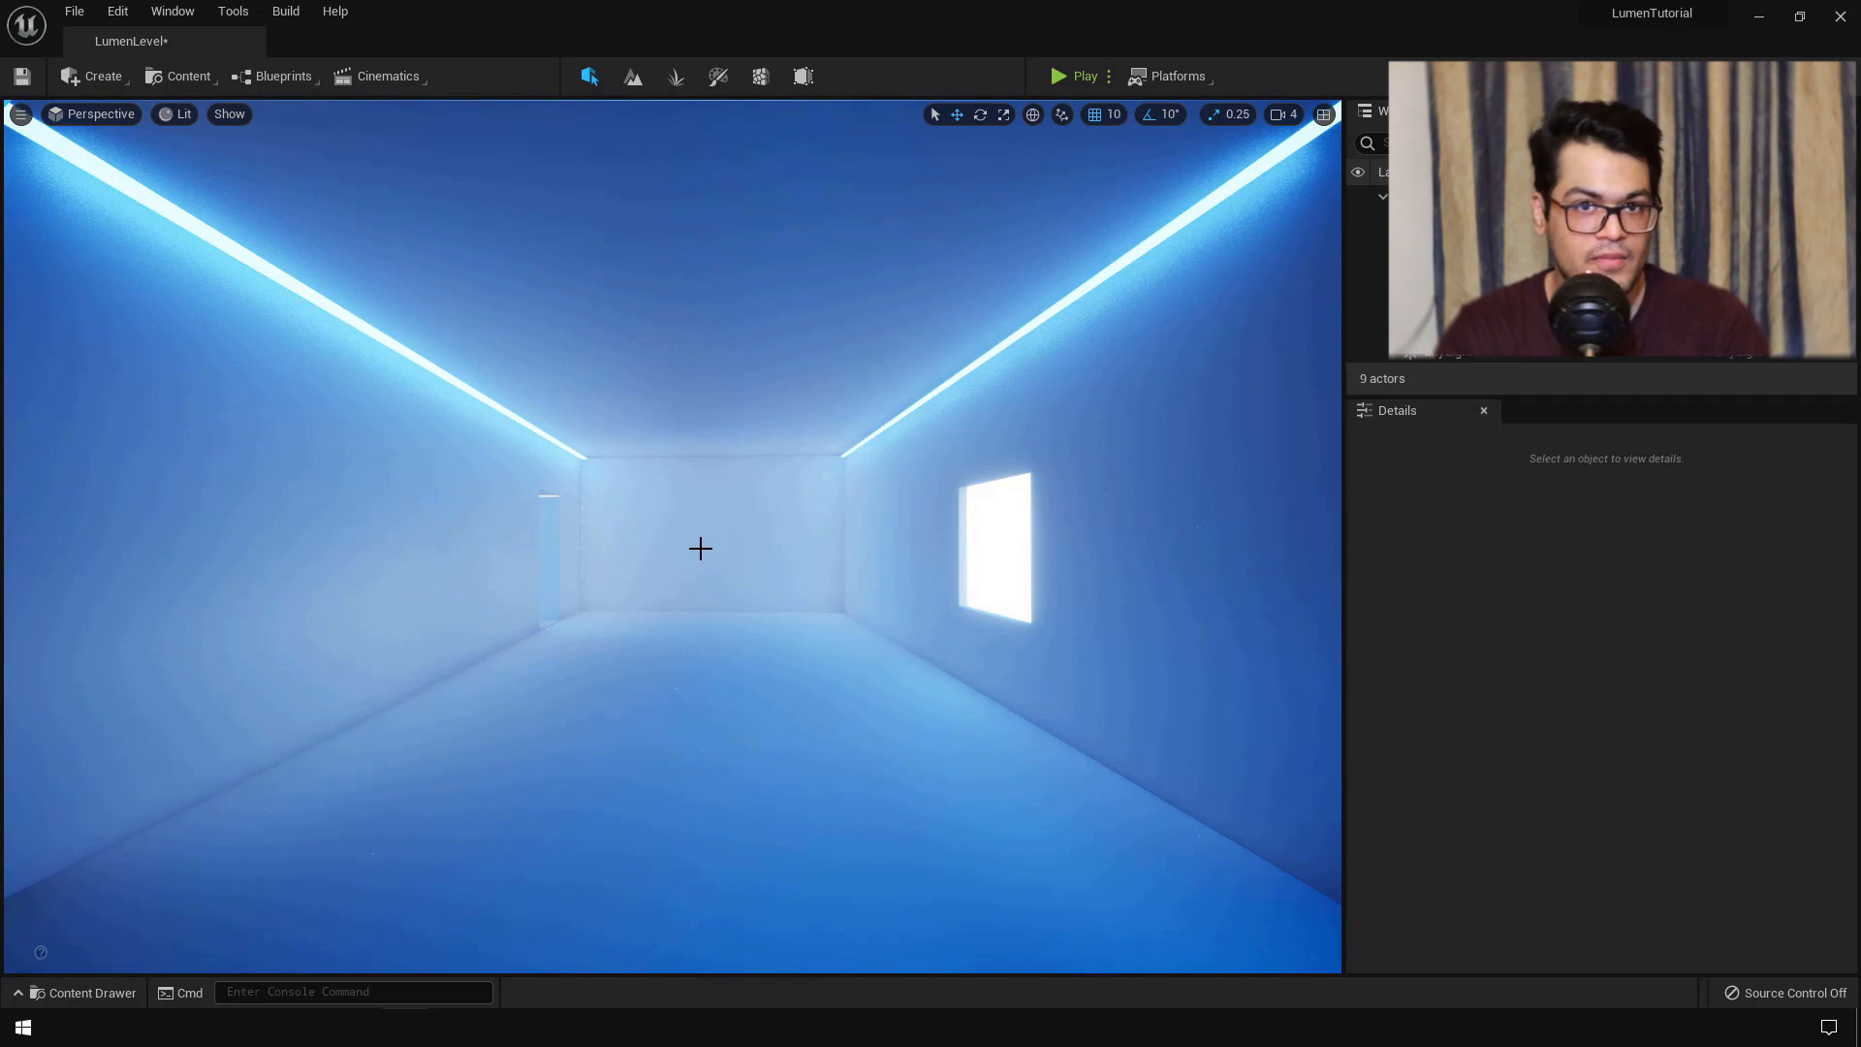
- On the PostProcessVolume, override Metering Mode to Auto Exposure Basic, plus Exposure Compensation and physical camera exposure
{"action": "left_click", "coordinate": [1483, 333]}
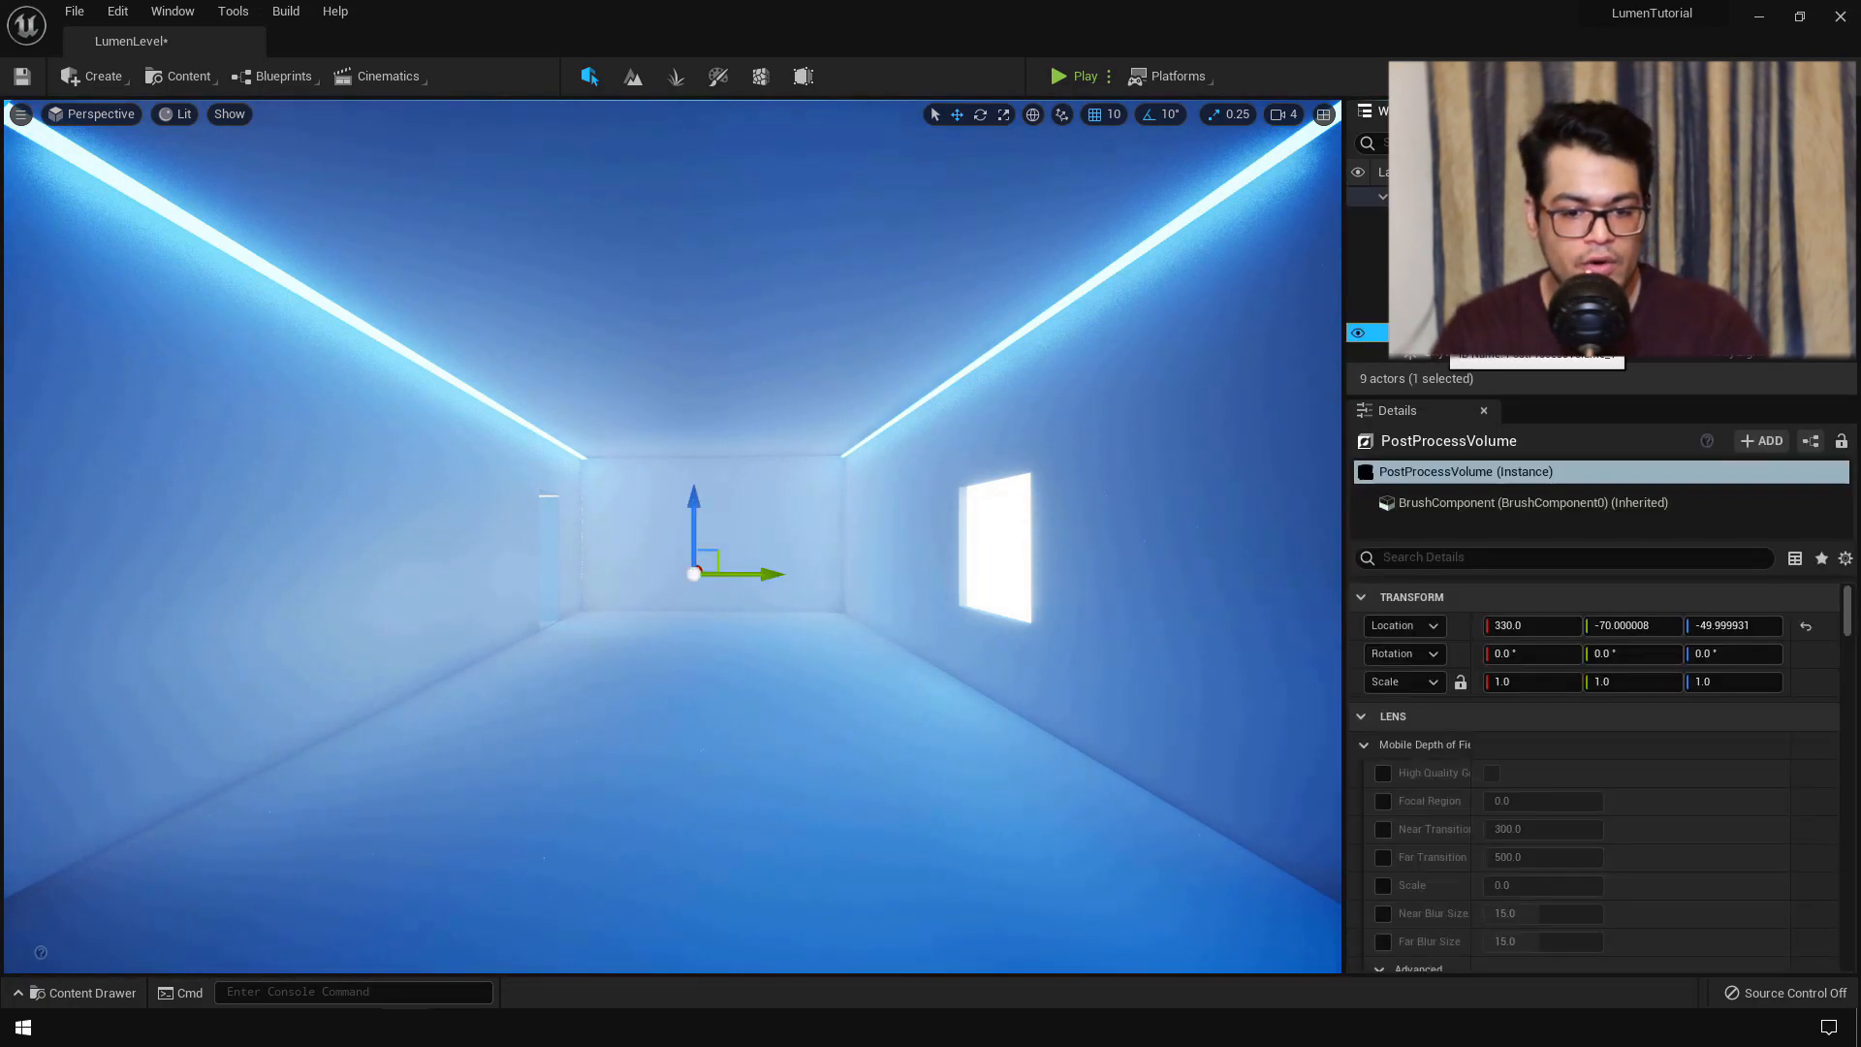
{"action": "left_click", "coordinate": [1504, 559]}
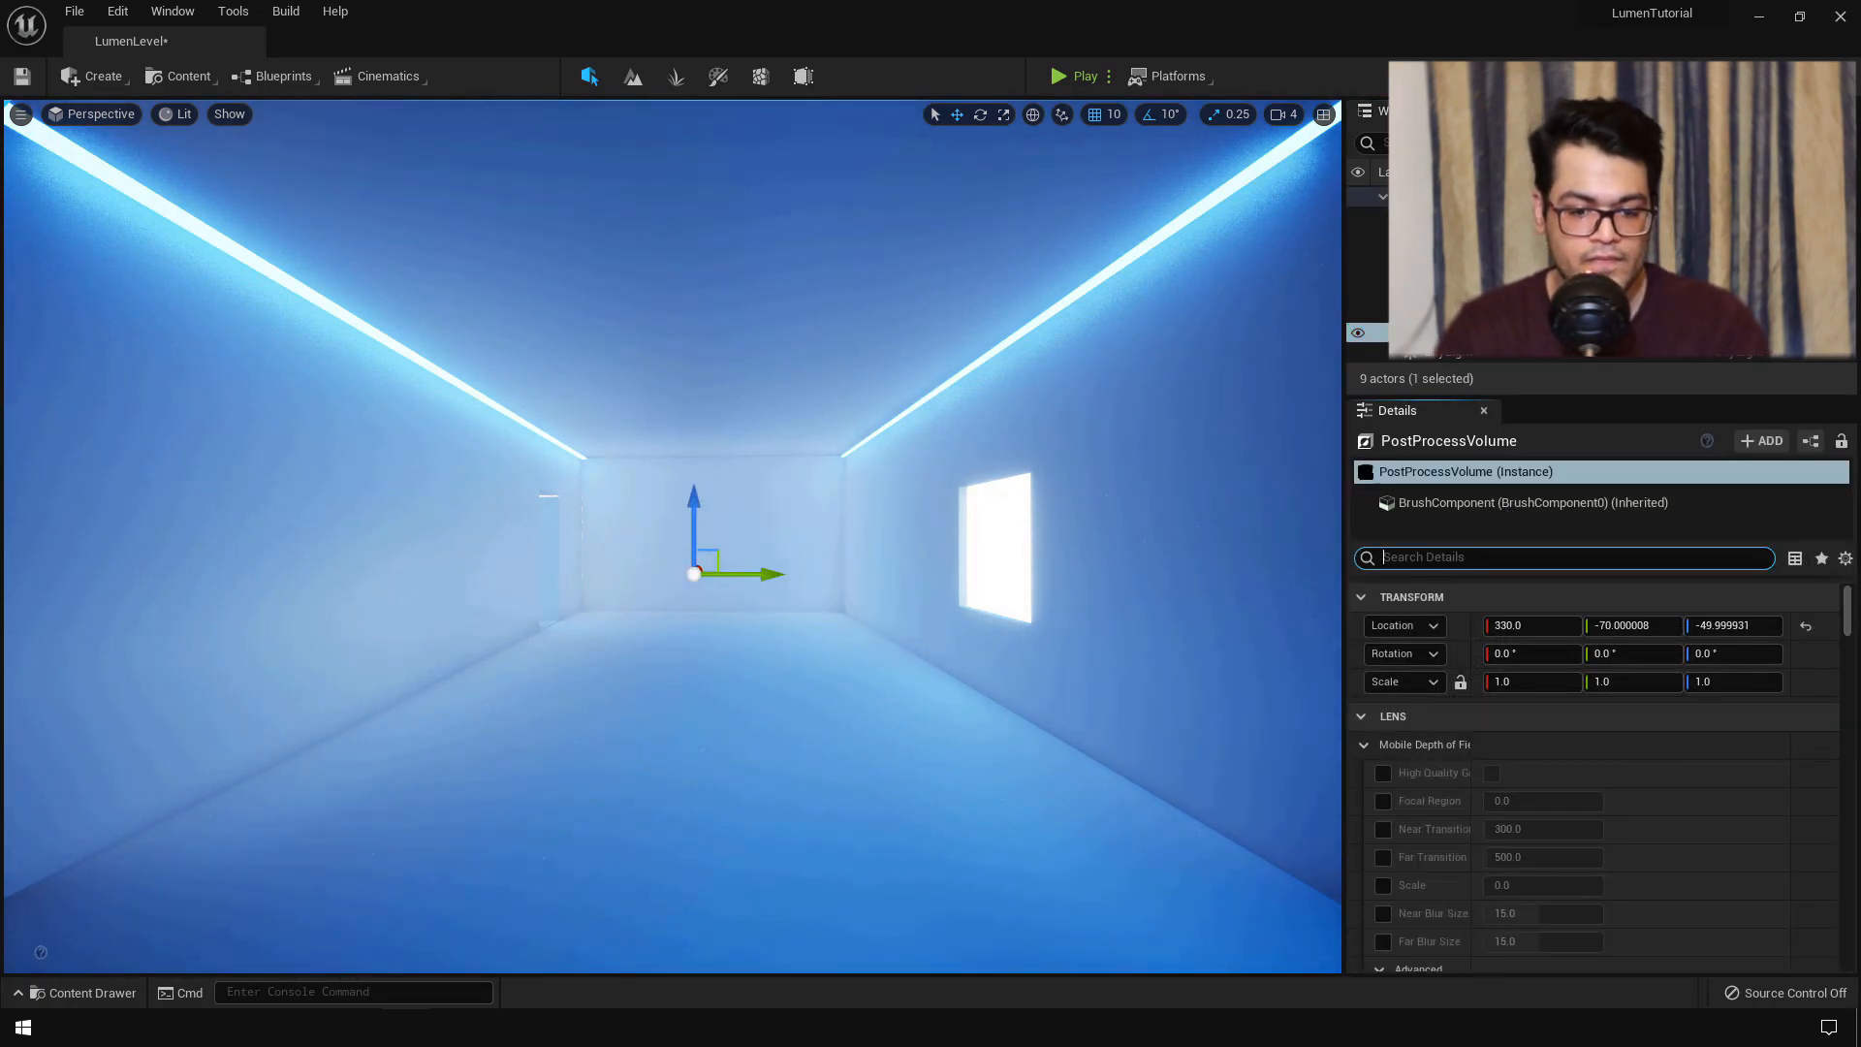
{"action": "type", "text": "expos"}
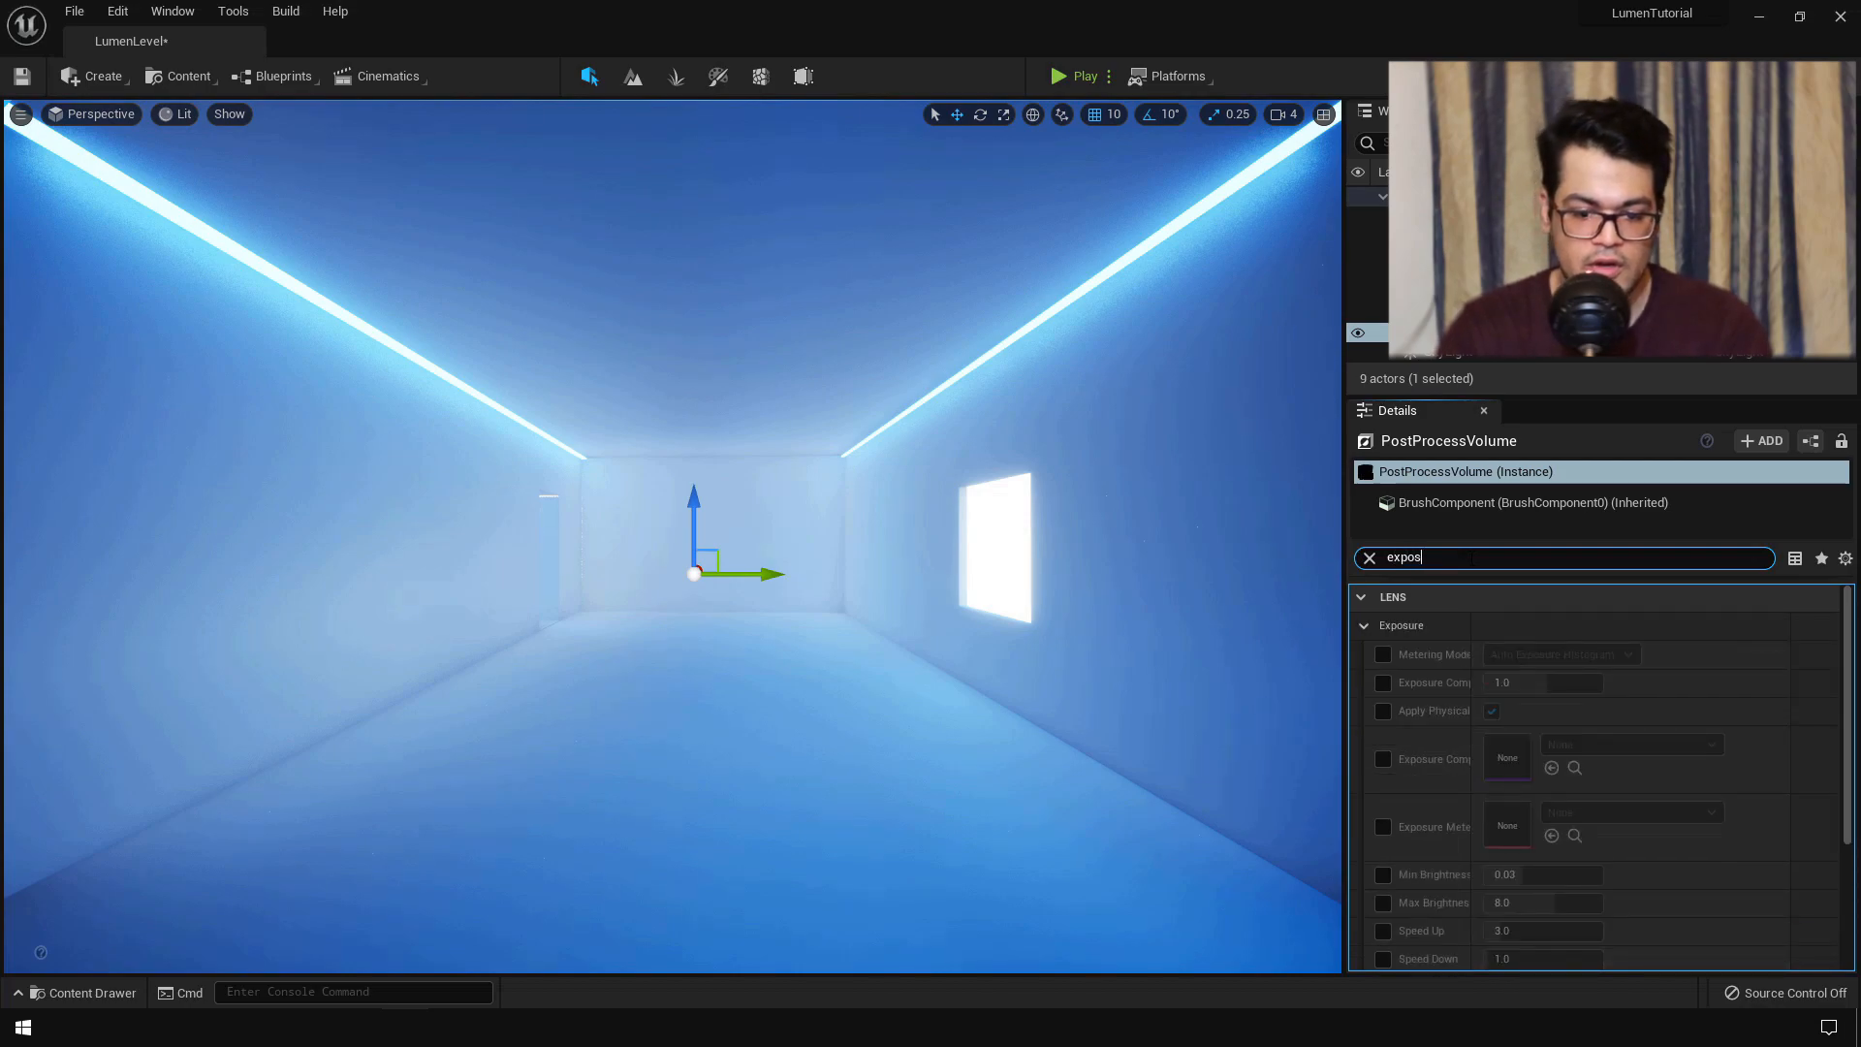
{"action": "left_click", "coordinate": [1383, 655]}
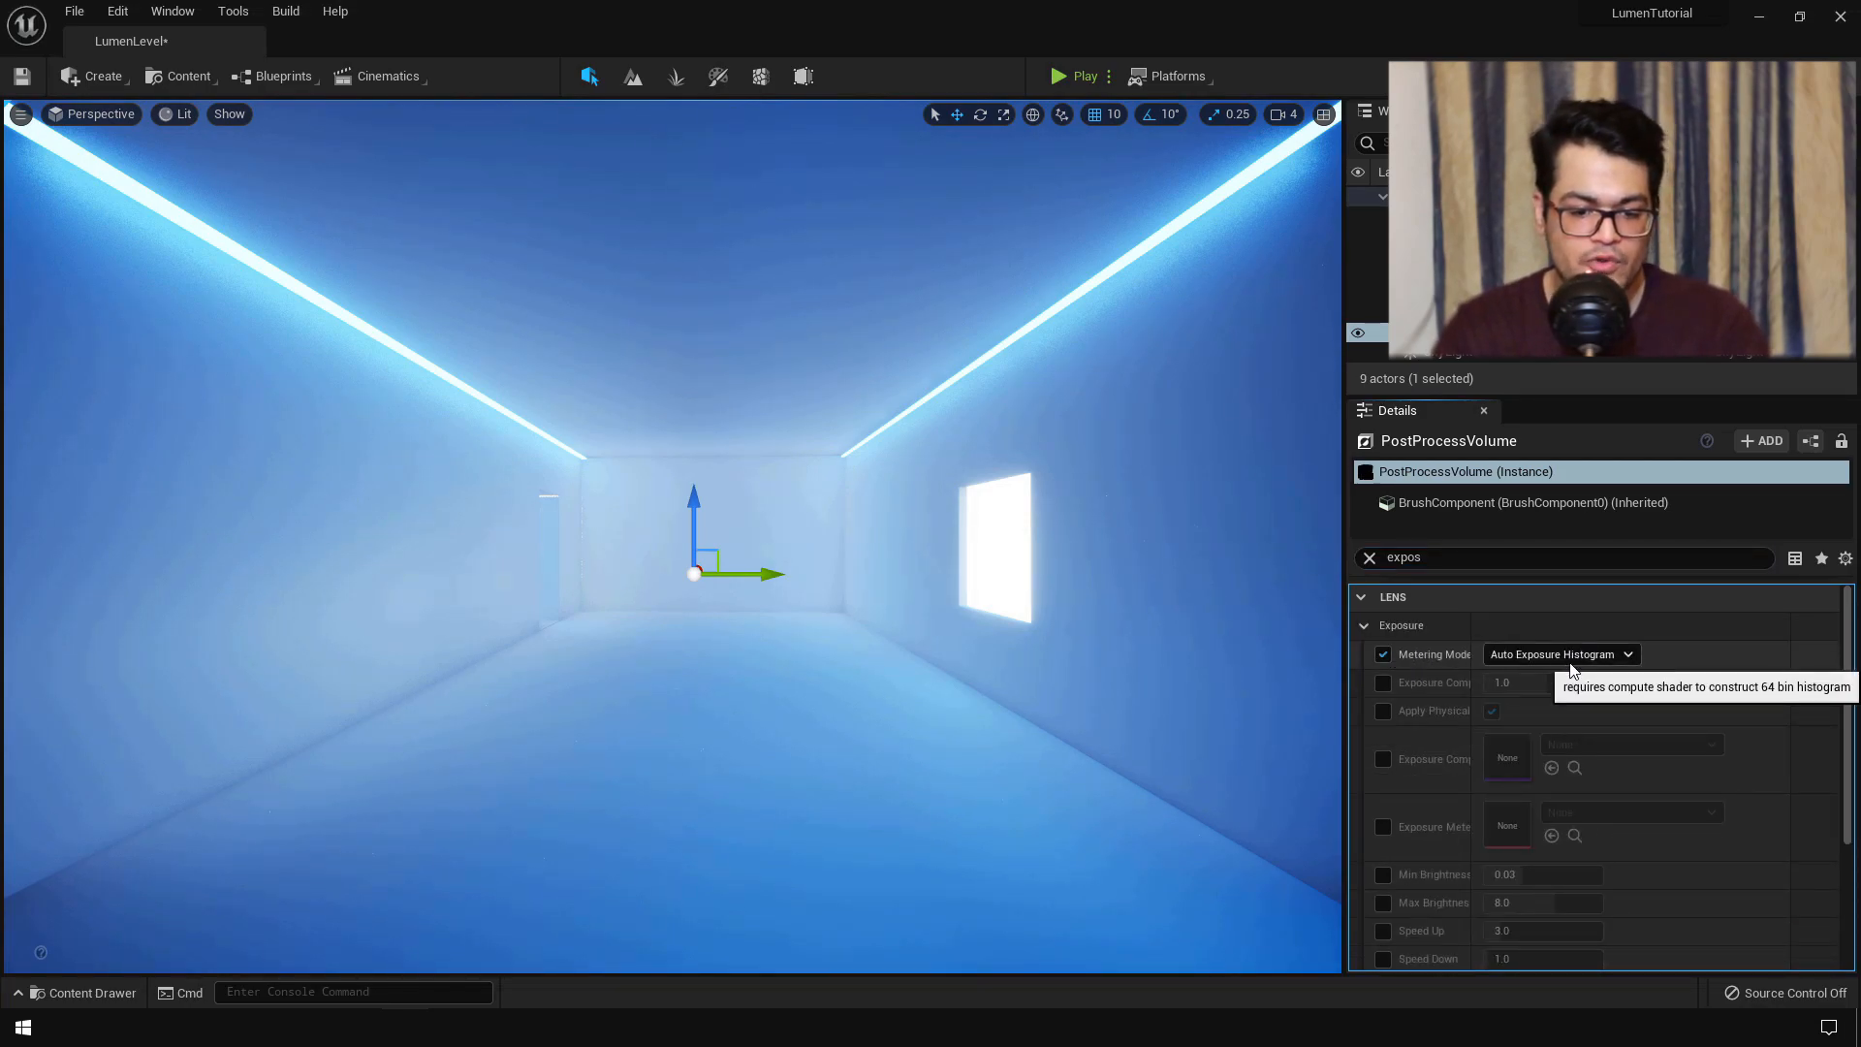
{"action": "left_click", "coordinate": [1383, 683]}
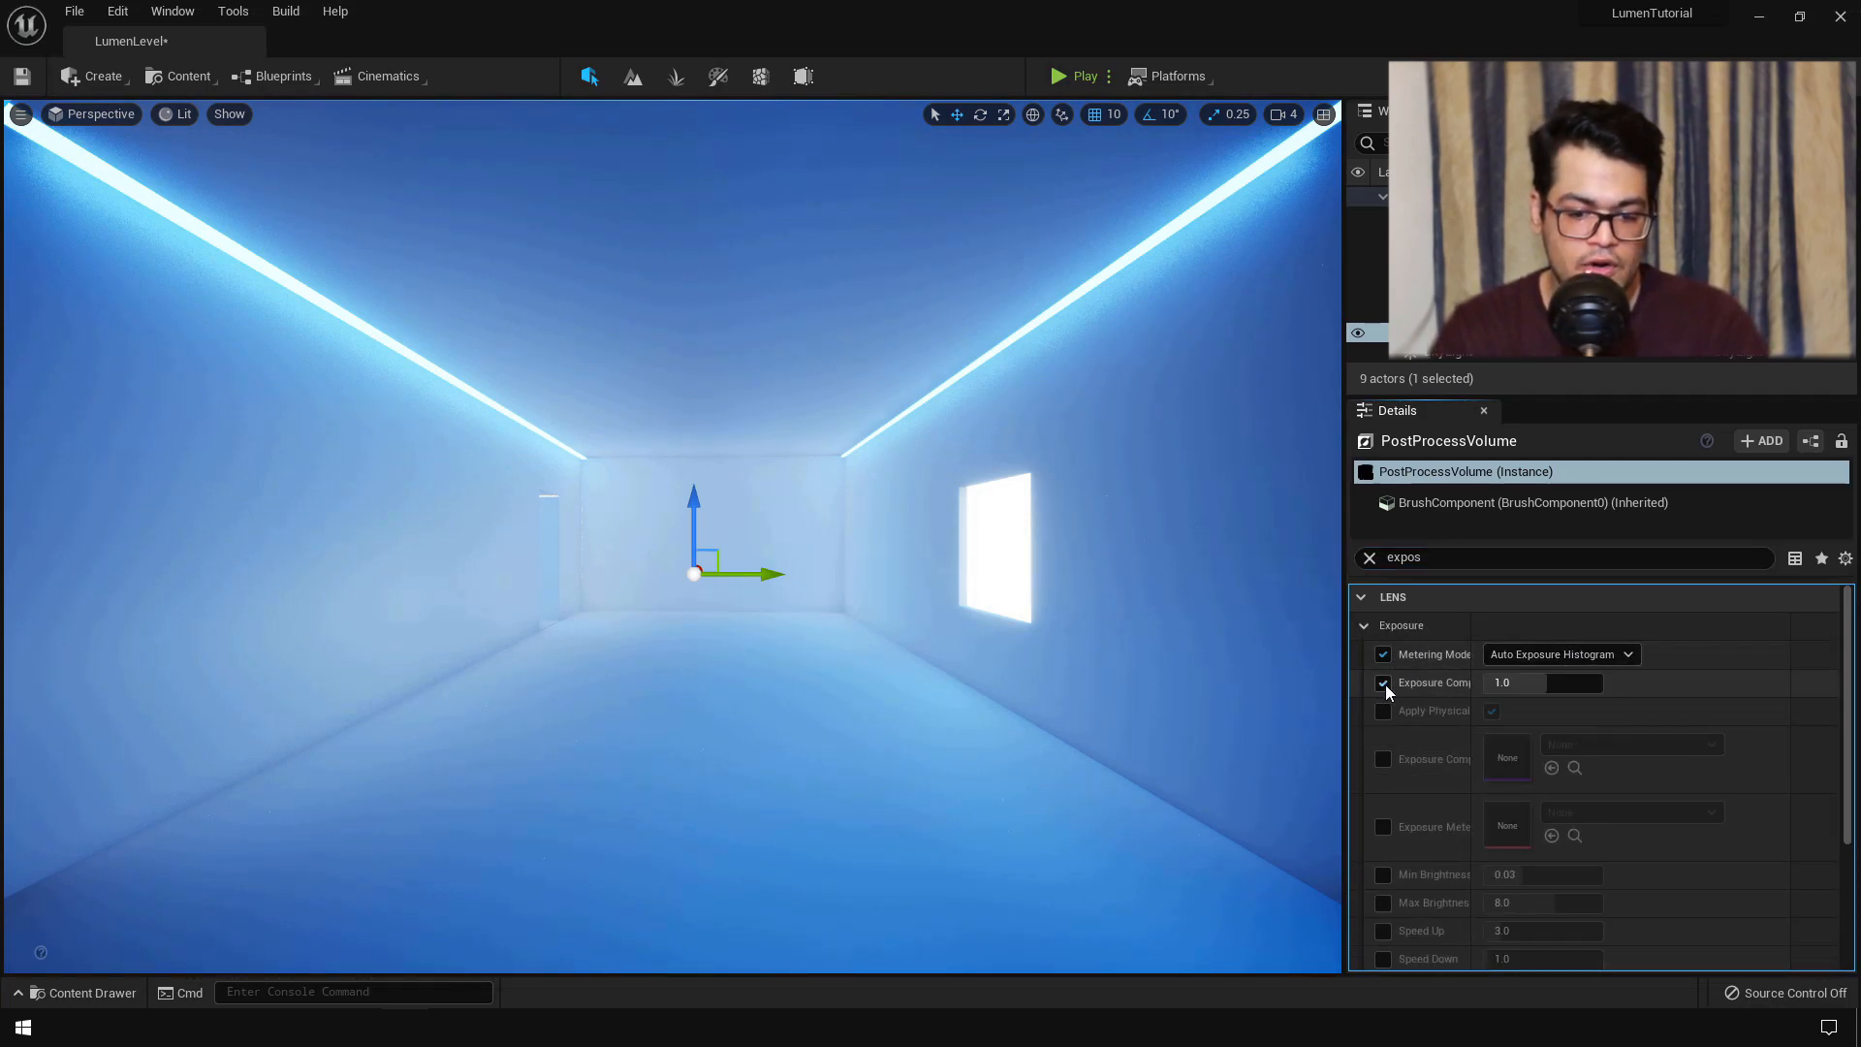
{"action": "left_click", "coordinate": [1607, 655]}
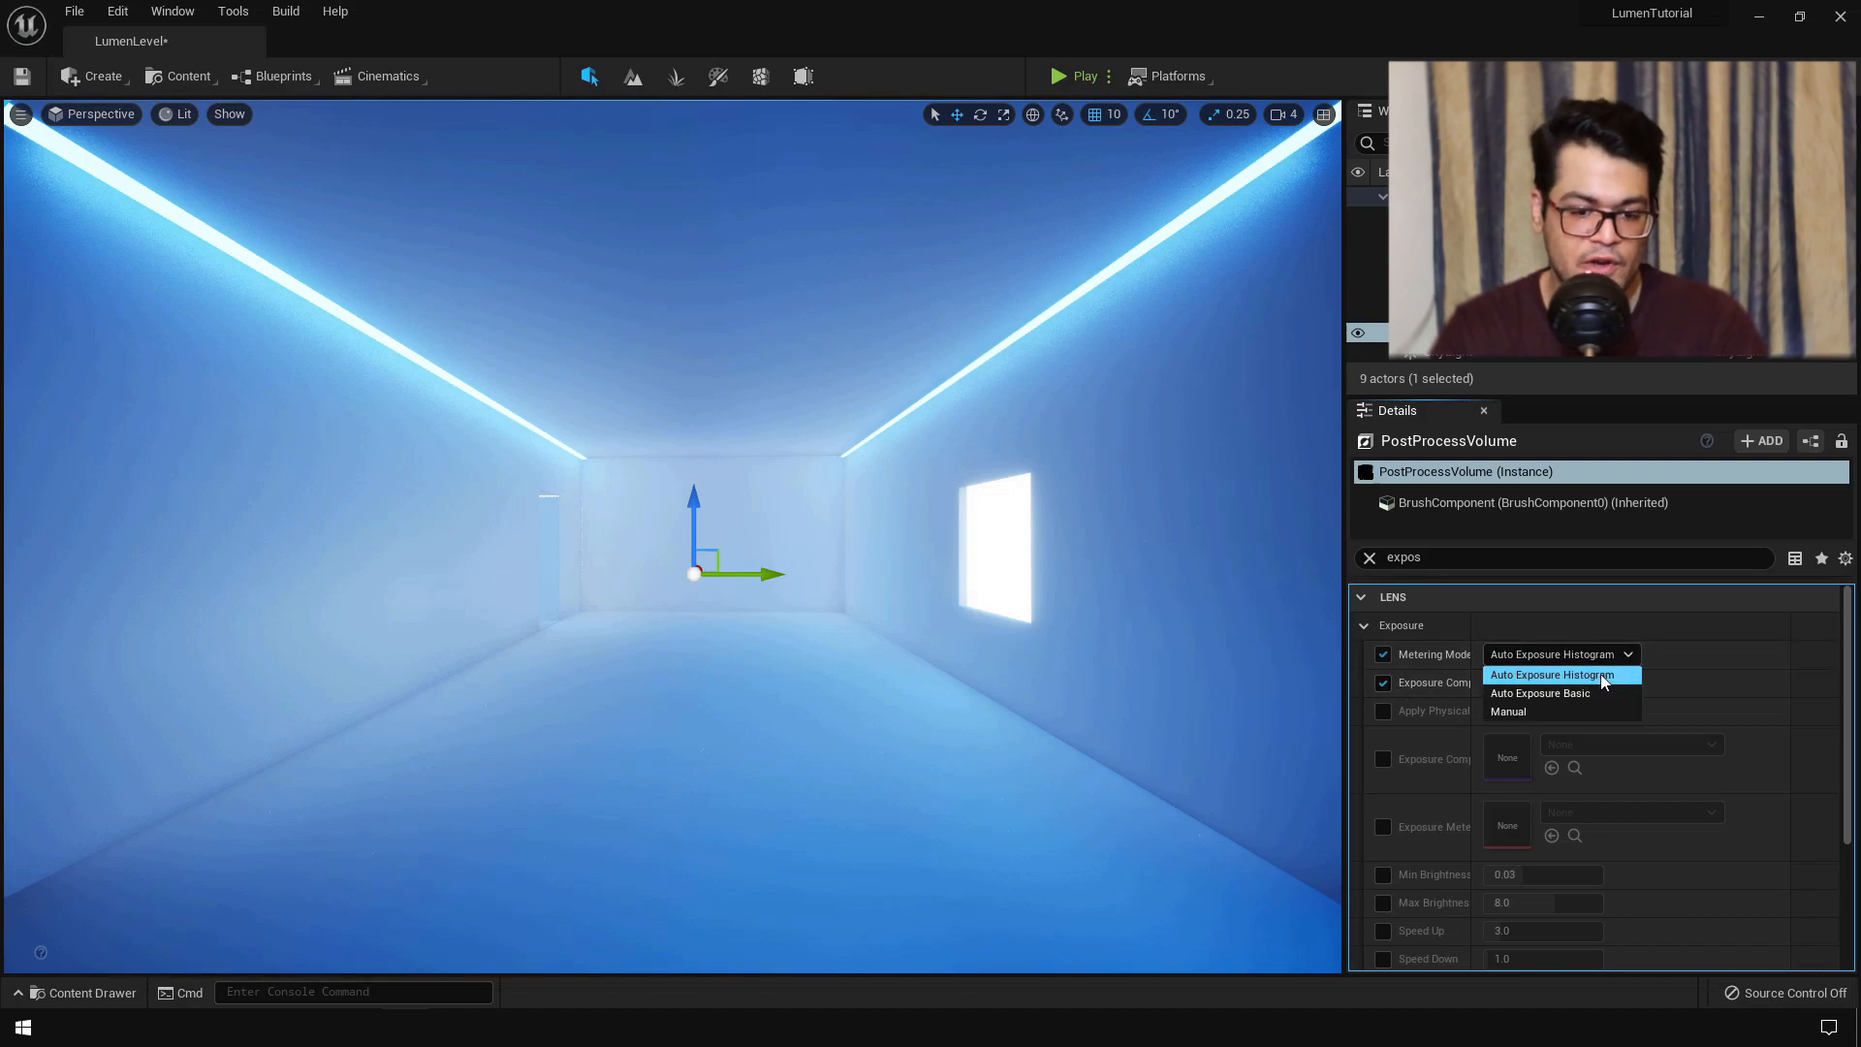
{"action": "left_click", "coordinate": [1570, 693]}
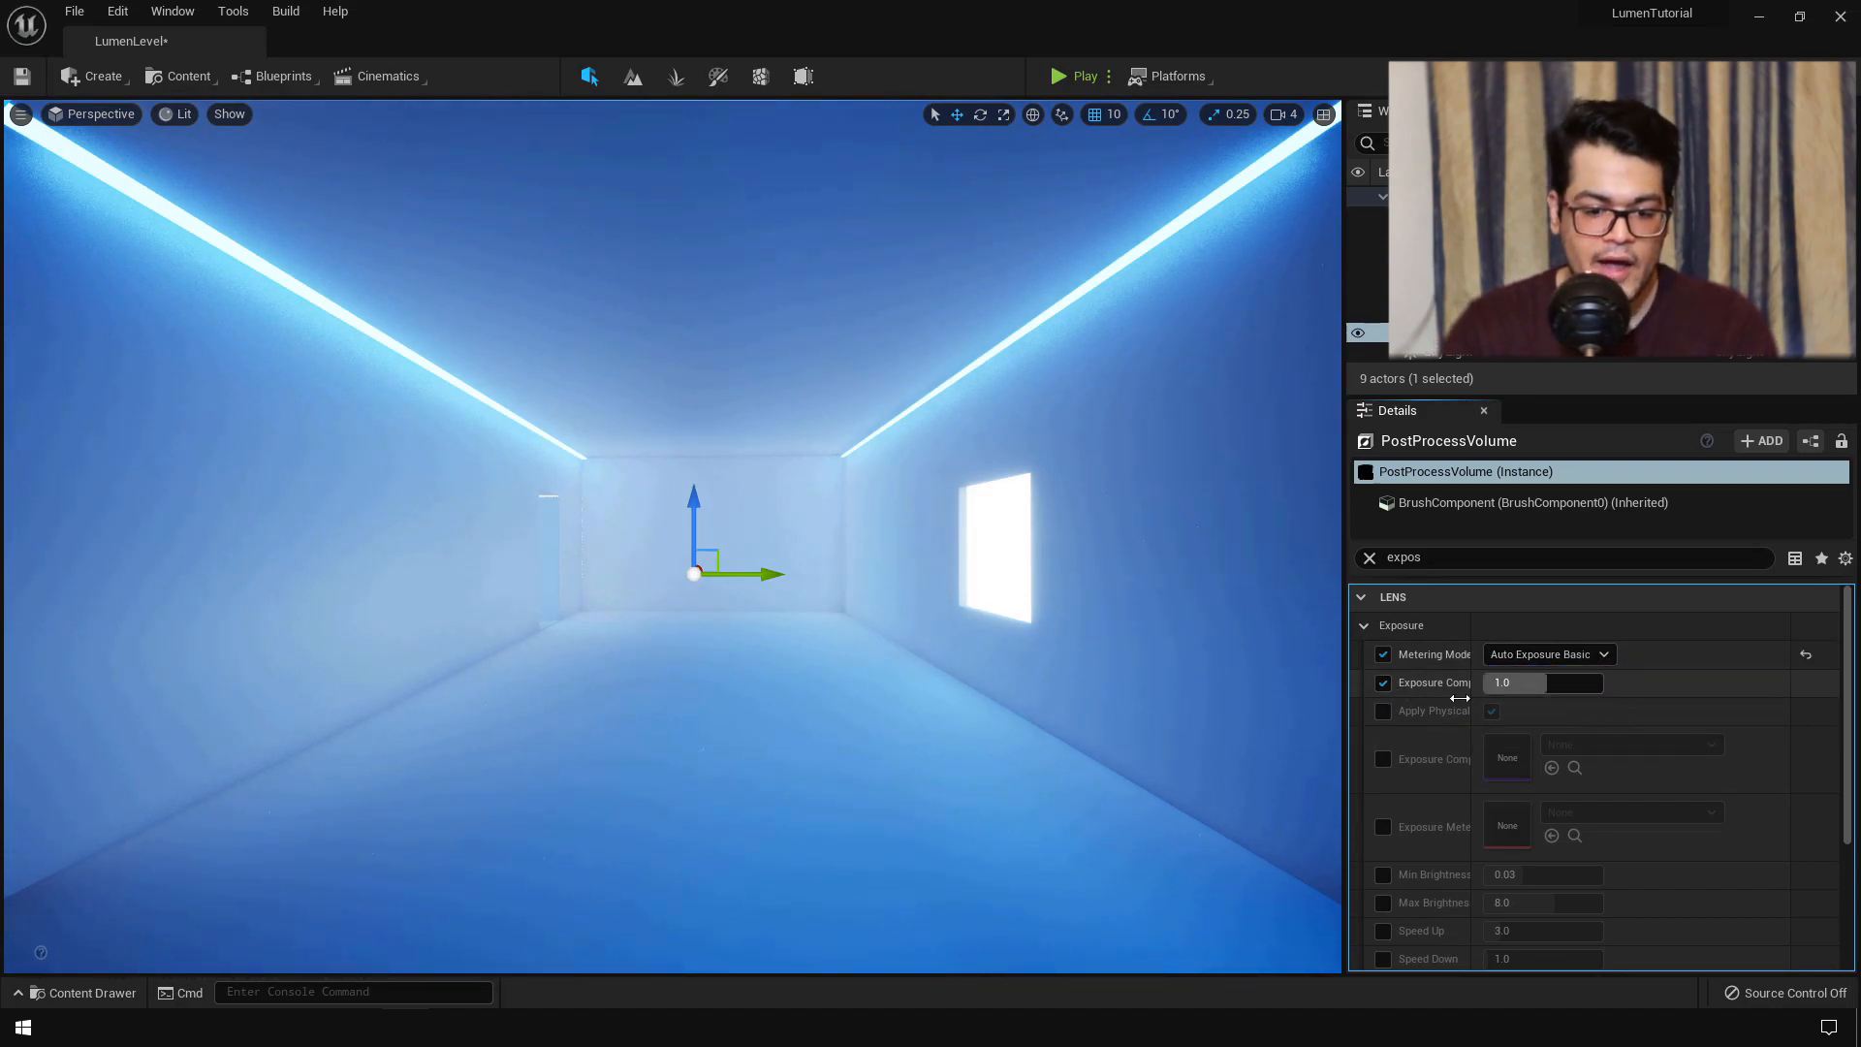
{"action": "left_click", "coordinate": [1383, 711]}
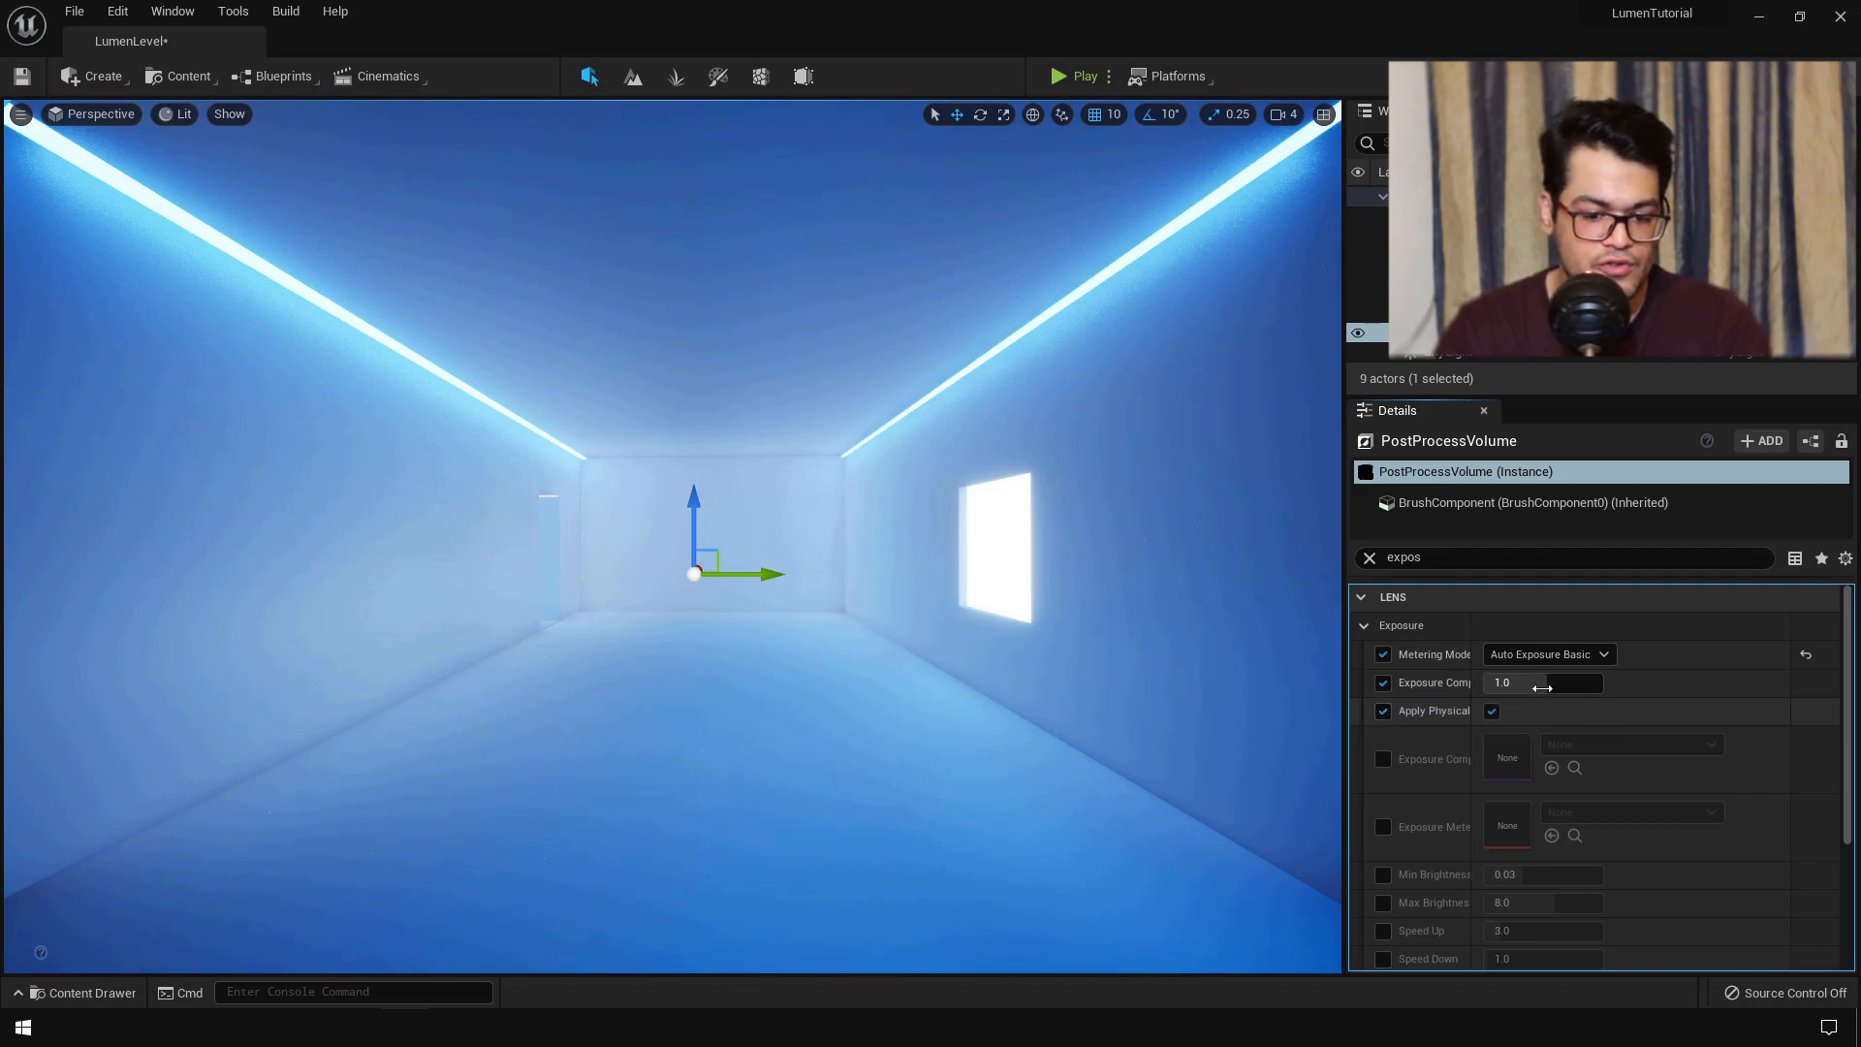
- Set Exposure Compensation to 0.1
{"action": "mouse_move", "coordinate": [1546, 683]}
{"action": "left_mouse_down"}
{"action": "mouse_move", "coordinate": [1507, 683]}
{"action": "mouse_move", "coordinate": [1585, 683]}
{"action": "mouse_move", "coordinate": [1540, 683]}
{"action": "left_mouse_up"}
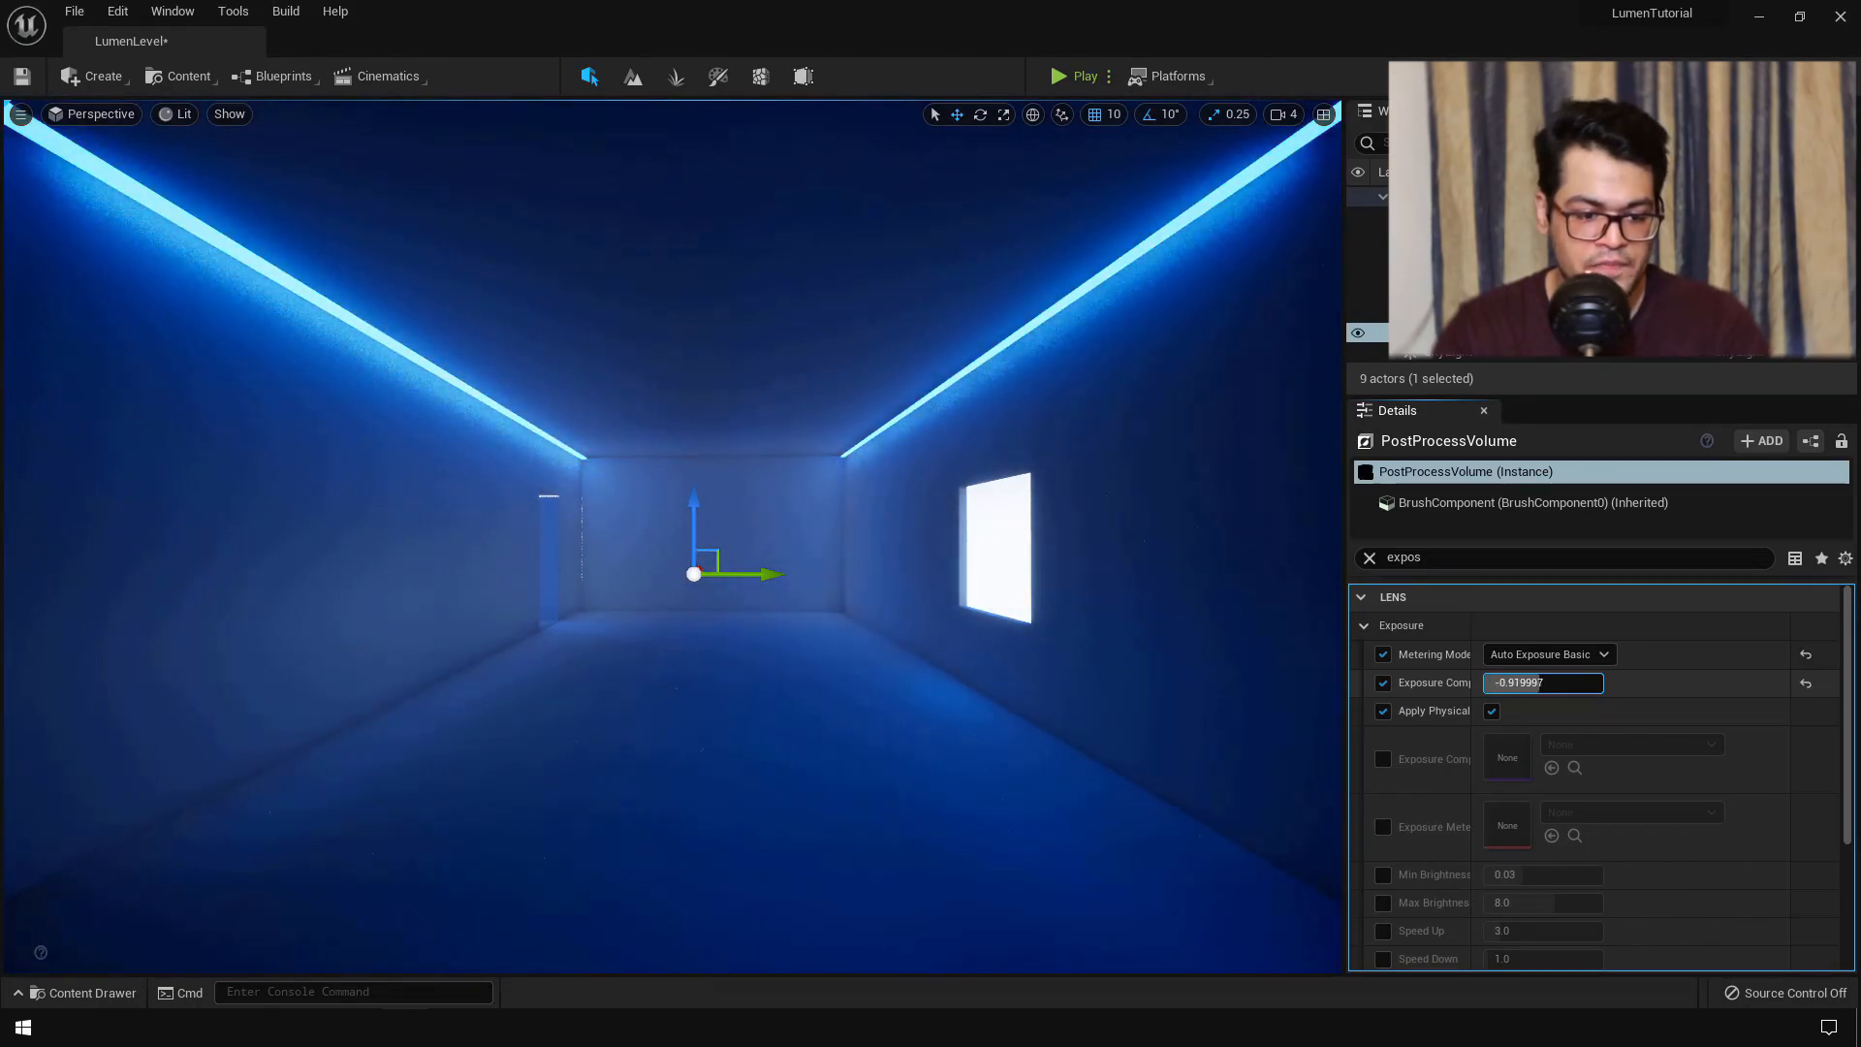
{"action": "left_click", "coordinate": [1521, 683]}
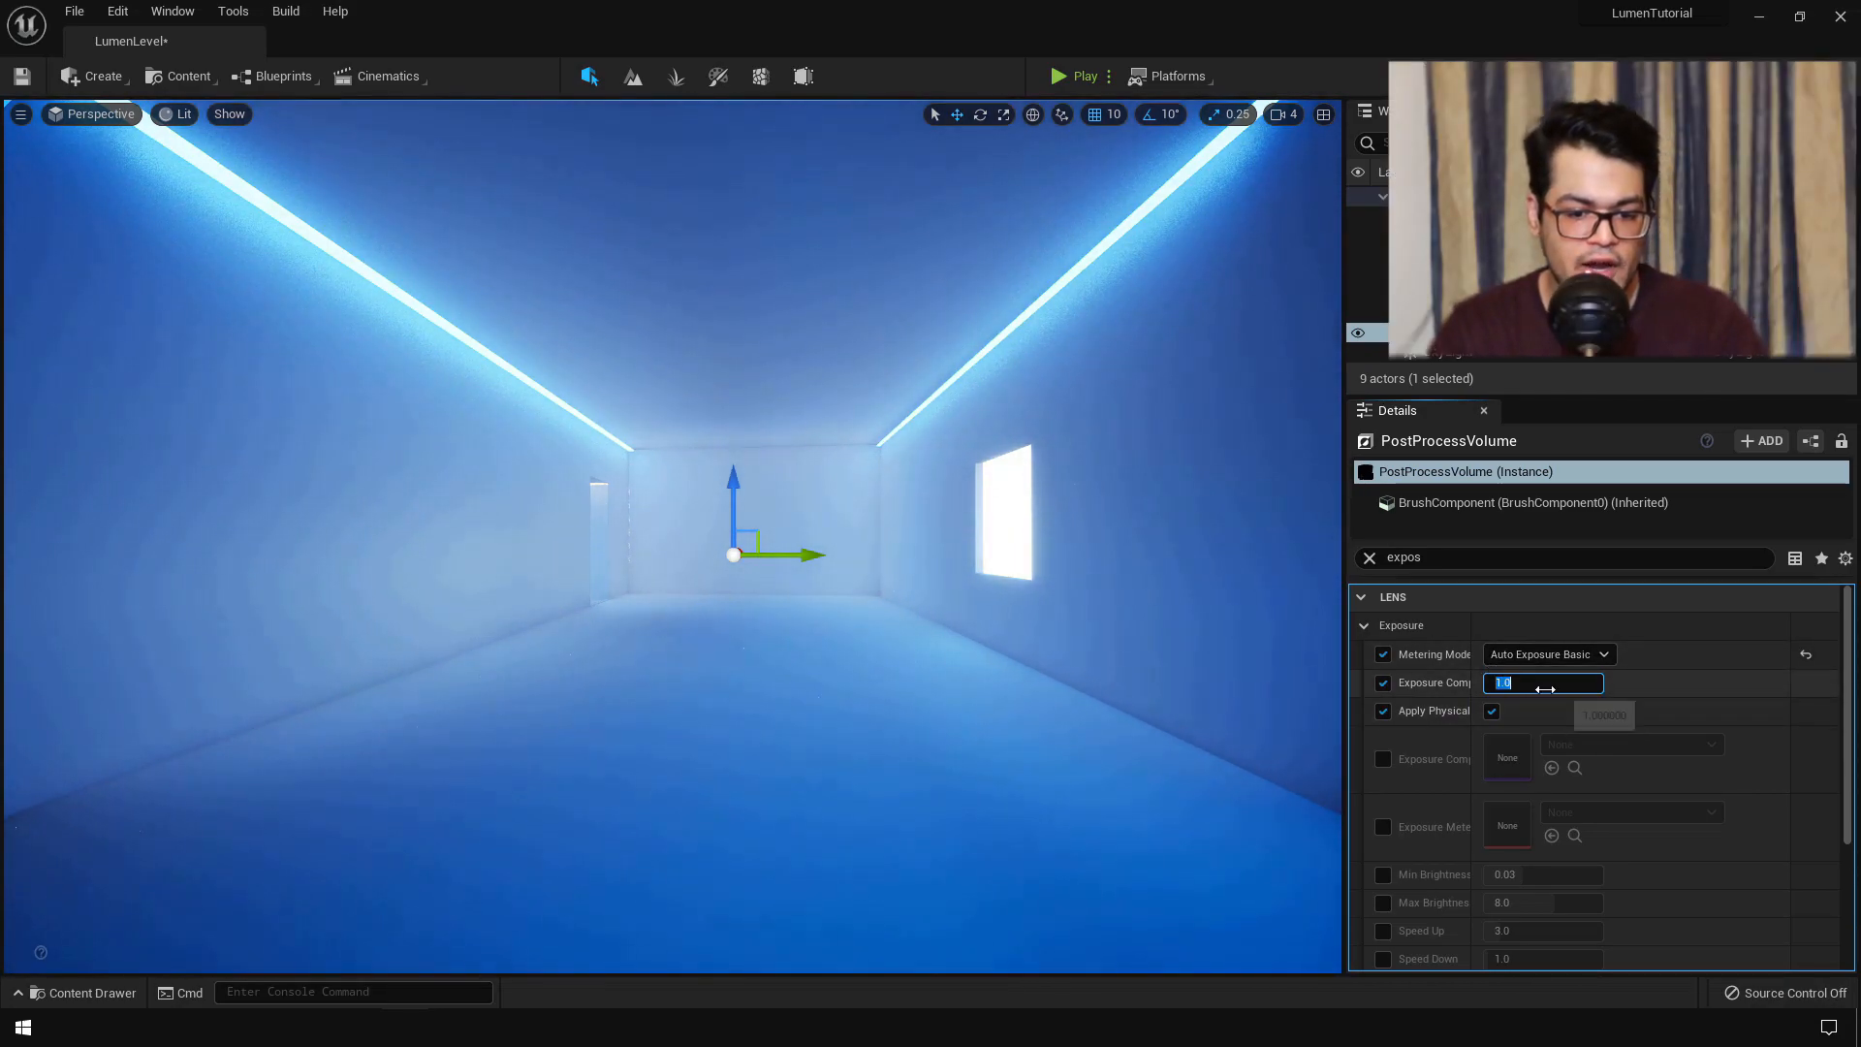
{"action": "key", "text": "Return"}
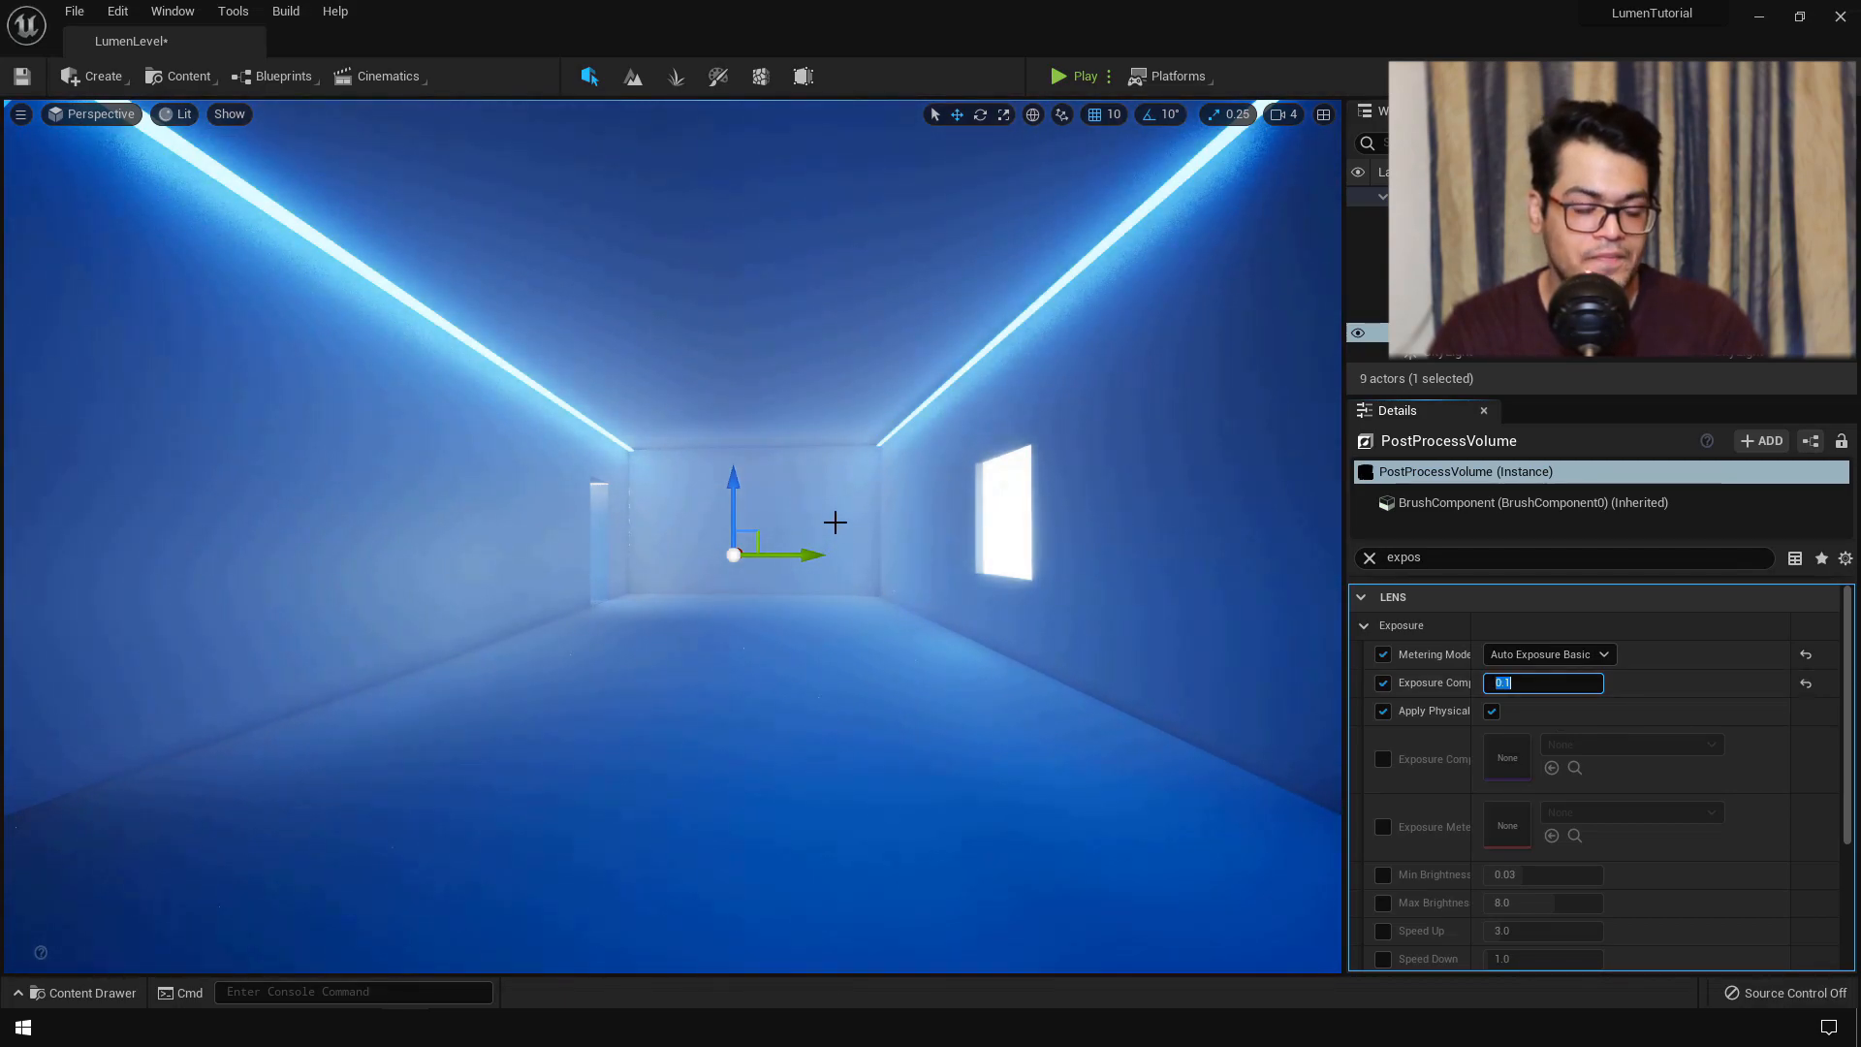
- Swing the sun toward the windows and preview the corridor with gizmos hidden
{"action": "left_click", "coordinate": [1013, 524]}
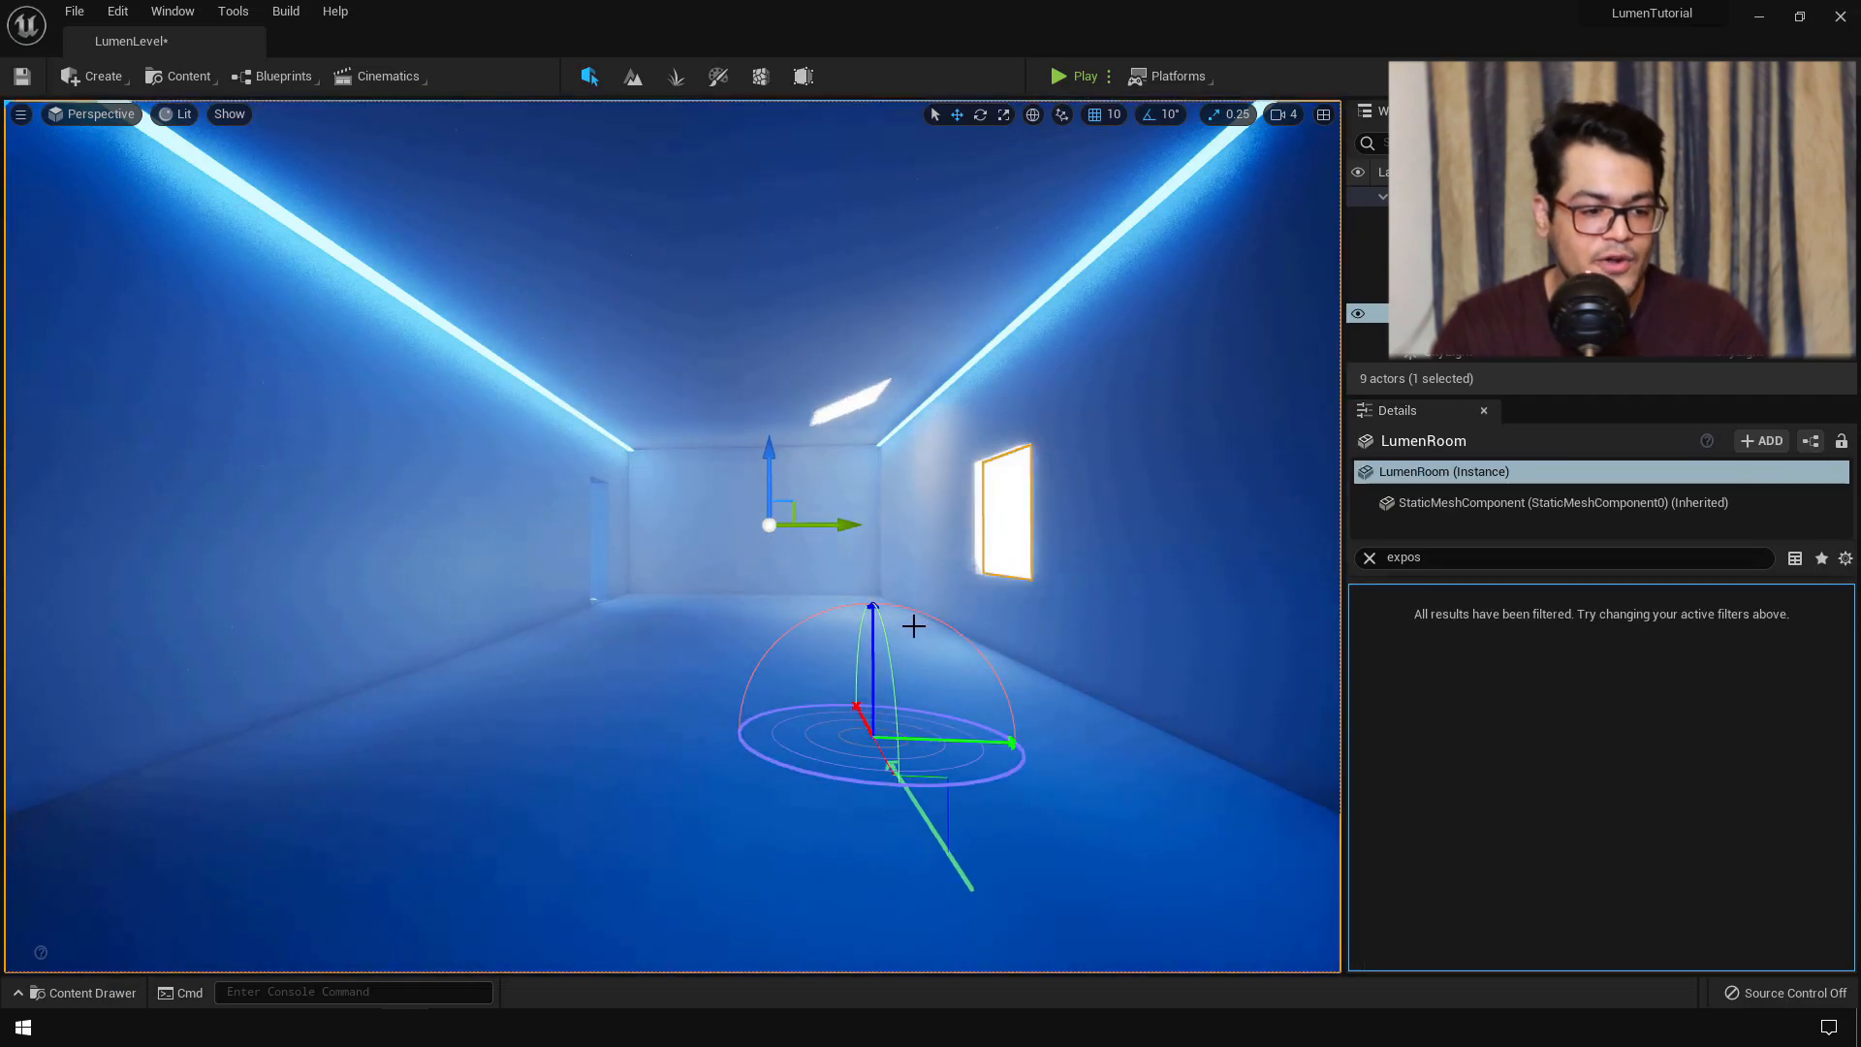
{"action": "left_click_drag", "start_coordinate": [807, 620], "coordinate": [725, 627]}
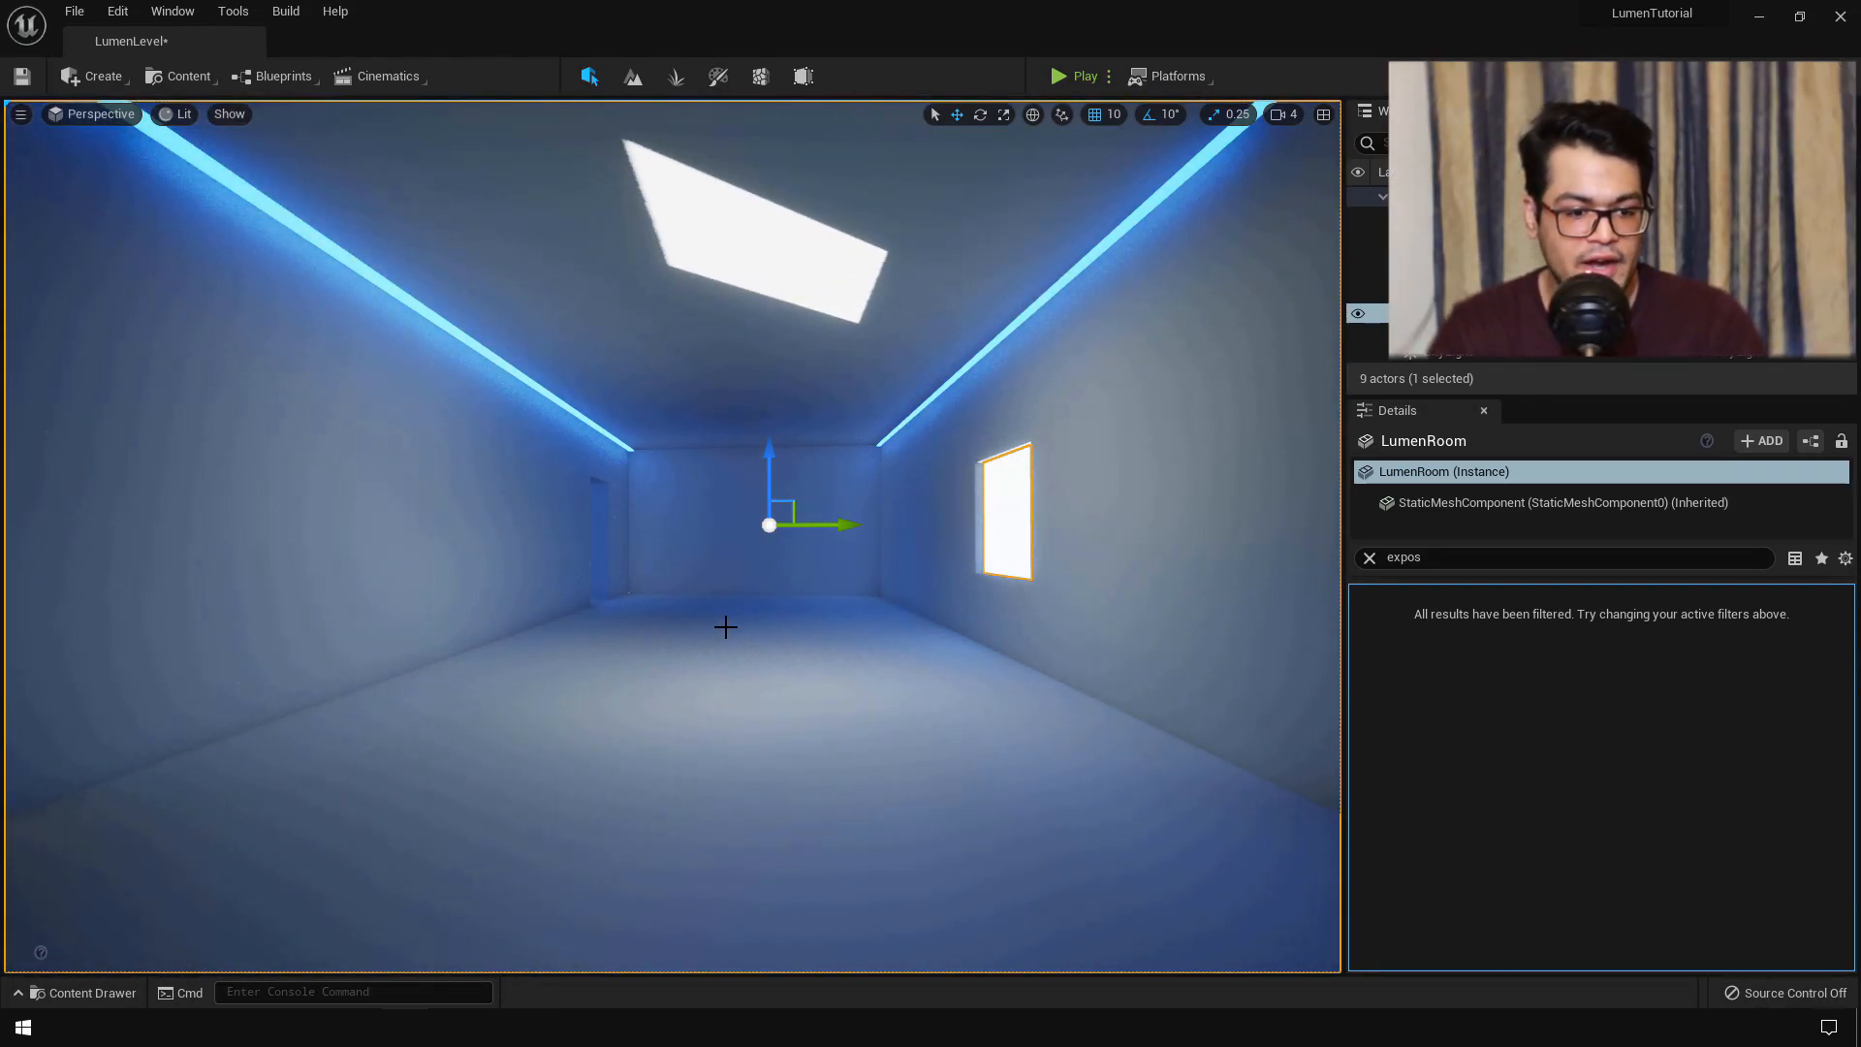
{"action": "key", "text": "g"}
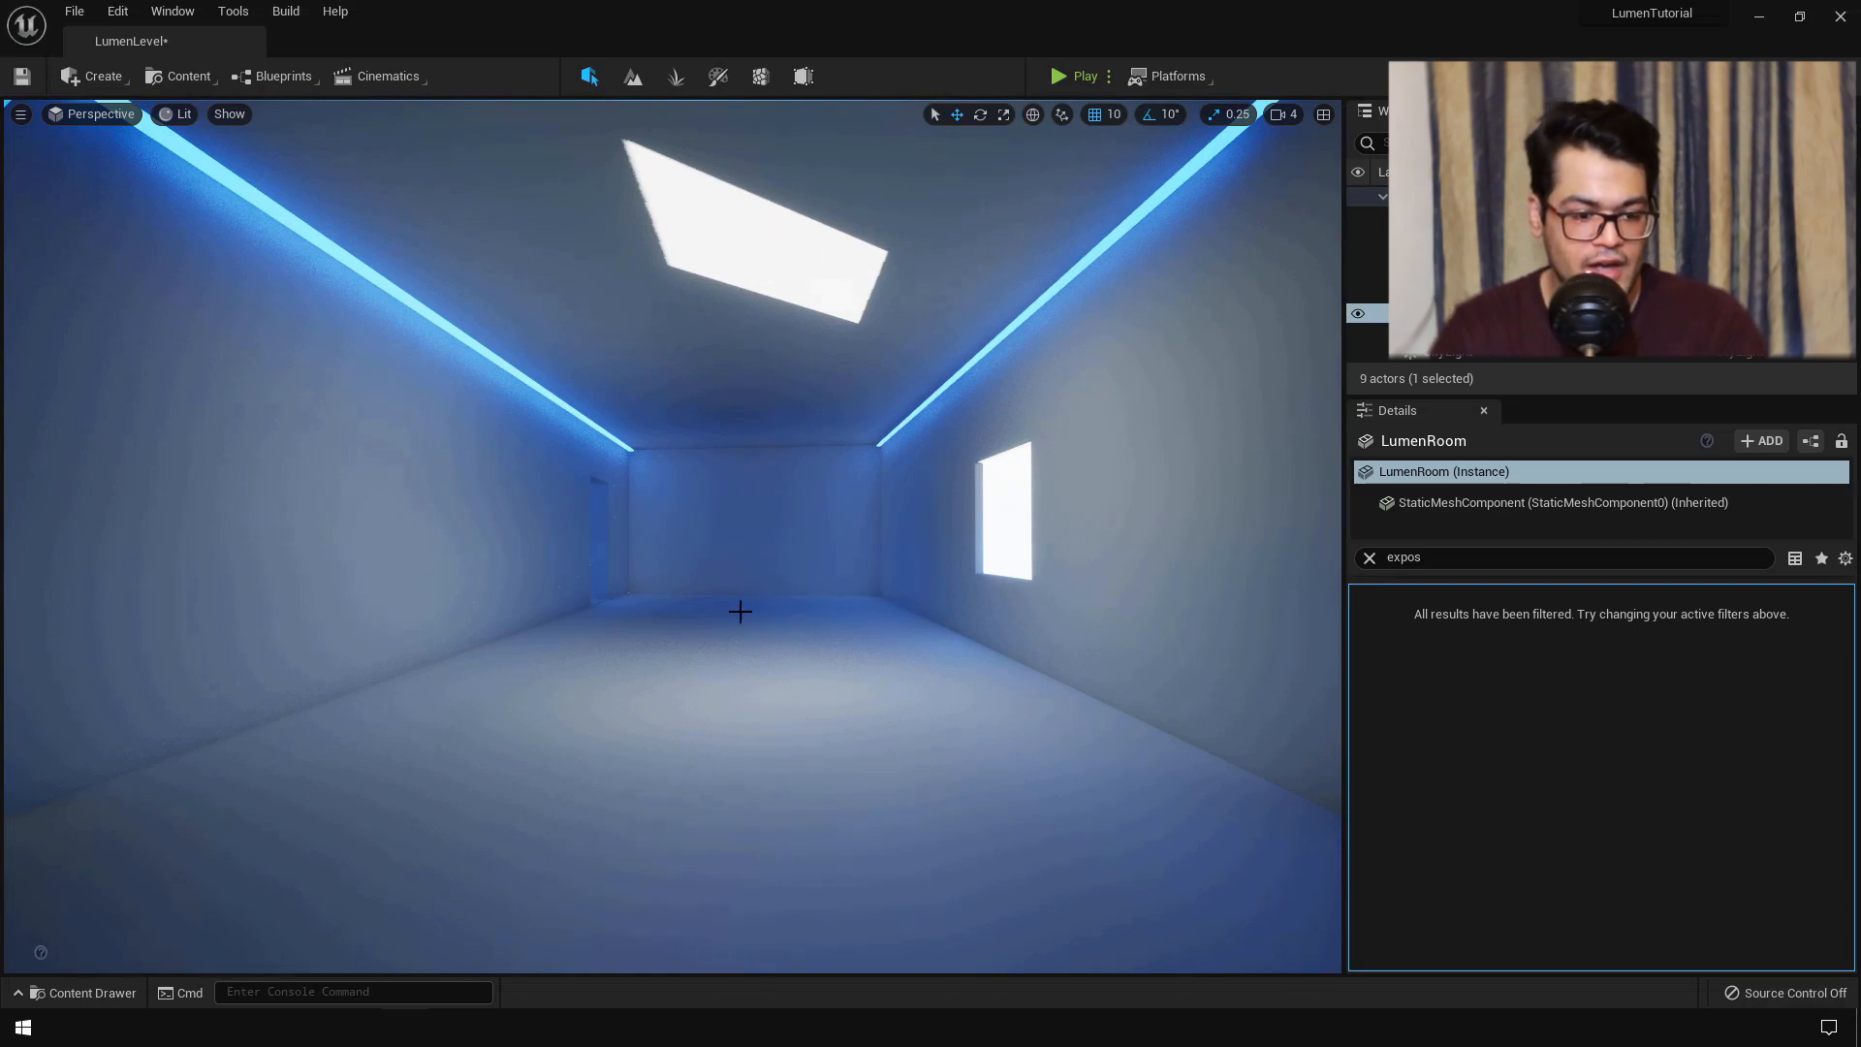
{"action": "key", "text": "w"}
{"action": "right_click_drag", "start_coordinate": [798, 747], "coordinate": [819, 780]}
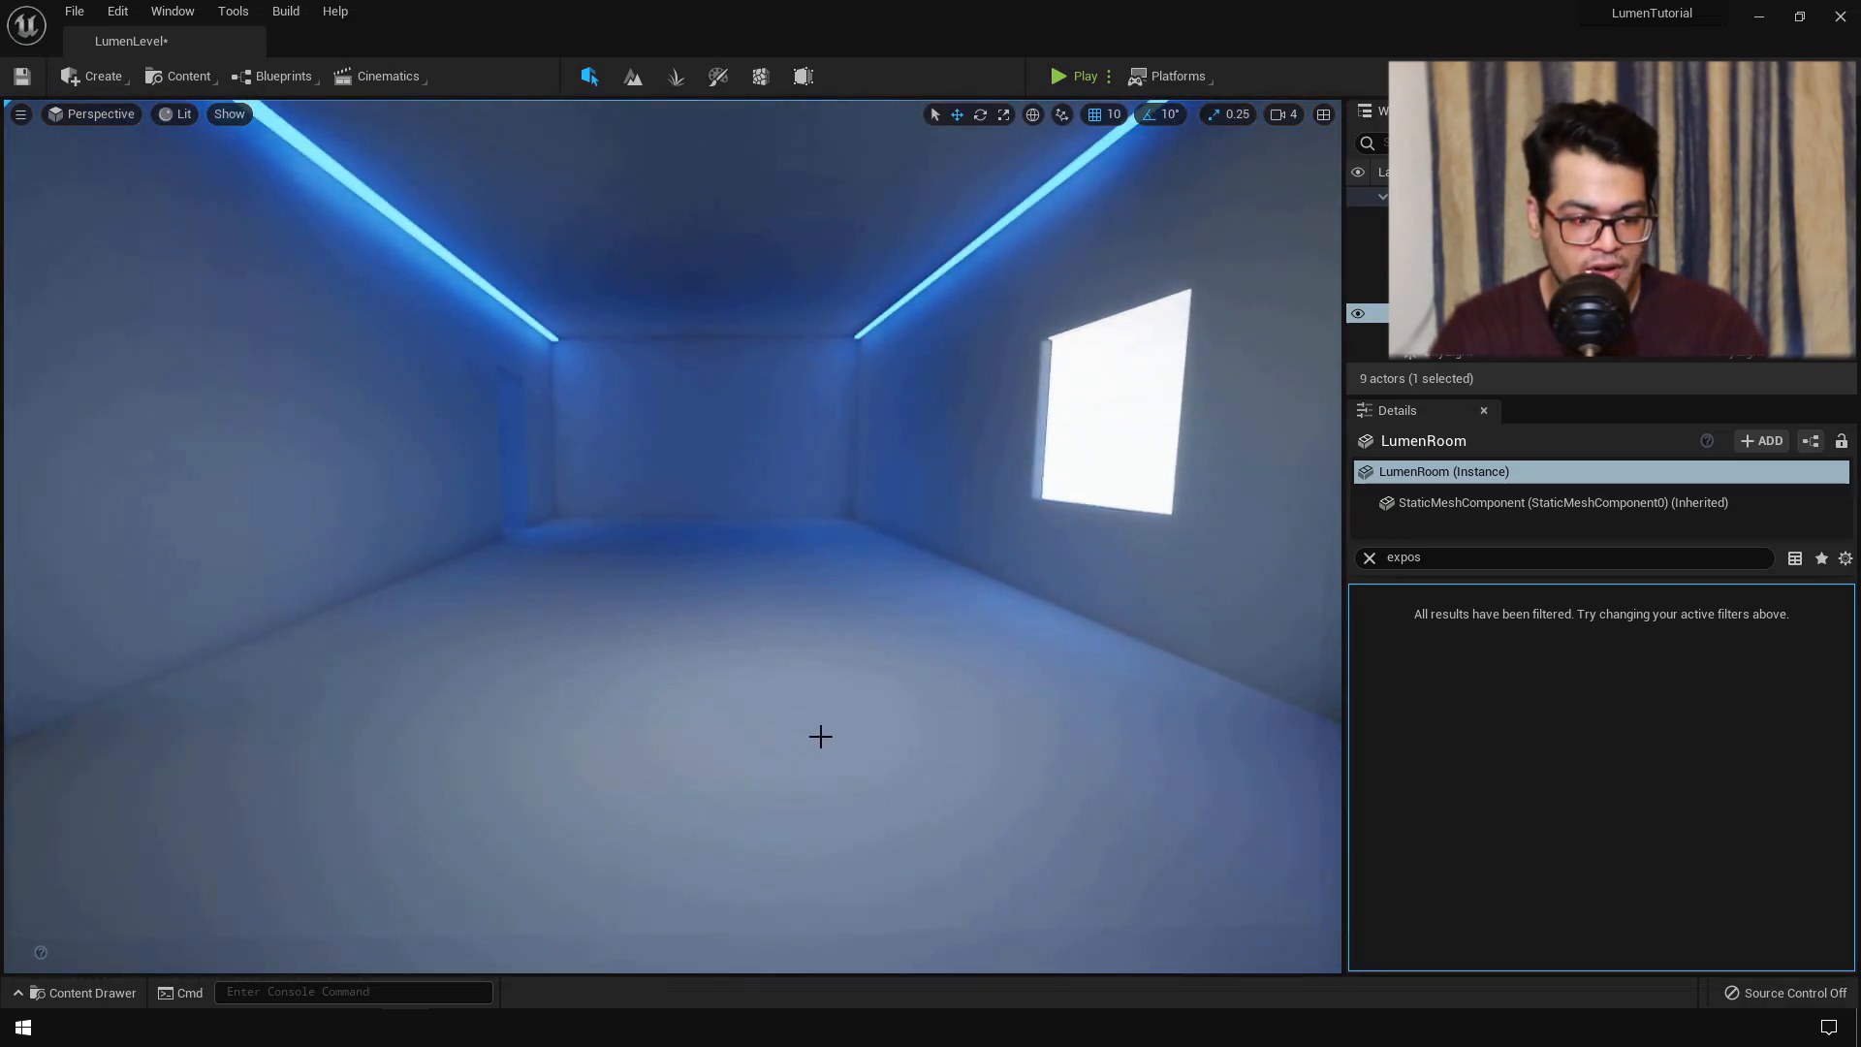
{"action": "right_click_drag", "start_coordinate": [740, 724], "coordinate": [728, 734]}
{"action": "key", "text": "s"}
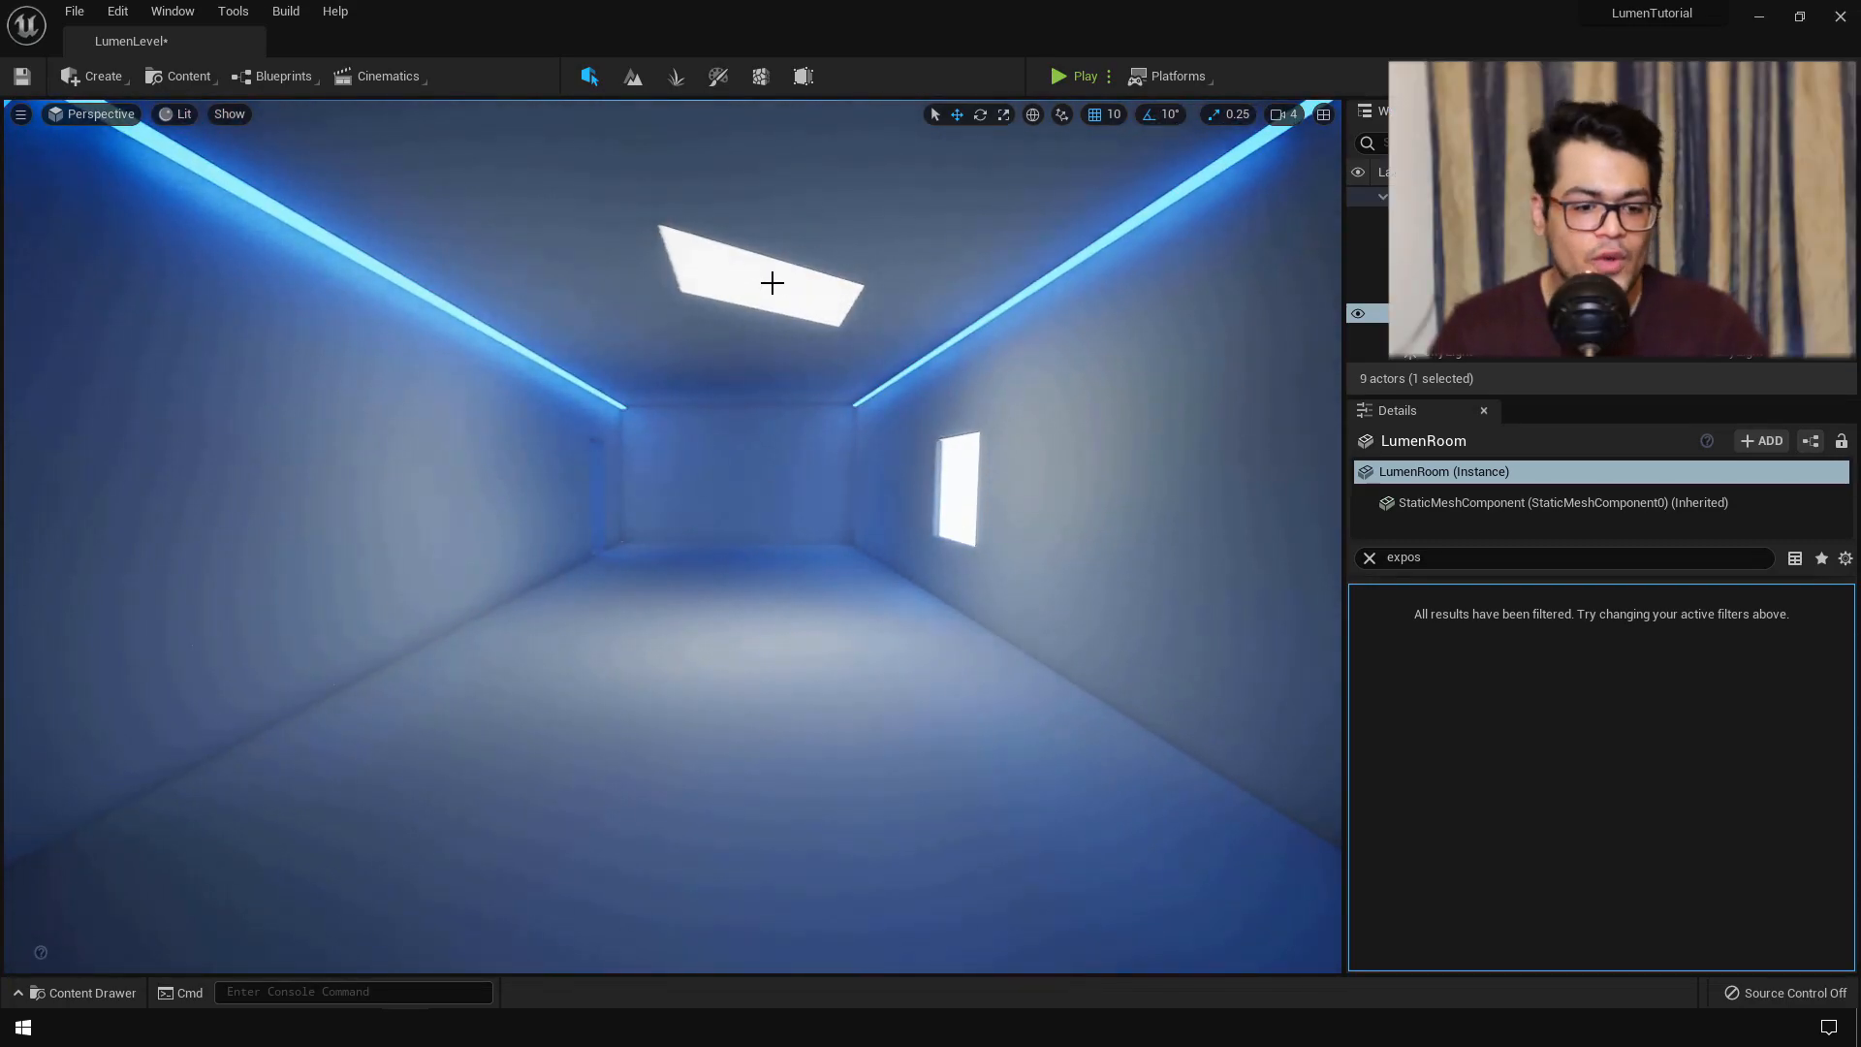
{"action": "key", "text": "w"}
{"action": "right_click_drag", "start_coordinate": [928, 578], "coordinate": [928, 551]}
- Rotate the sun with Ctrl+L so its light lands as a bright patch on the floor
{"action": "key", "text": "ctrl+l"}
{"action": "key", "text": "ctrl+l"}
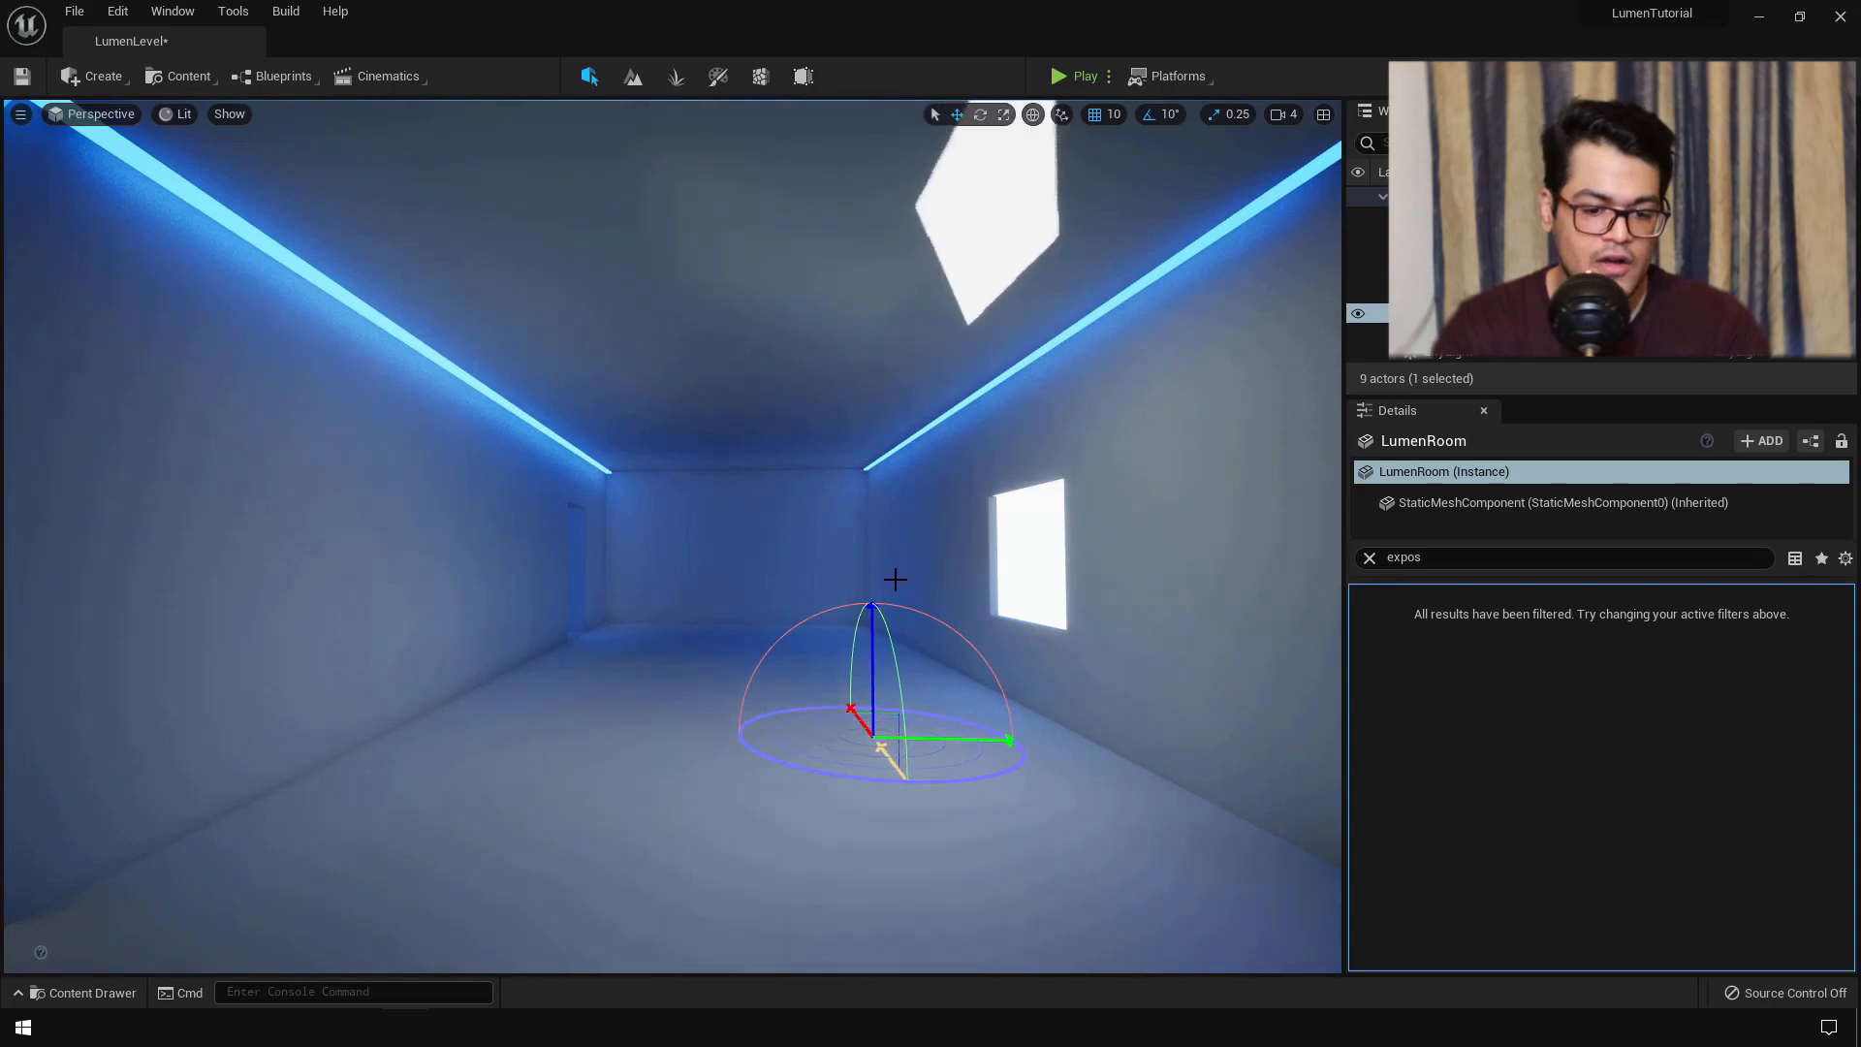
{"action": "key", "text": "ctrl+l"}
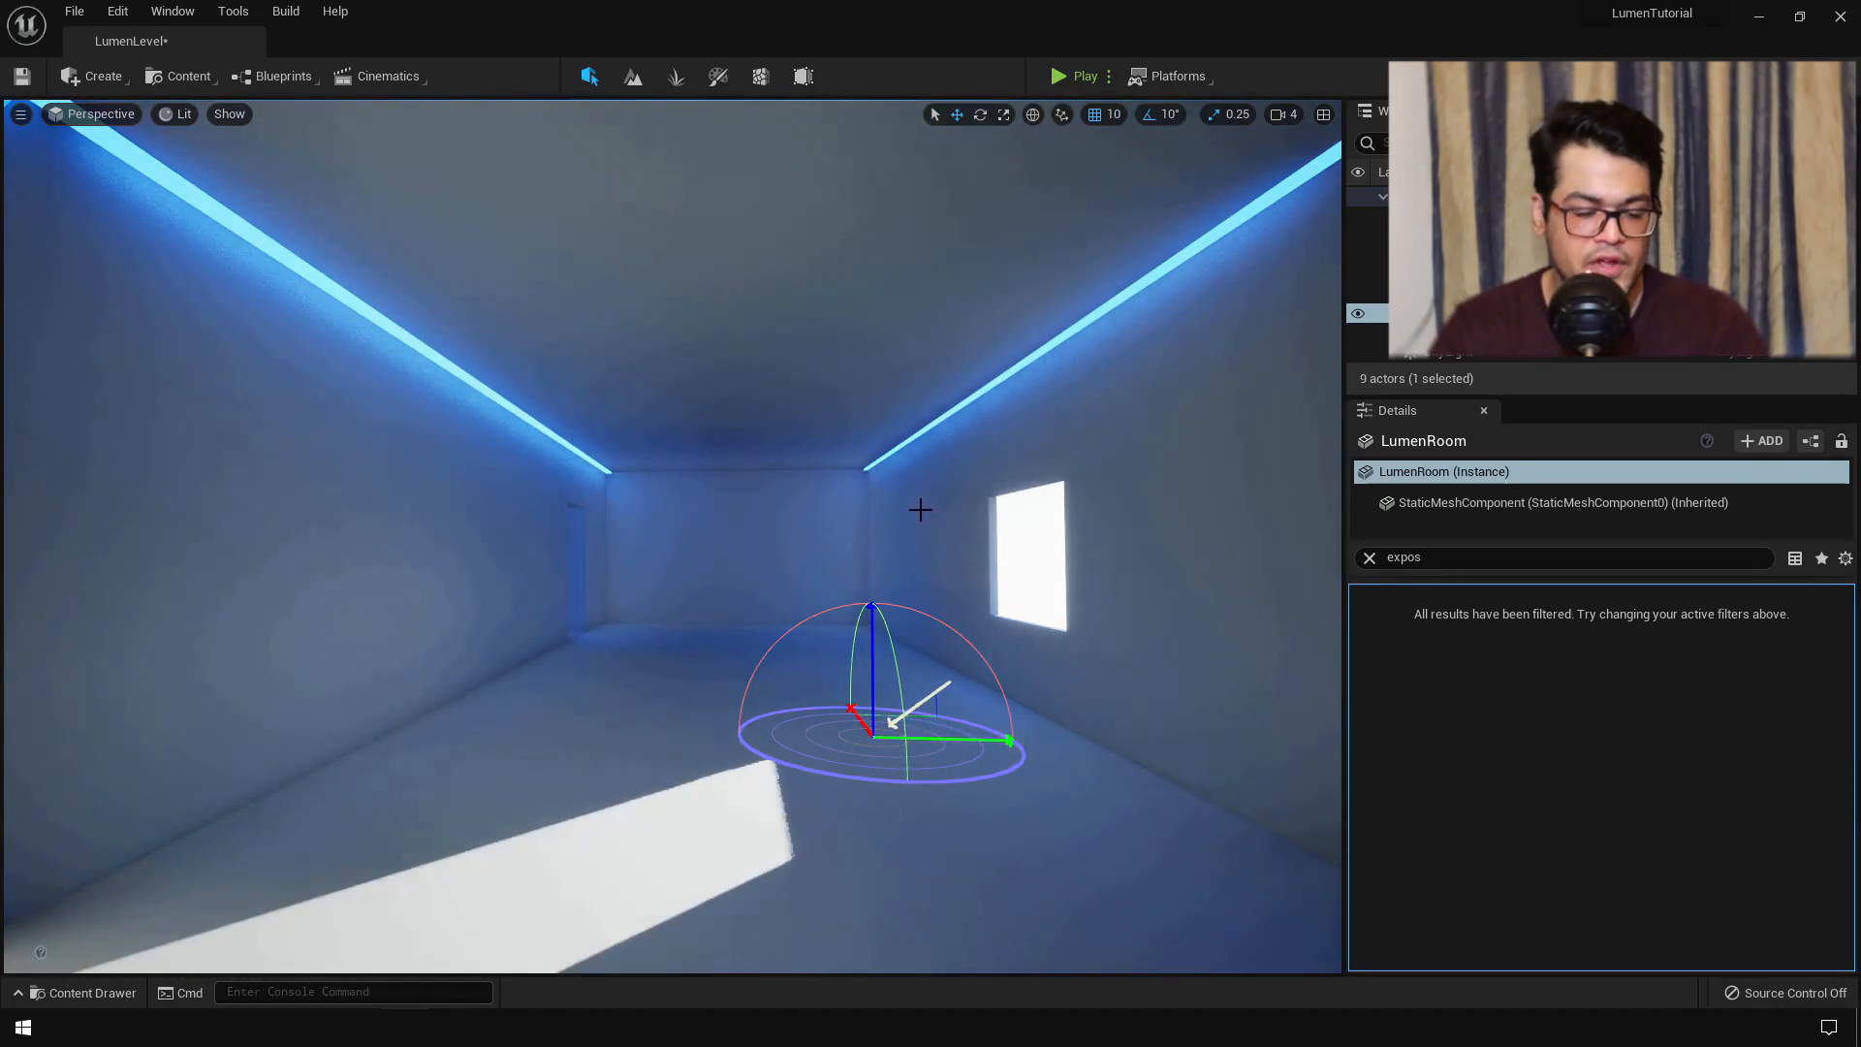
{"action": "key", "text": "Escape"}
{"action": "right_click_drag", "start_coordinate": [865, 675], "coordinate": [955, 640]}
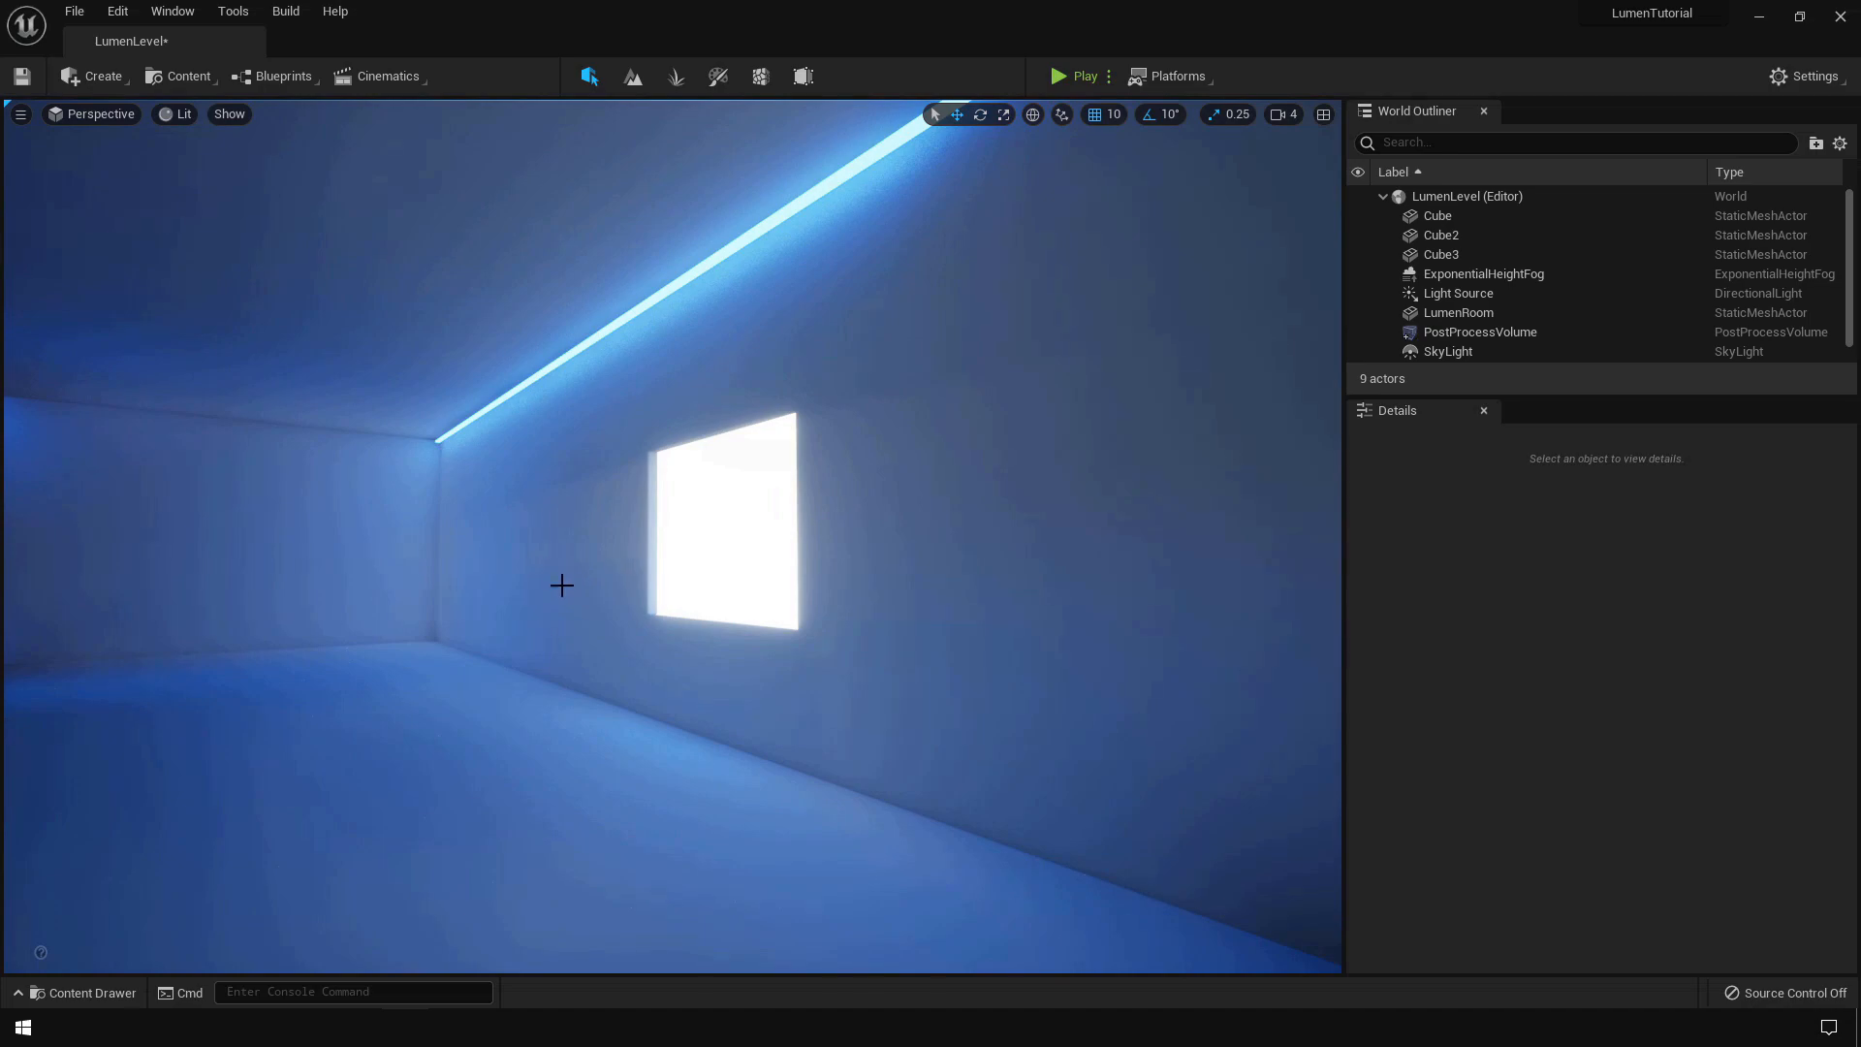
- On the Light Source, expand Light Shafts and tick Light Shaft Occlusion and Light Shaft Bloom
{"action": "left_click", "coordinate": [1478, 291]}
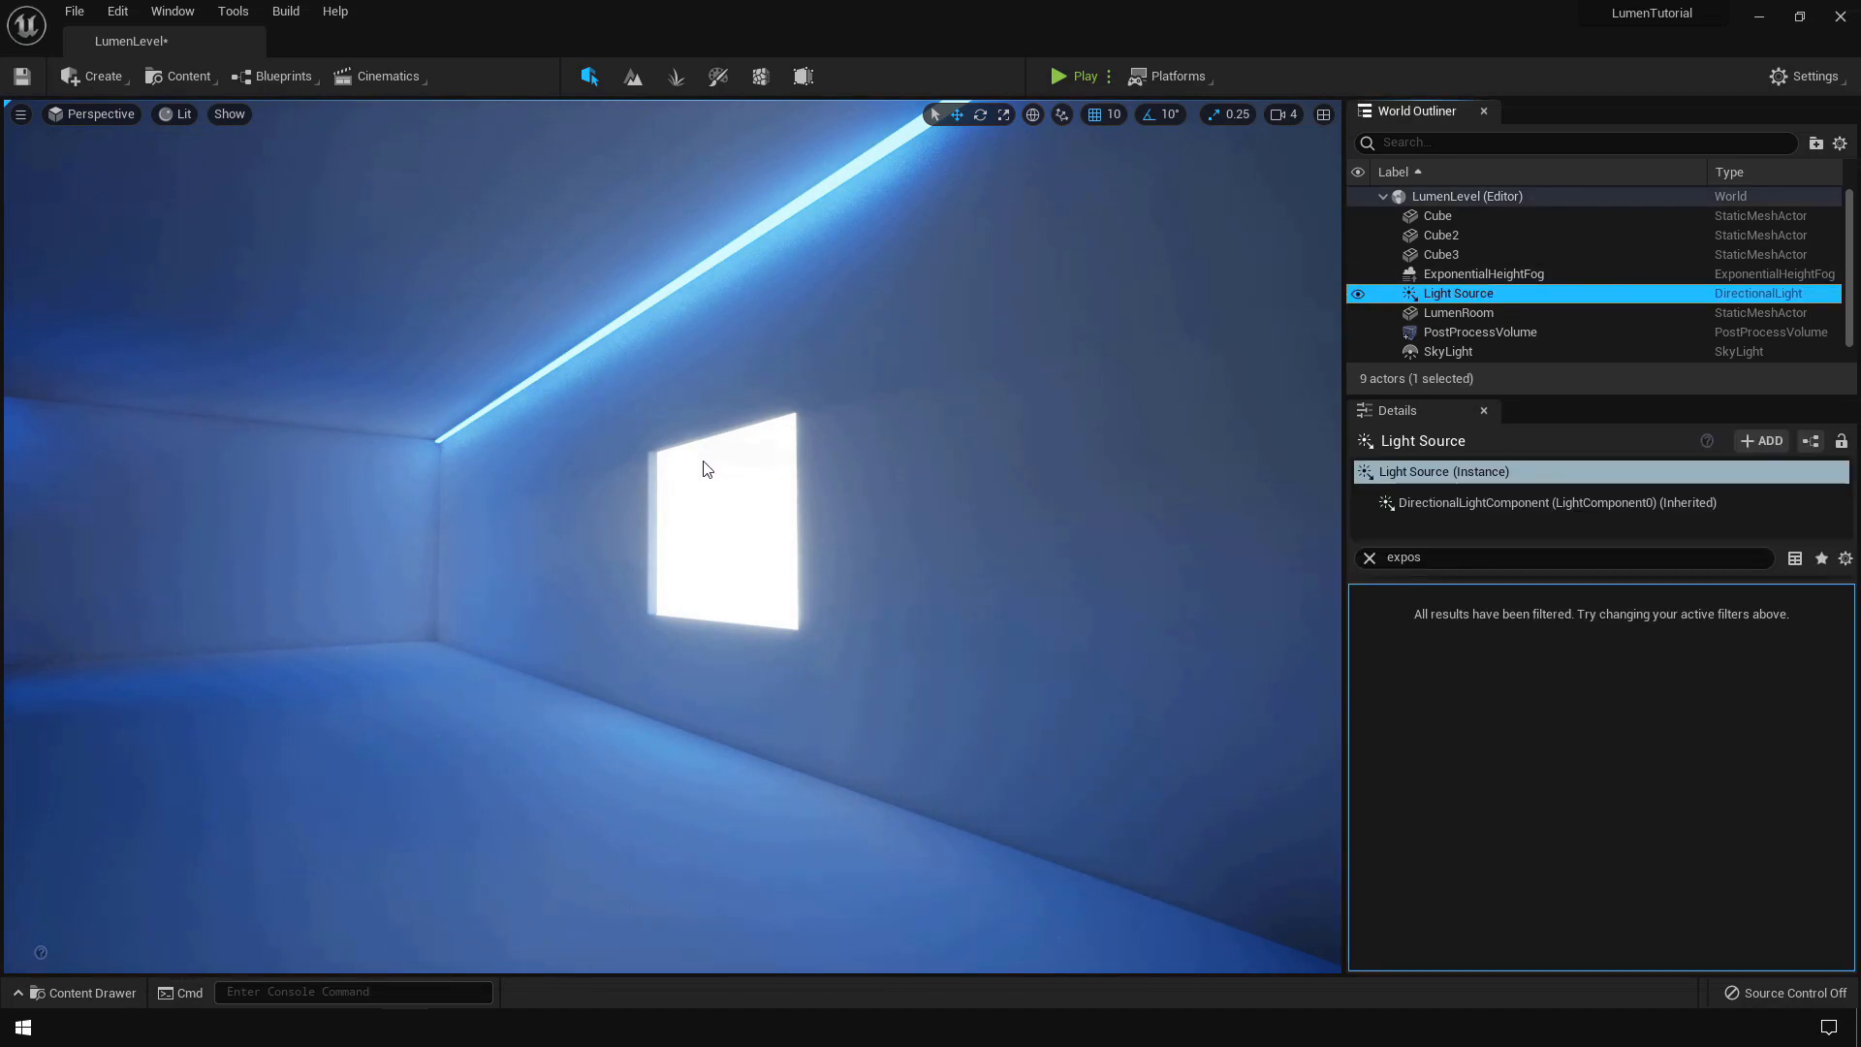
{"action": "left_click", "coordinate": [1371, 558]}
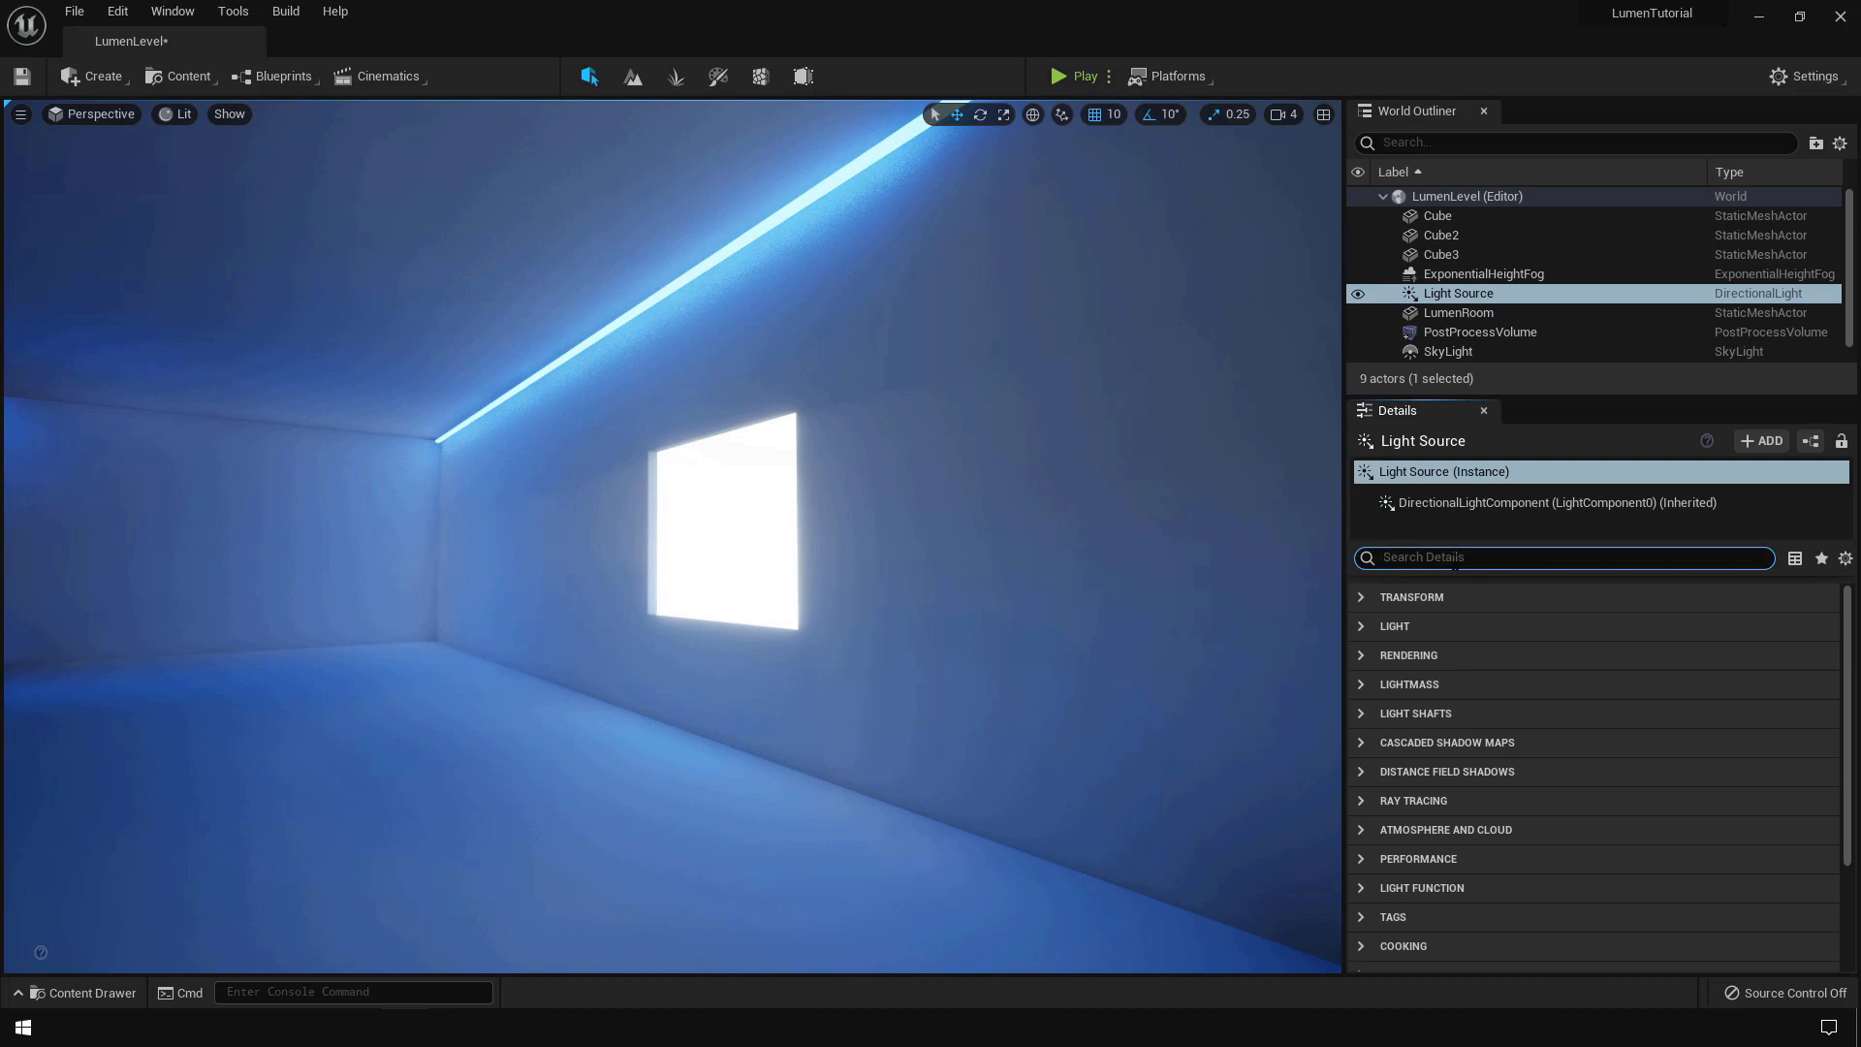
{"action": "left_click", "coordinate": [1400, 712]}
{"action": "left_click", "coordinate": [1492, 744]}
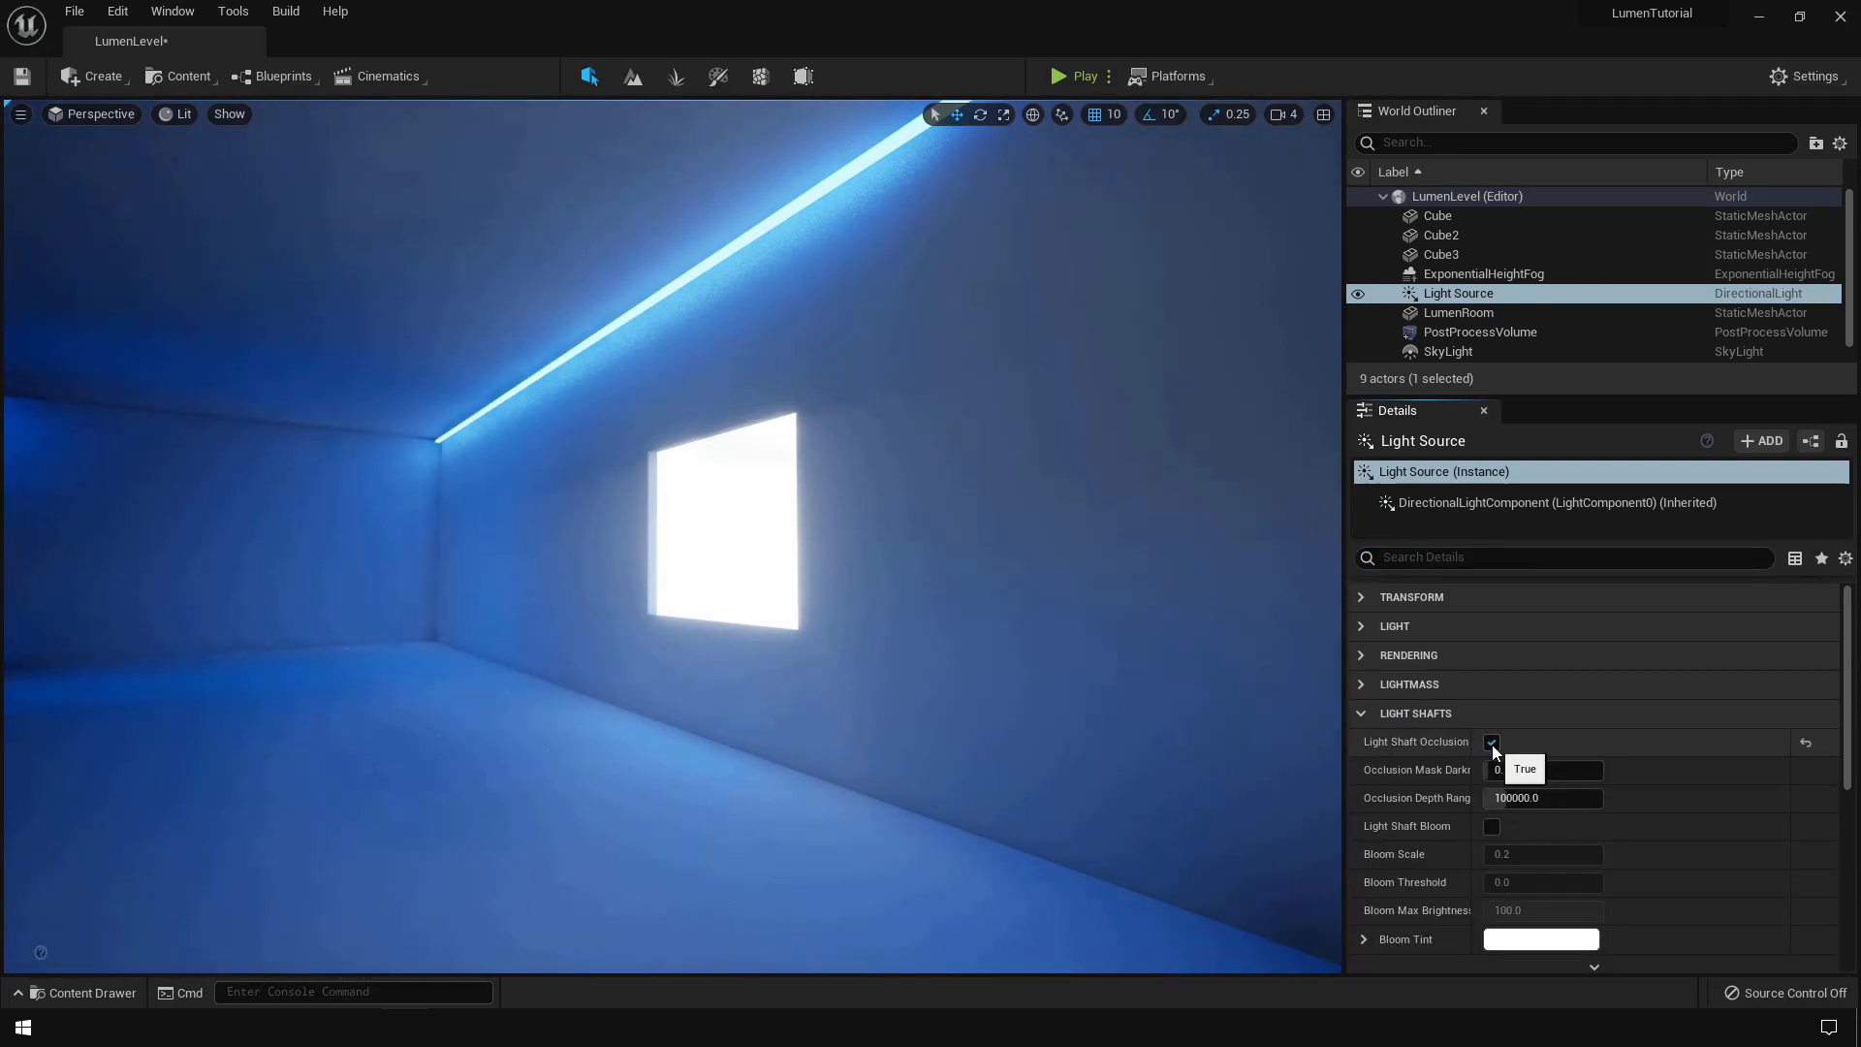
{"action": "left_click", "coordinate": [1492, 827]}
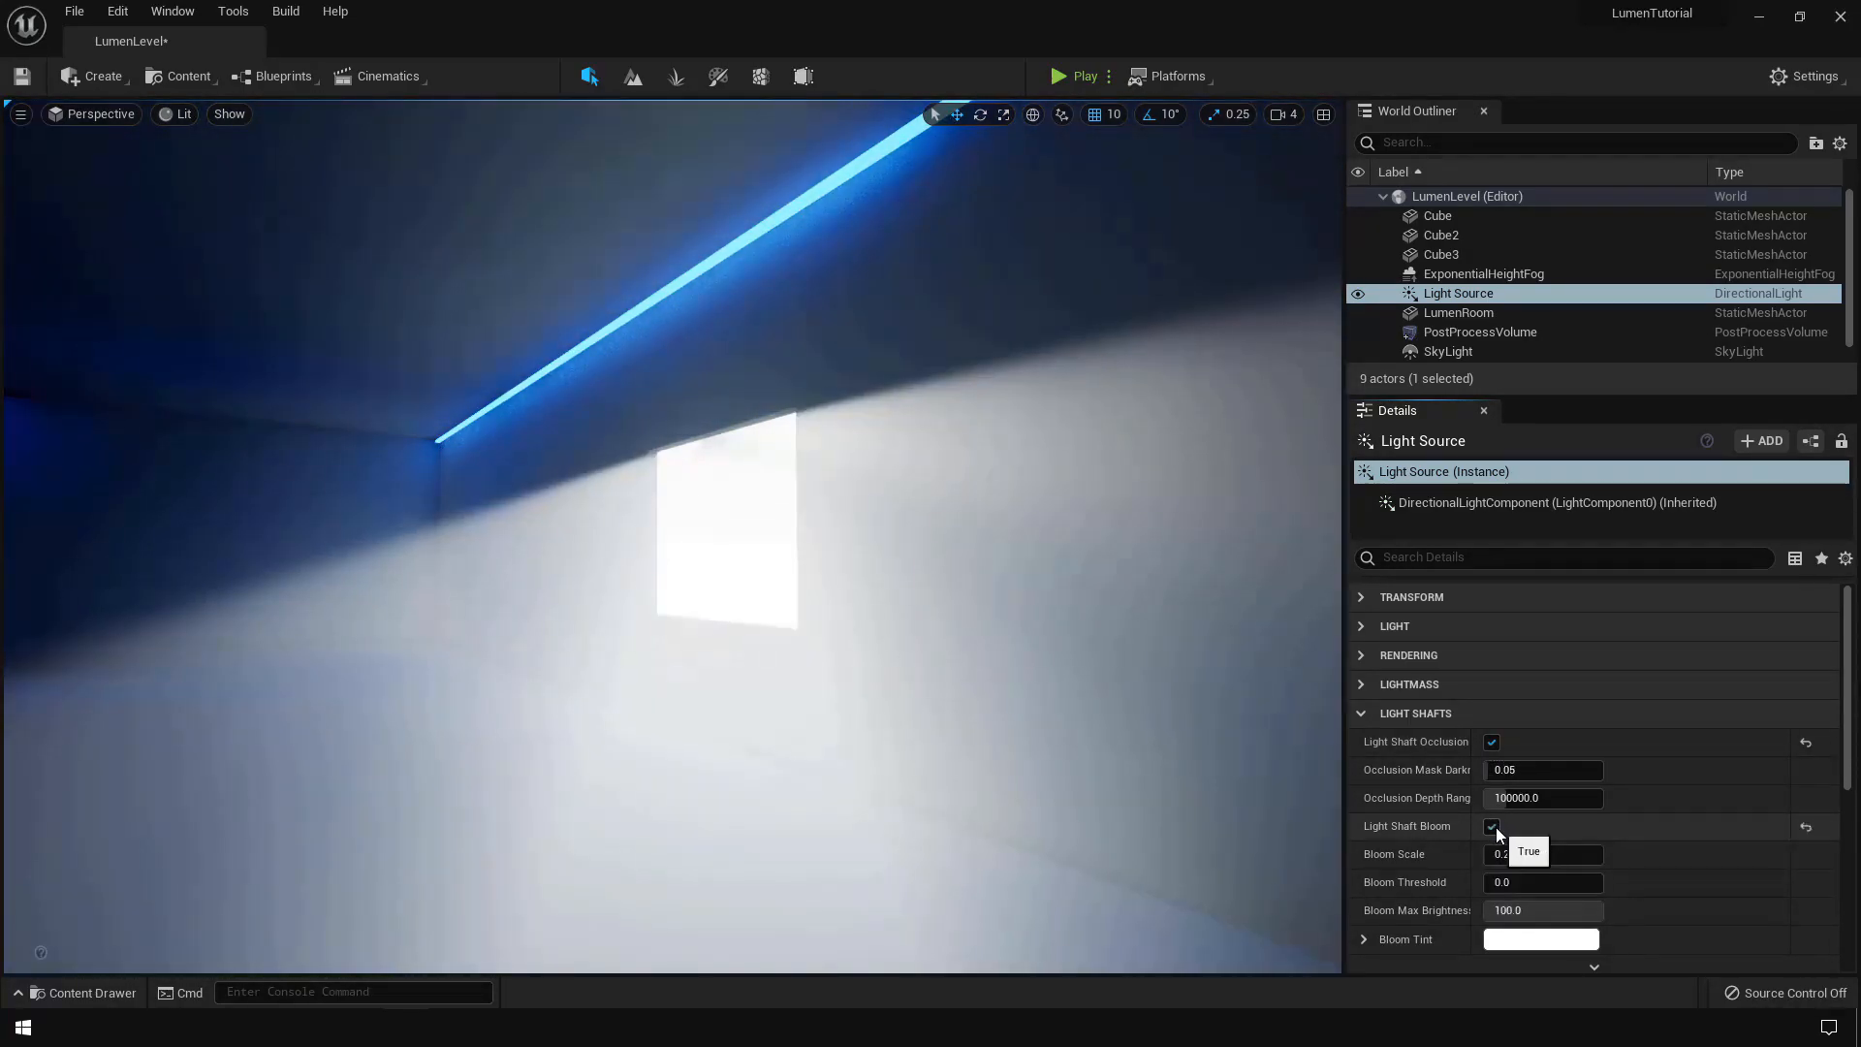
{"action": "right_click_drag", "start_coordinate": [673, 536], "coordinate": [583, 545]}
{"action": "key", "text": "s"}
{"action": "key", "text": "w"}
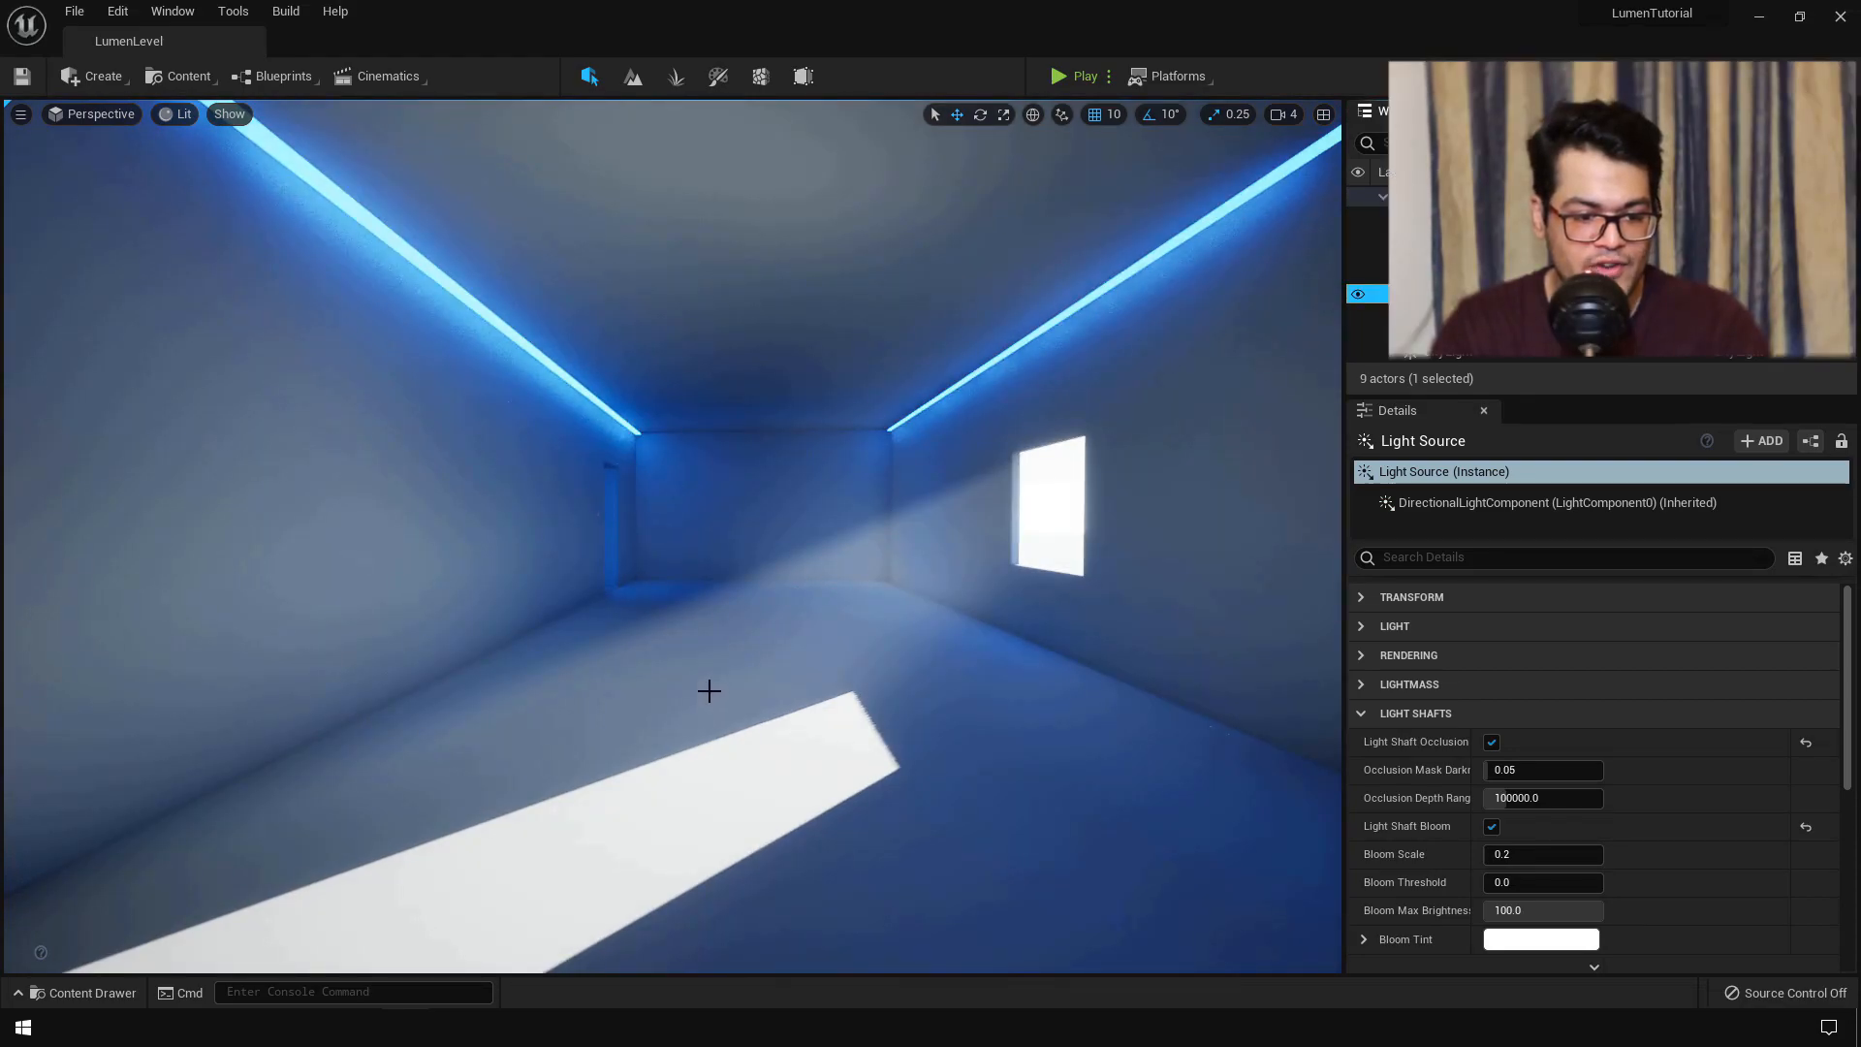
- Add a Sphere to the level and move it along X toward the camera
{"action": "left_click", "coordinate": [123, 77]}
{"action": "mouse_move", "coordinate": [155, 153]}
{"action": "left_click", "coordinate": [320, 176]}
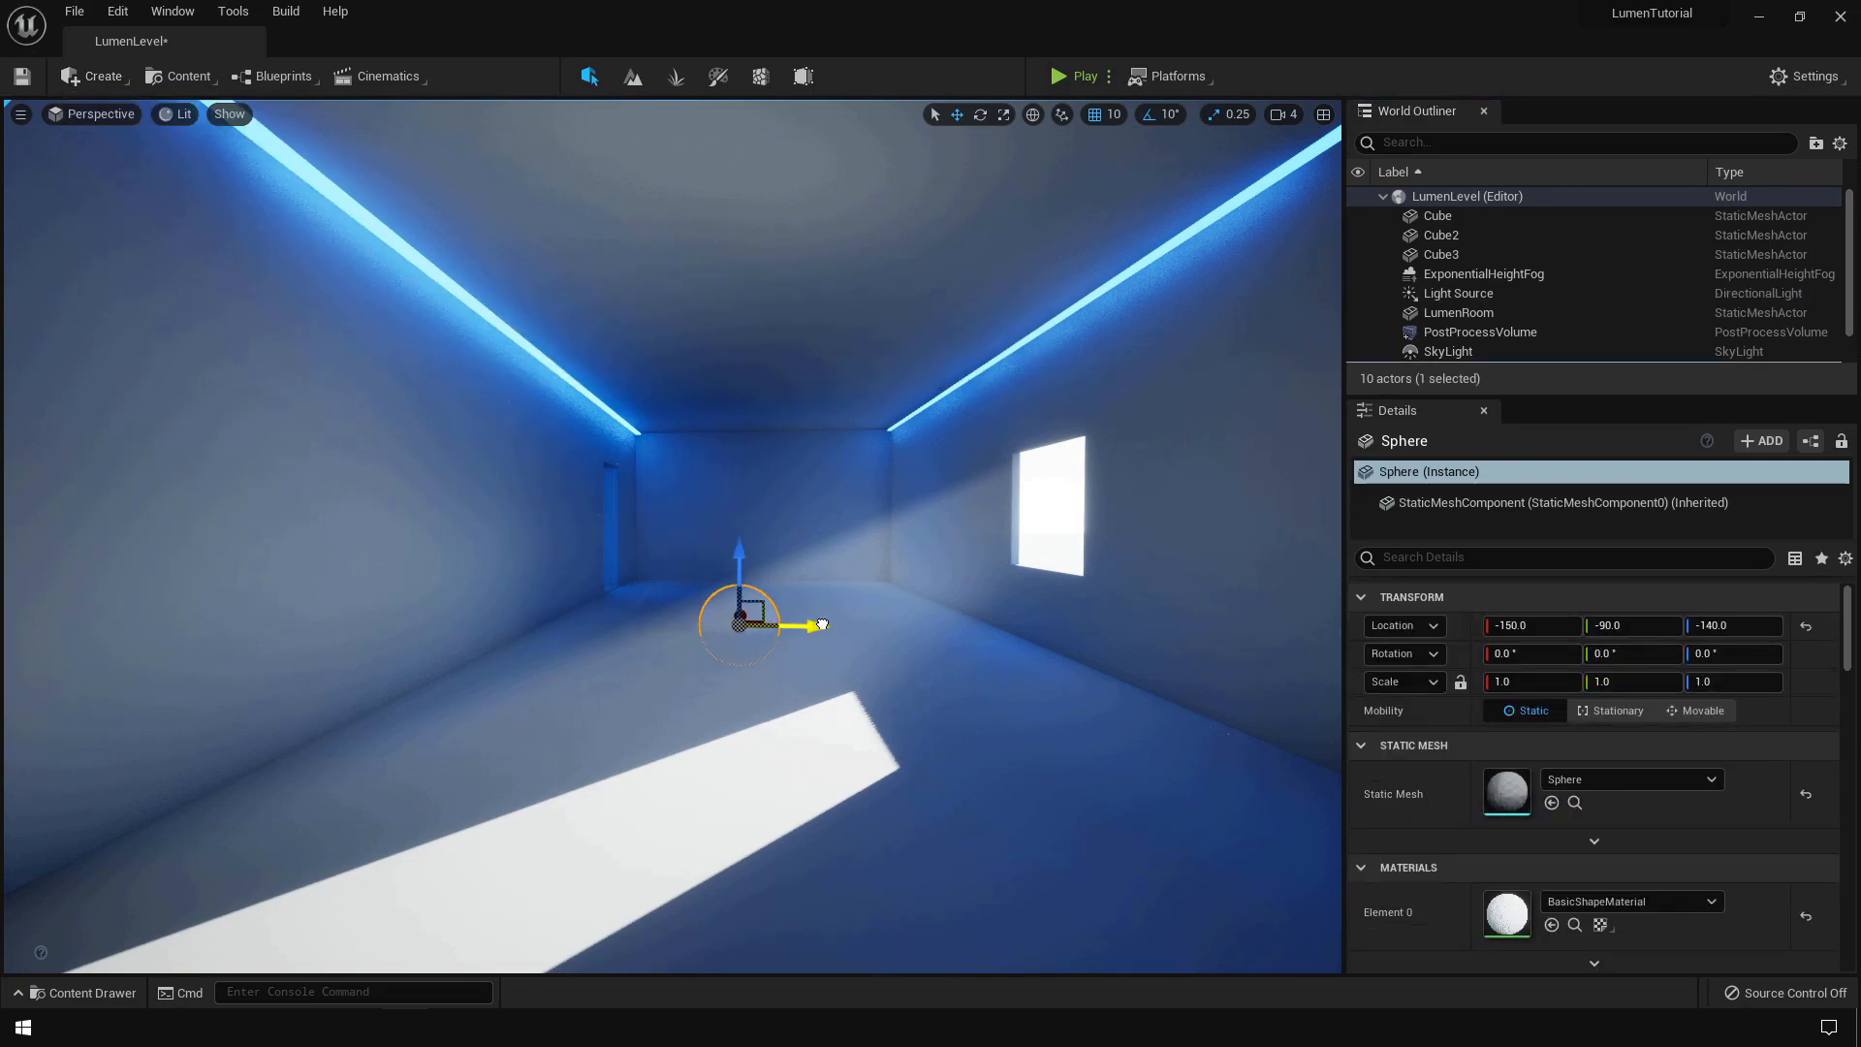
{"action": "mouse_move", "coordinate": [765, 611]}
{"action": "left_mouse_down"}
{"action": "mouse_move", "coordinate": [781, 679]}
{"action": "mouse_move", "coordinate": [776, 625]}
{"action": "left_mouse_up"}
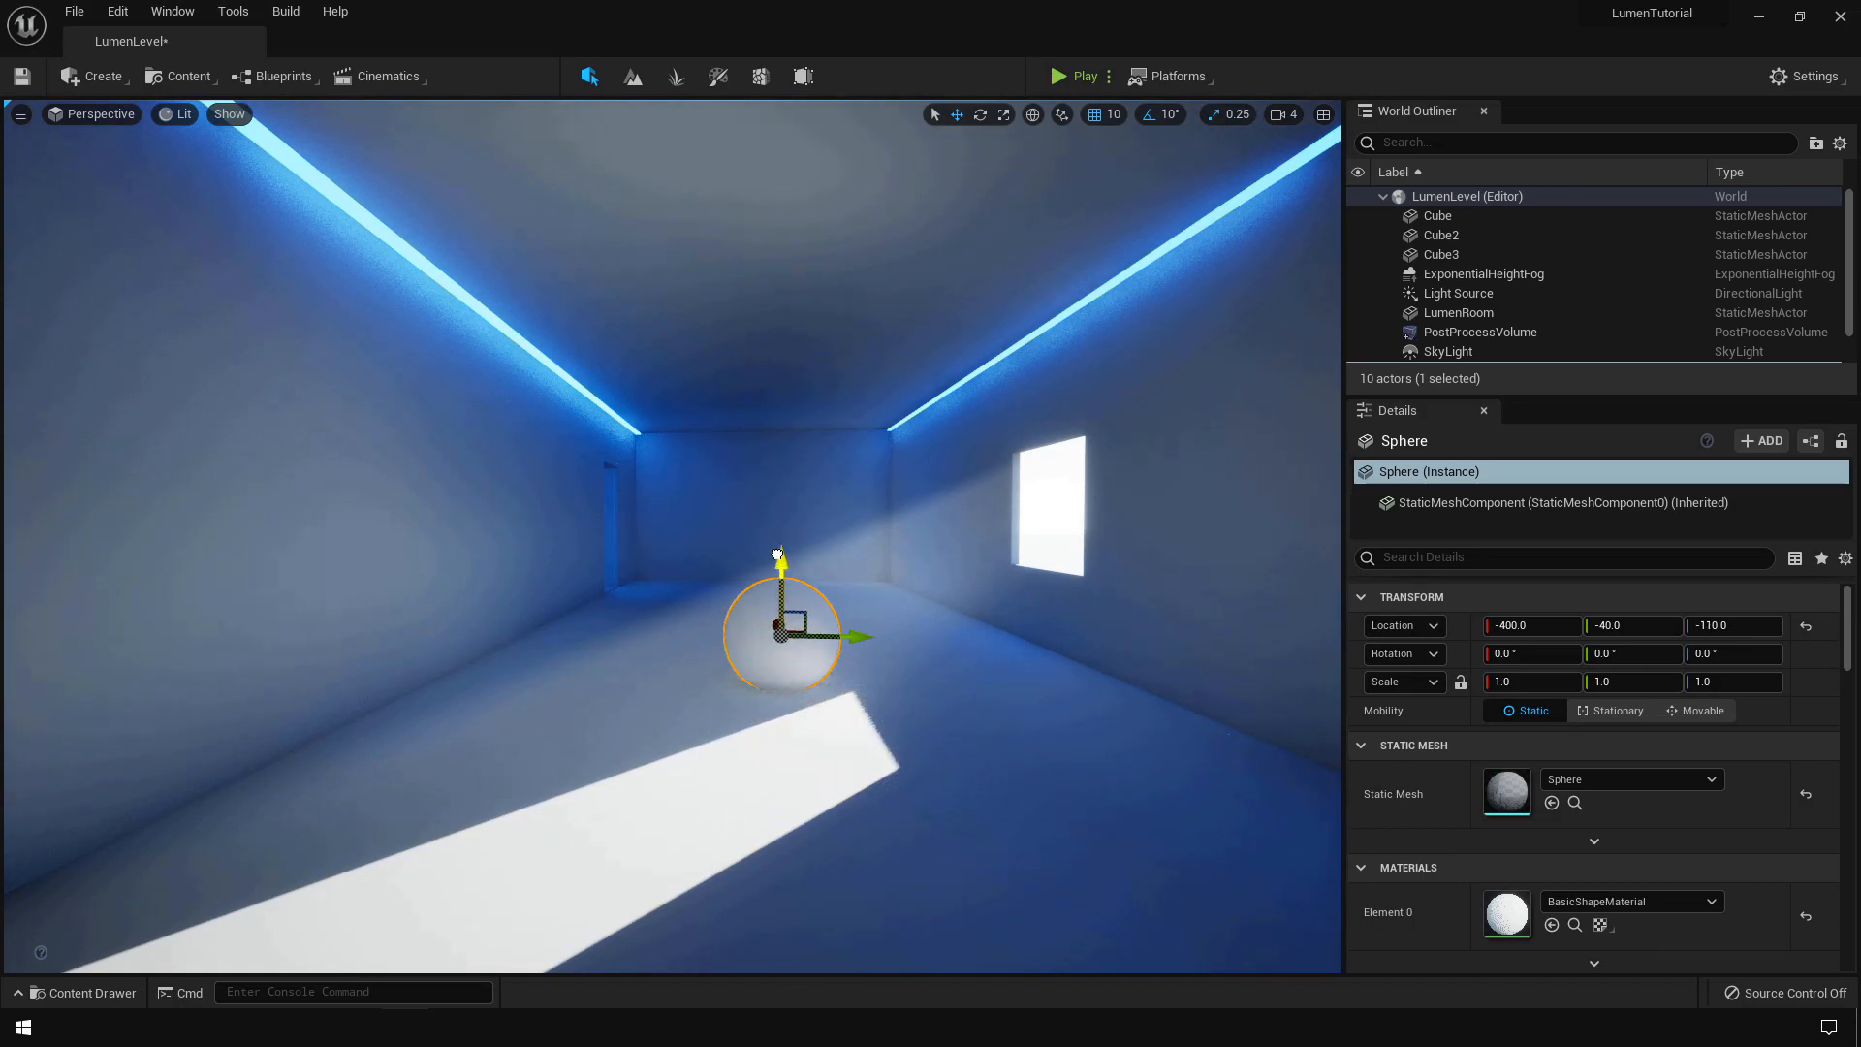
- Give the sphere the red Reflective material and open it to select its scalar parameter
{"action": "left_click", "coordinate": [1579, 902]}
{"action": "left_click", "coordinate": [1632, 659]}
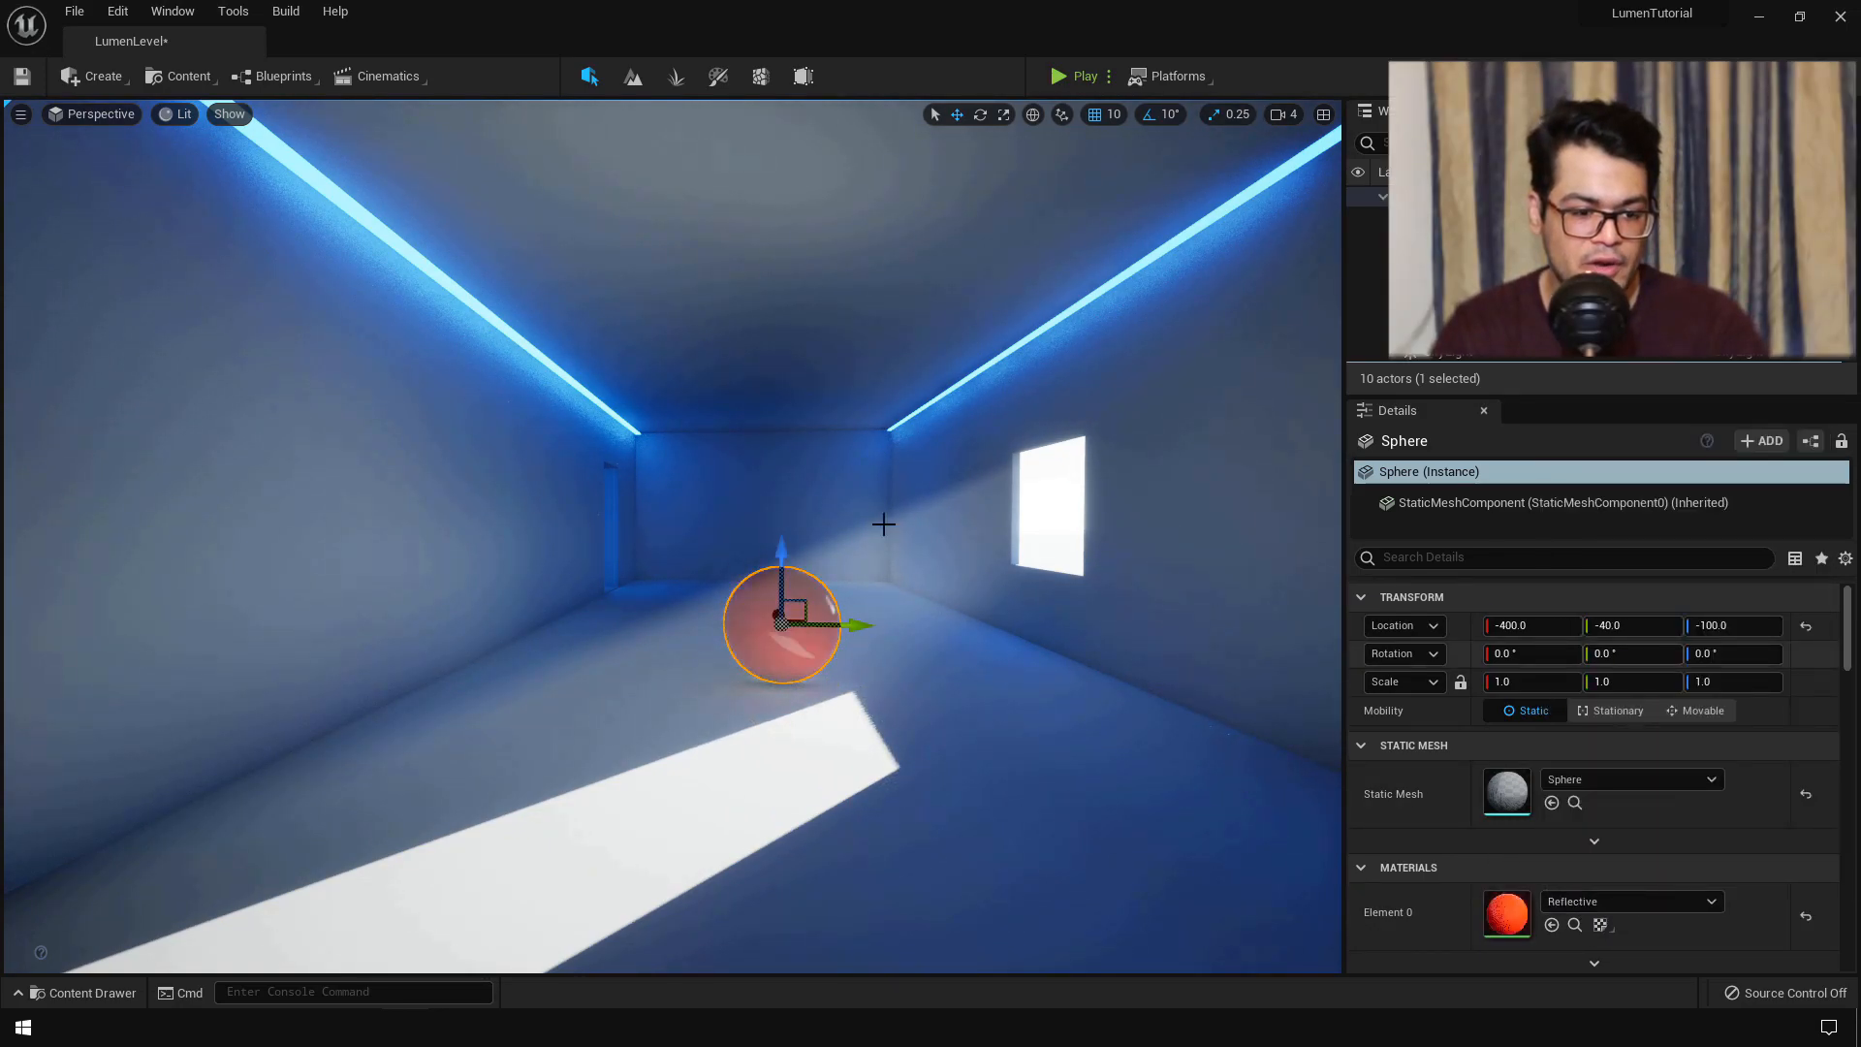
{"action": "double_click", "coordinate": [1505, 913]}
{"action": "left_click", "coordinate": [839, 635]}
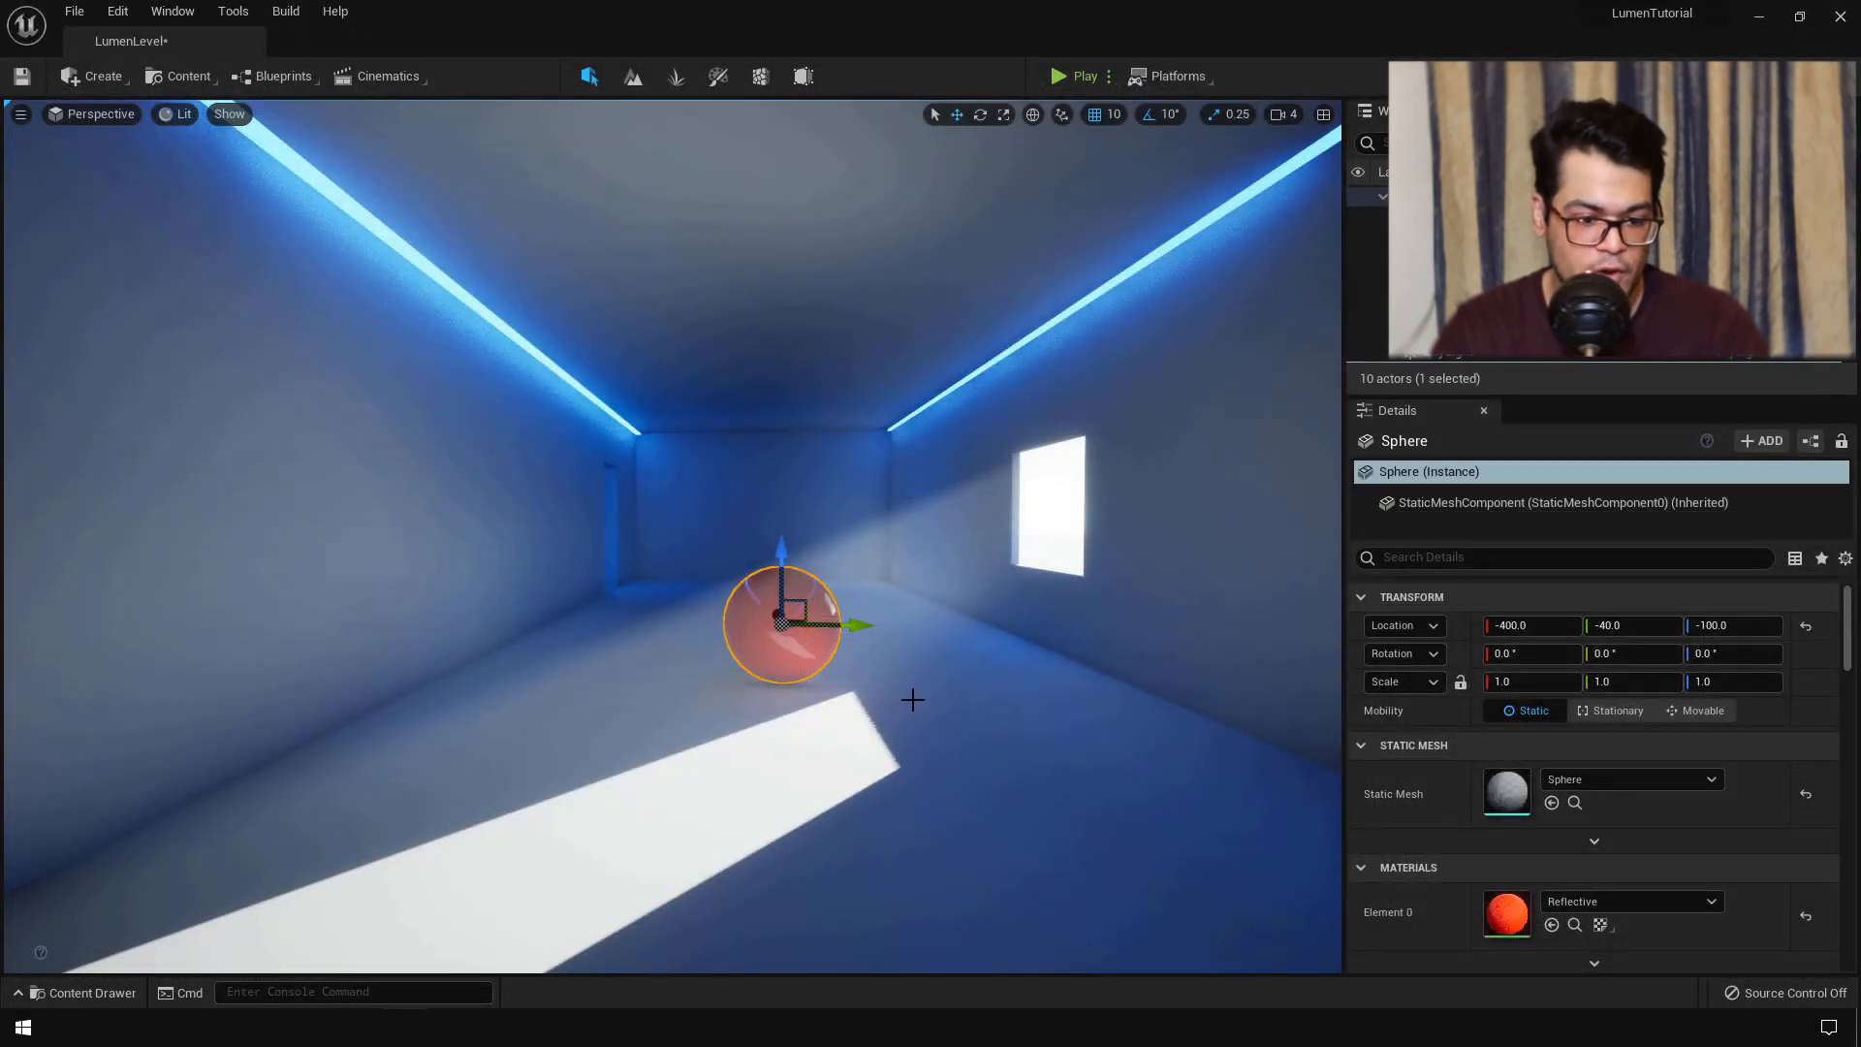
- Fly the viewport around the red sphere to get a clear view of it
{"action": "key", "text": "d"}
{"action": "right_click_drag", "start_coordinate": [912, 700], "coordinate": [688, 589]}
{"action": "key", "text": "w"}
{"action": "key", "text": "s"}
{"action": "key", "text": "w"}
{"action": "key", "text": "d"}
{"action": "key", "text": "s"}
{"action": "key", "text": "d"}
{"action": "key", "text": "w"}
{"action": "key", "text": "s"}
{"action": "key", "text": "a"}
{"action": "key", "text": "w"}
{"action": "key", "text": "a"}
{"action": "key", "text": "d"}
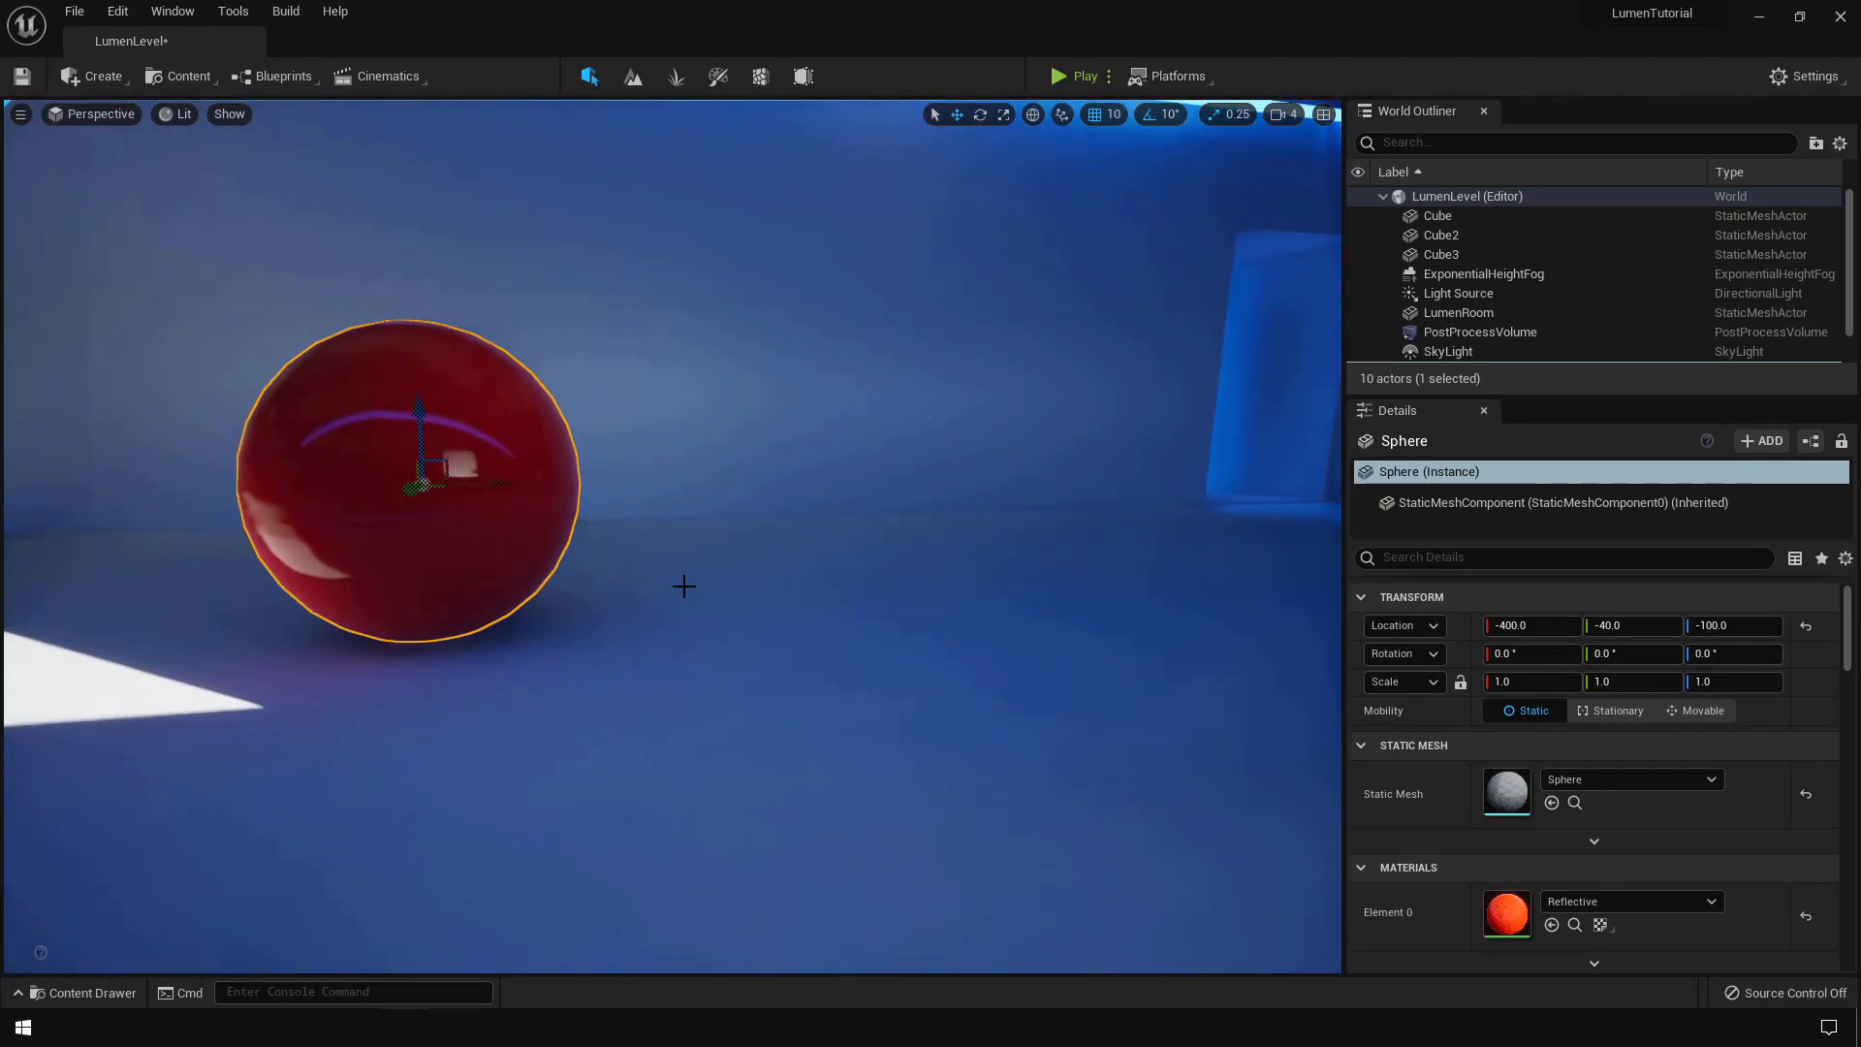
- Slide the sphere along X to -480, then -560, keeping the view centred on it
{"action": "left_click_drag", "start_coordinate": [484, 479], "coordinate": [208, 485]}
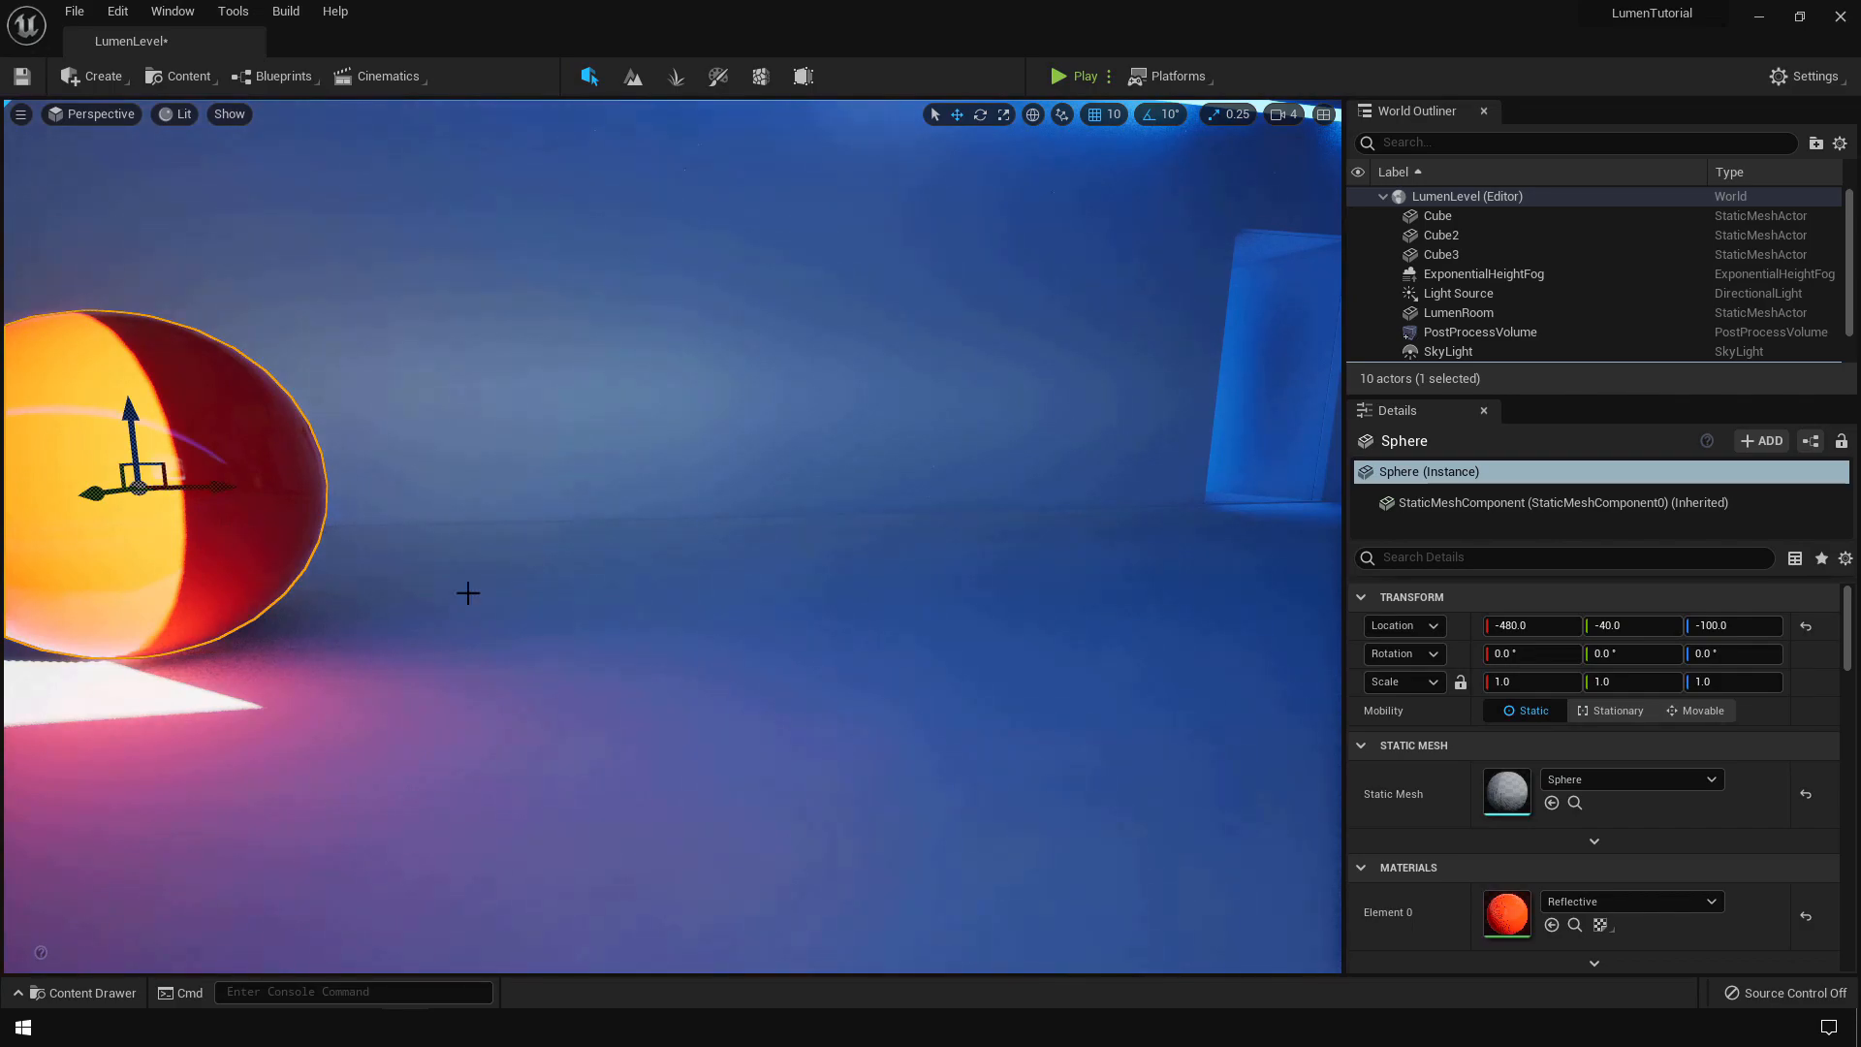
{"action": "key", "text": "f"}
{"action": "left_click_drag", "start_coordinate": [745, 486], "coordinate": [363, 490]}
{"action": "key", "text": "f"}
{"action": "scroll", "coordinate": [650, 562], "scroll_direction": "down", "scroll_amount": 5}
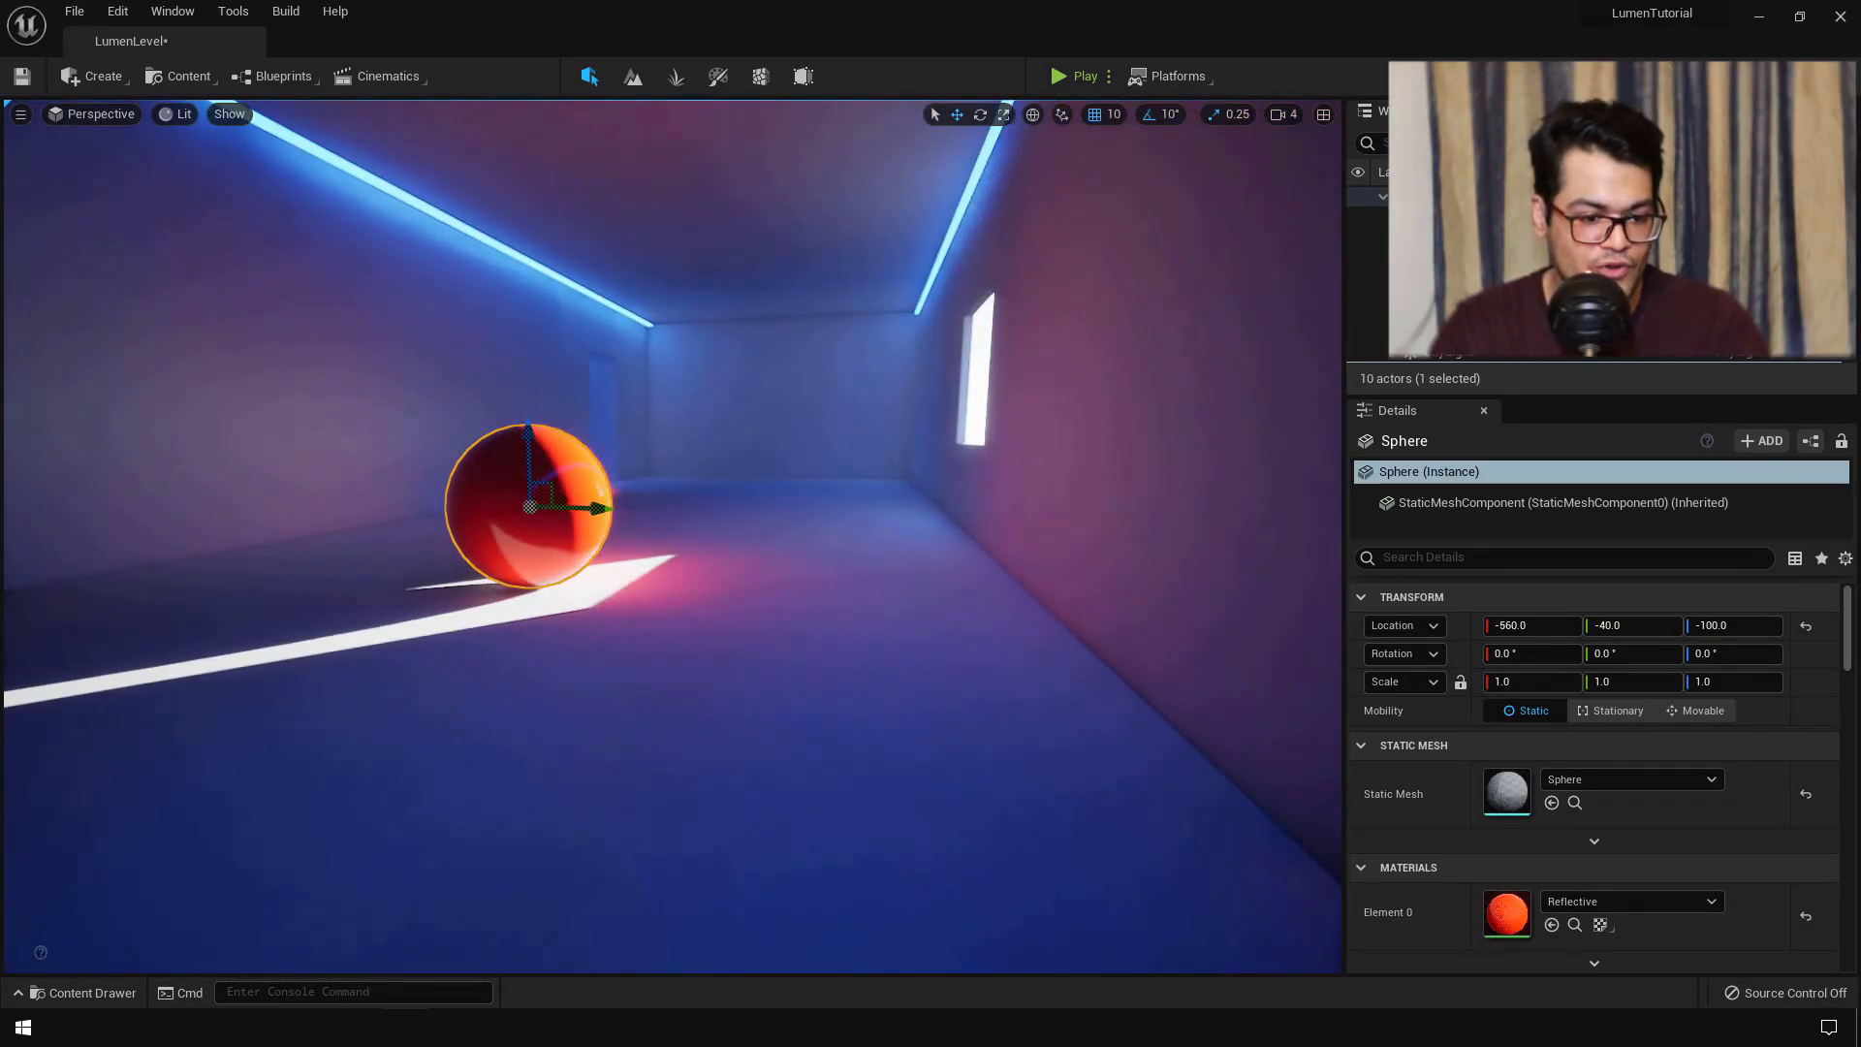
- Hide gizmos and fly over the sunlit floor to preview the sphere's reflections
{"action": "right_click_drag", "start_coordinate": [669, 609], "coordinate": [672, 611]}
{"action": "key", "text": "w"}
{"action": "key", "text": "g"}
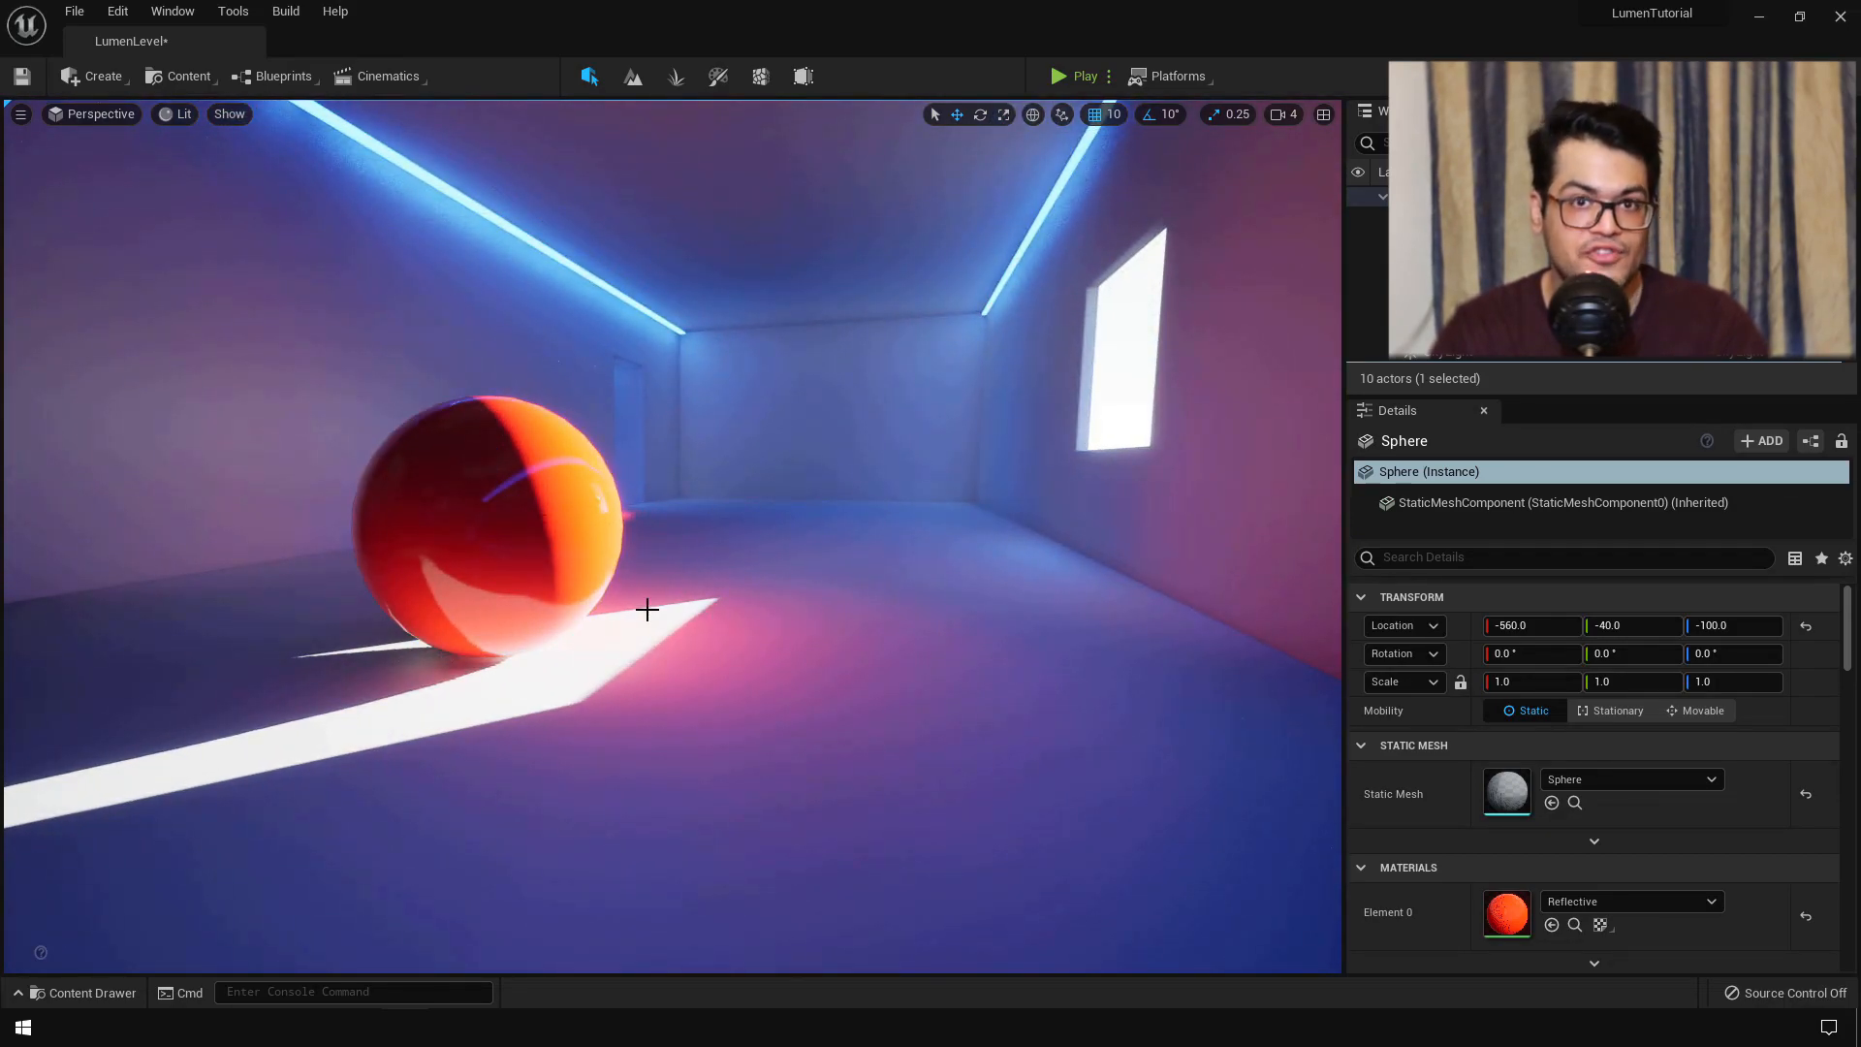
{"action": "mouse_move", "coordinate": [739, 647]}
{"action": "right_mouse_down"}
{"action": "mouse_move", "coordinate": [901, 635]}
{"action": "mouse_move", "coordinate": [747, 648]}
{"action": "right_mouse_up"}
{"action": "right_click_drag", "start_coordinate": [1049, 470], "coordinate": [1095, 469]}
{"action": "key", "text": "w"}
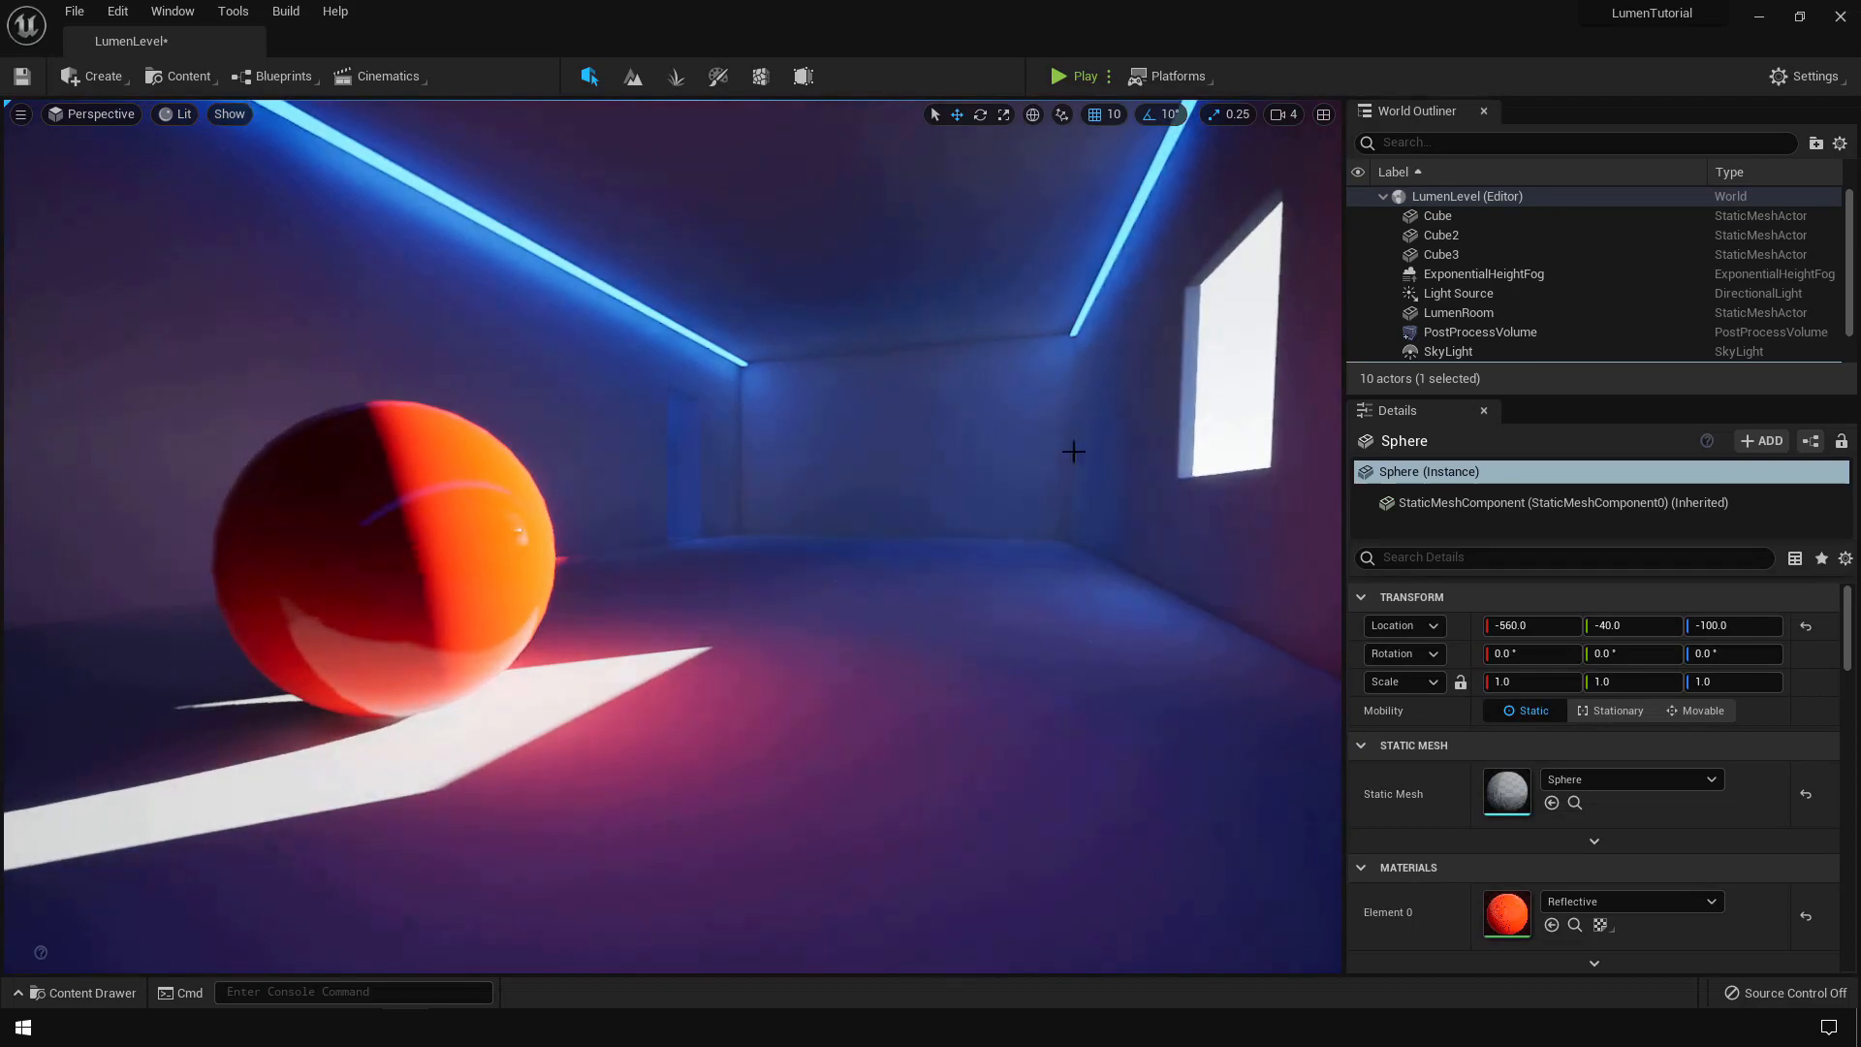
{"action": "key", "text": "w"}
{"action": "right_click_drag", "start_coordinate": [673, 537], "coordinate": [593, 630]}
{"action": "key", "text": "s"}
{"action": "key", "text": "a"}
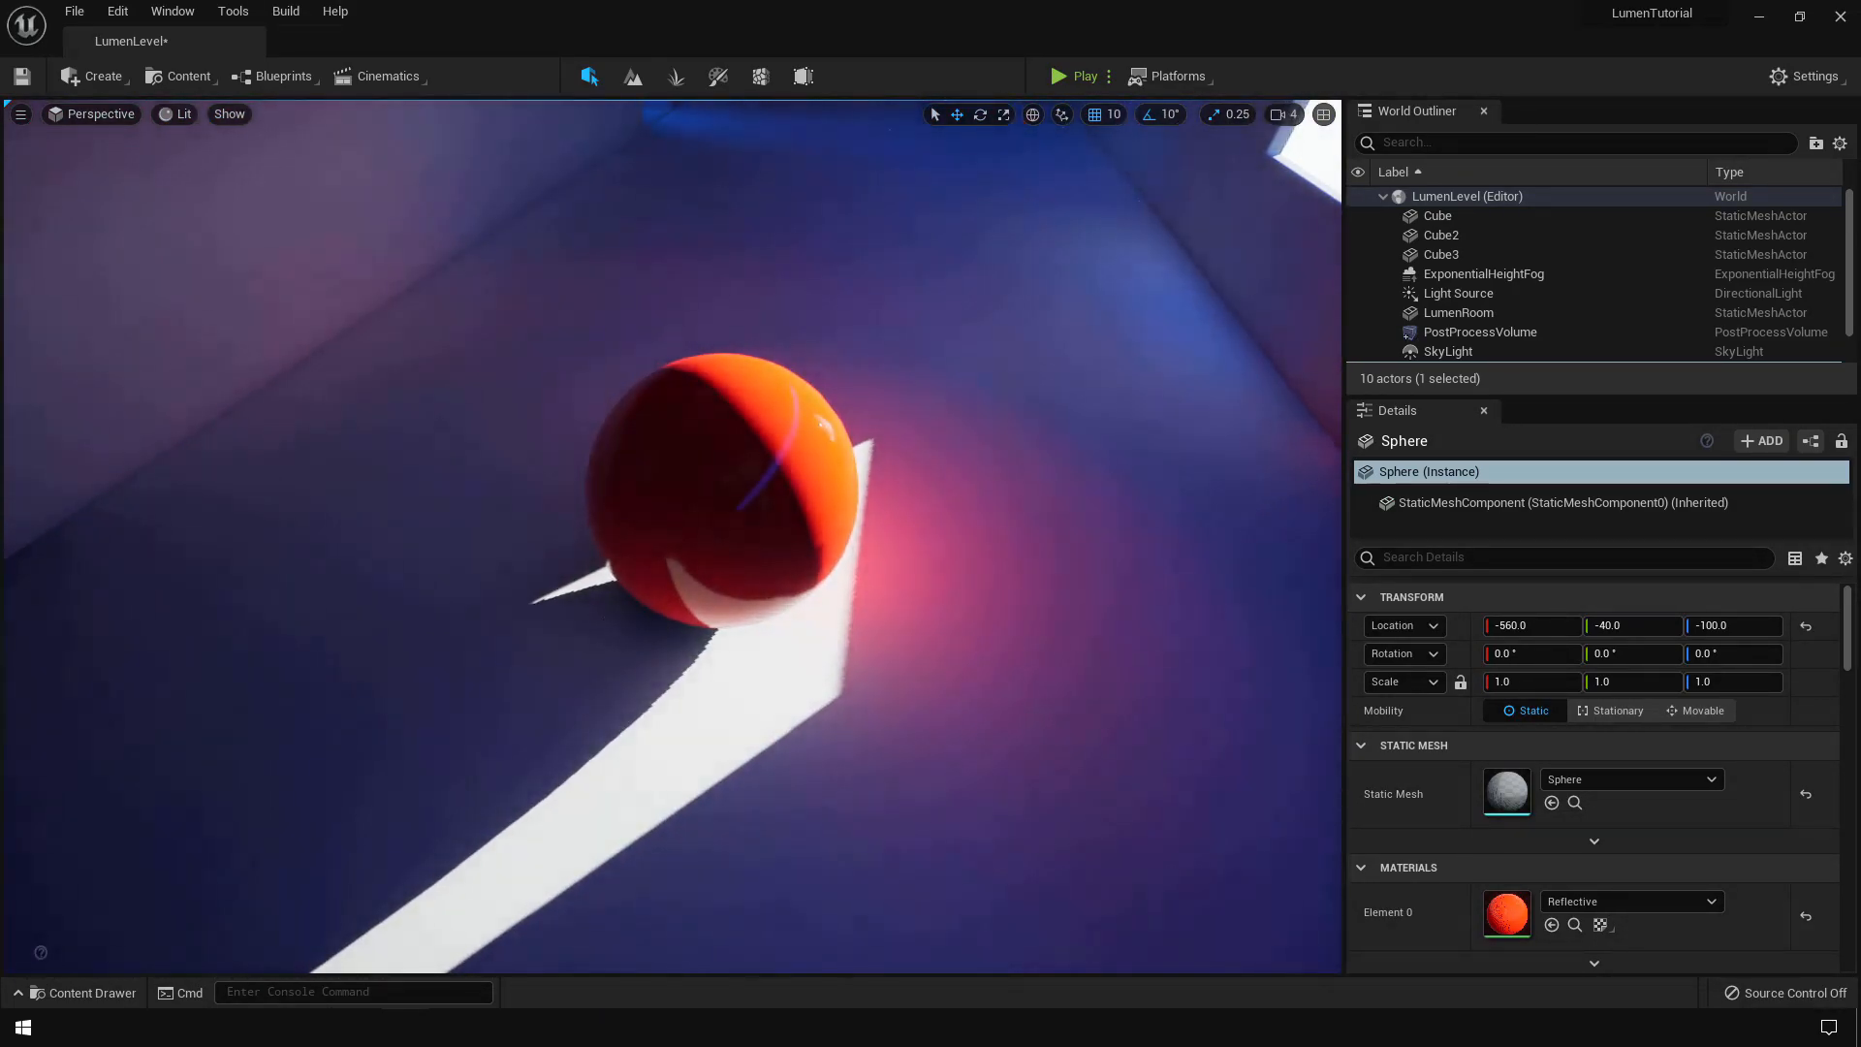
{"action": "right_click_drag", "start_coordinate": [1031, 485], "coordinate": [1024, 369]}
{"action": "key", "text": "s"}
{"action": "key", "text": "w"}
{"action": "key", "text": "s"}
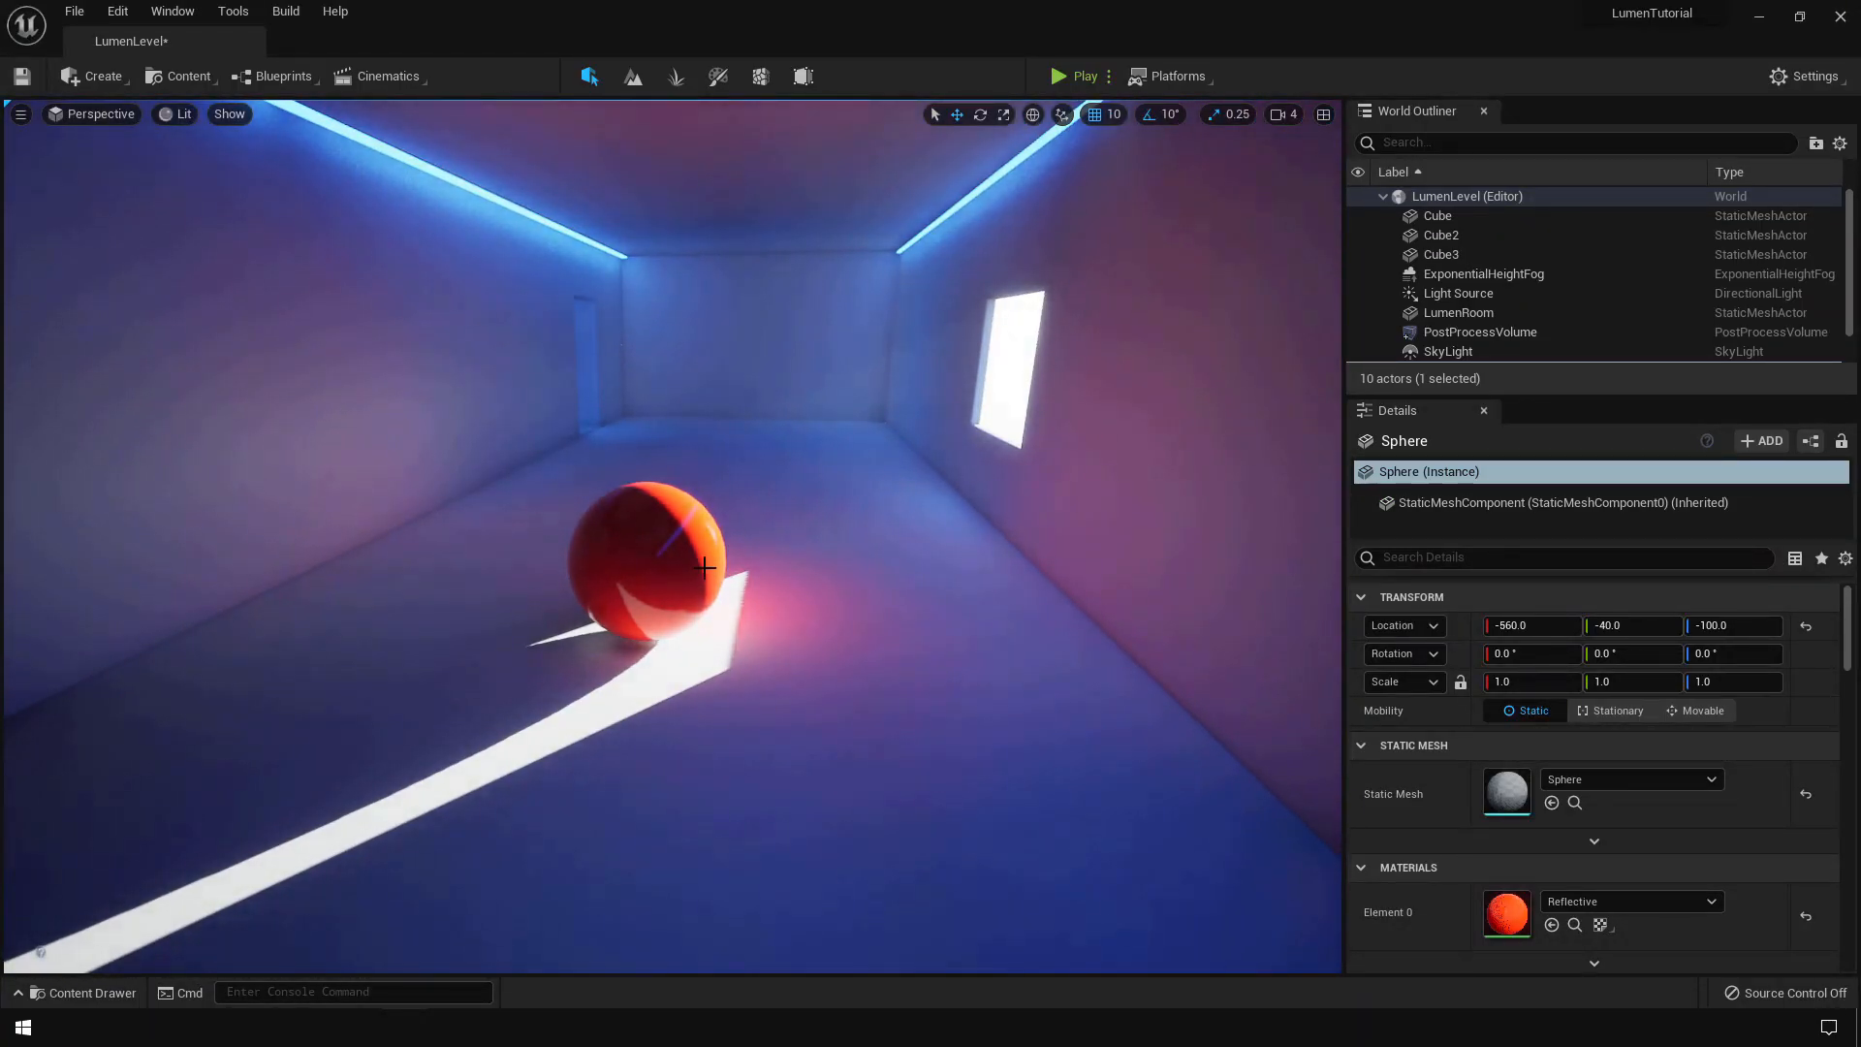
- Adjust the sphere's Z and Y arrows until Location reads -380, 90, -90
{"action": "left_click_drag", "start_coordinate": [653, 497], "coordinate": [650, 267]}
{"action": "left_click_drag", "start_coordinate": [720, 334], "coordinate": [991, 380]}
{"action": "left_click_drag", "start_coordinate": [921, 251], "coordinate": [791, 476]}
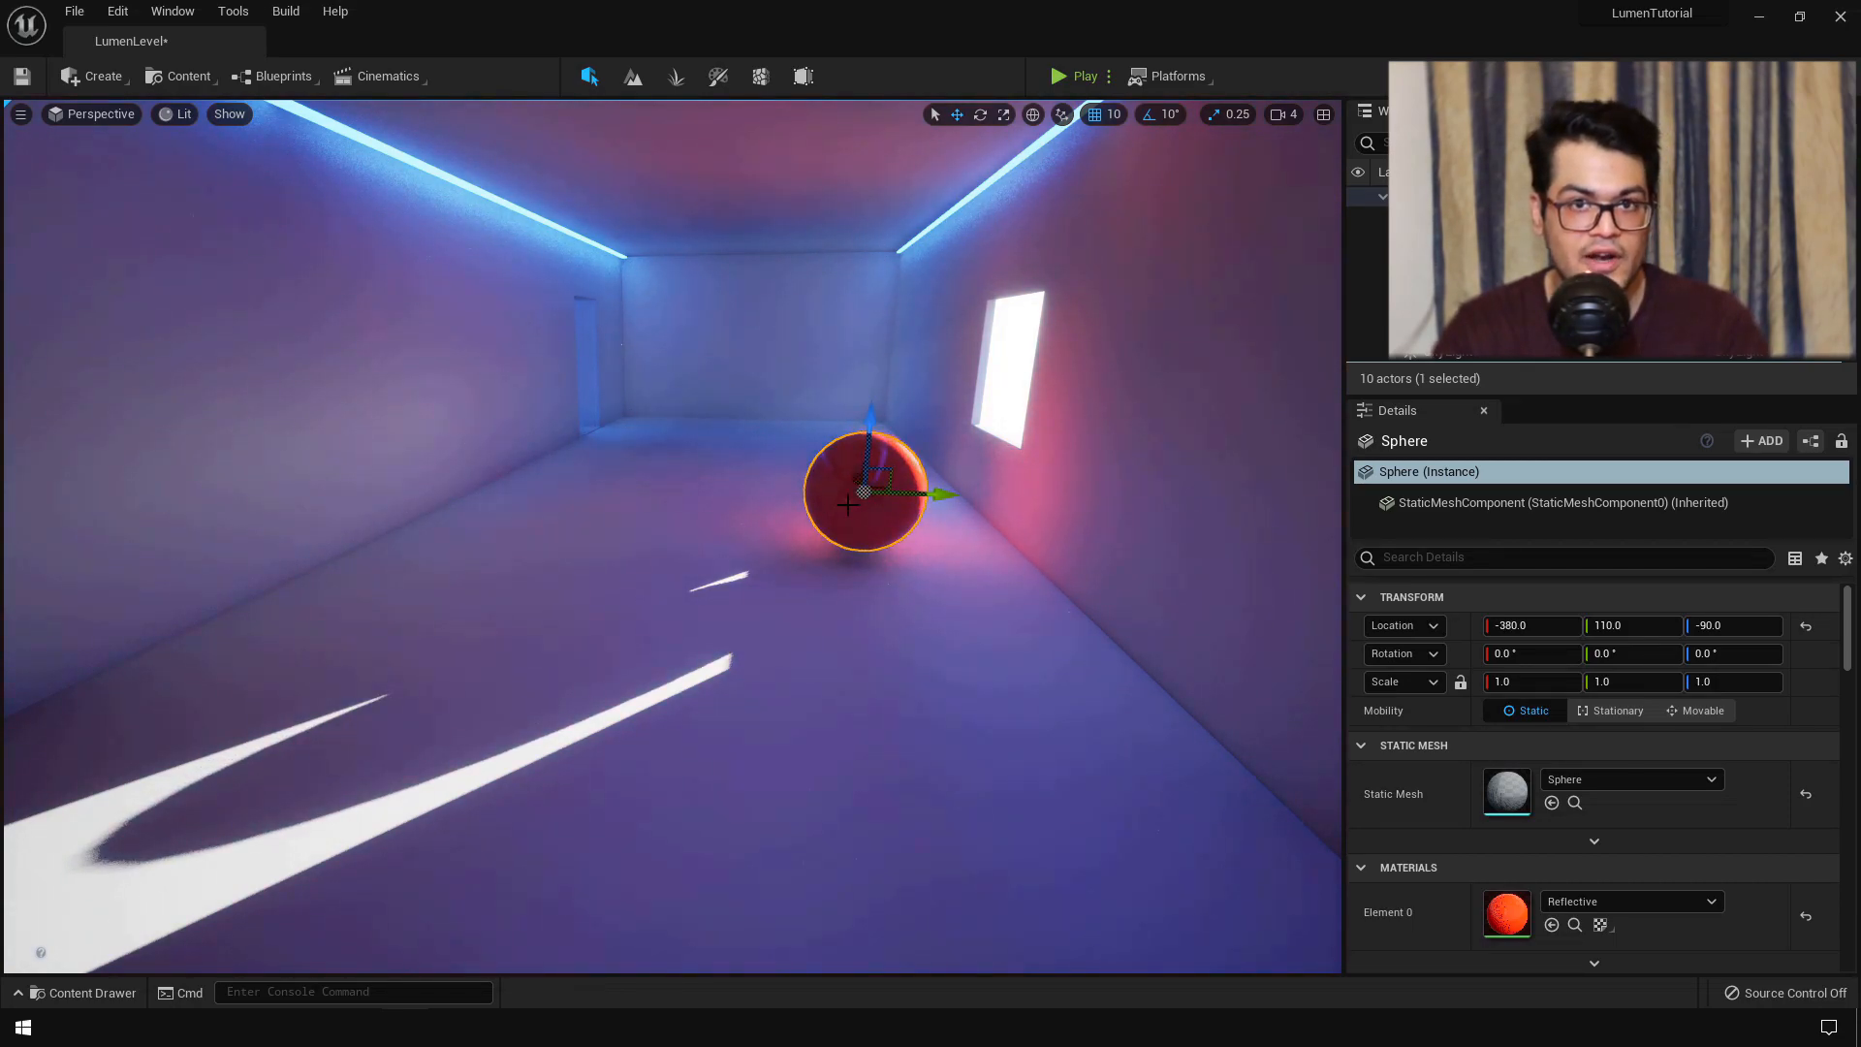
{"action": "mouse_move", "coordinate": [940, 490]}
{"action": "left_mouse_down"}
{"action": "mouse_move", "coordinate": [989, 491]}
{"action": "mouse_move", "coordinate": [910, 503]}
{"action": "left_mouse_up"}
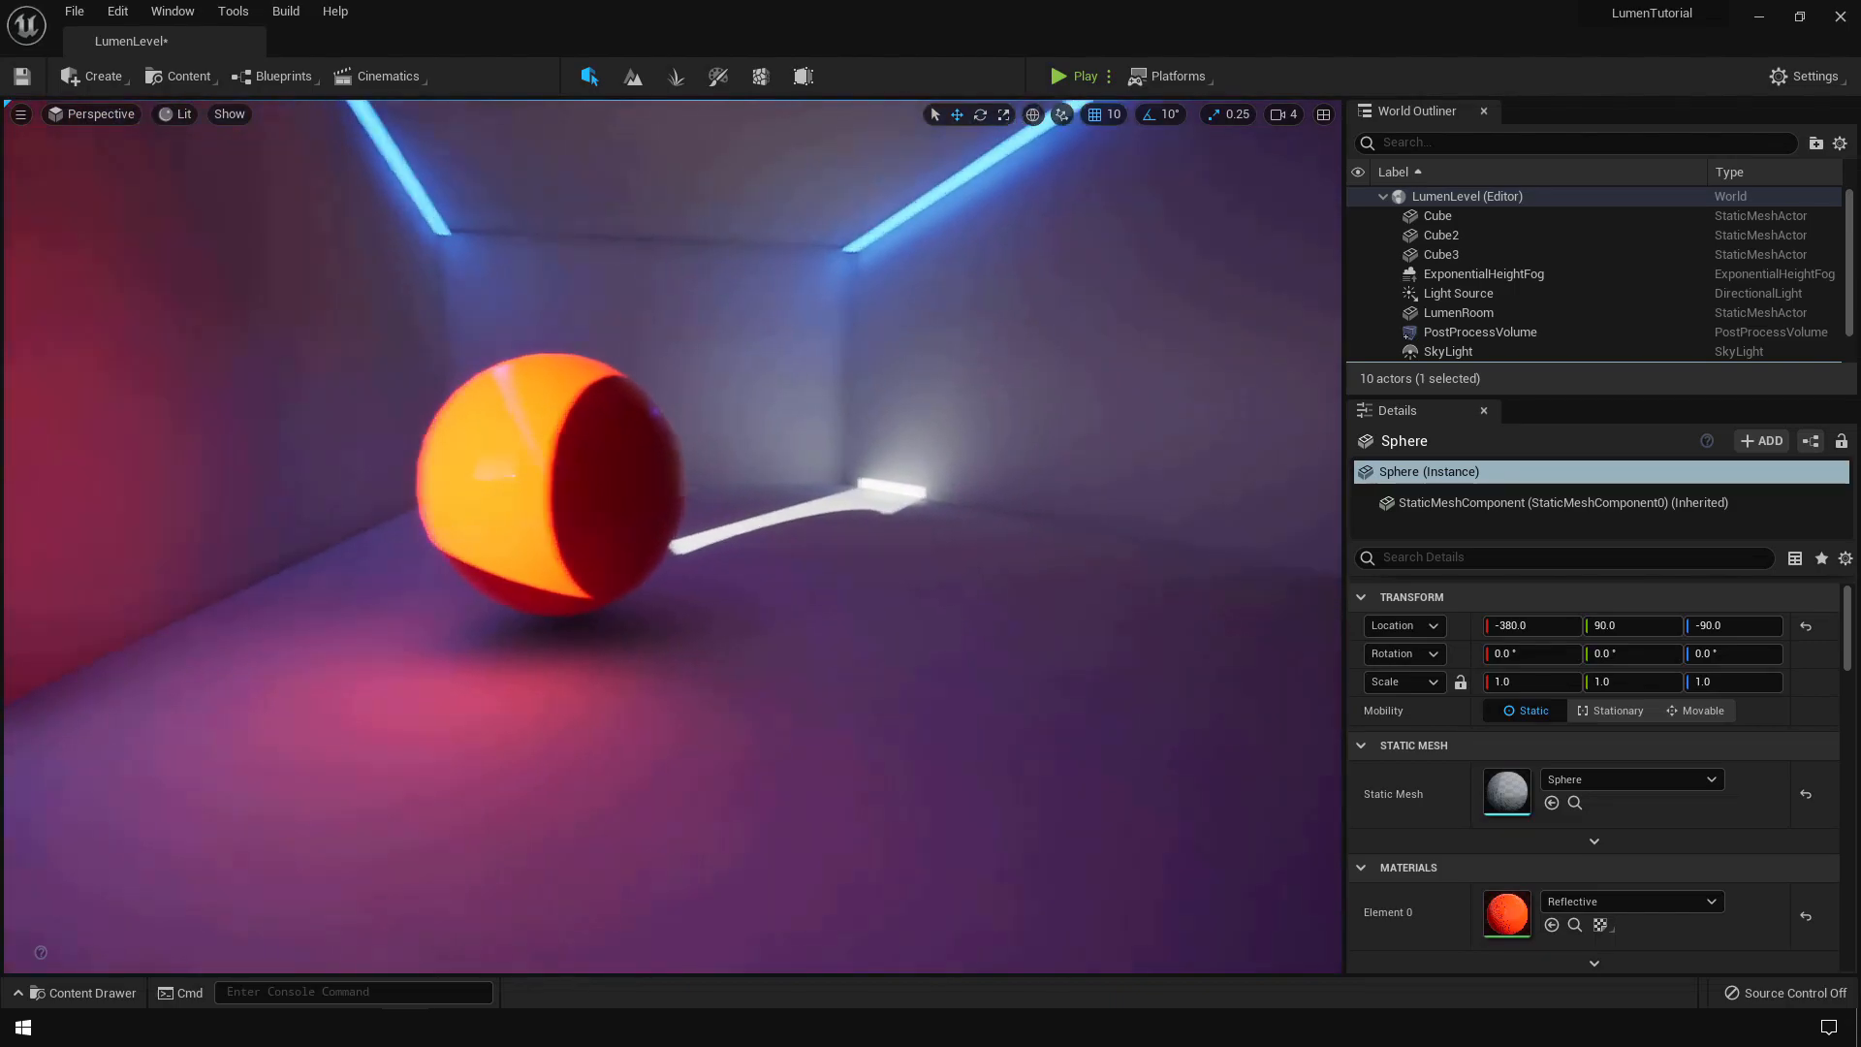
{"action": "right_click_drag", "start_coordinate": [679, 533], "coordinate": [603, 517]}
- Set the PostProcessVolume's Reflections Method to Screen Space
{"action": "key", "text": "s"}
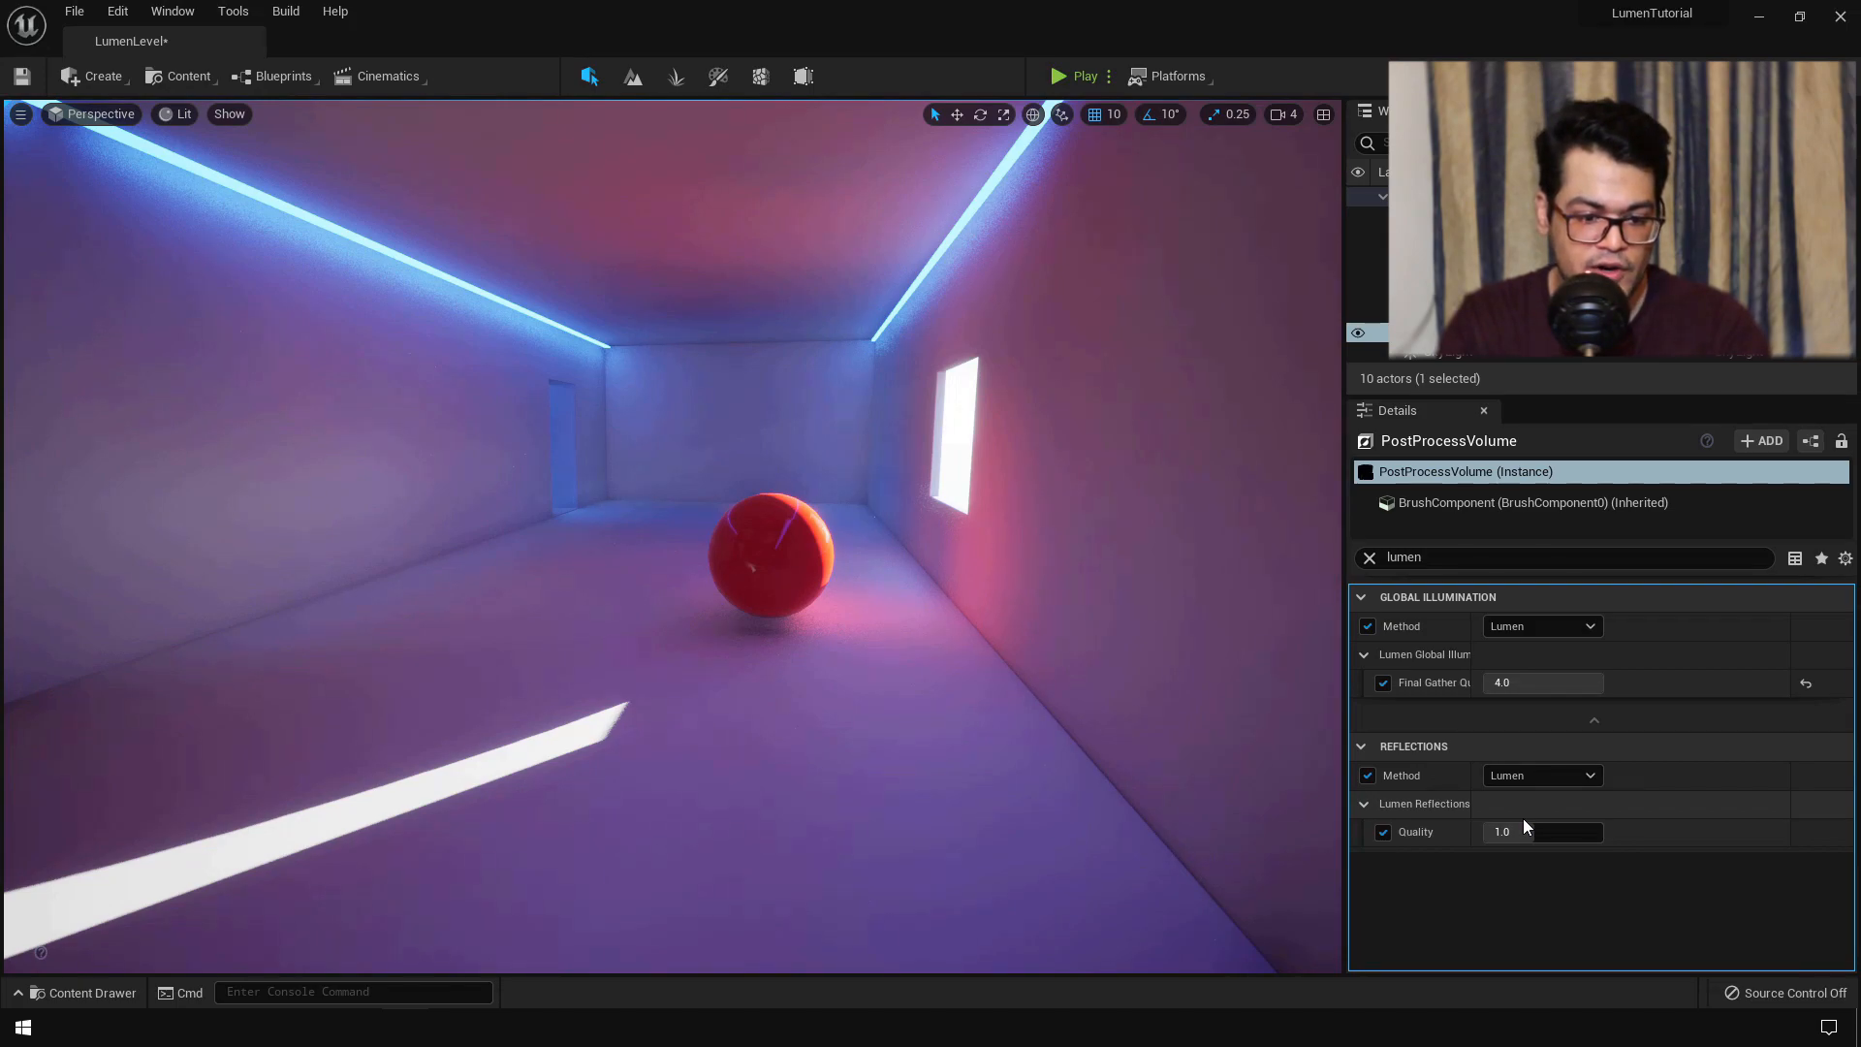
{"action": "left_click", "coordinate": [1532, 777]}
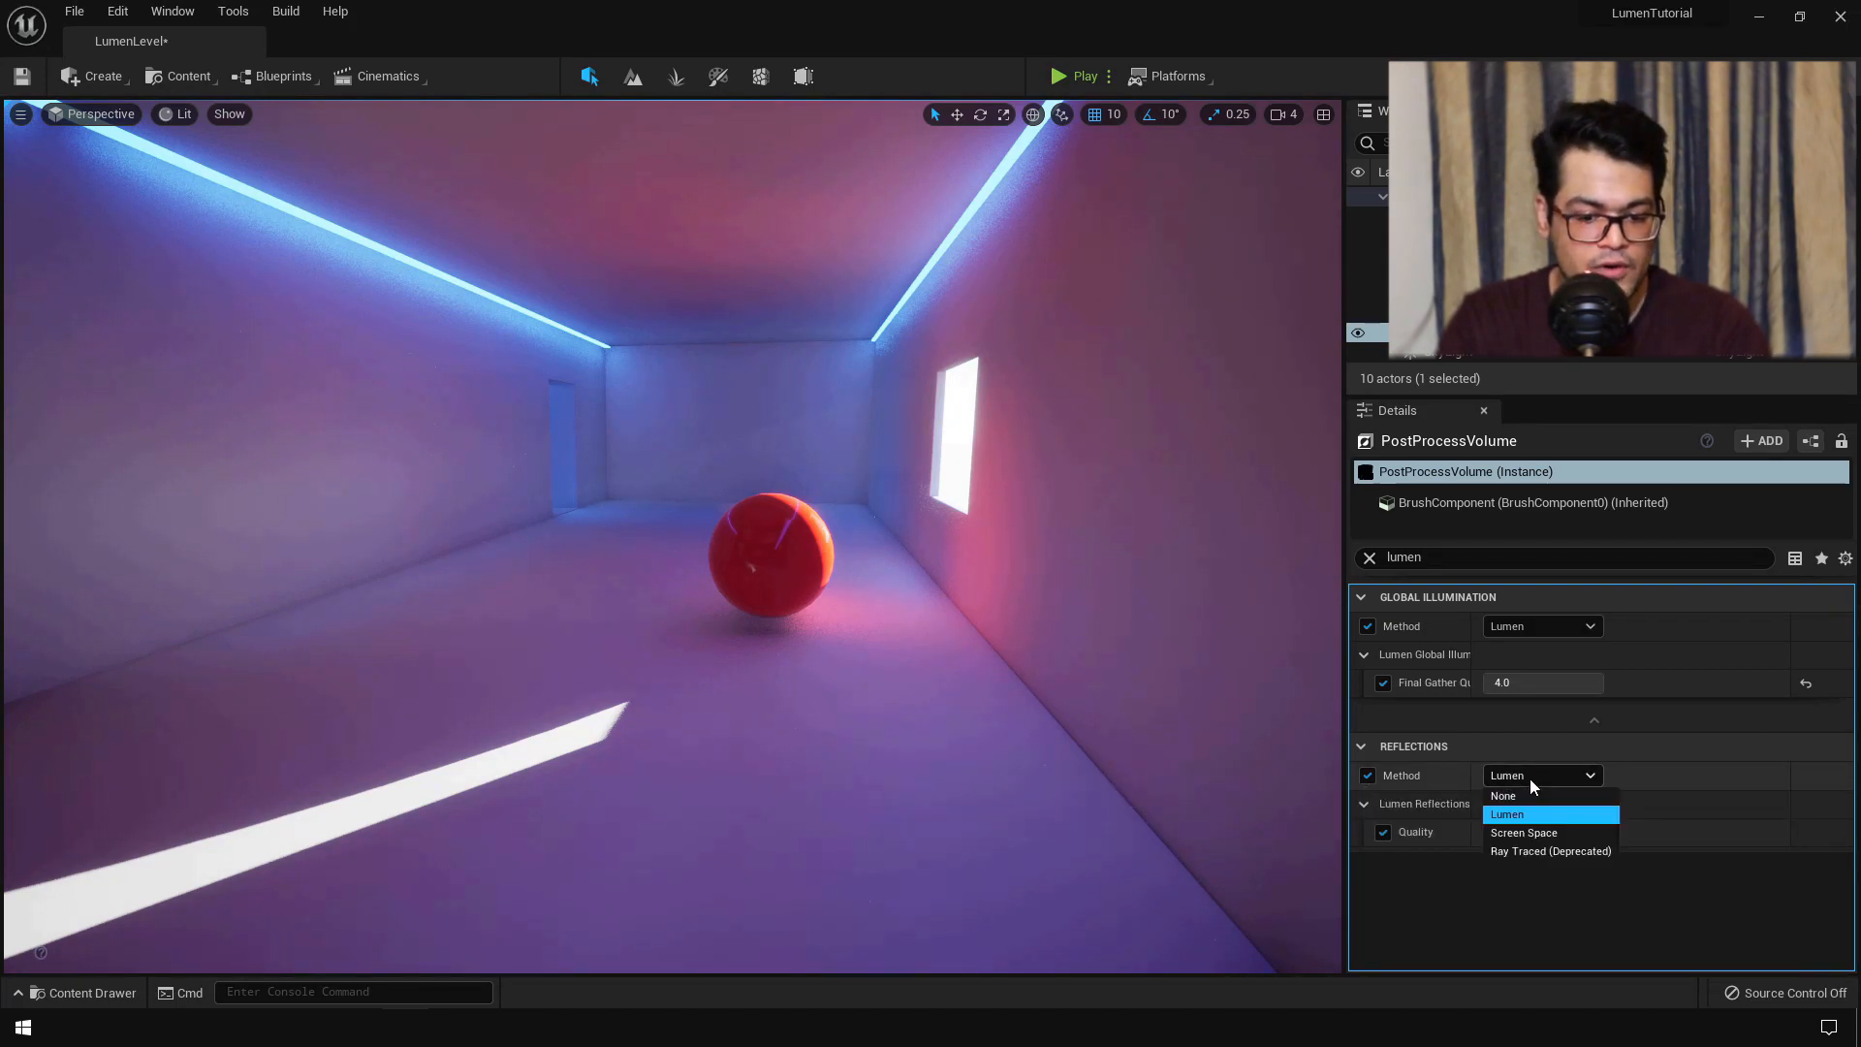
{"action": "left_click", "coordinate": [1551, 833]}
- Fly back through the corridor and select the red sphere
{"action": "right_click_drag", "start_coordinate": [1154, 765], "coordinate": [968, 664]}
{"action": "key", "text": "w"}
{"action": "key", "text": "d"}
{"action": "key", "text": "s"}
{"action": "left_click", "coordinate": [850, 550]}
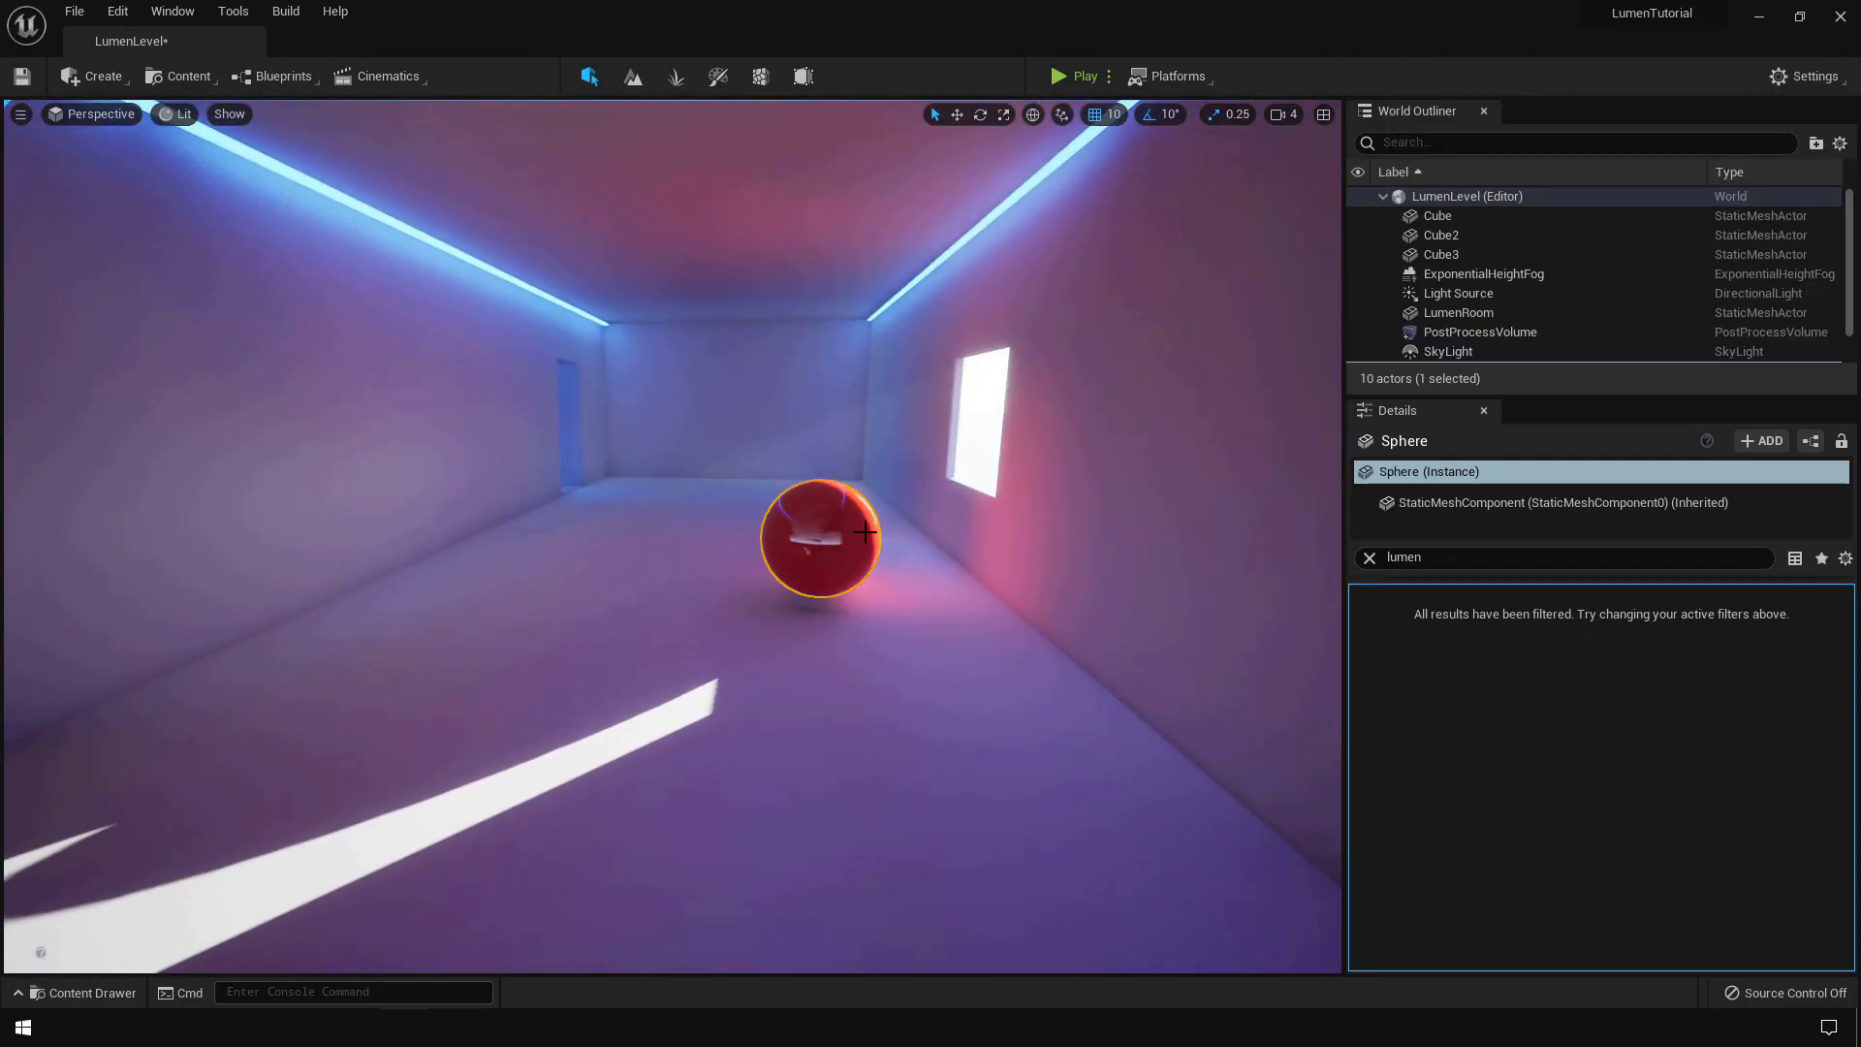
- Slide the red sphere left and fly in close to inspect its reflections
{"action": "left_click_drag", "start_coordinate": [884, 539], "coordinate": [631, 554]}
{"action": "right_click_drag", "start_coordinate": [810, 642], "coordinate": [538, 593]}
{"action": "key", "text": "w"}
{"action": "key", "text": "d"}
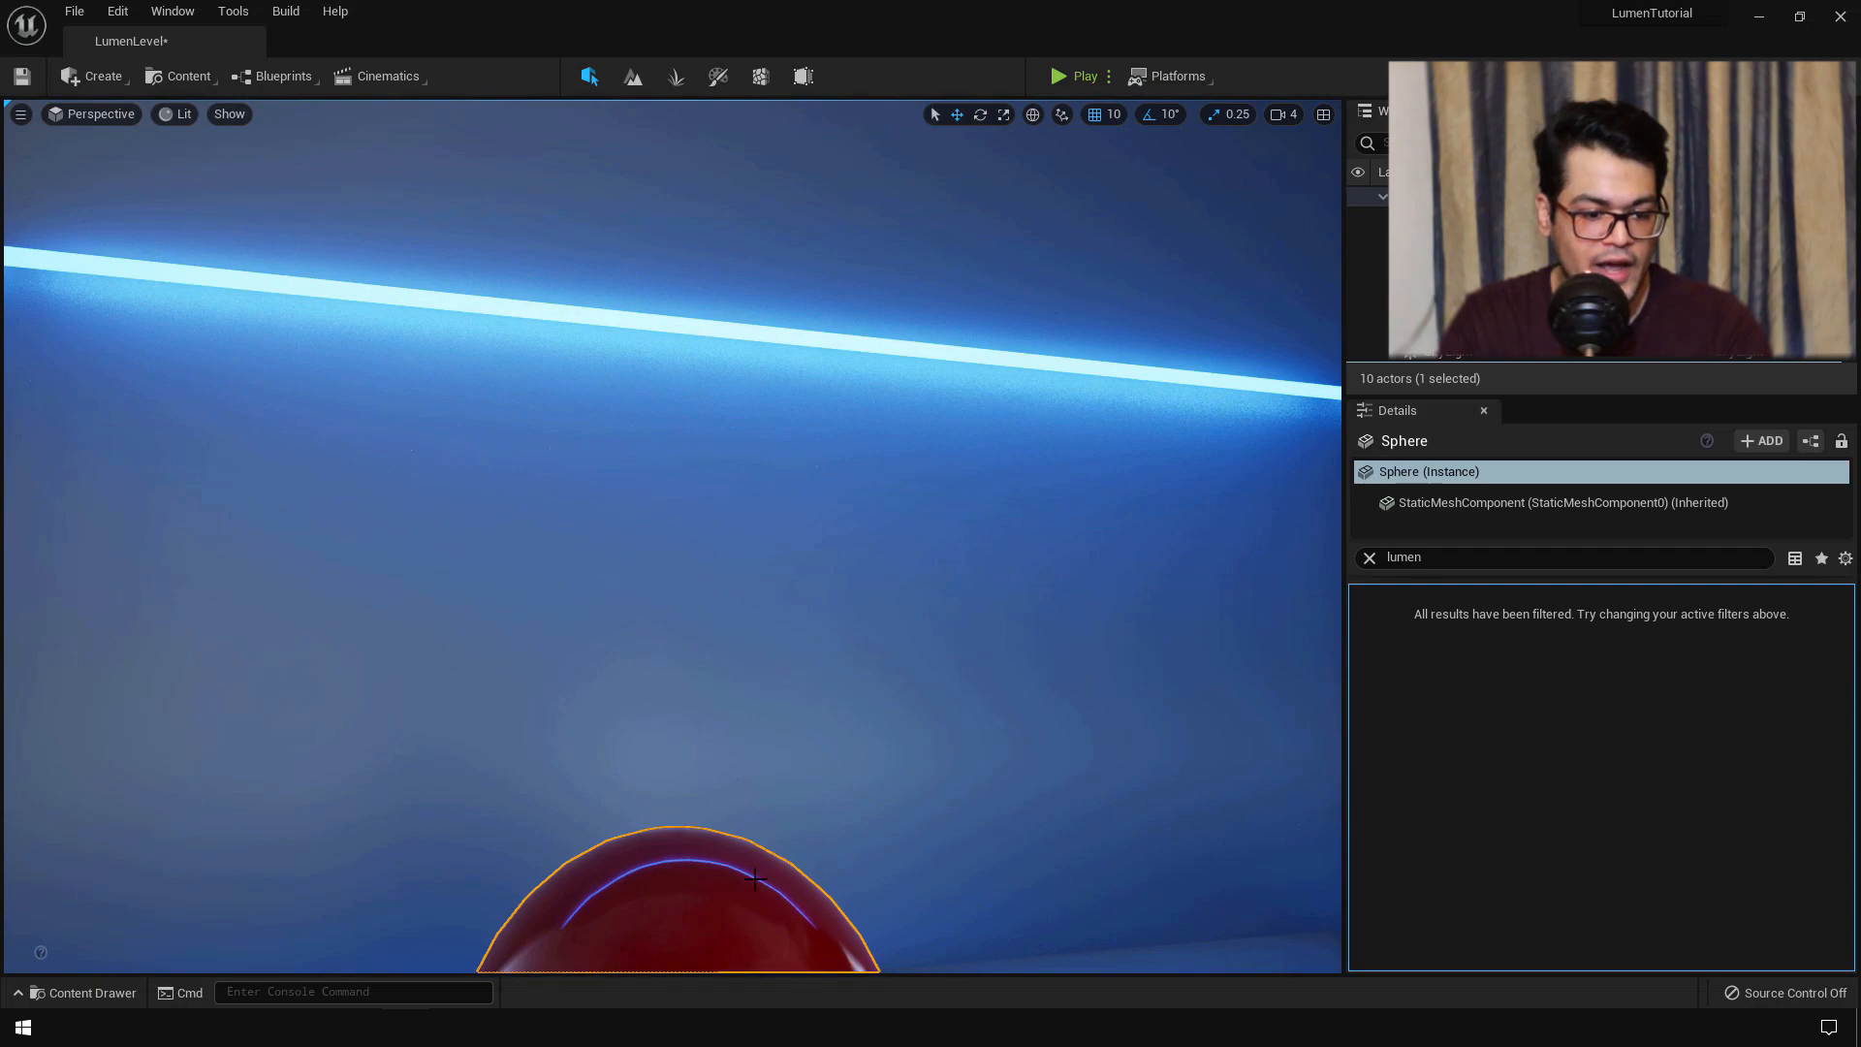
{"action": "right_click_drag", "start_coordinate": [861, 845], "coordinate": [833, 535]}
- Raise, lower and slide the sphere right, leaving it resting on the floor
{"action": "left_click_drag", "start_coordinate": [724, 891], "coordinate": [729, 593]}
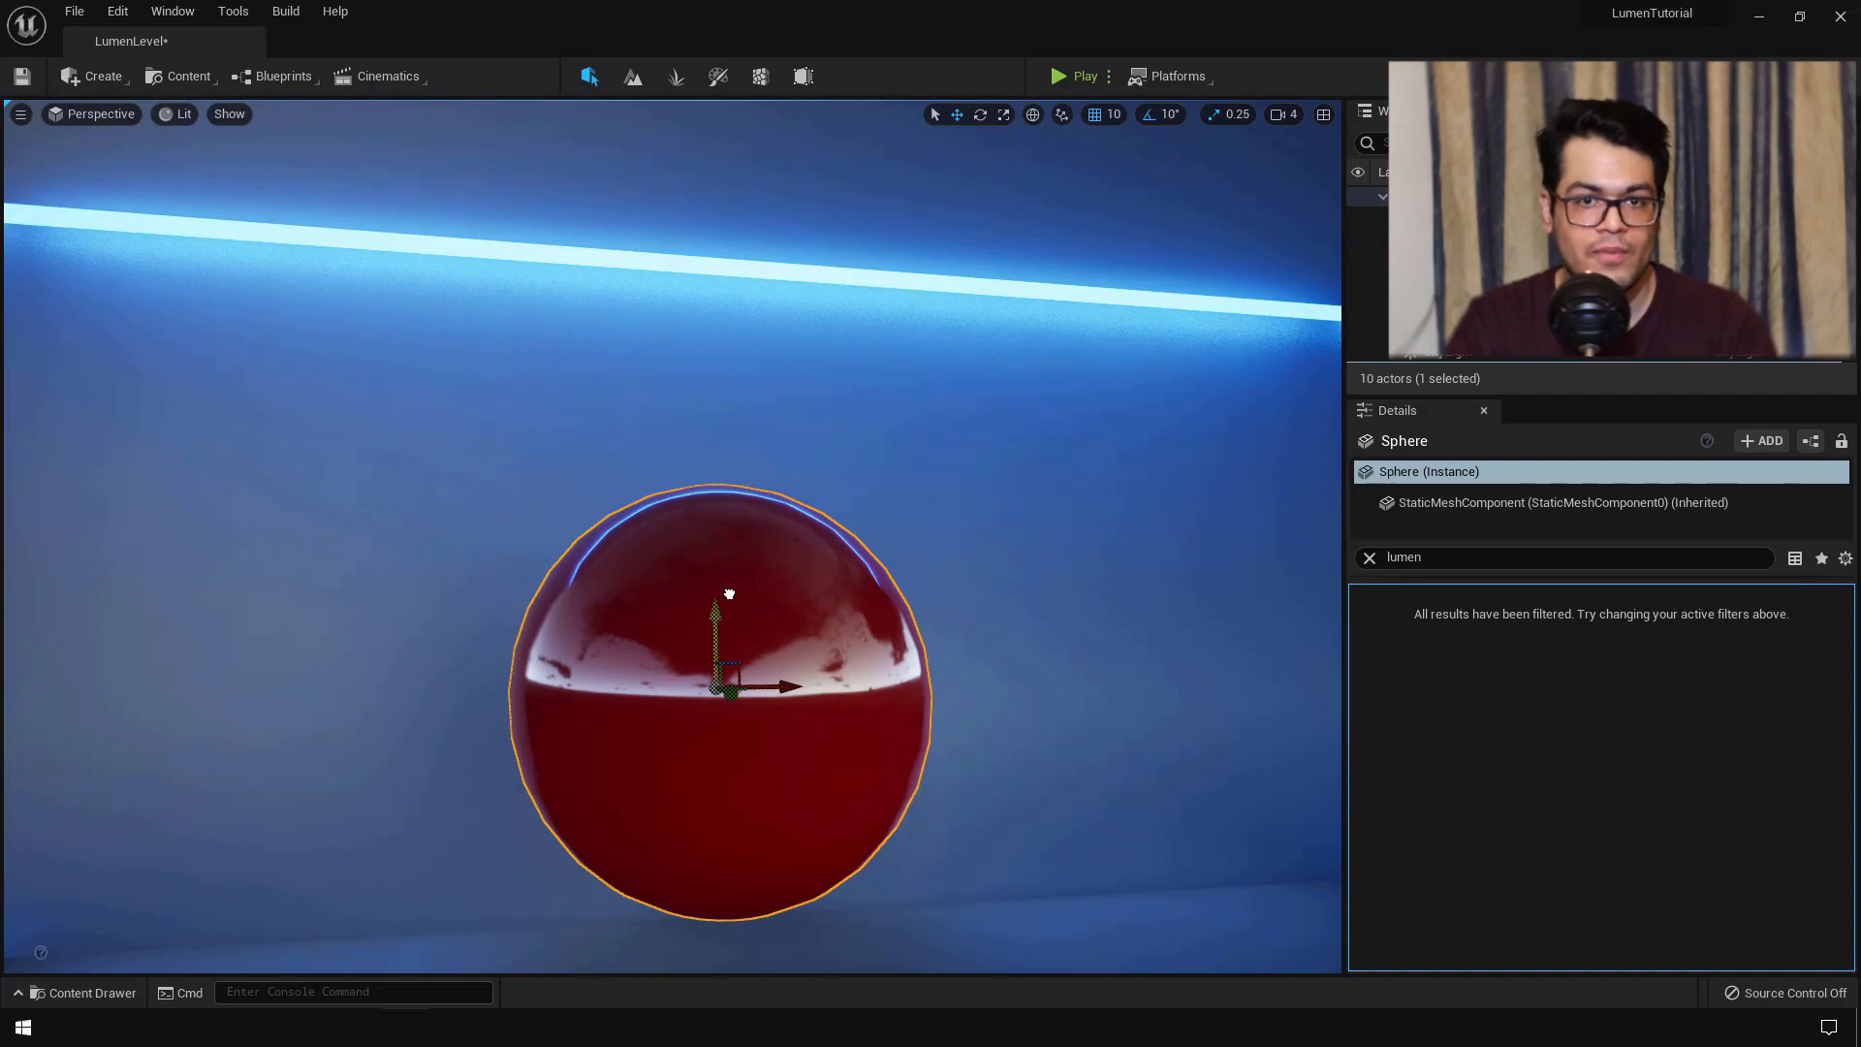
{"action": "right_click_drag", "start_coordinate": [1005, 607], "coordinate": [919, 670]}
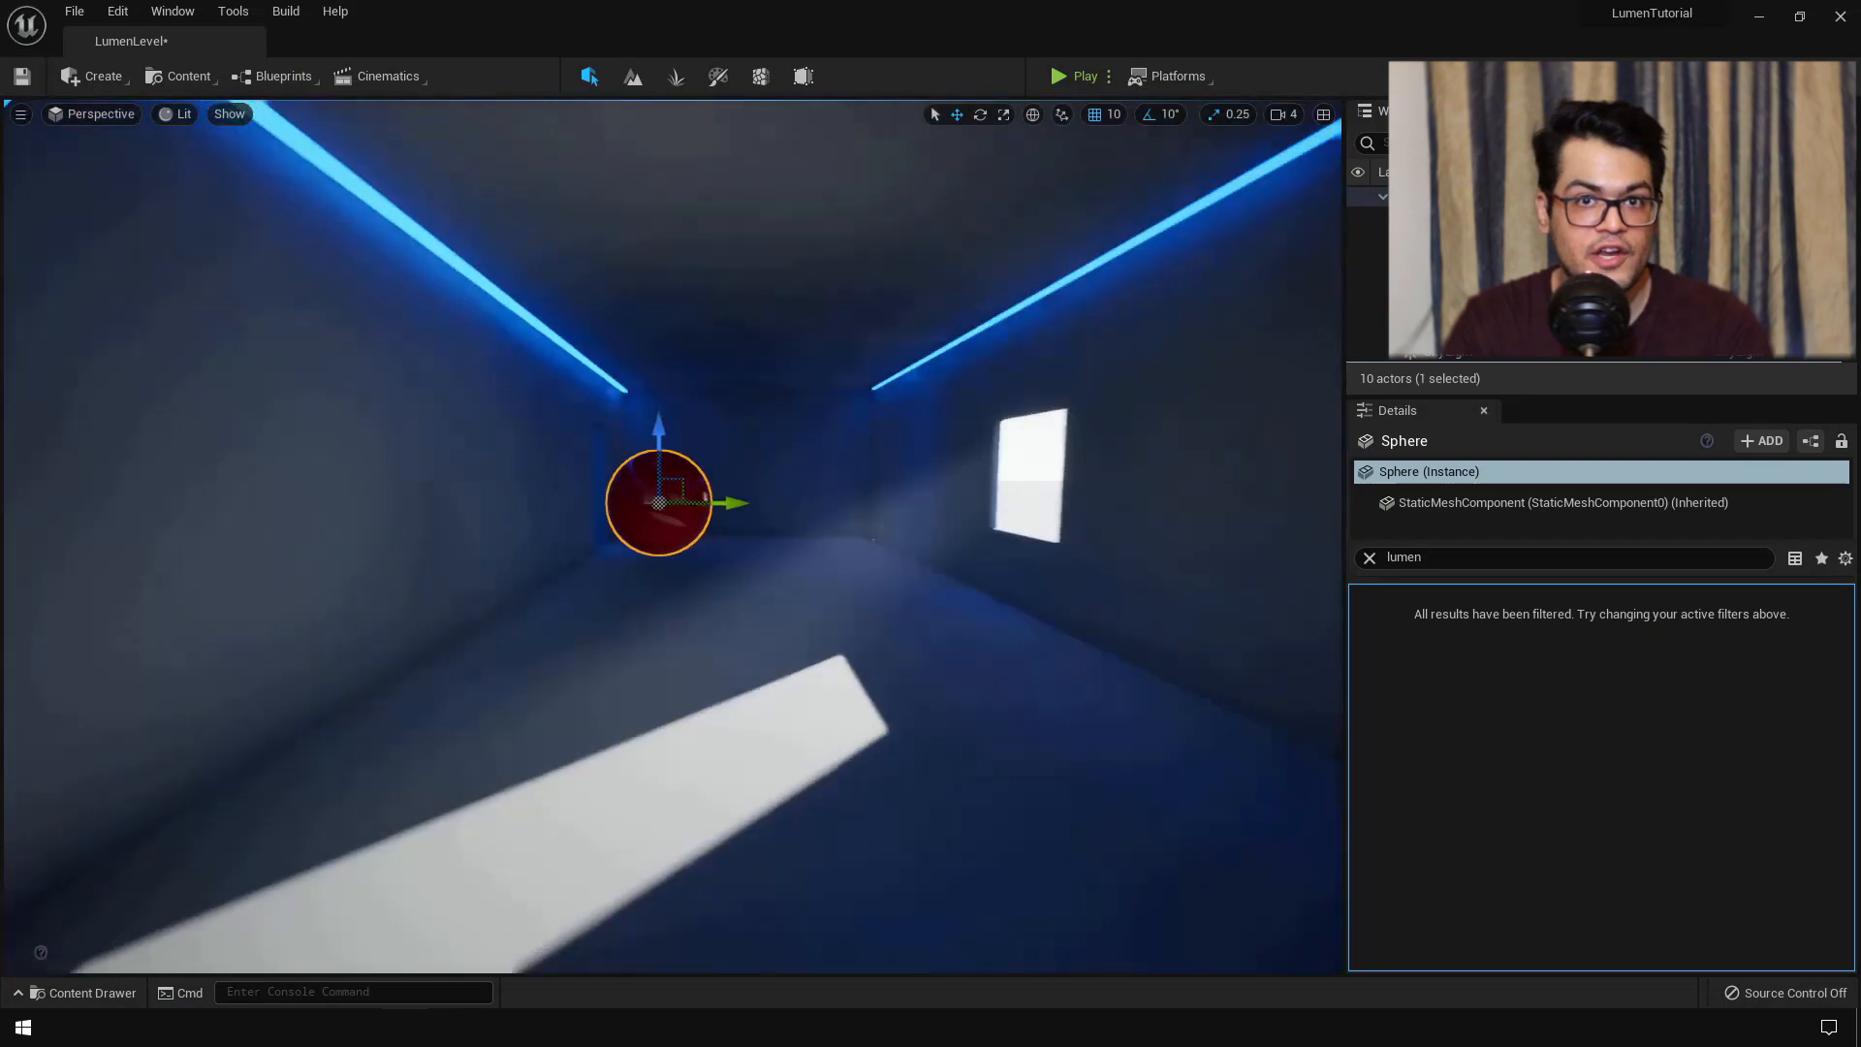
{"action": "mouse_move", "coordinate": [823, 421]}
{"action": "right_mouse_down"}
{"action": "mouse_move", "coordinate": [843, 427]}
{"action": "mouse_move", "coordinate": [823, 421]}
{"action": "right_mouse_up"}
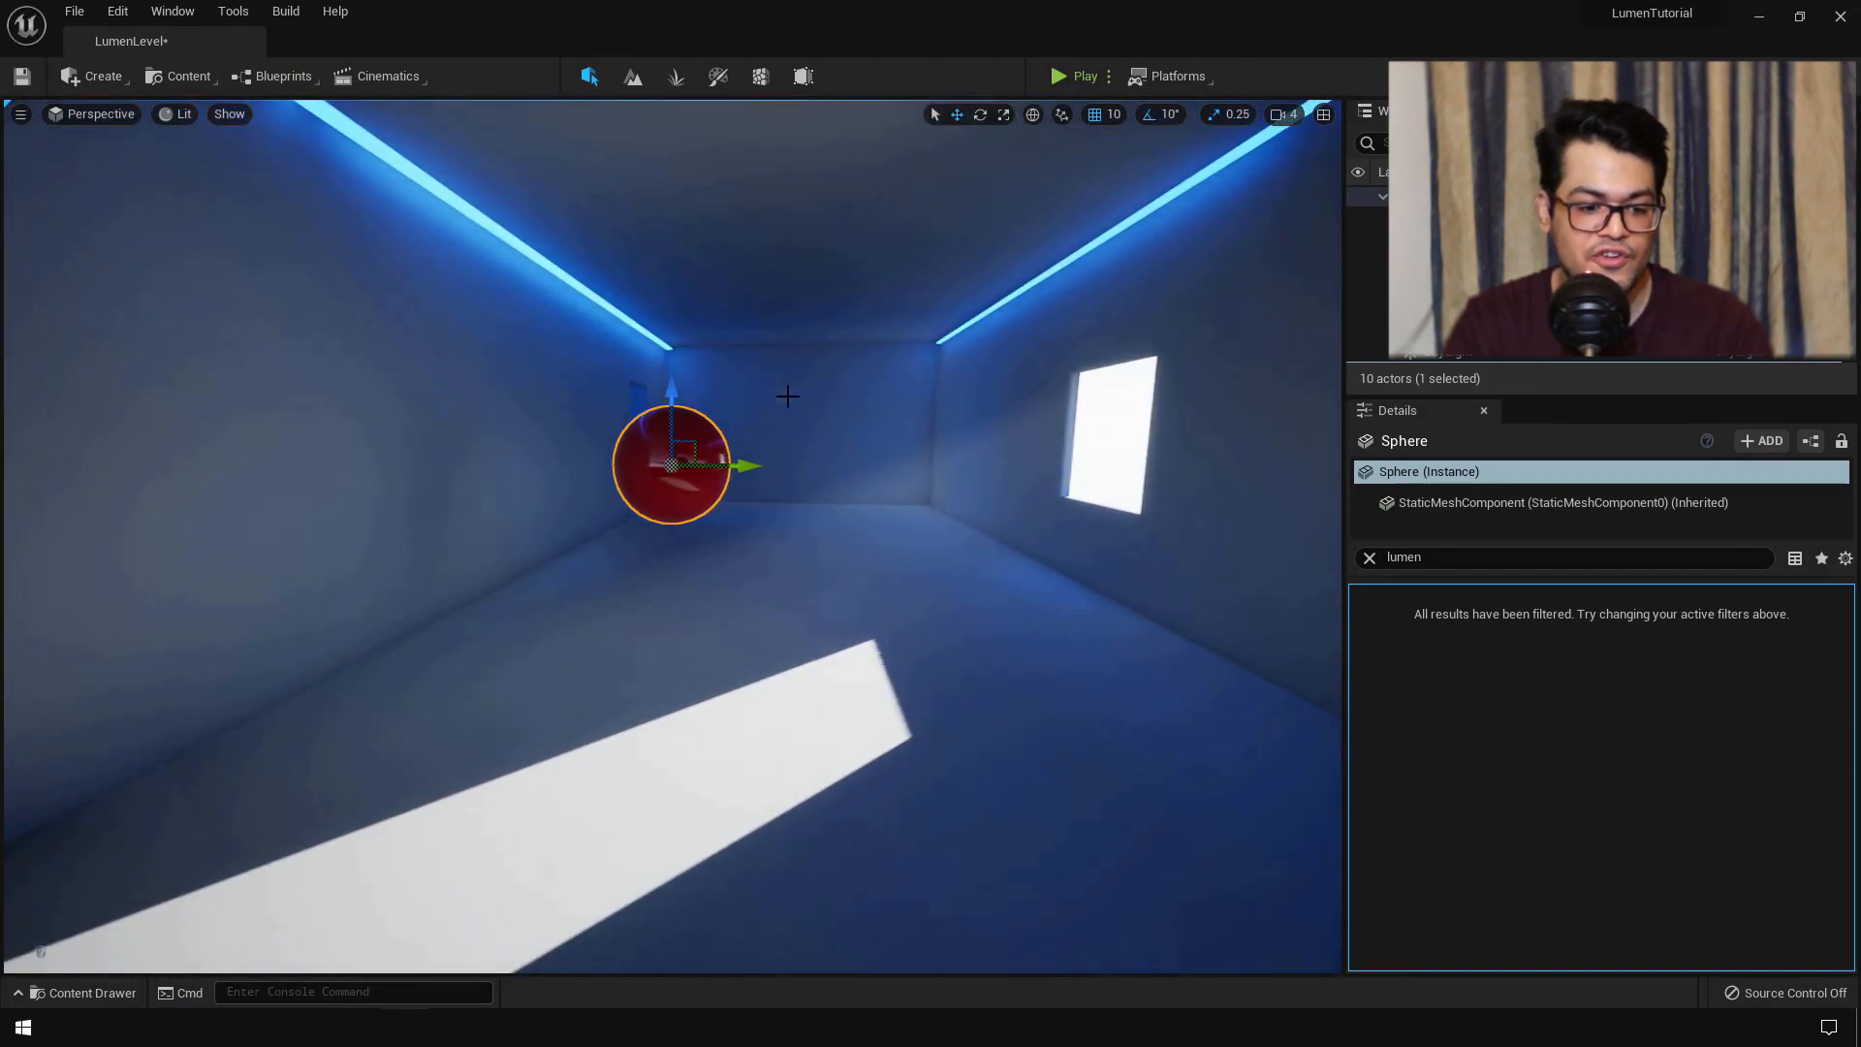
{"action": "left_click_drag", "start_coordinate": [666, 393], "coordinate": [683, 474]}
{"action": "left_click_drag", "start_coordinate": [759, 584], "coordinate": [988, 590]}
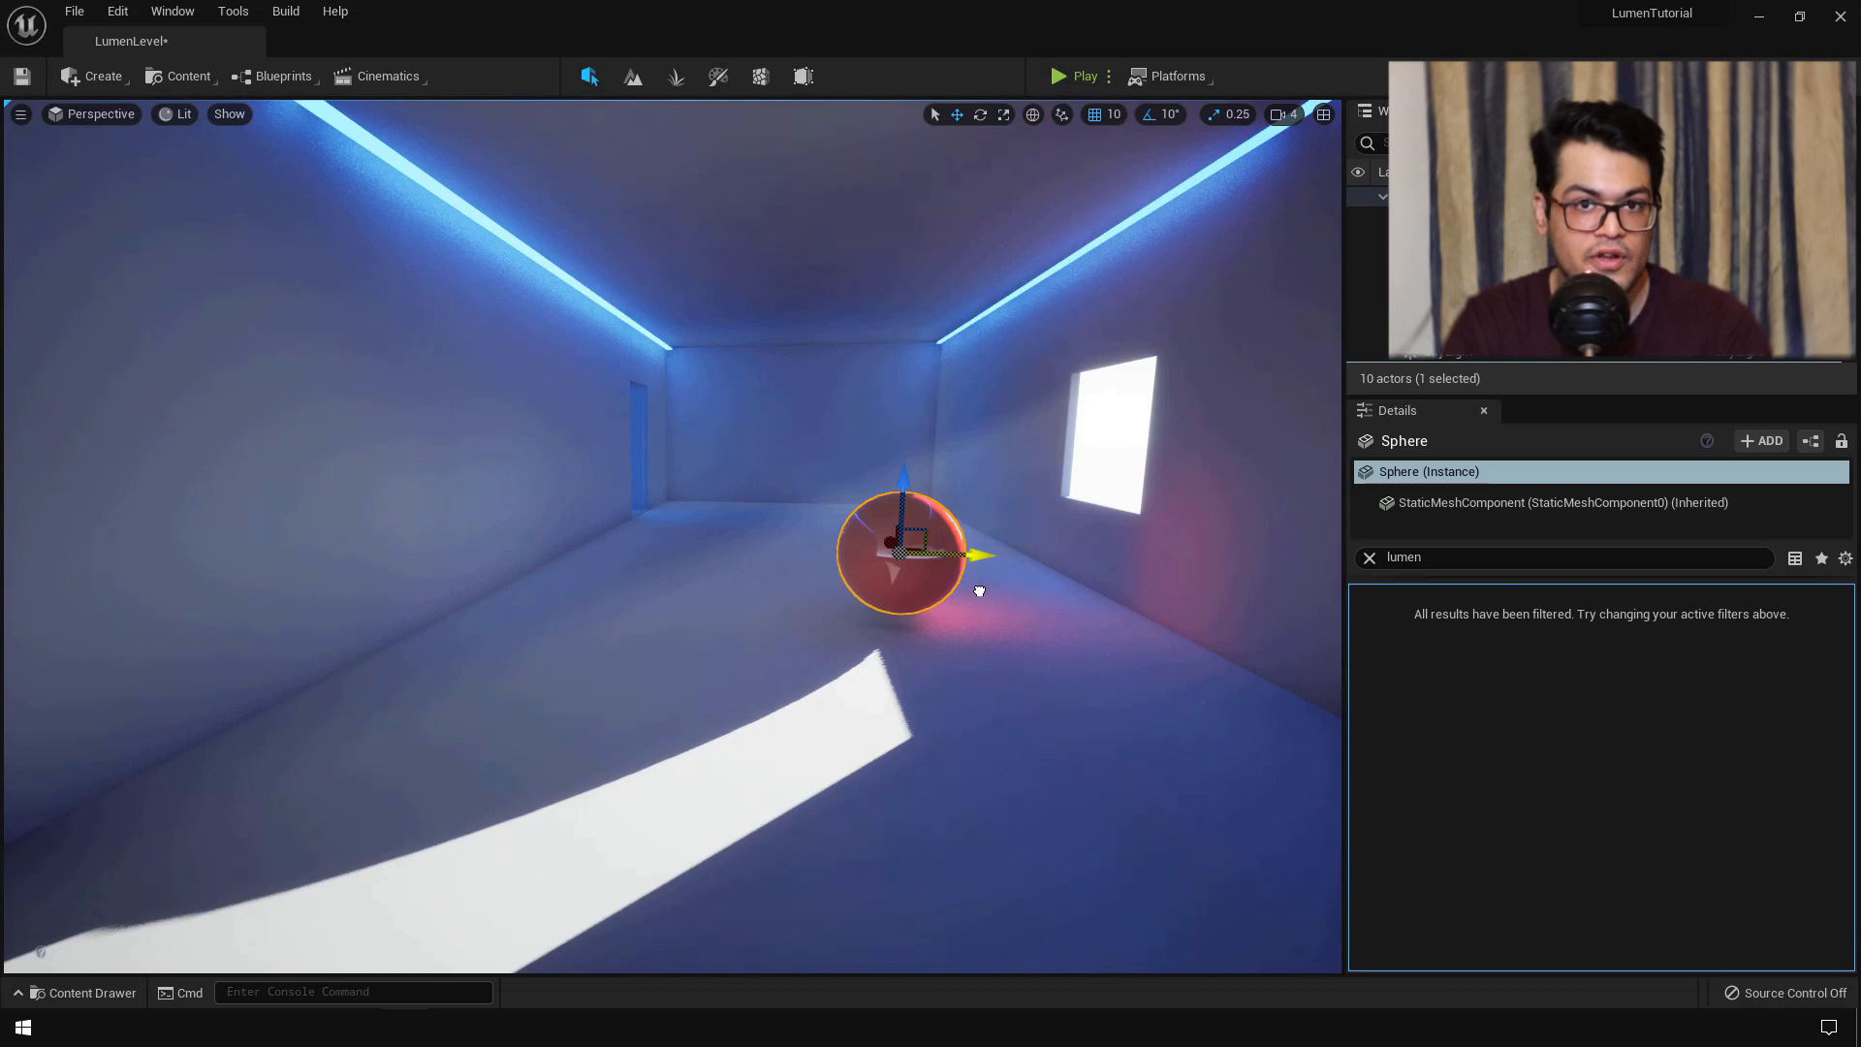
{"action": "left_click_drag", "start_coordinate": [903, 489], "coordinate": [906, 499]}
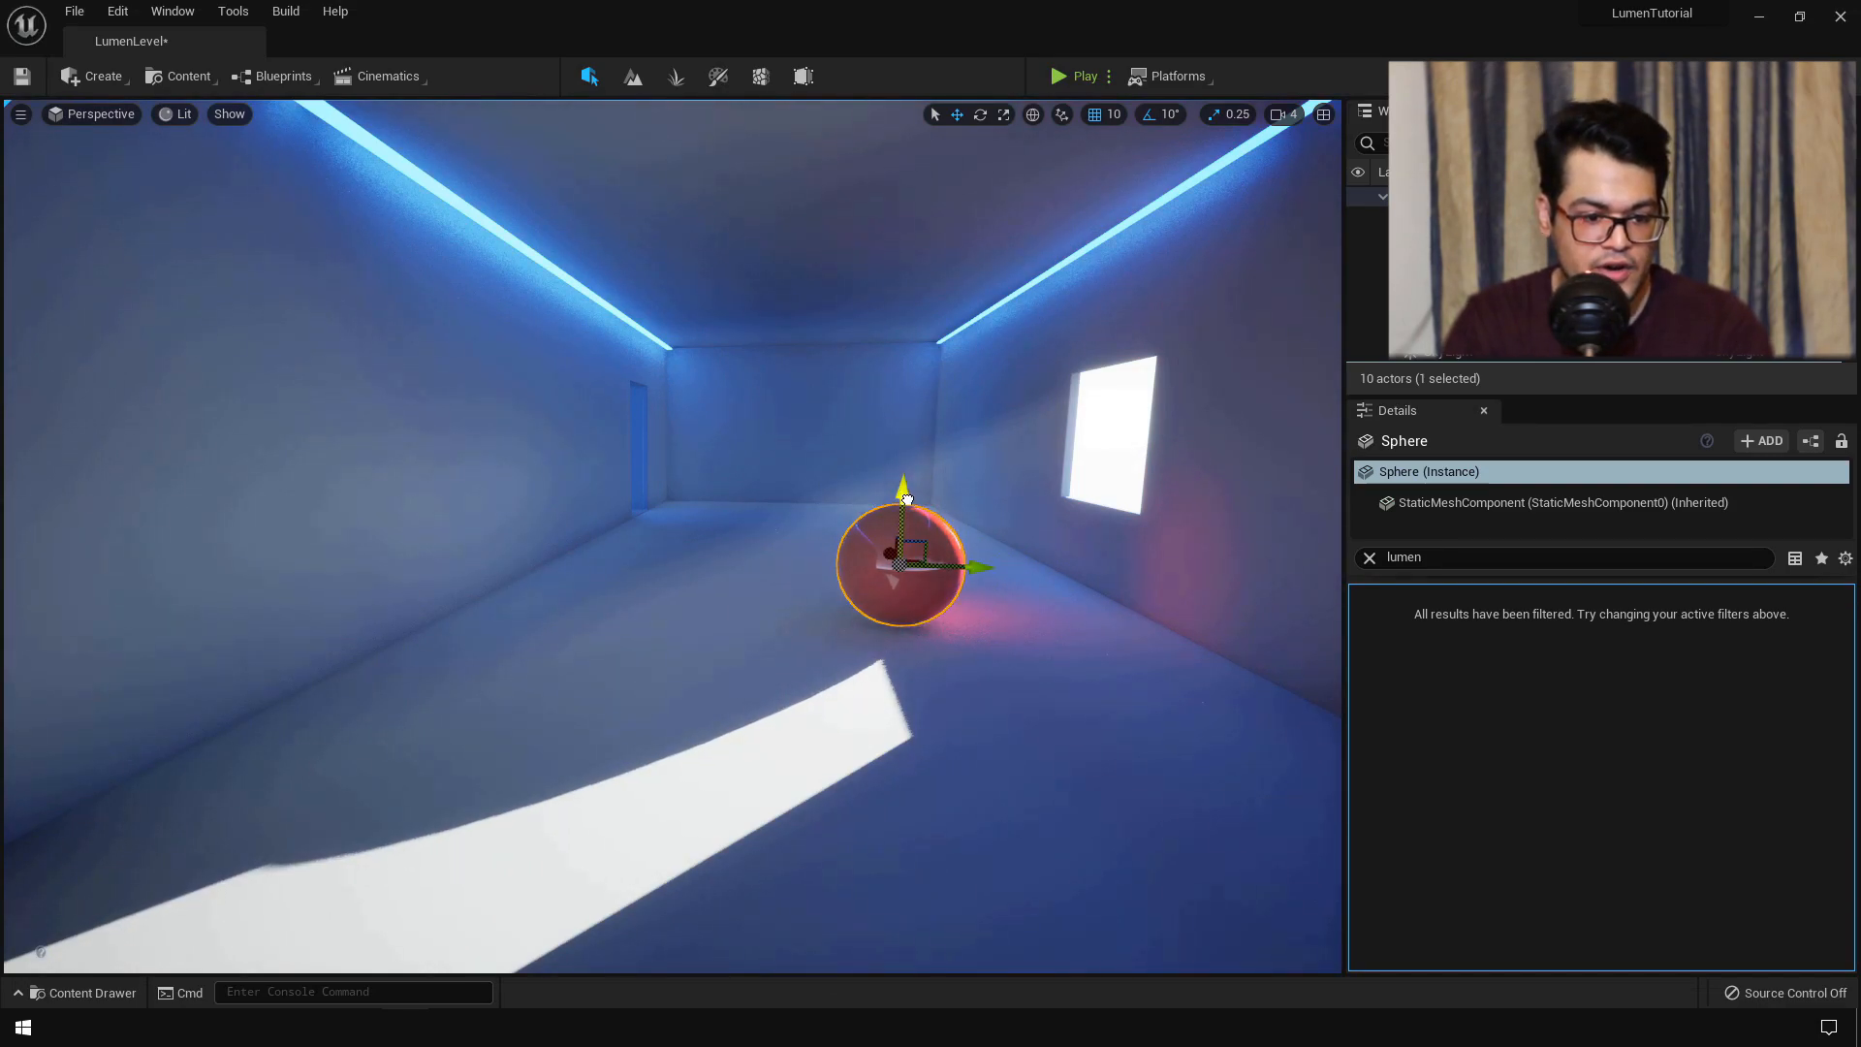
- Select the PostProcessVolume, filter Details by 'ref', choose Lumen as Reflections Method, then filter 'lumen'
{"action": "left_click", "coordinate": [1502, 334]}
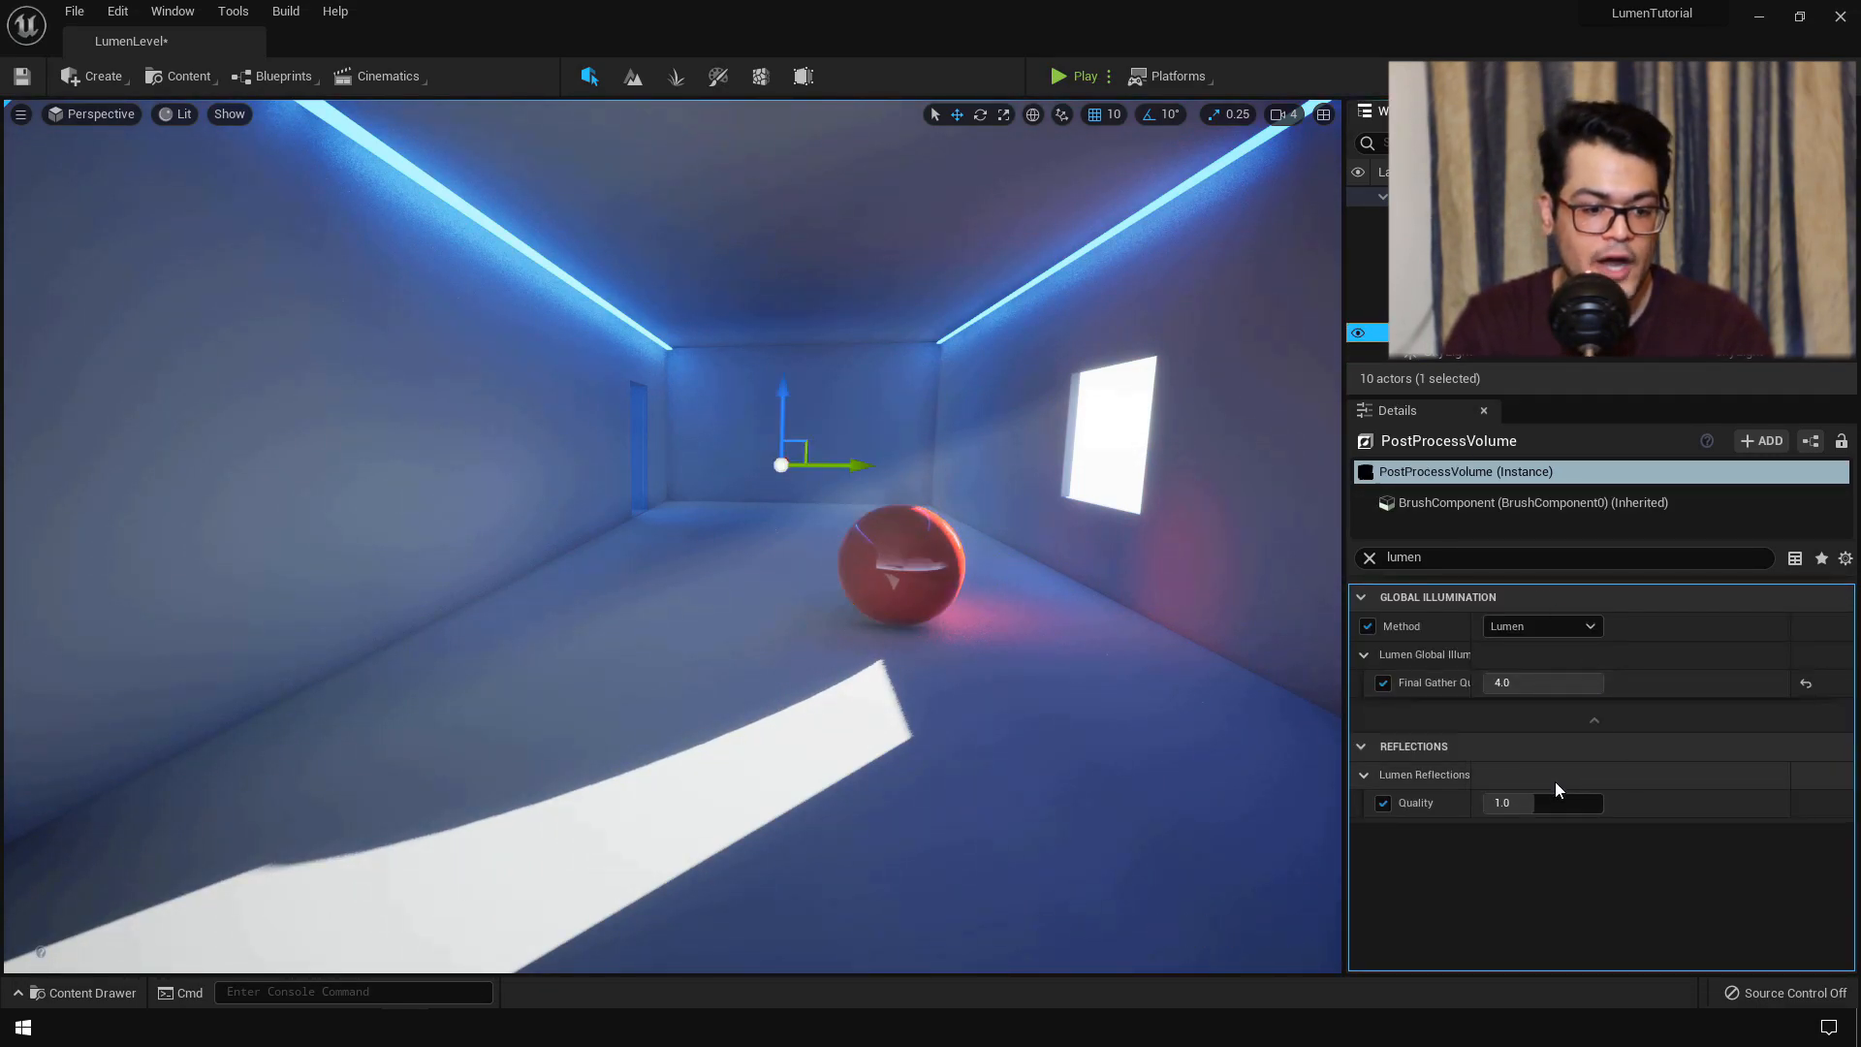
{"action": "left_click", "coordinate": [1447, 778]}
{"action": "left_click", "coordinate": [1447, 777]}
{"action": "left_click", "coordinate": [1367, 748]}
{"action": "left_click", "coordinate": [1368, 748]}
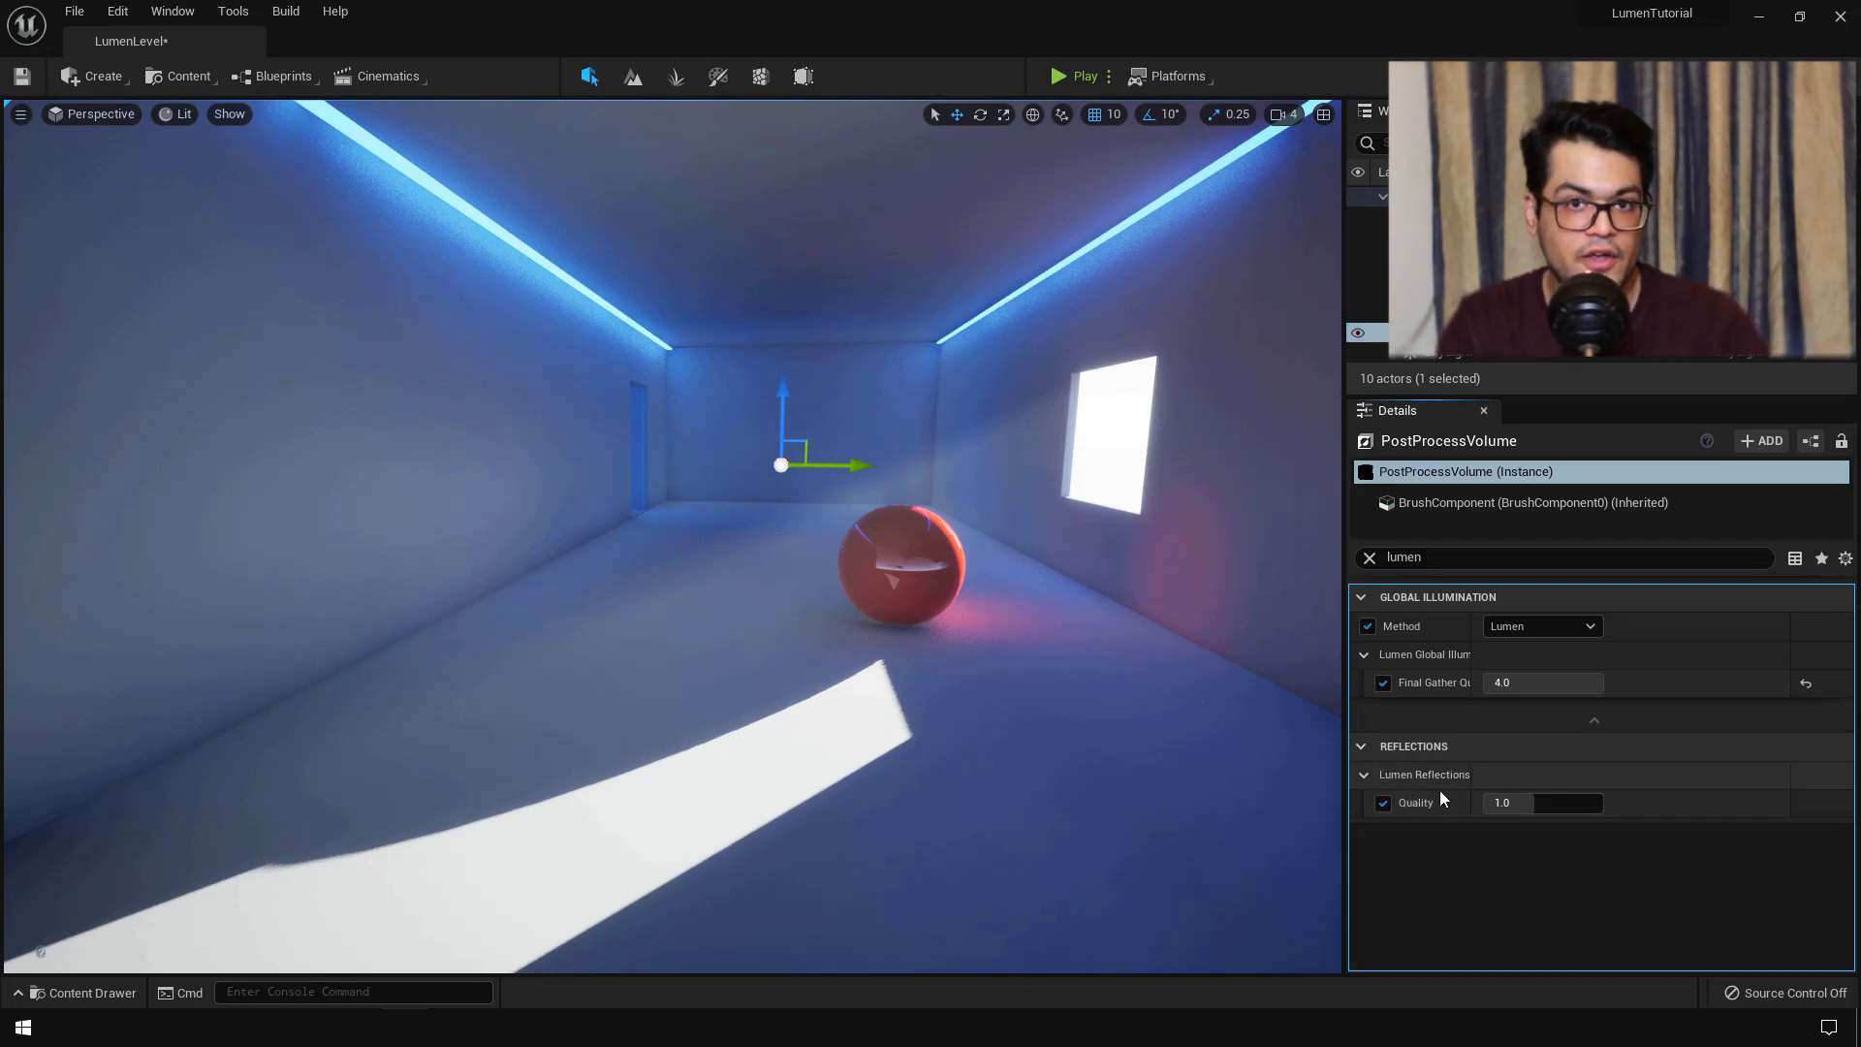
{"action": "left_click", "coordinate": [1570, 559]}
{"action": "type", "text": "ref"}
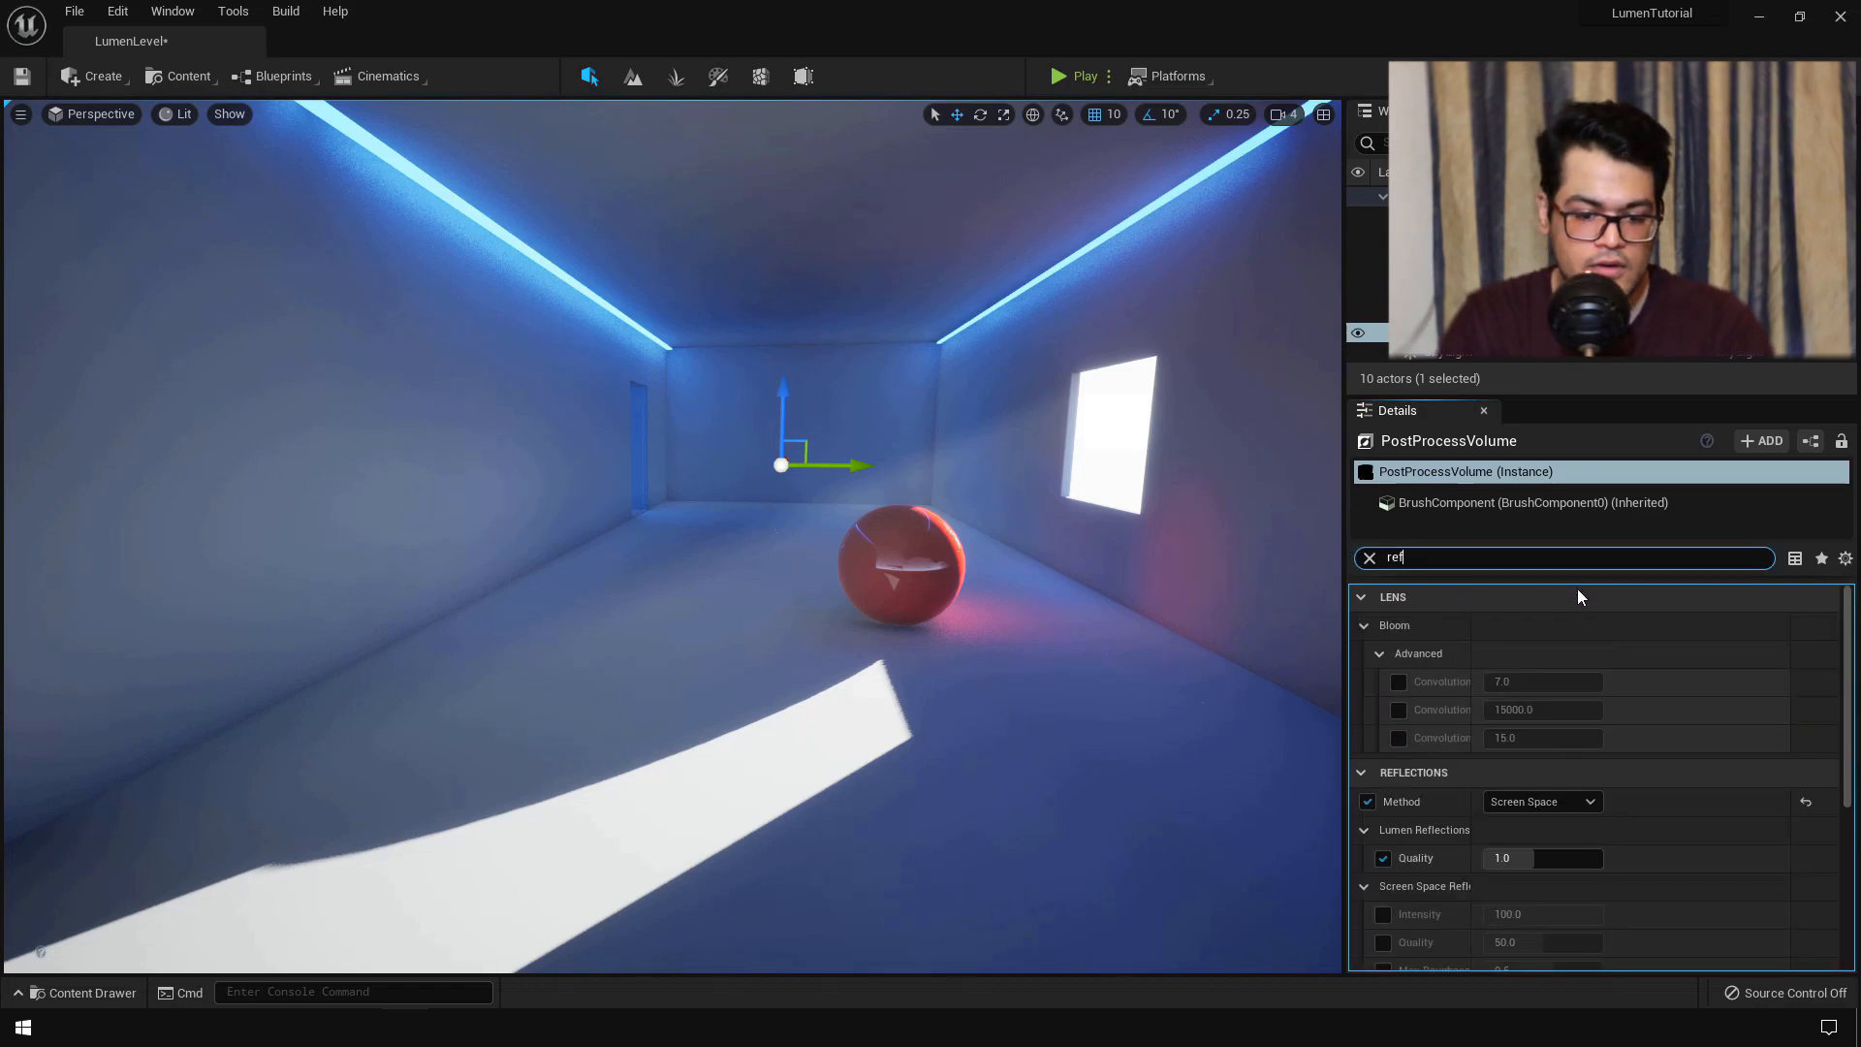
{"action": "left_click", "coordinate": [1541, 804]}
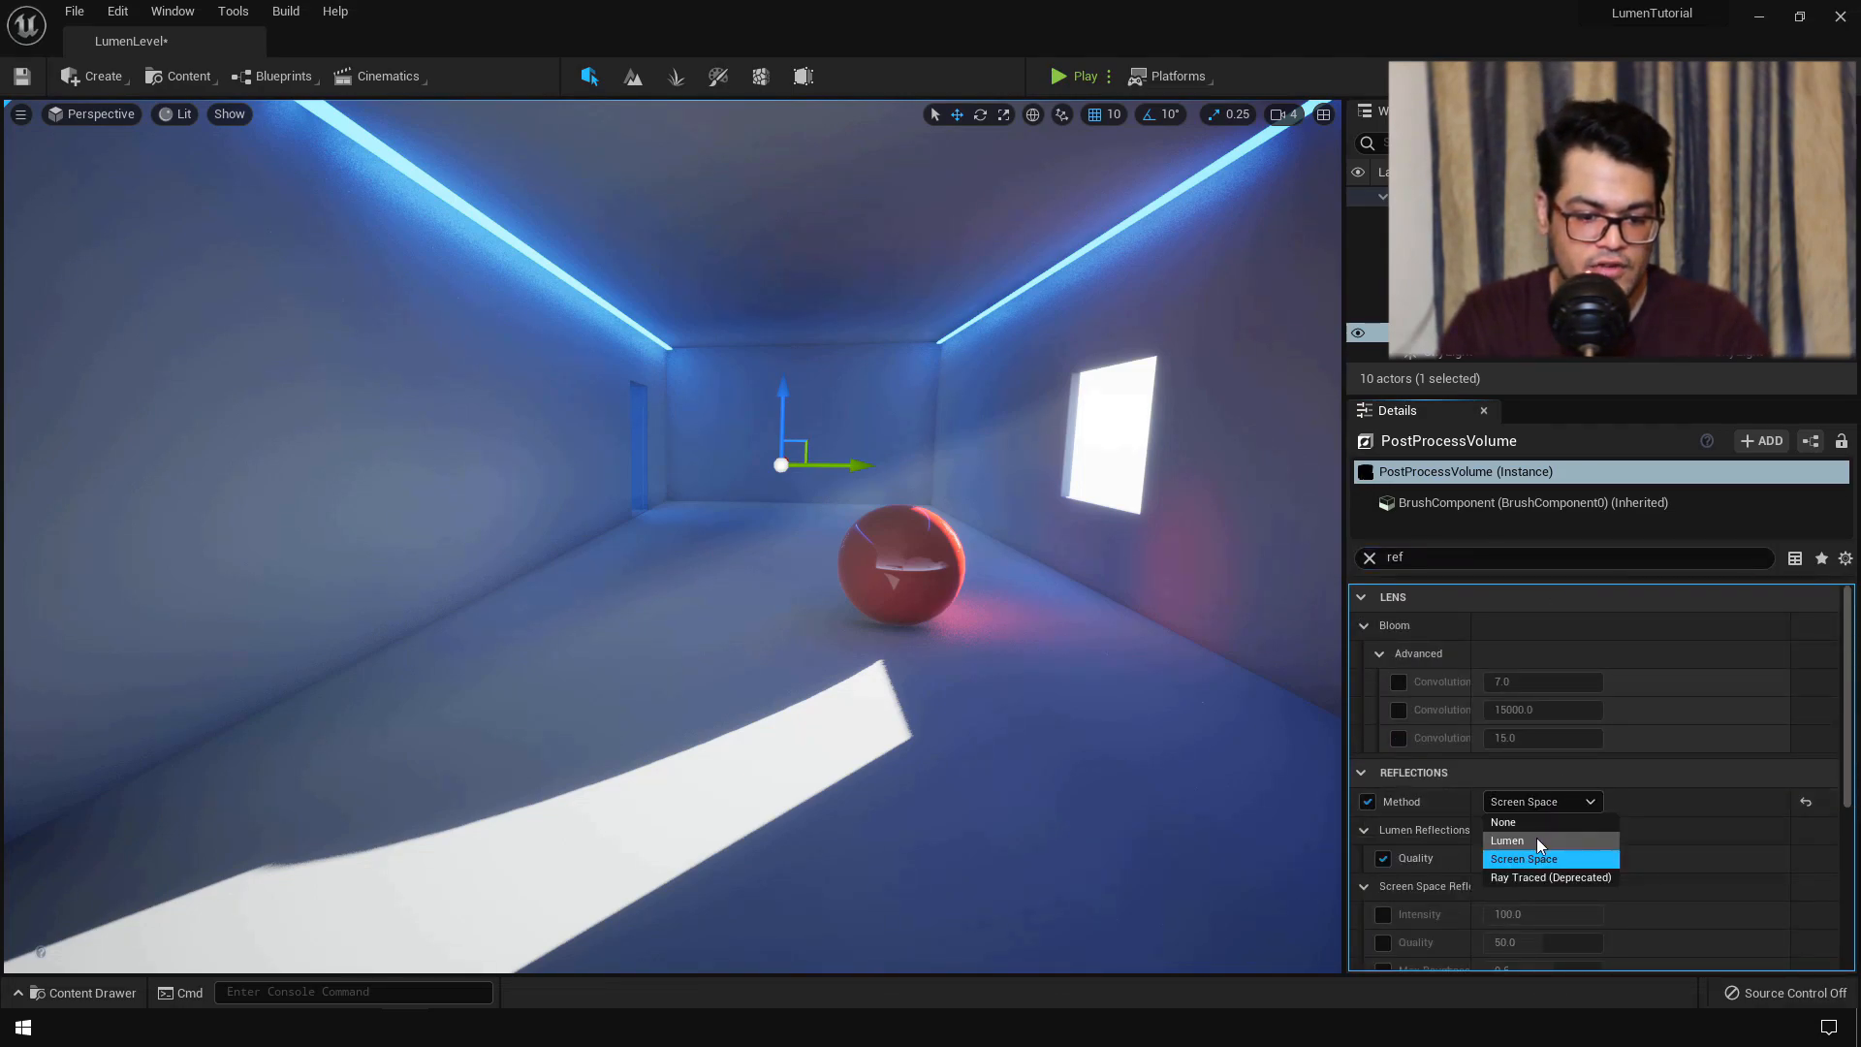
{"action": "left_click", "coordinate": [1537, 839]}
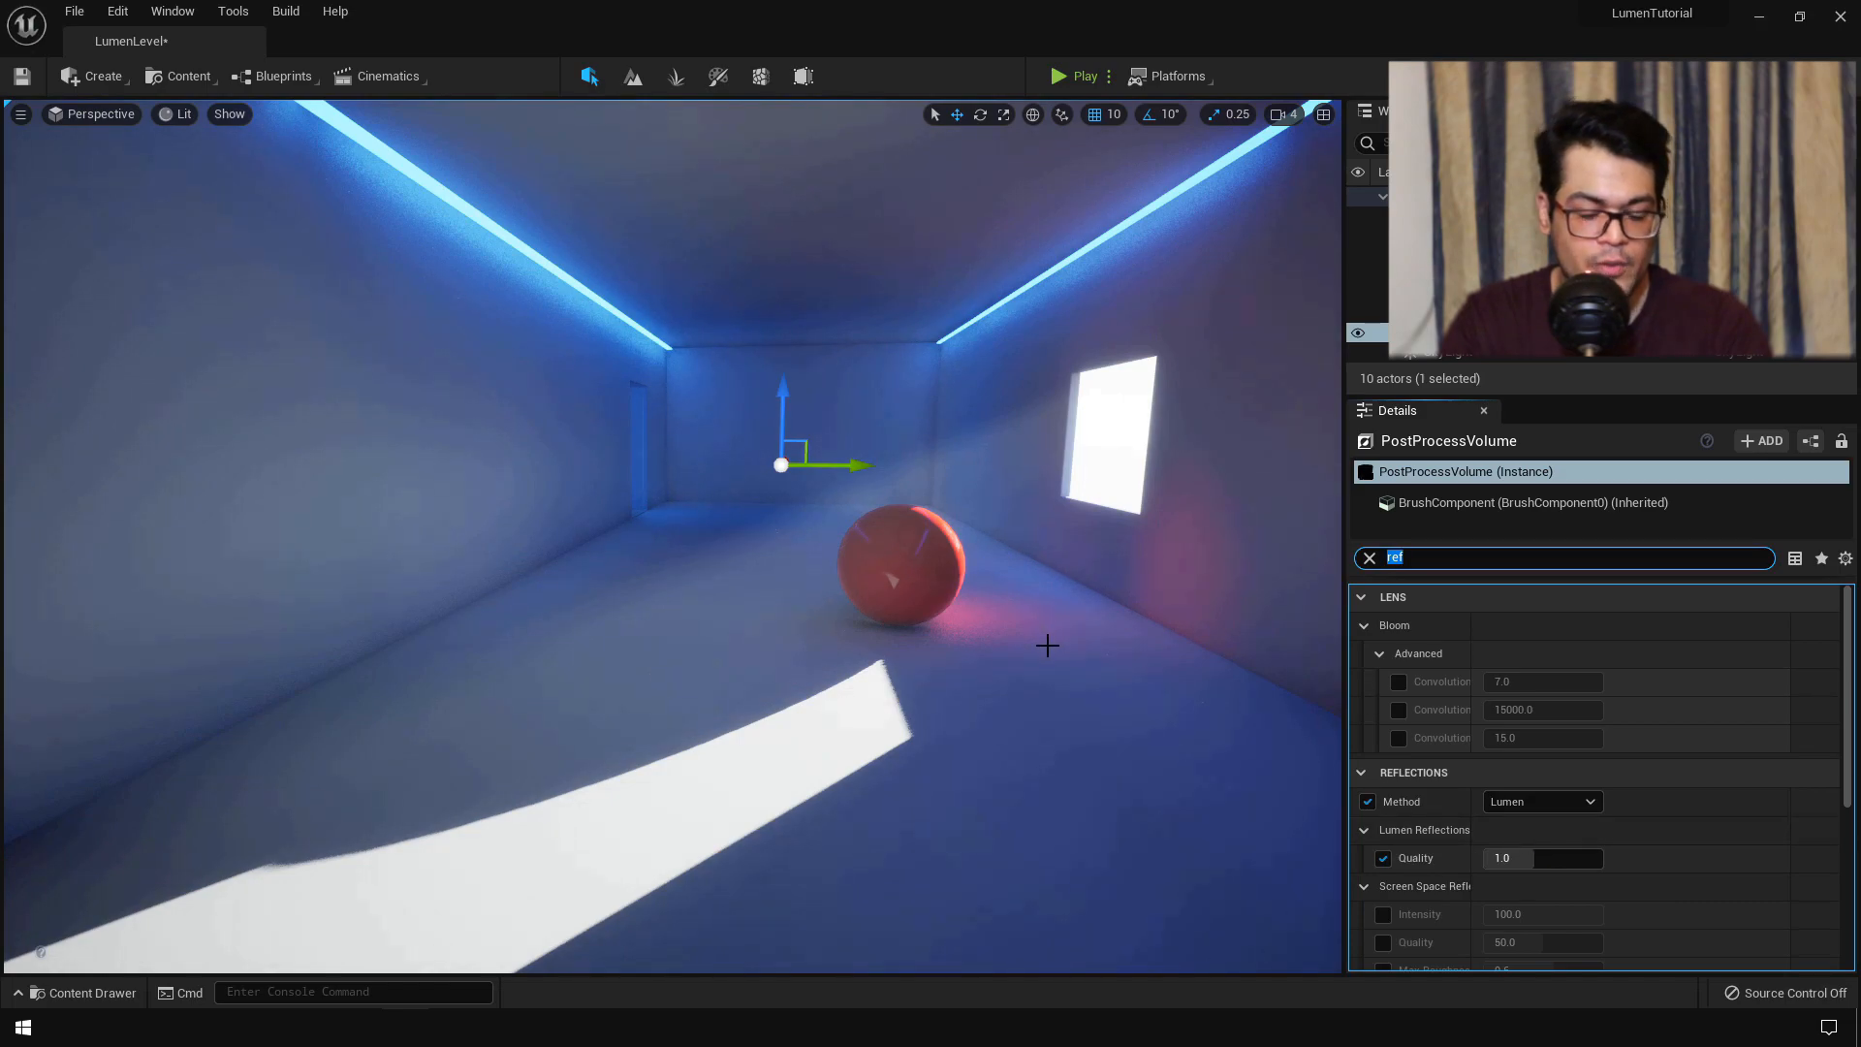
{"action": "type", "text": "lumen"}
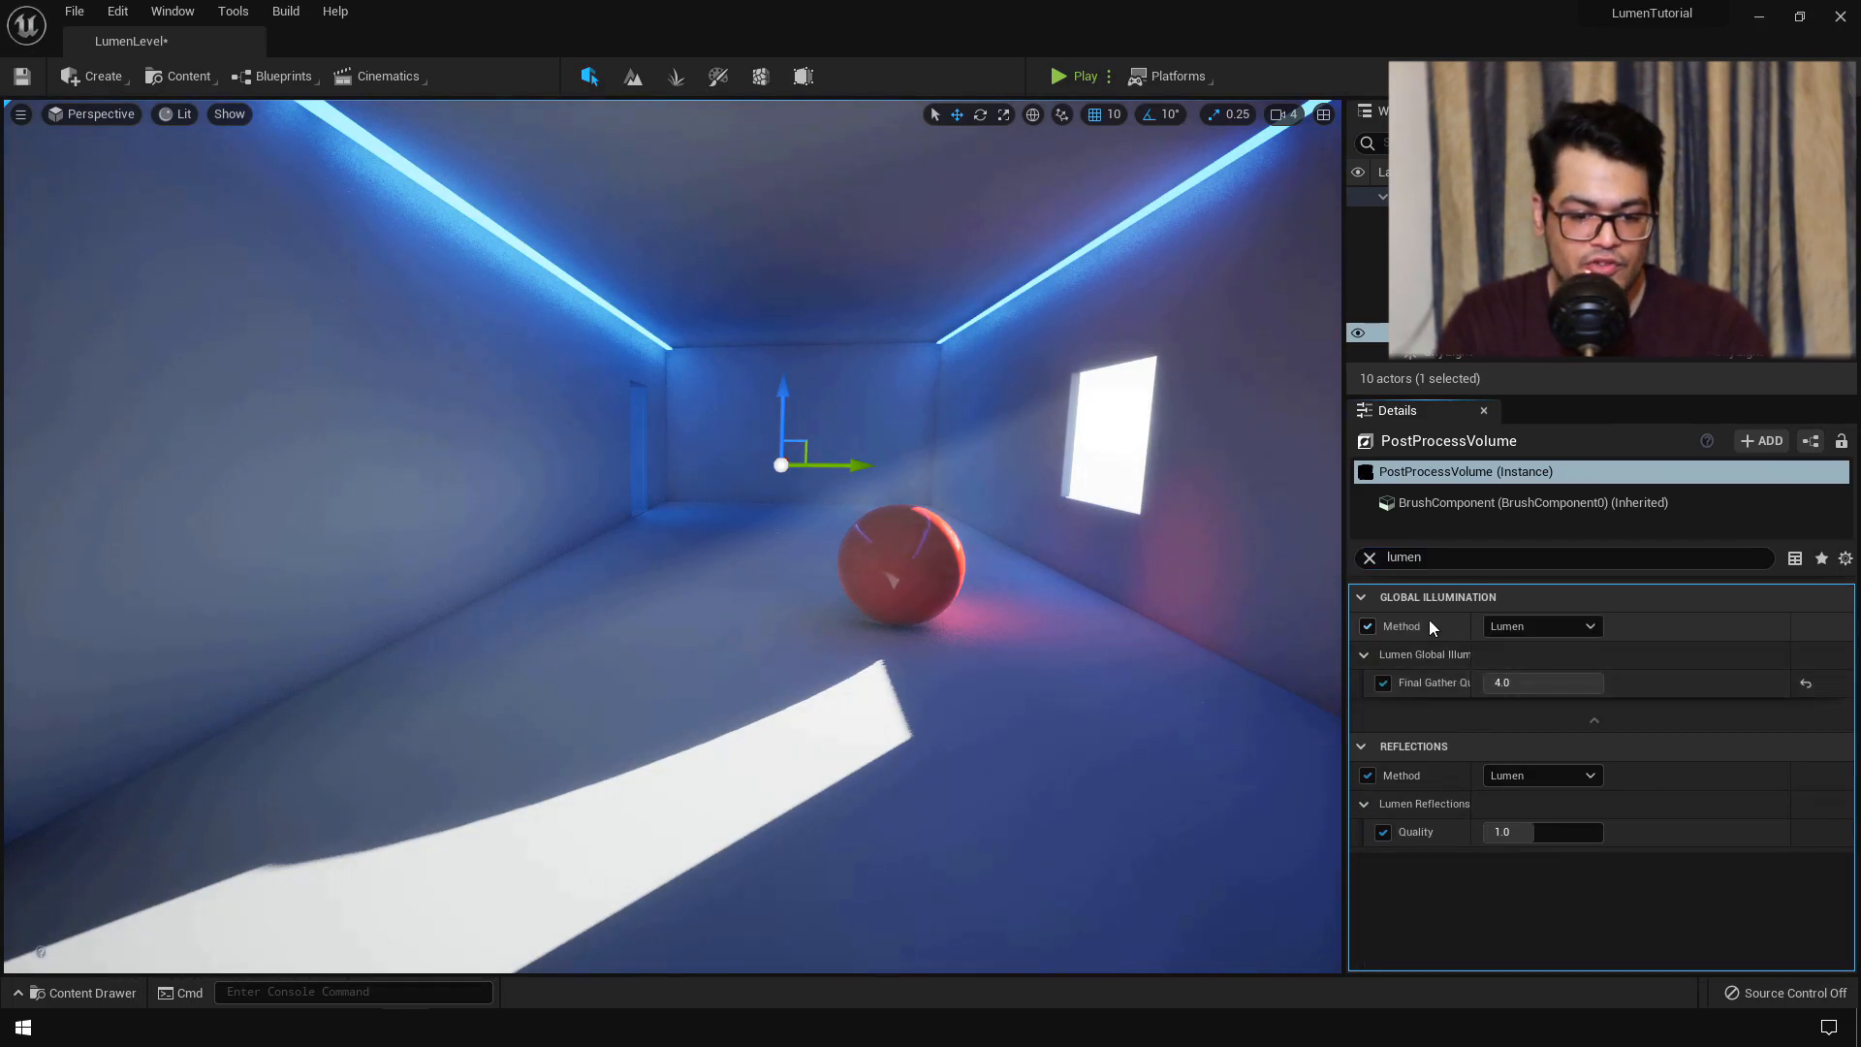
{"action": "left_click", "coordinate": [1368, 626]}
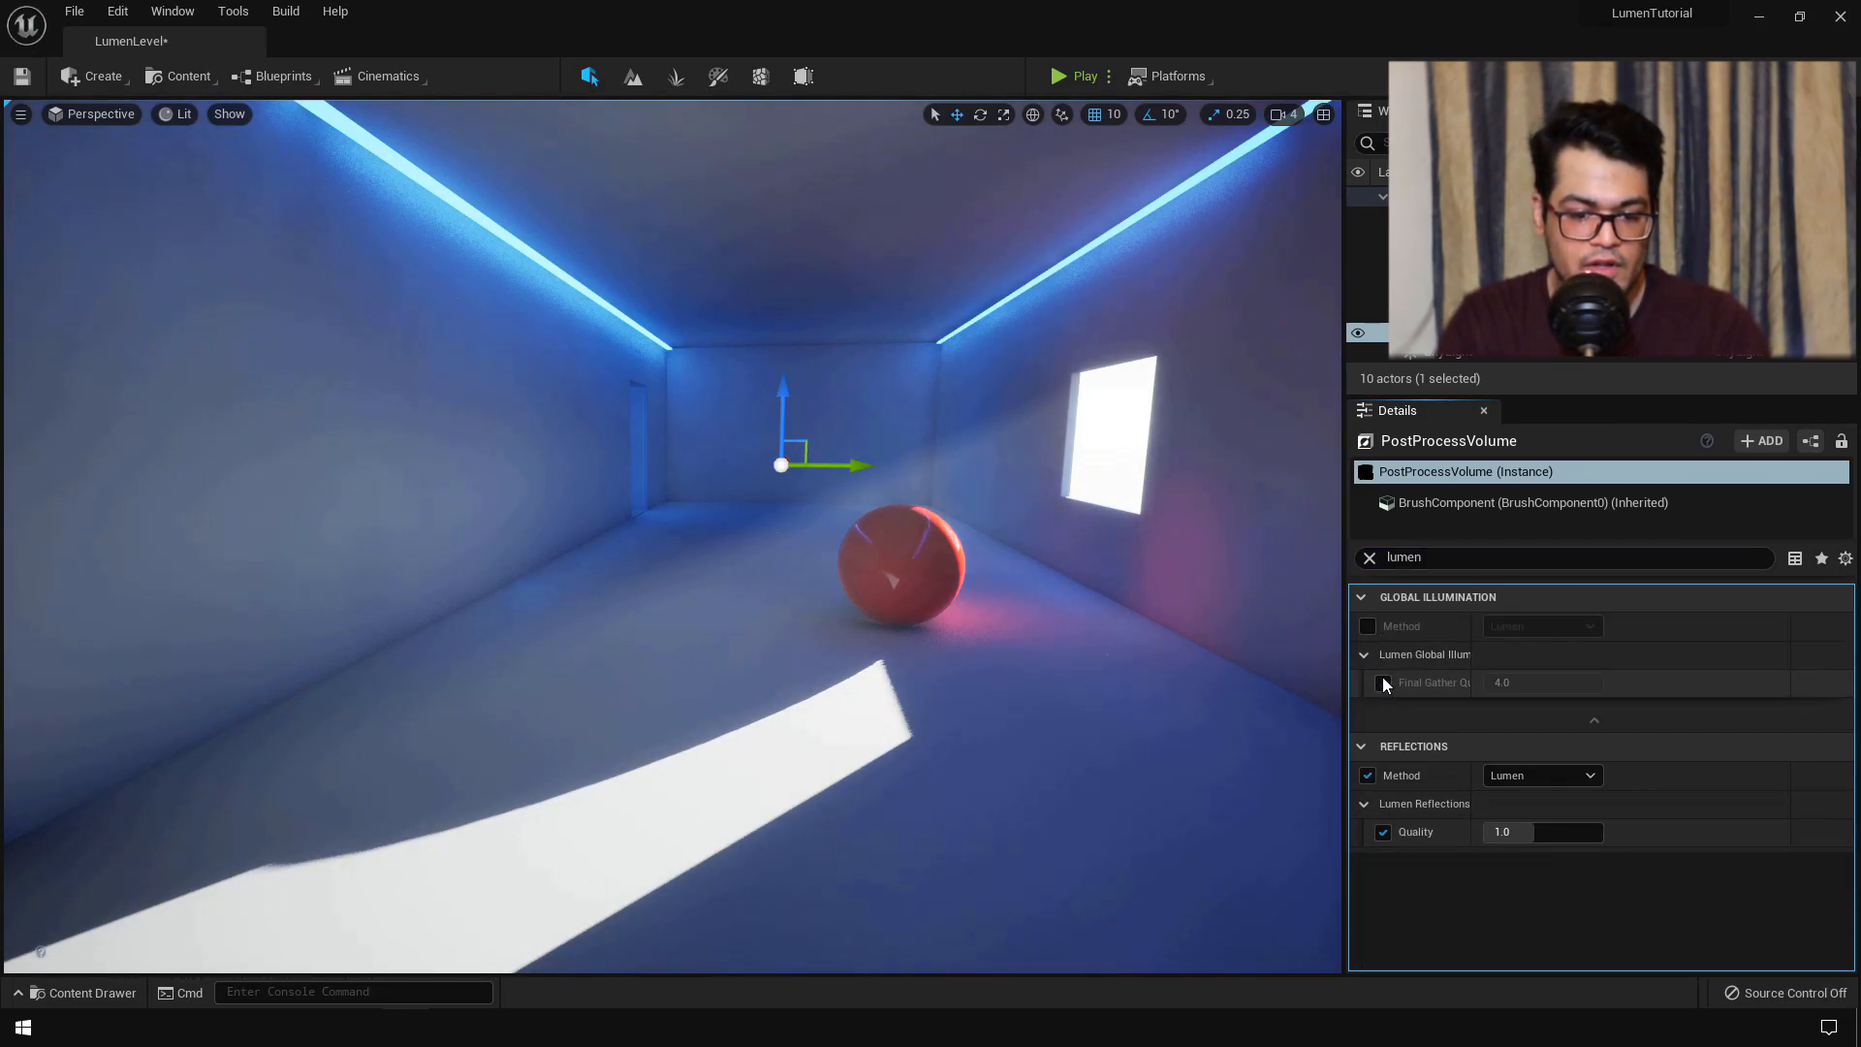
{"action": "left_click", "coordinate": [1367, 626]}
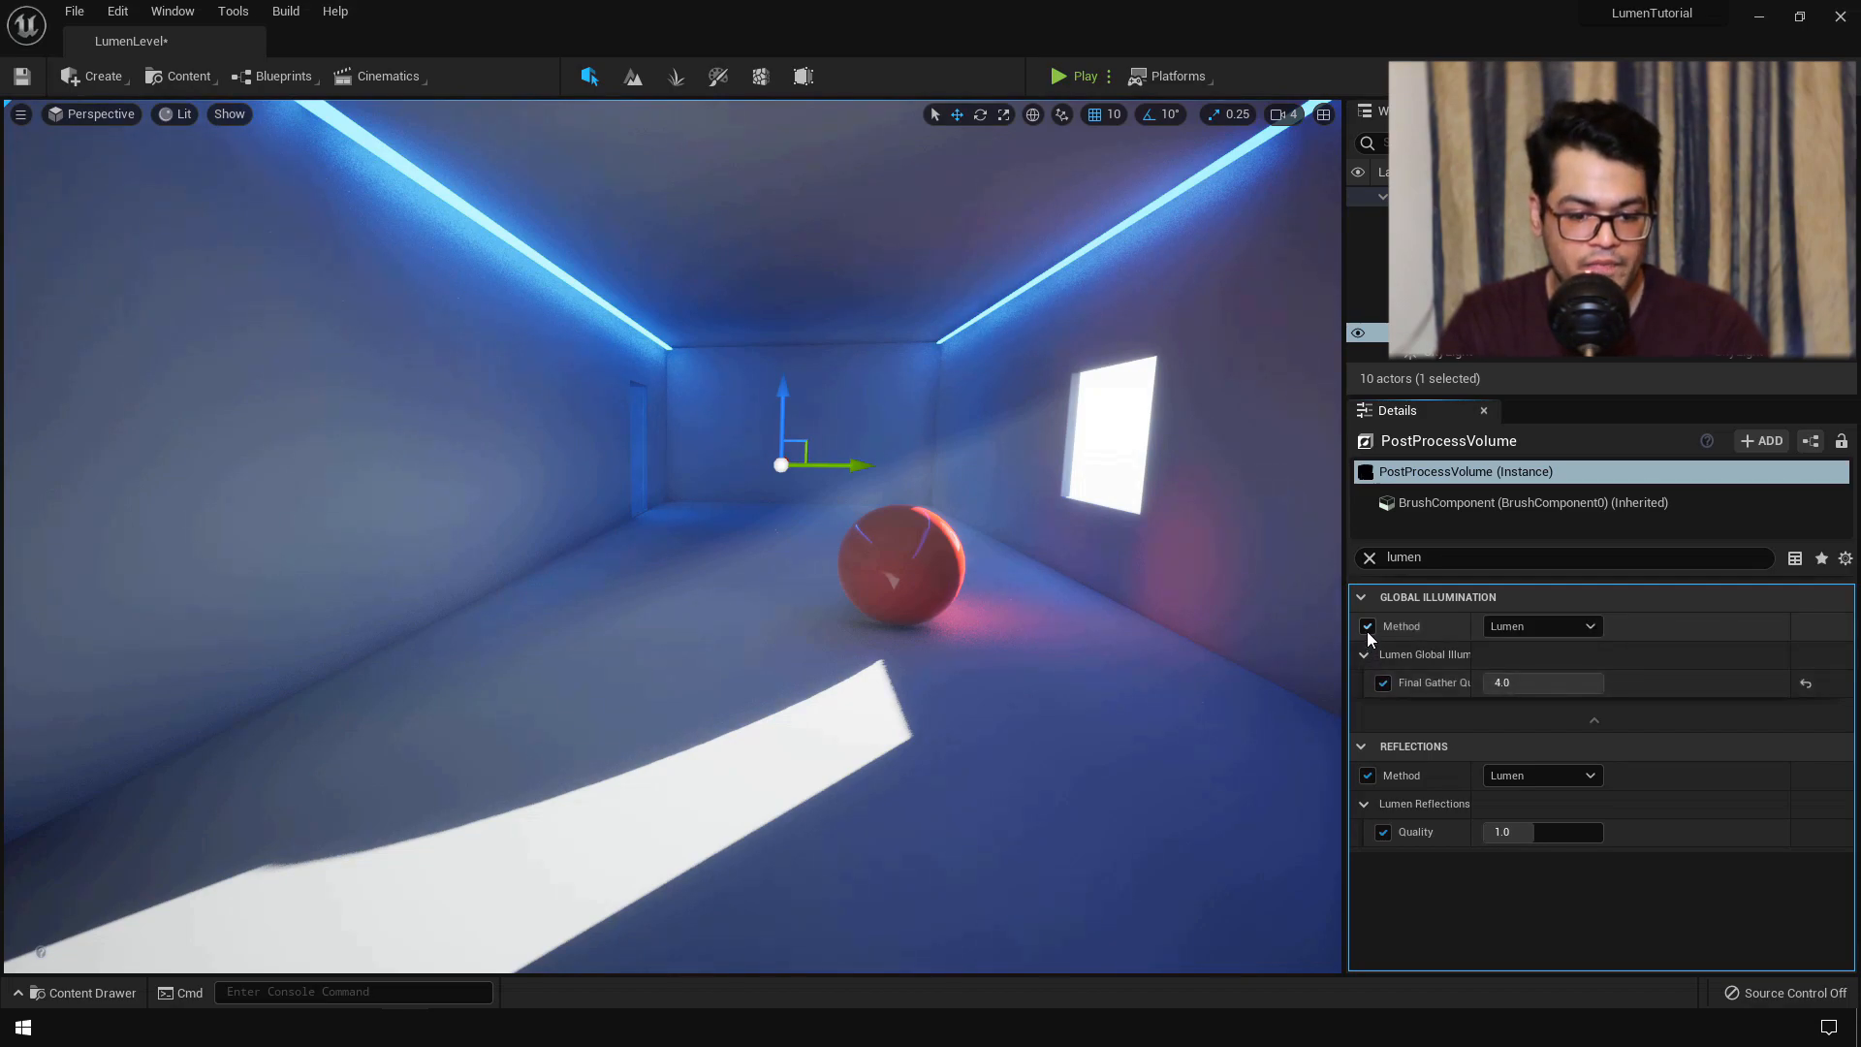
{"action": "left_click", "coordinate": [1512, 626]}
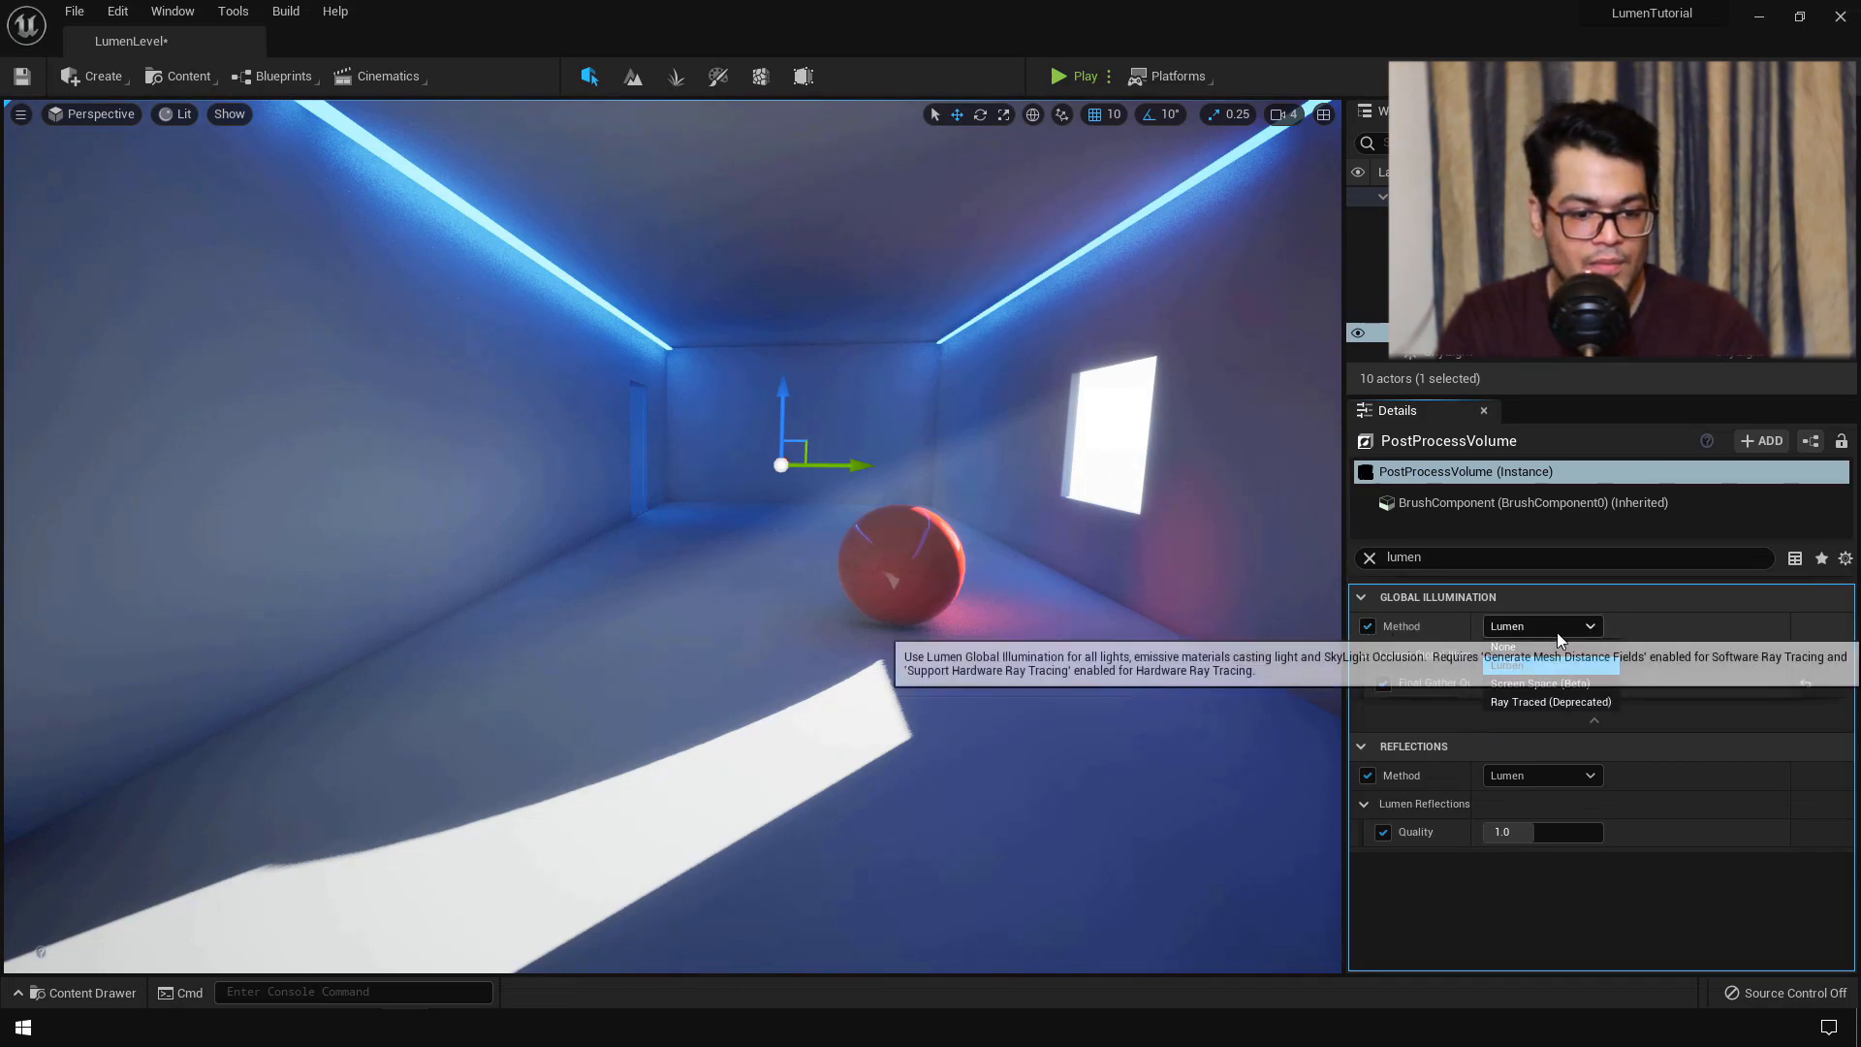
{"action": "left_click", "coordinate": [1551, 644]}
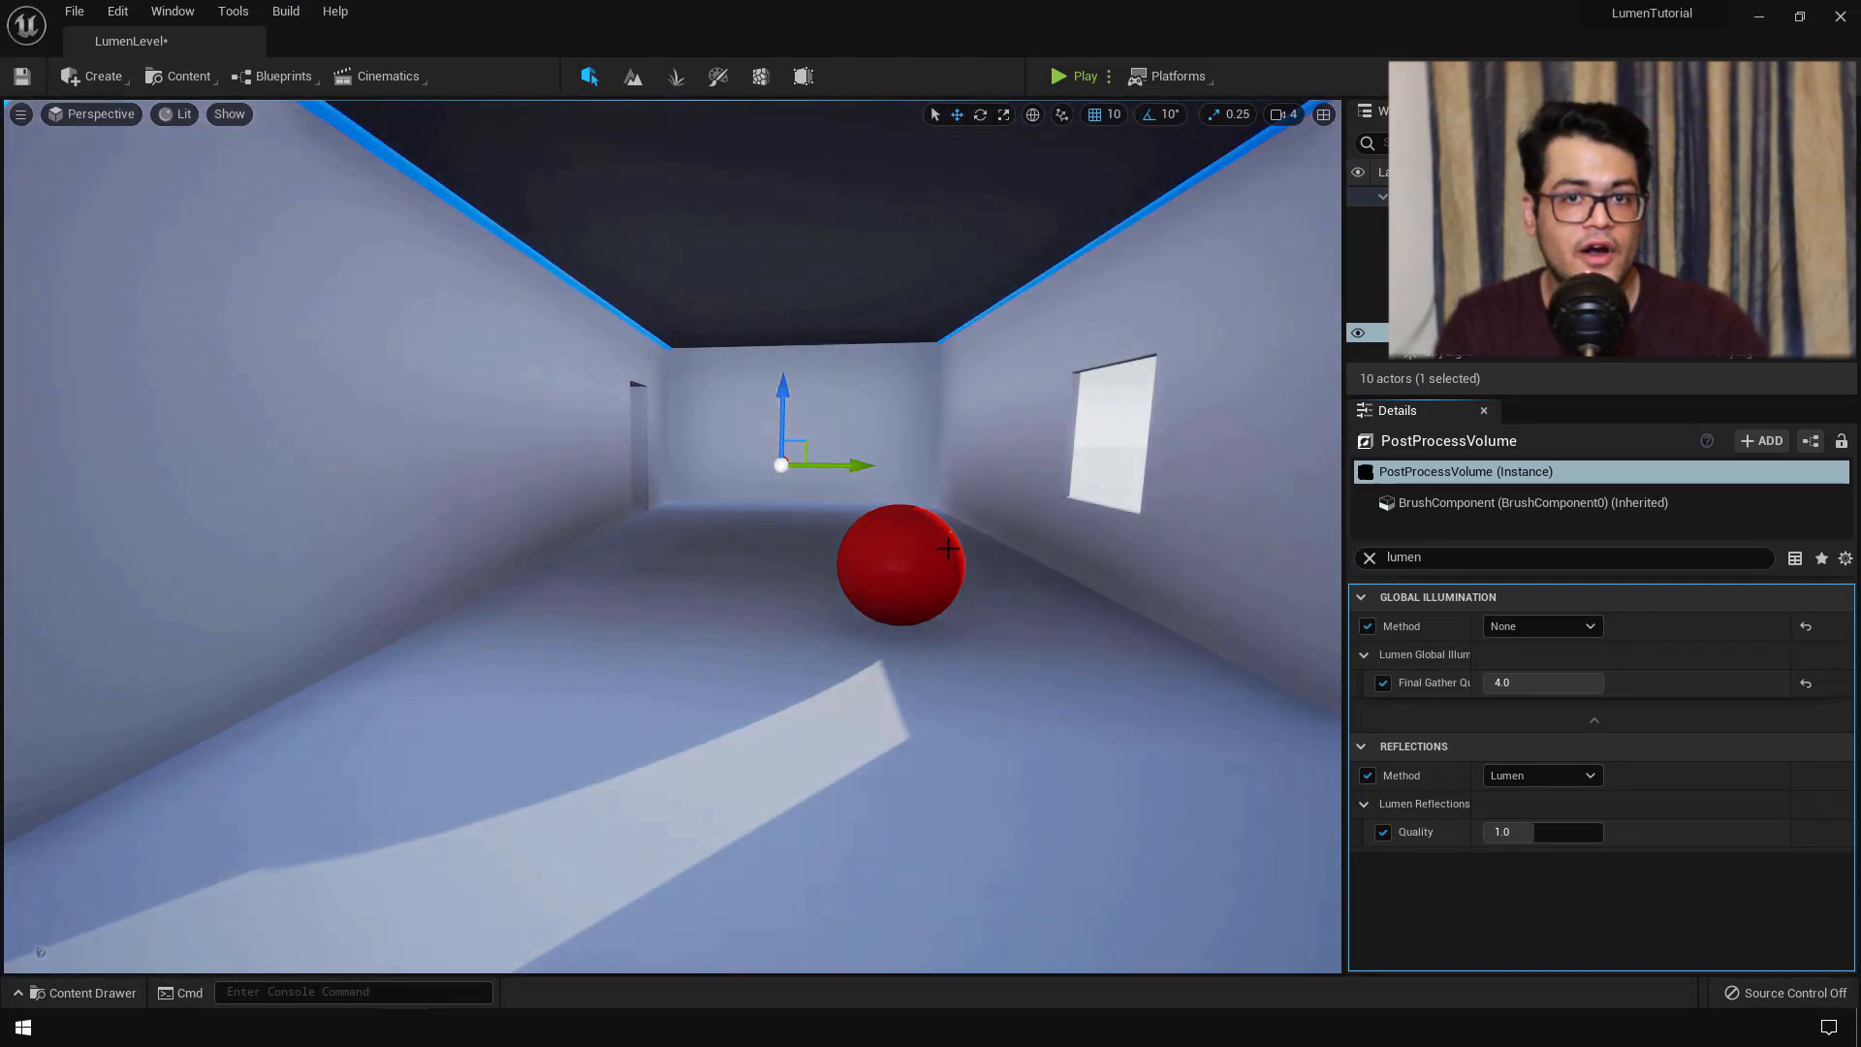
{"action": "left_click", "coordinate": [933, 113]}
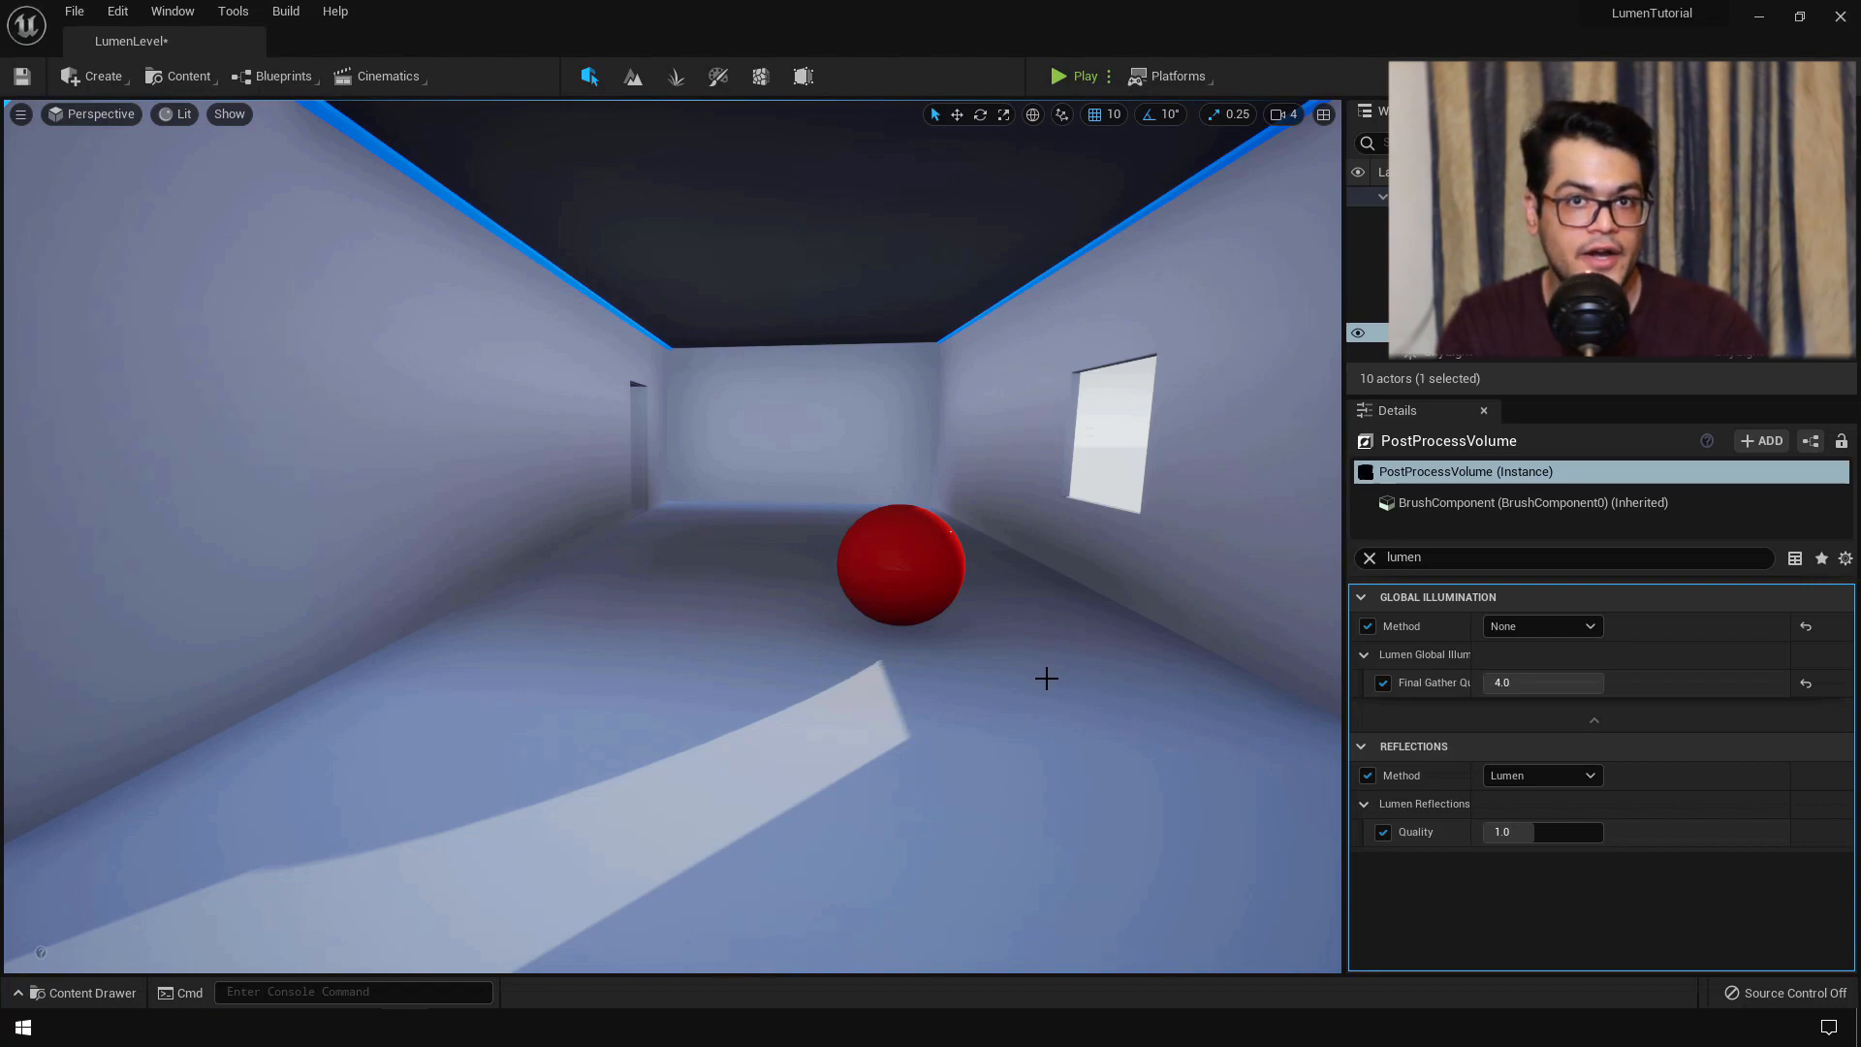
{"action": "left_click", "coordinate": [1522, 626]}
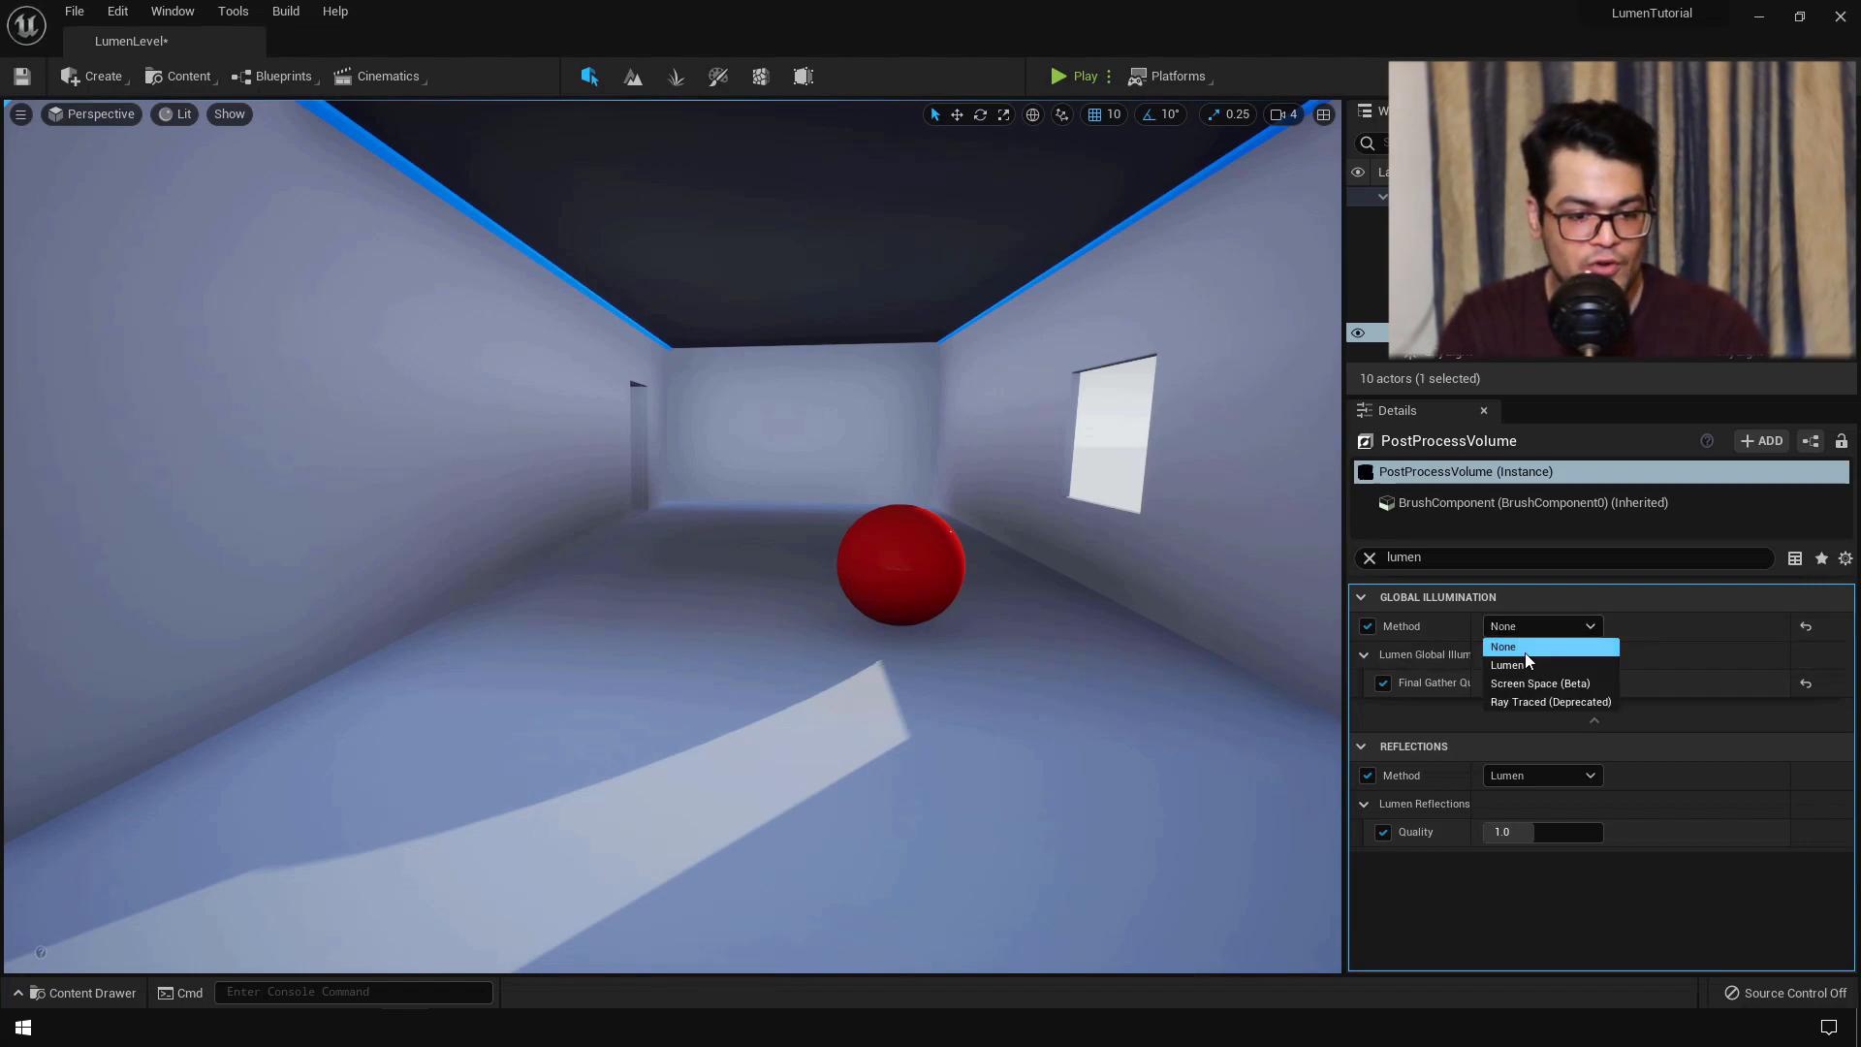
{"action": "left_click", "coordinate": [1508, 665]}
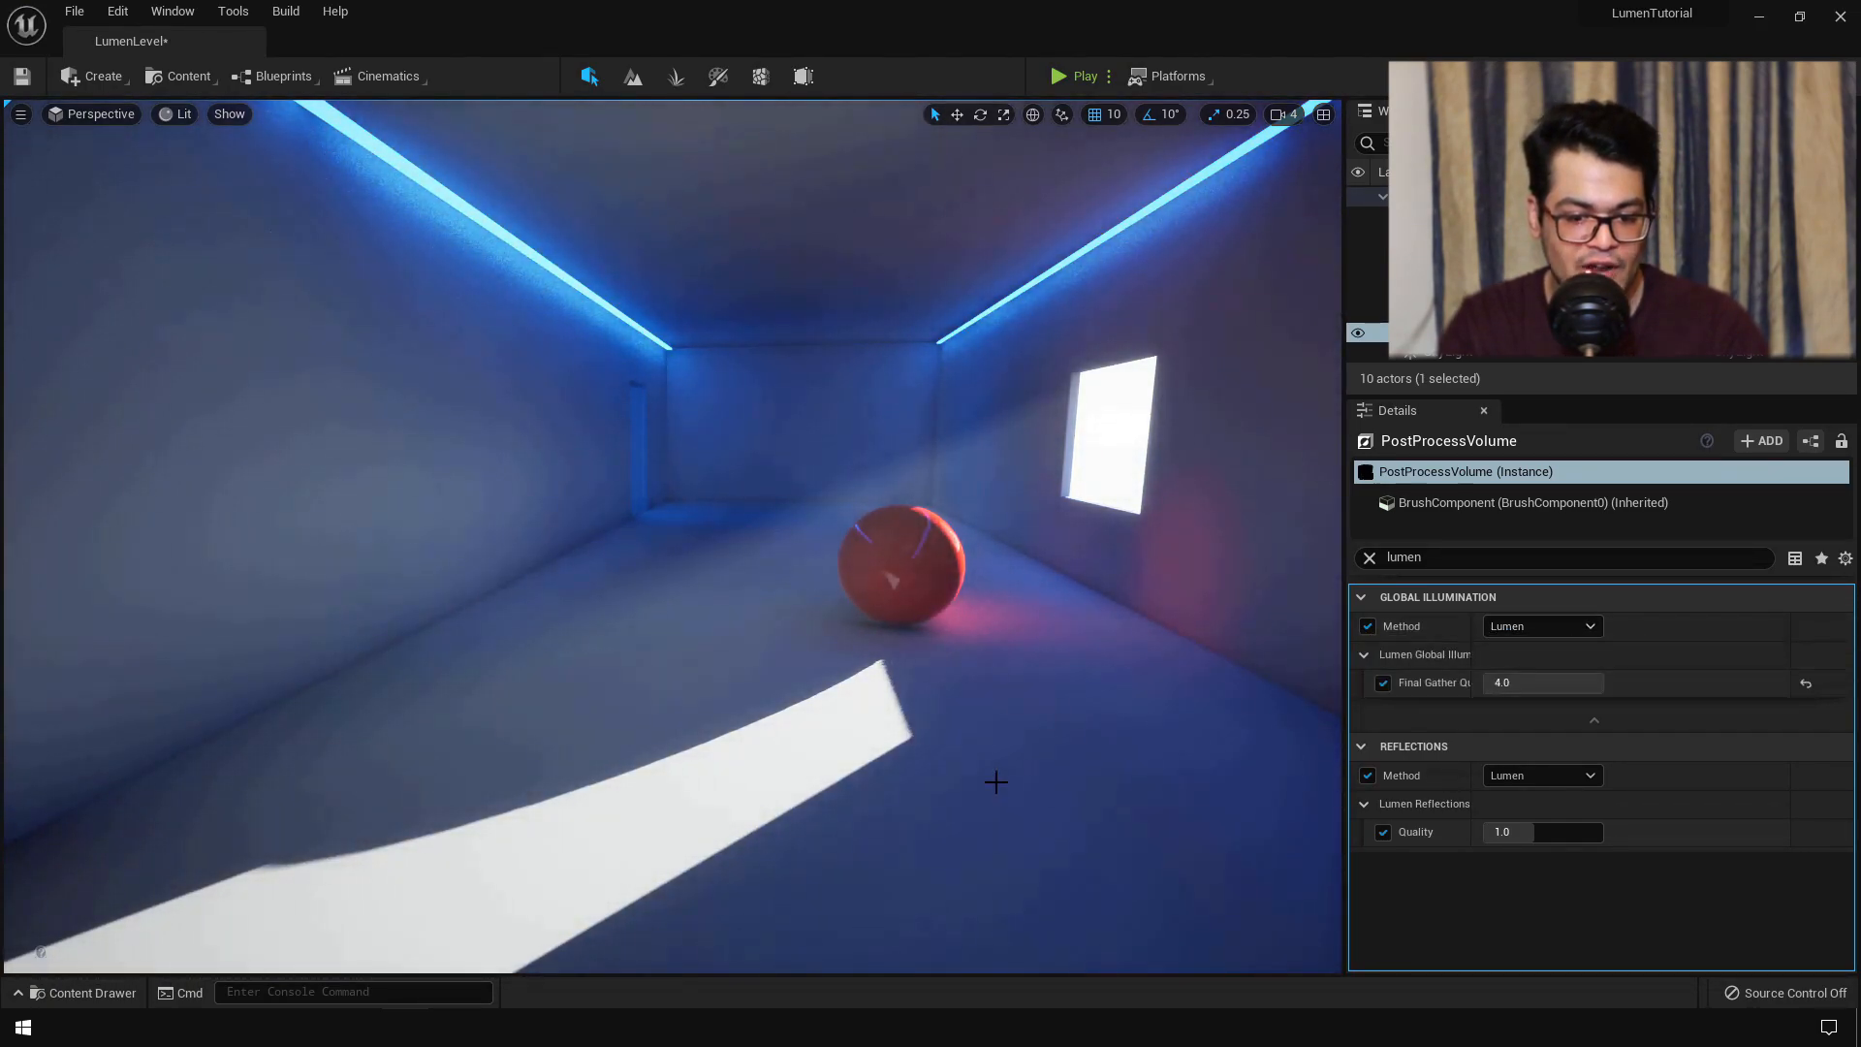
{"action": "left_click", "coordinate": [1547, 625]}
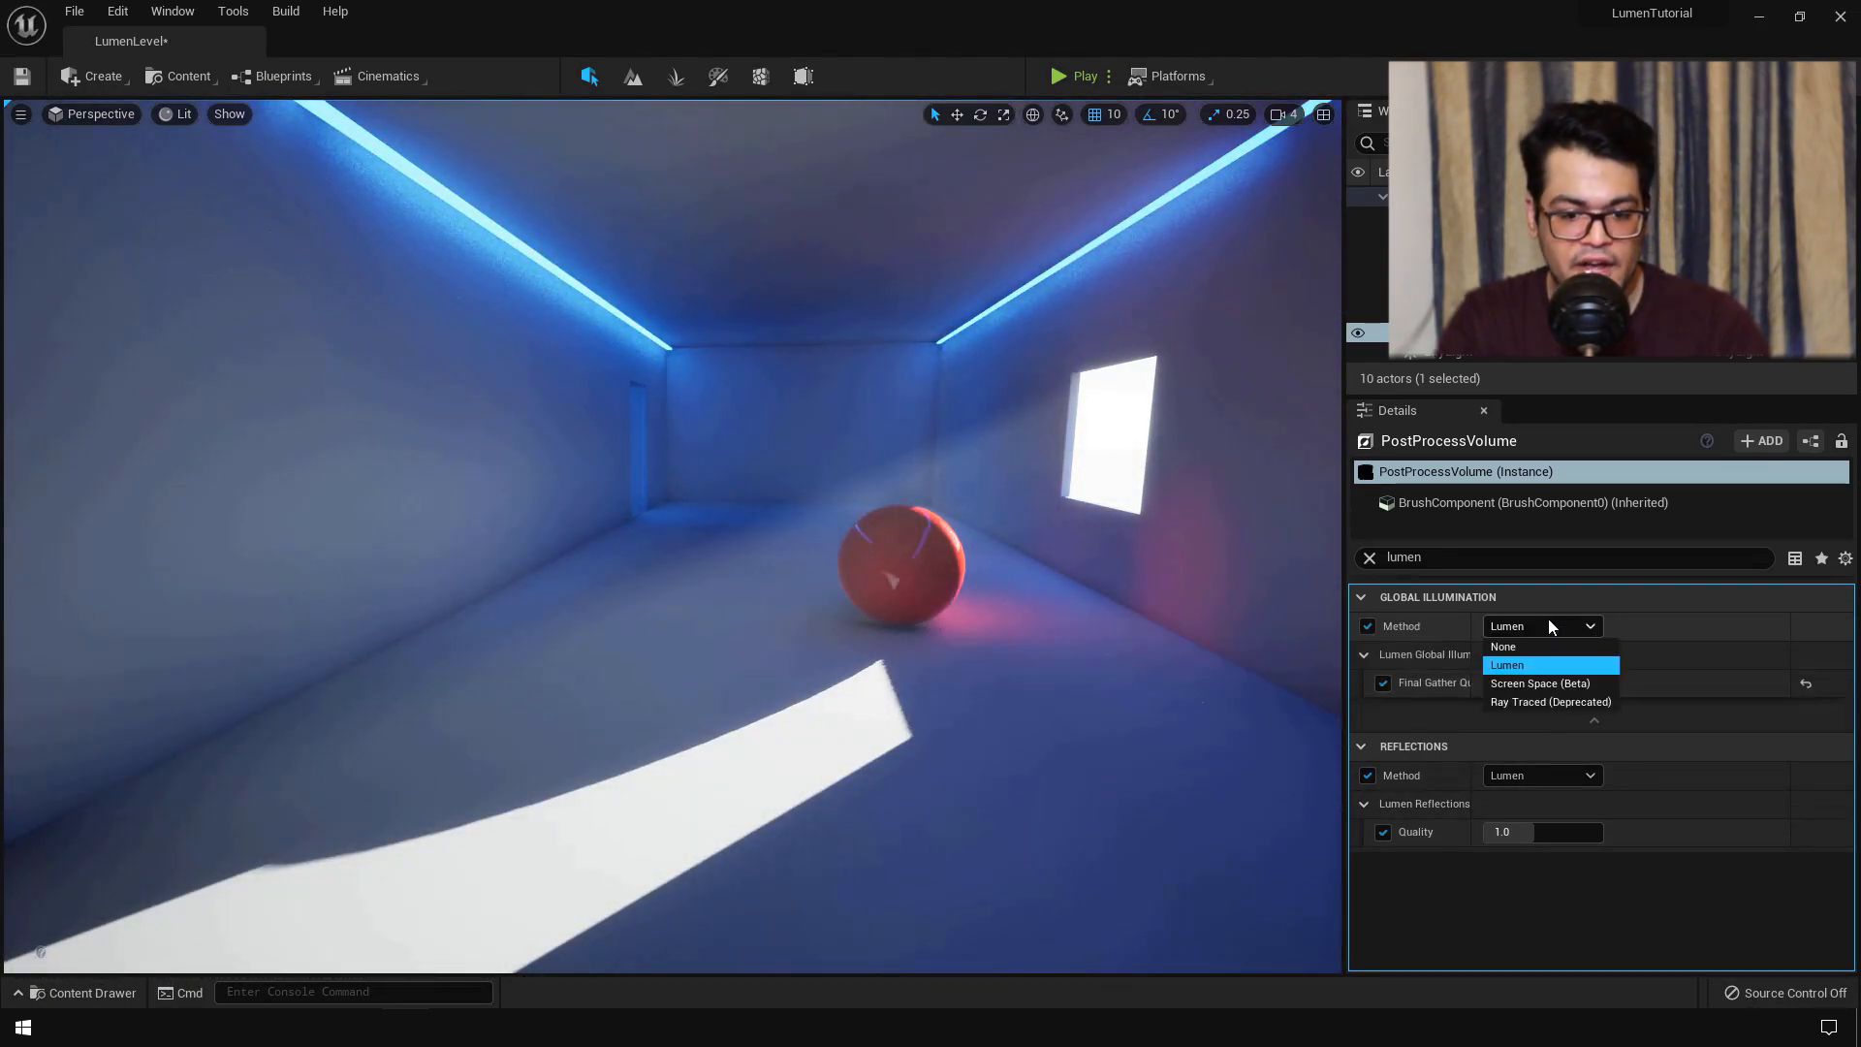
{"action": "left_click", "coordinate": [1573, 683]}
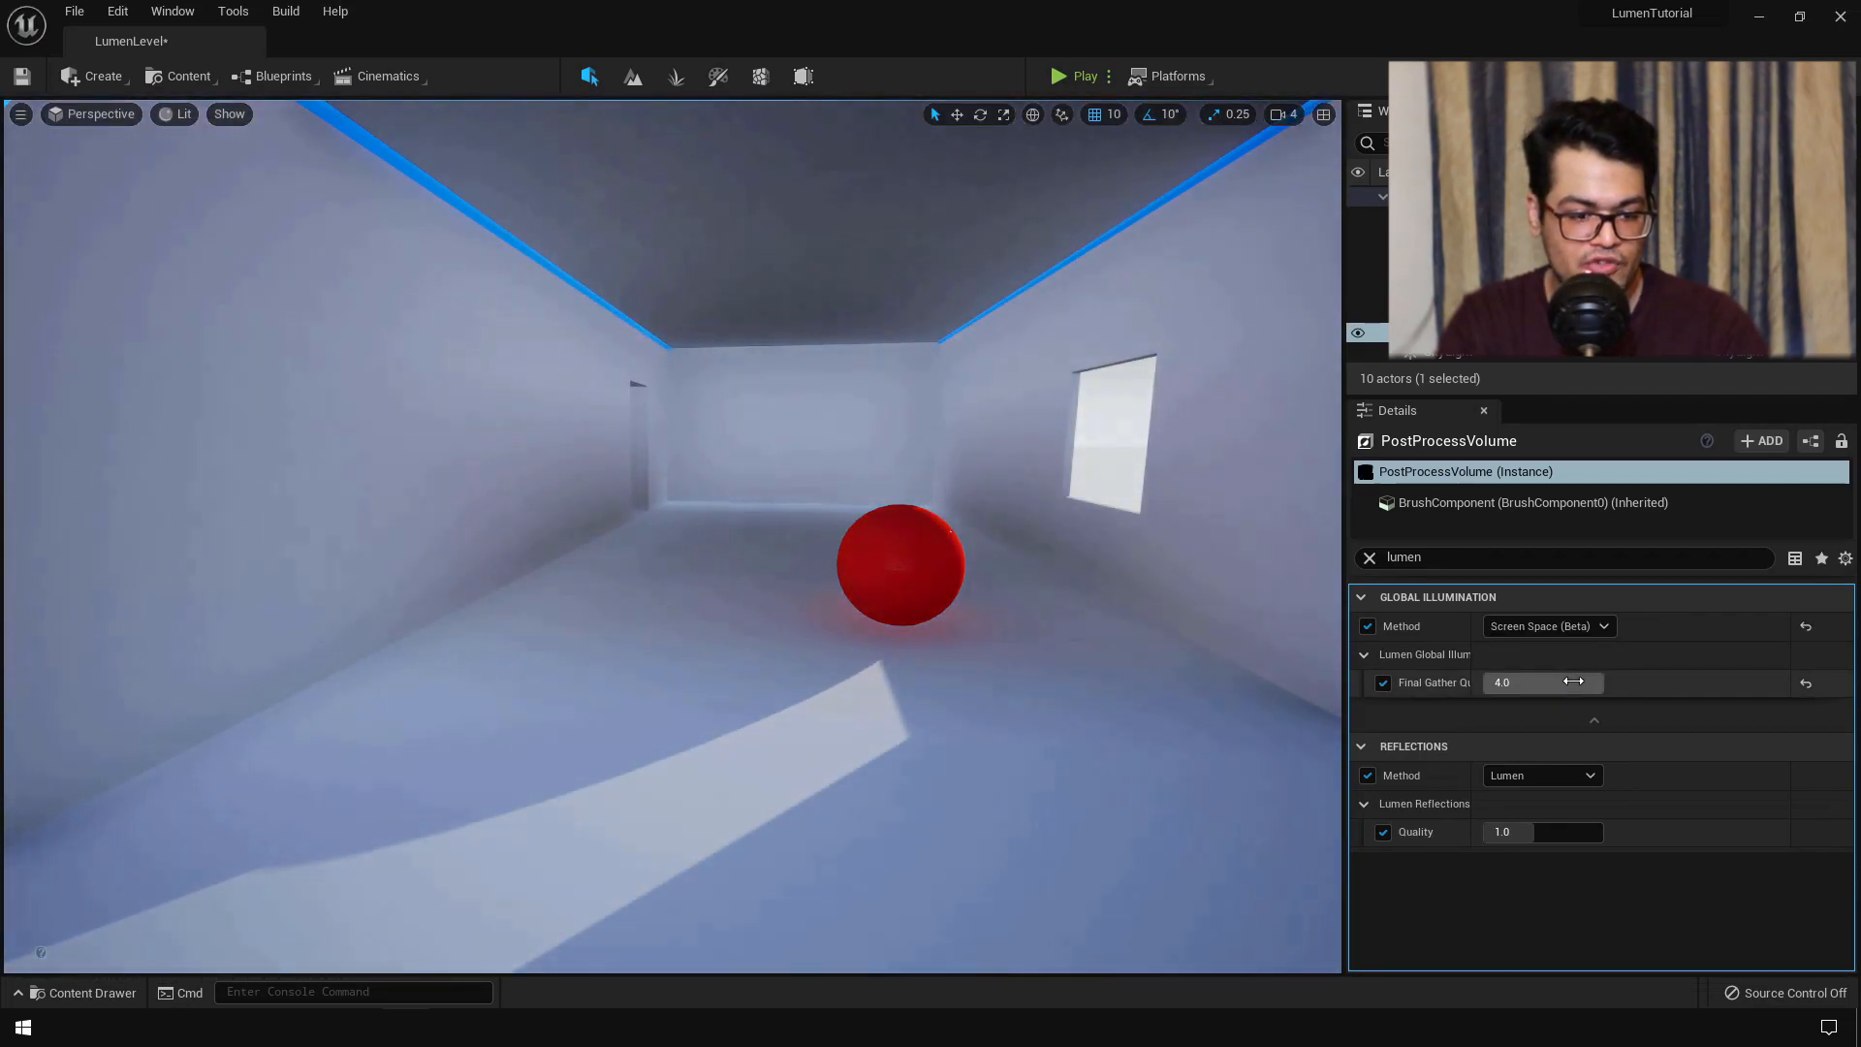
{"action": "left_click", "coordinate": [1558, 625]}
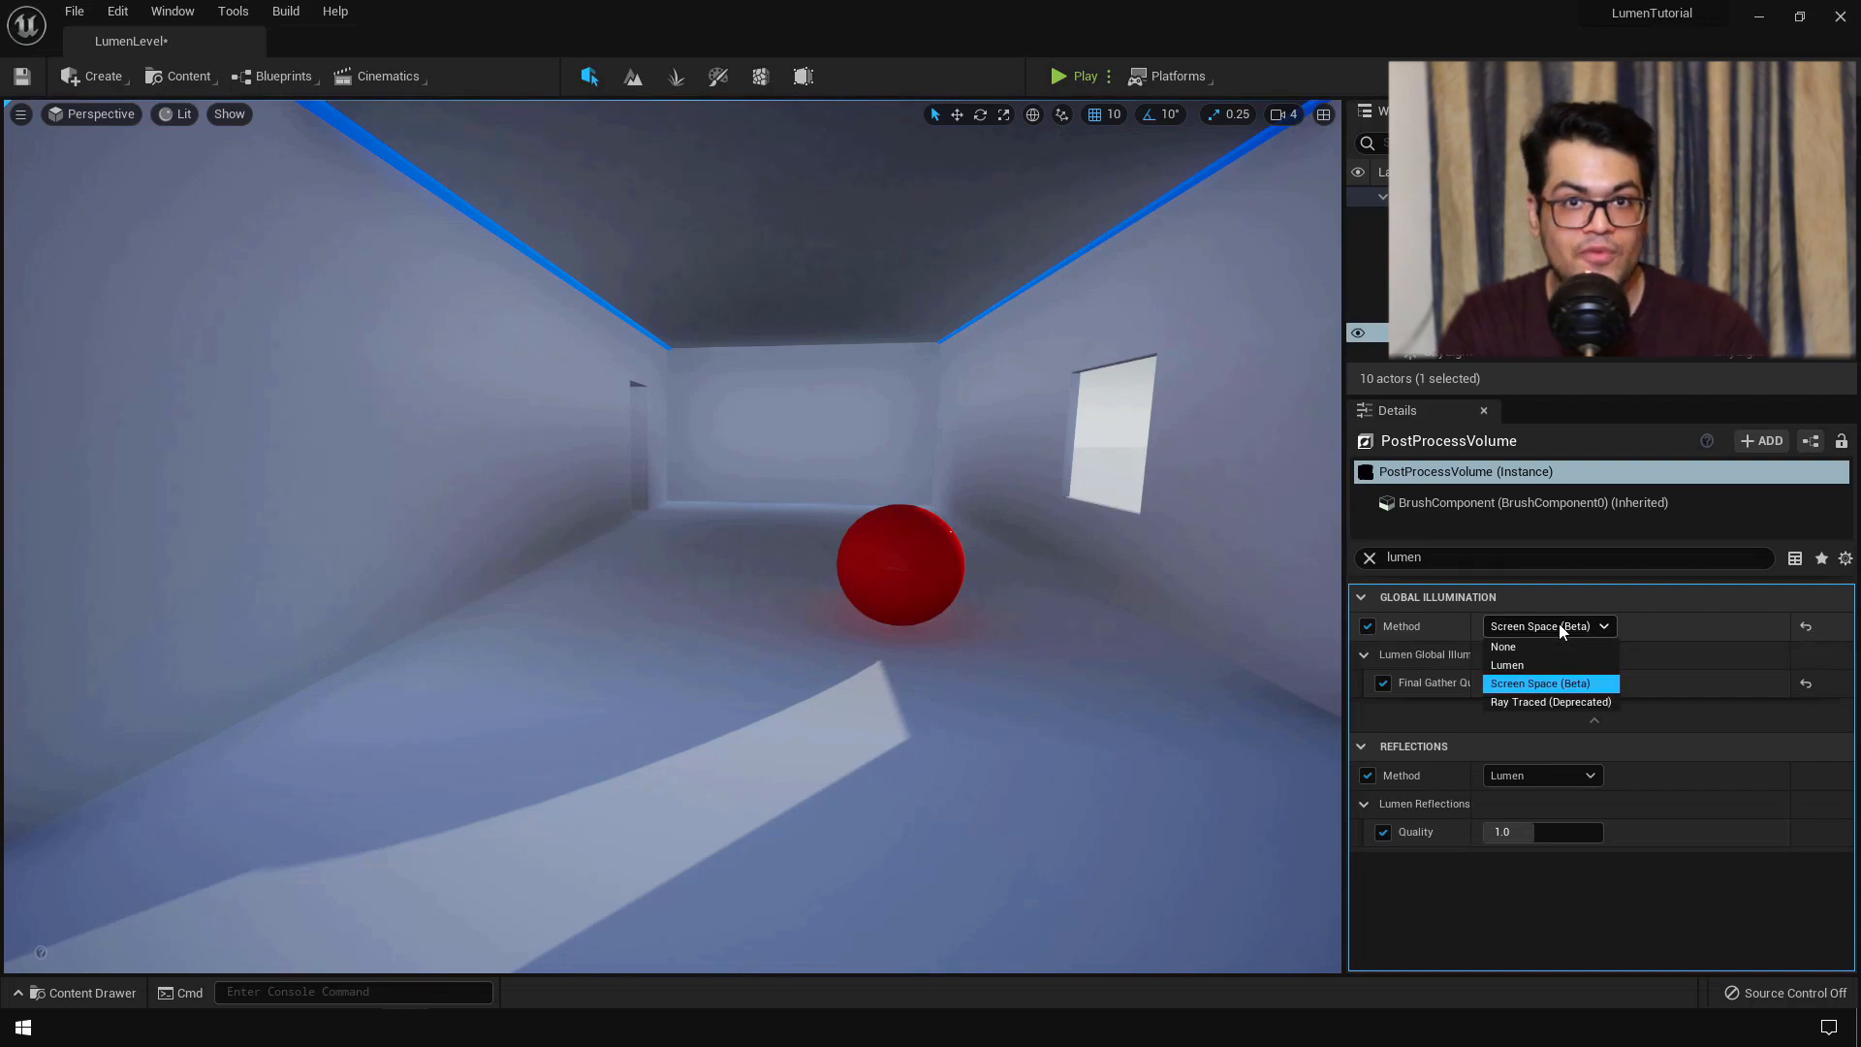
{"action": "left_click", "coordinate": [1544, 696]}
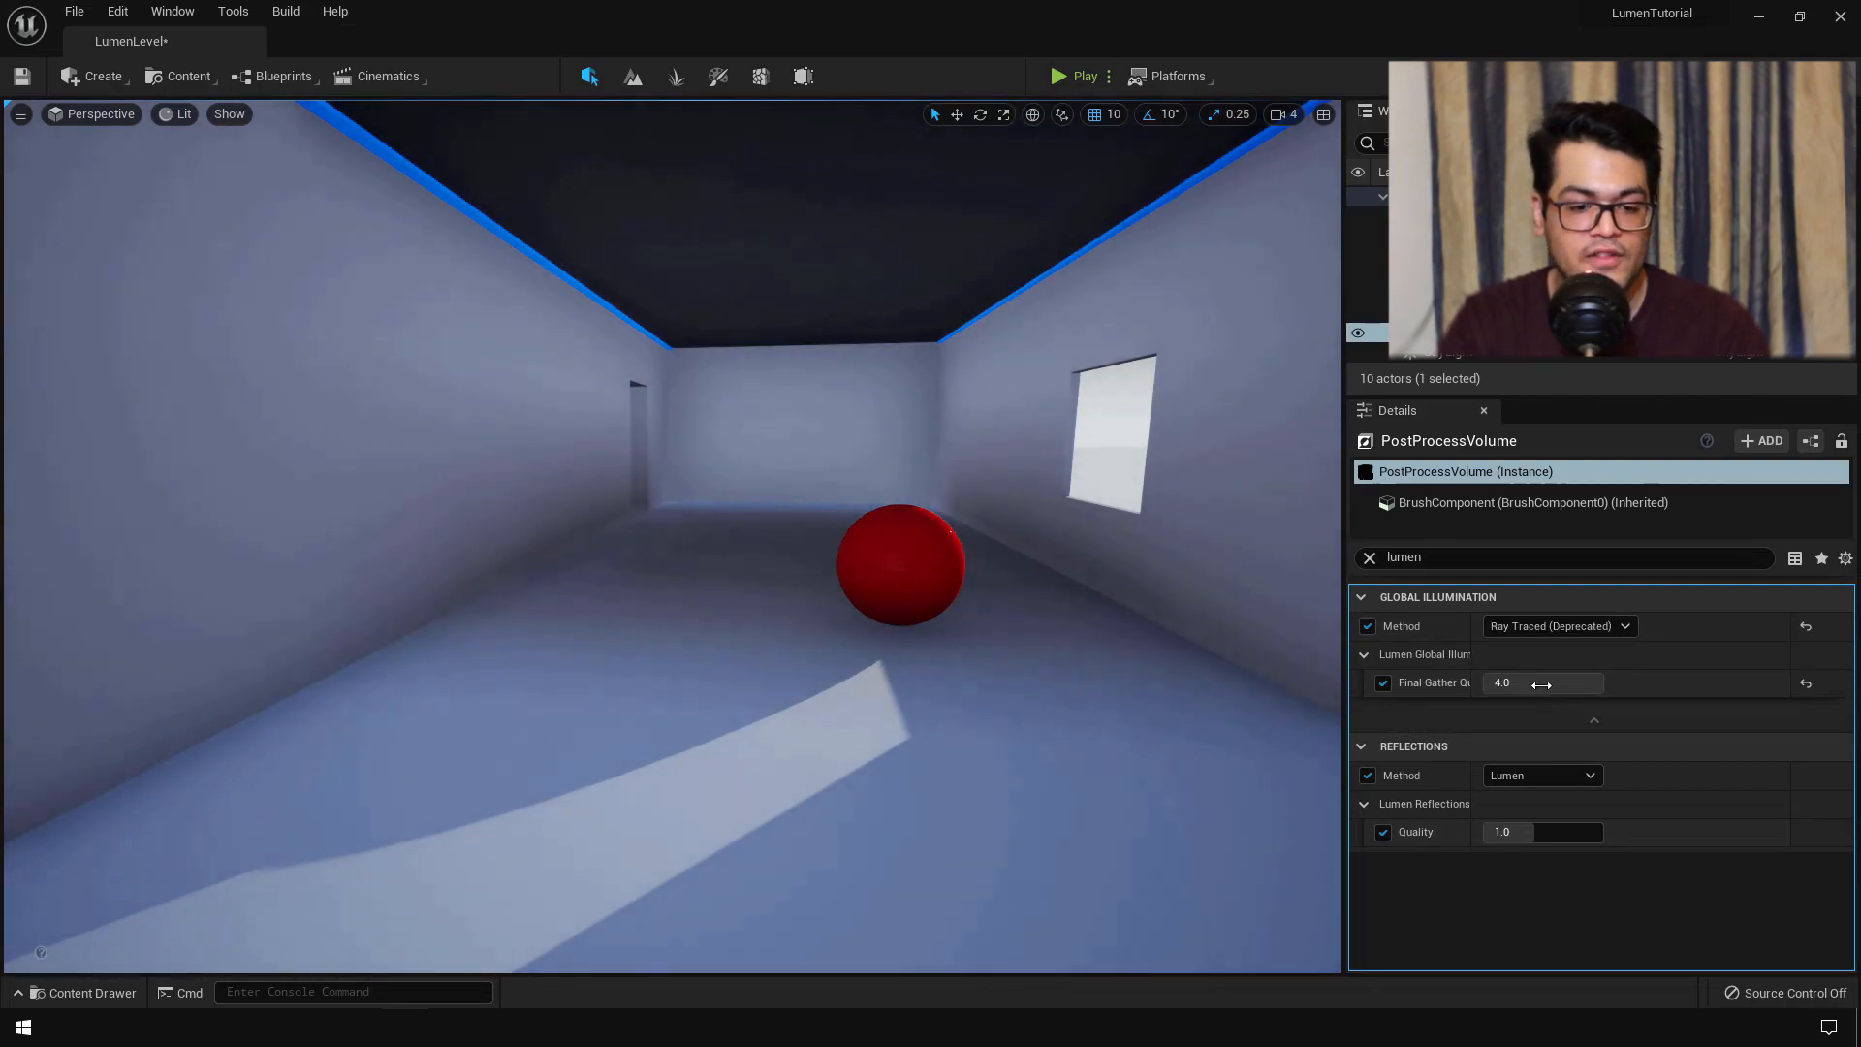
{"action": "left_click", "coordinate": [1562, 626]}
{"action": "left_click", "coordinate": [1532, 664]}
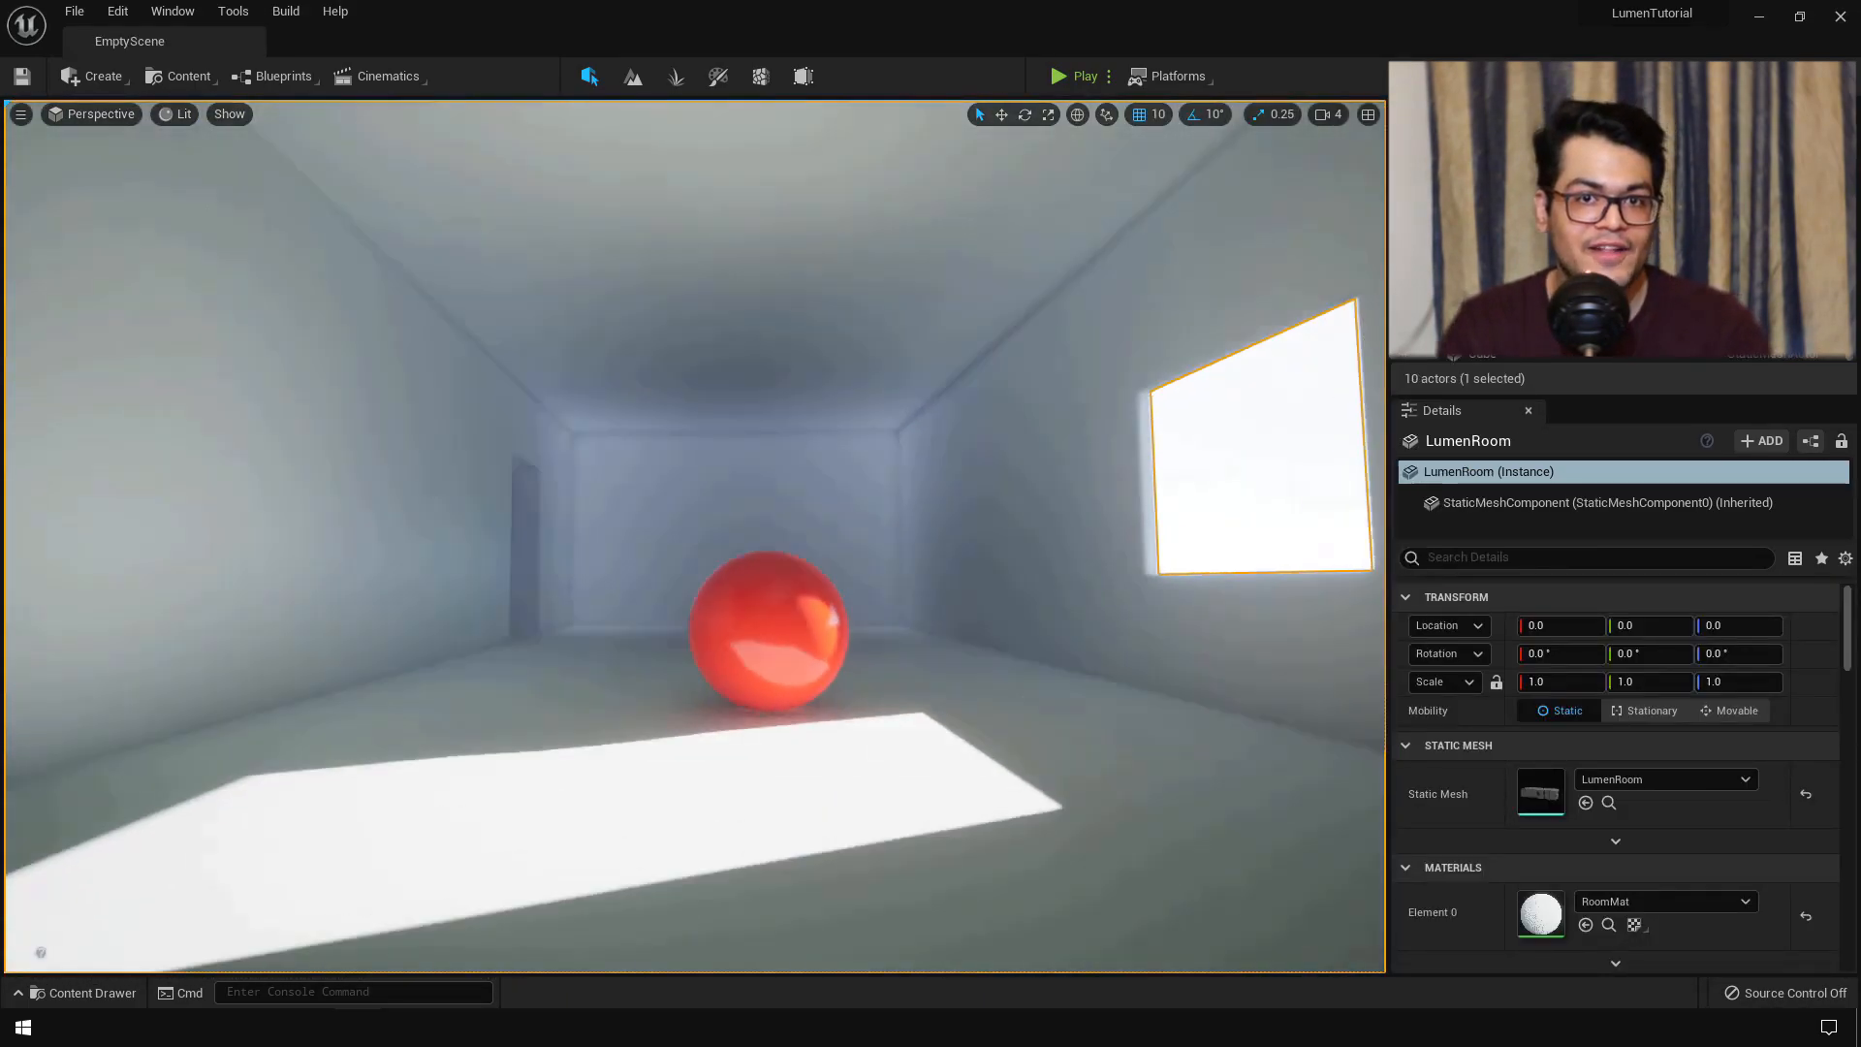
- Fly the view around the red sphere toward the window
{"action": "key", "text": "w"}
{"action": "right_click_drag", "start_coordinate": [695, 536], "coordinate": [715, 574]}
{"action": "key", "text": "s"}
{"action": "key", "text": "a"}
{"action": "key", "text": "d"}
{"action": "key", "text": "d"}
{"action": "key", "text": "w"}
{"action": "key", "text": "d"}
{"action": "key", "text": "s"}
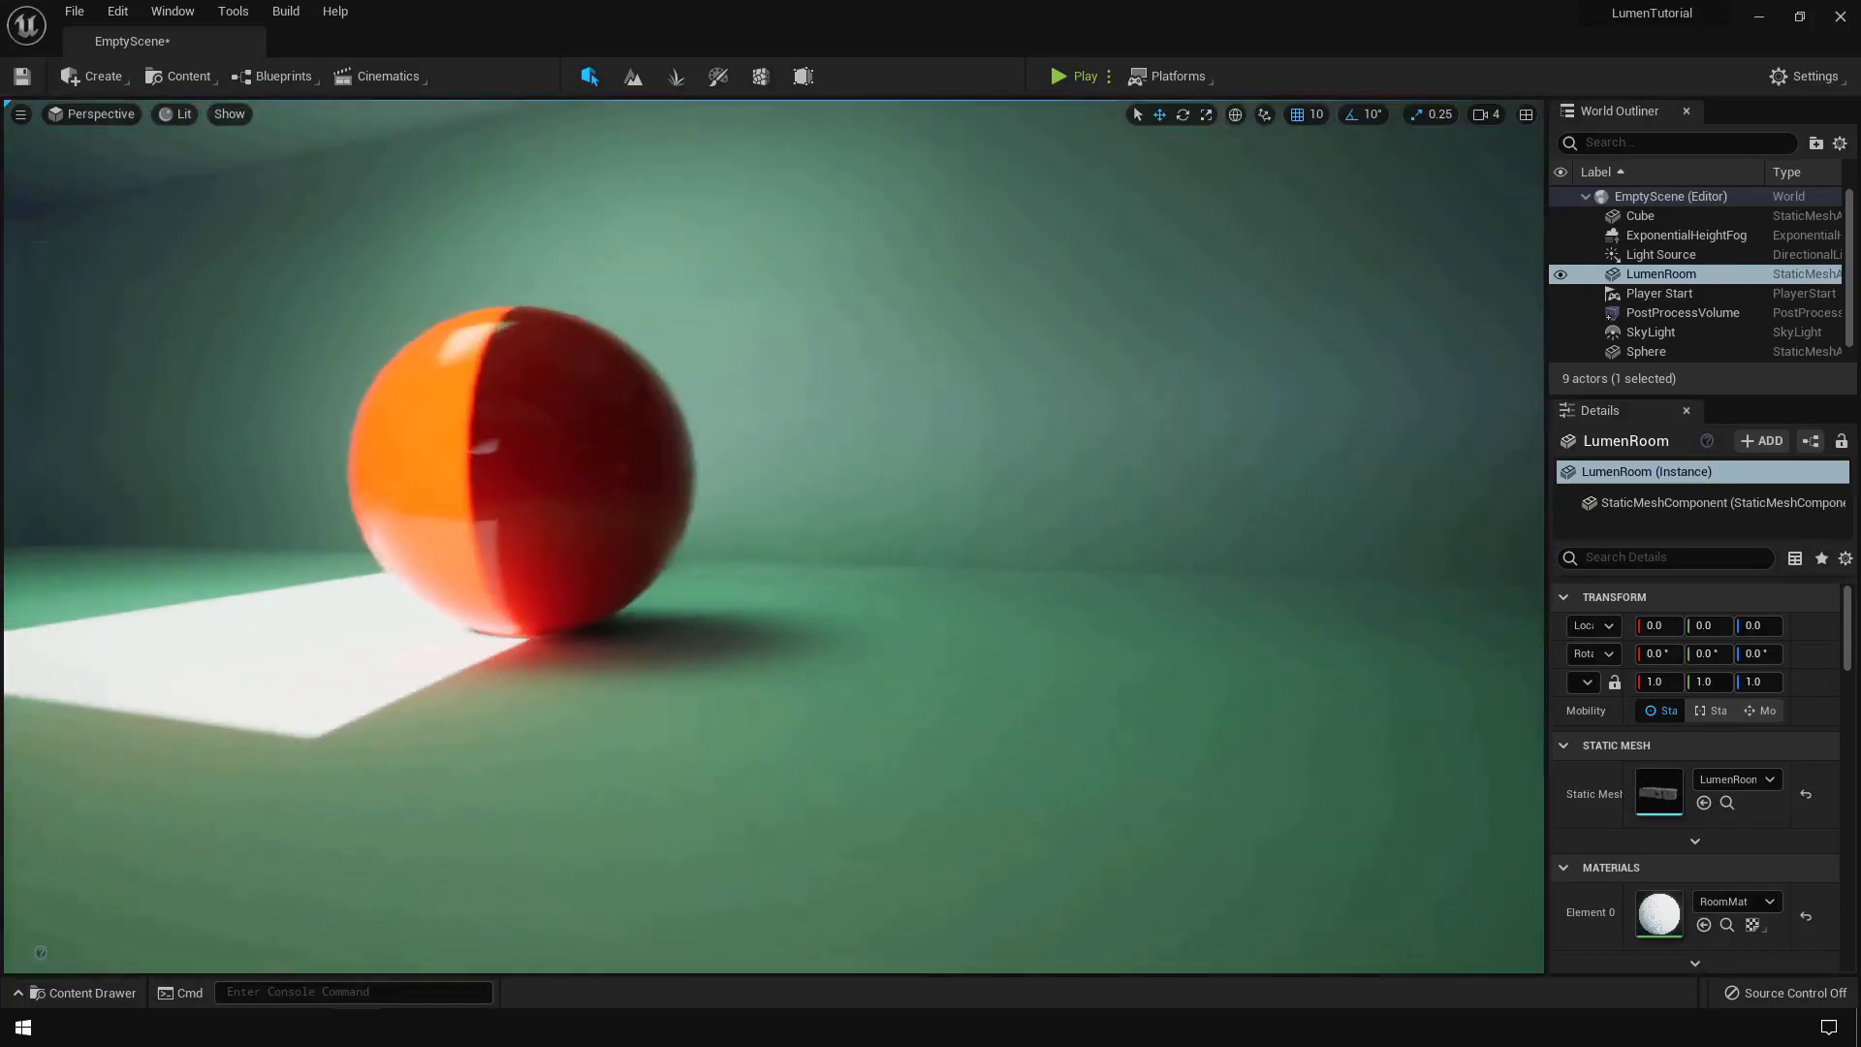
- Turn toward the emissive cube, nudge it sideways and lower it onto the floor
{"action": "right_click_drag", "start_coordinate": [773, 536], "coordinate": [708, 536]}
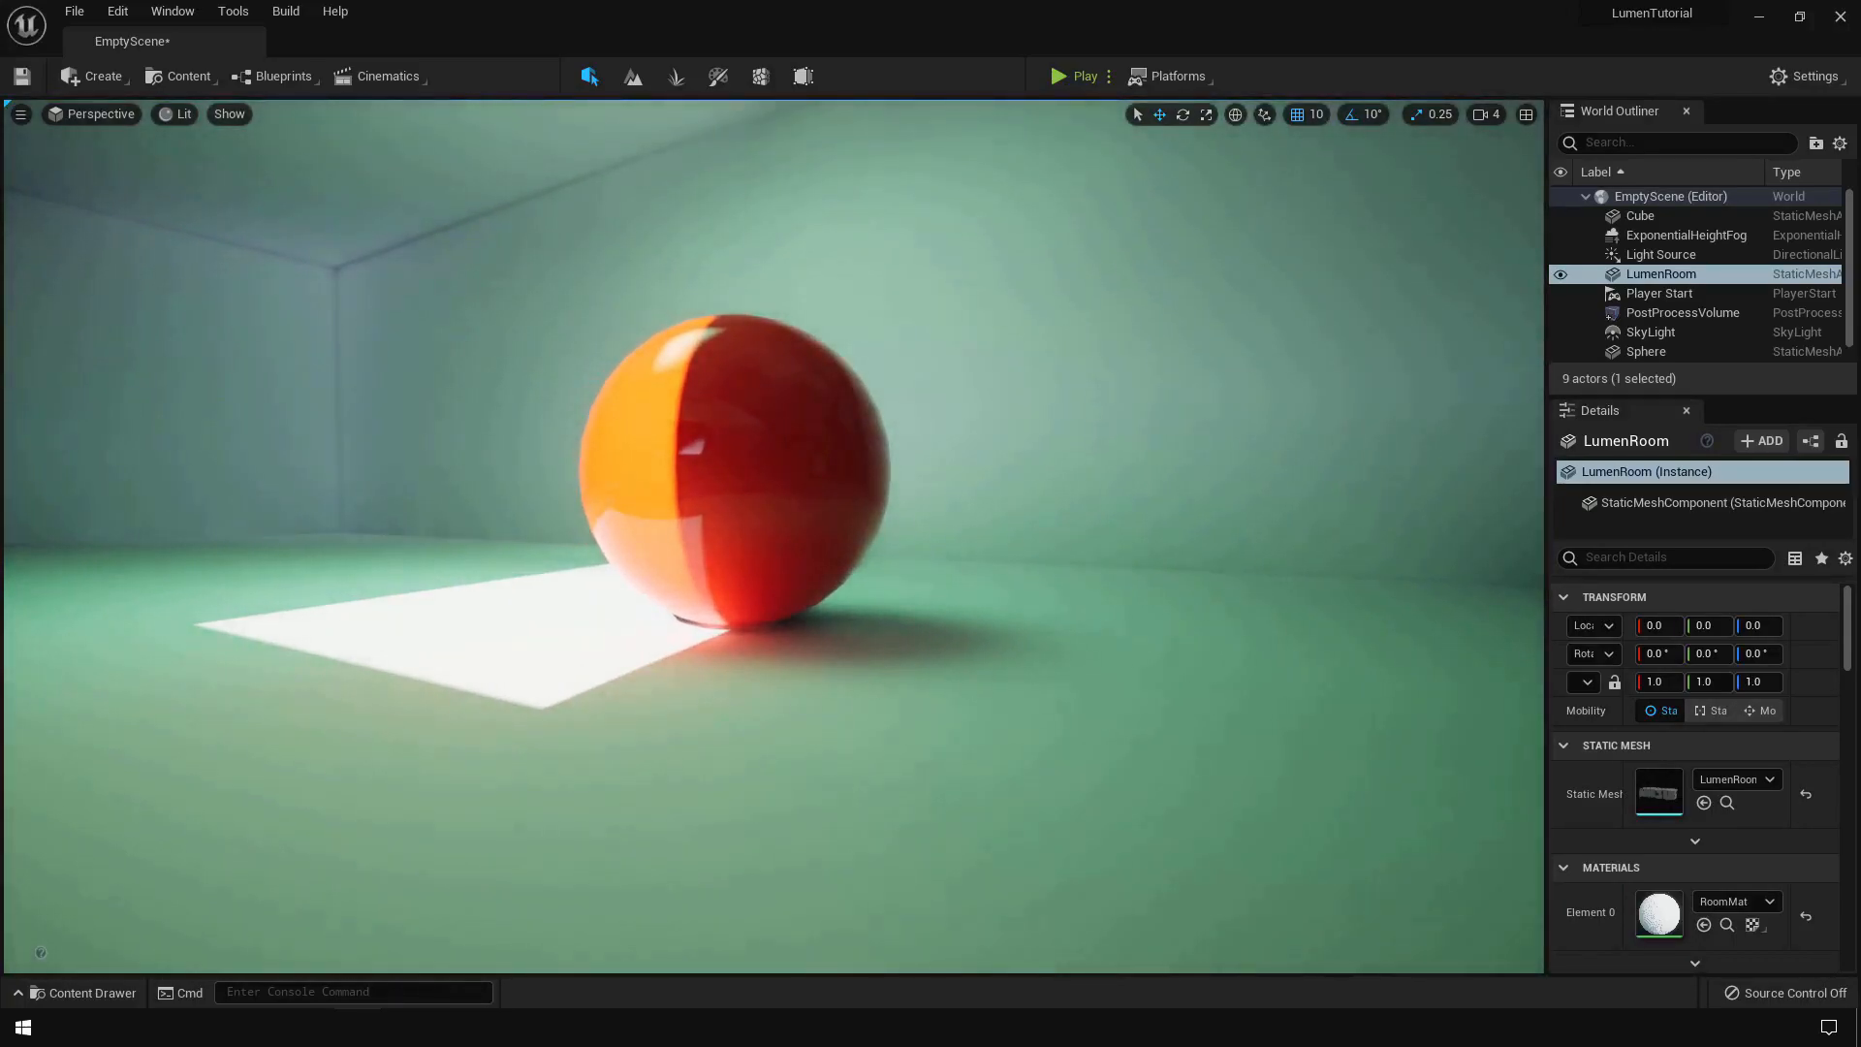
{"action": "right_click_drag", "start_coordinate": [707, 536], "coordinate": [543, 536]}
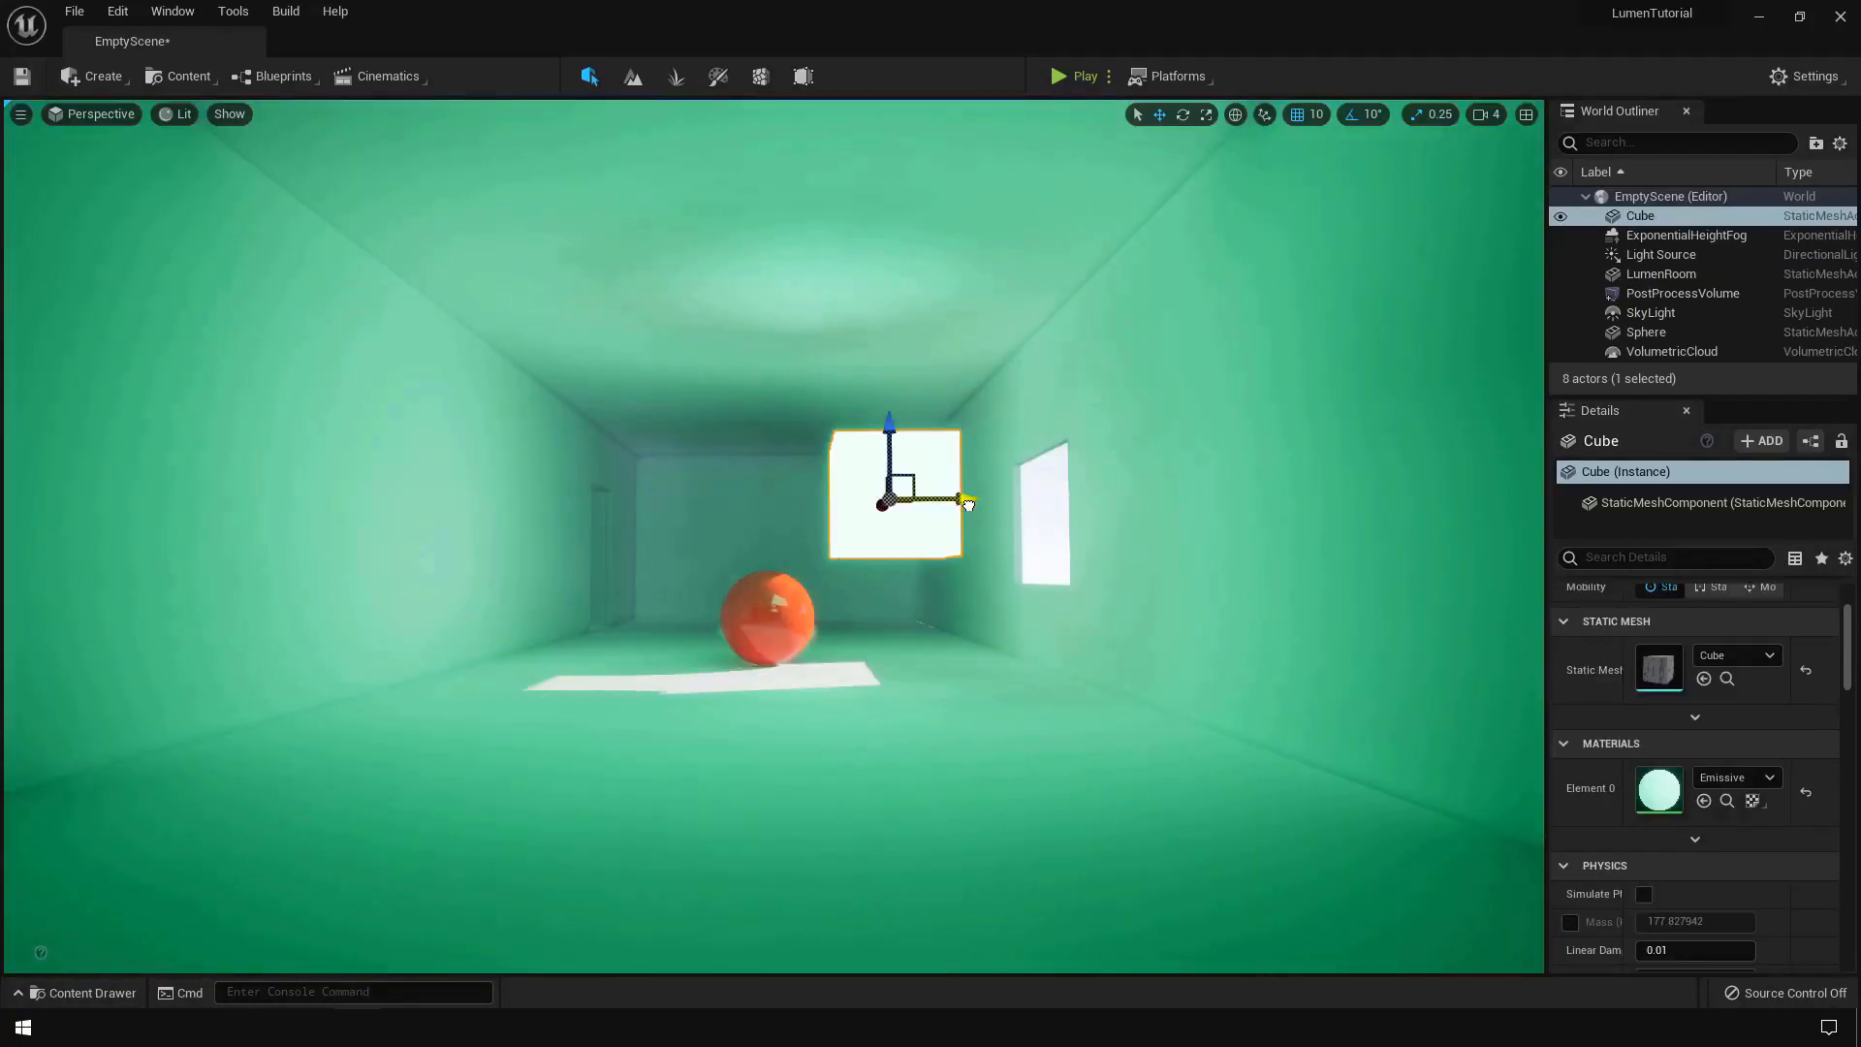
{"action": "mouse_move", "coordinate": [967, 504]}
{"action": "left_mouse_down"}
{"action": "mouse_move", "coordinate": [1144, 499]}
{"action": "mouse_move", "coordinate": [979, 500]}
{"action": "left_mouse_up"}
{"action": "left_click_drag", "start_coordinate": [902, 423], "coordinate": [898, 654]}
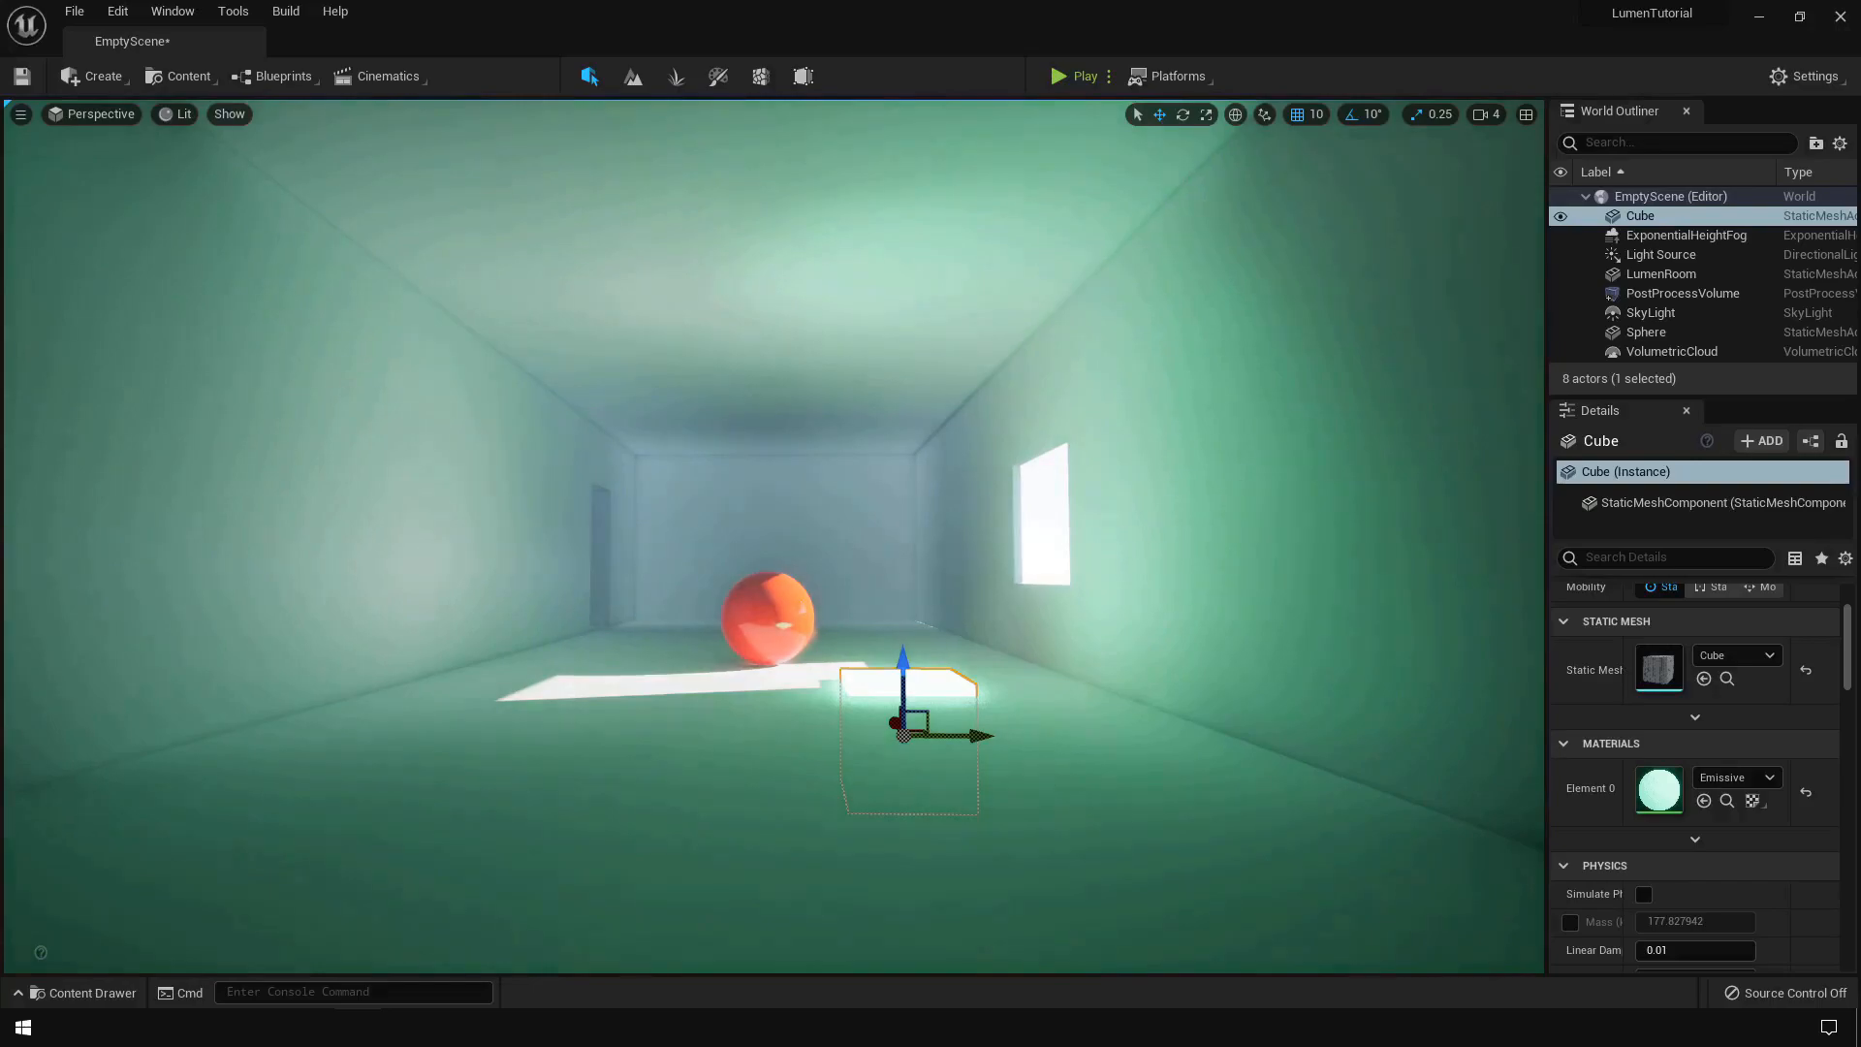